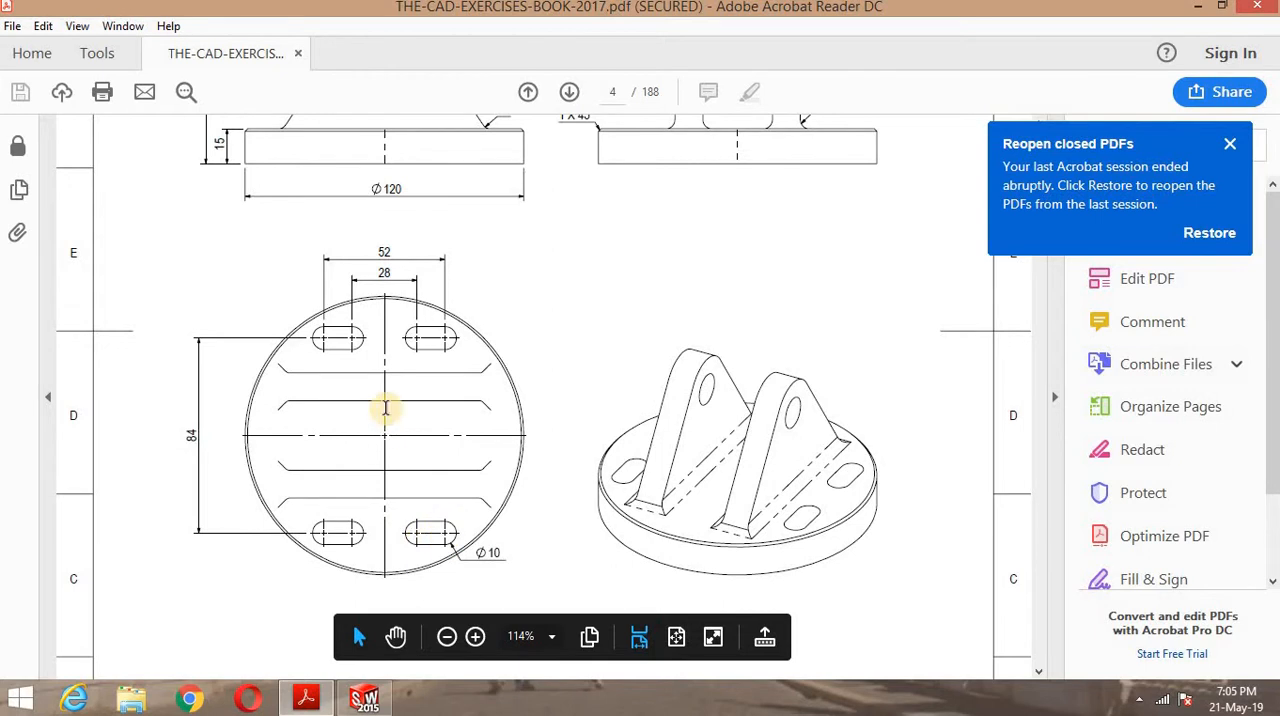
- Check the bracket drawing's views in the PDF, switch to SOLIDWORKS and create a new part document
scroll(381, 400, up, 4)
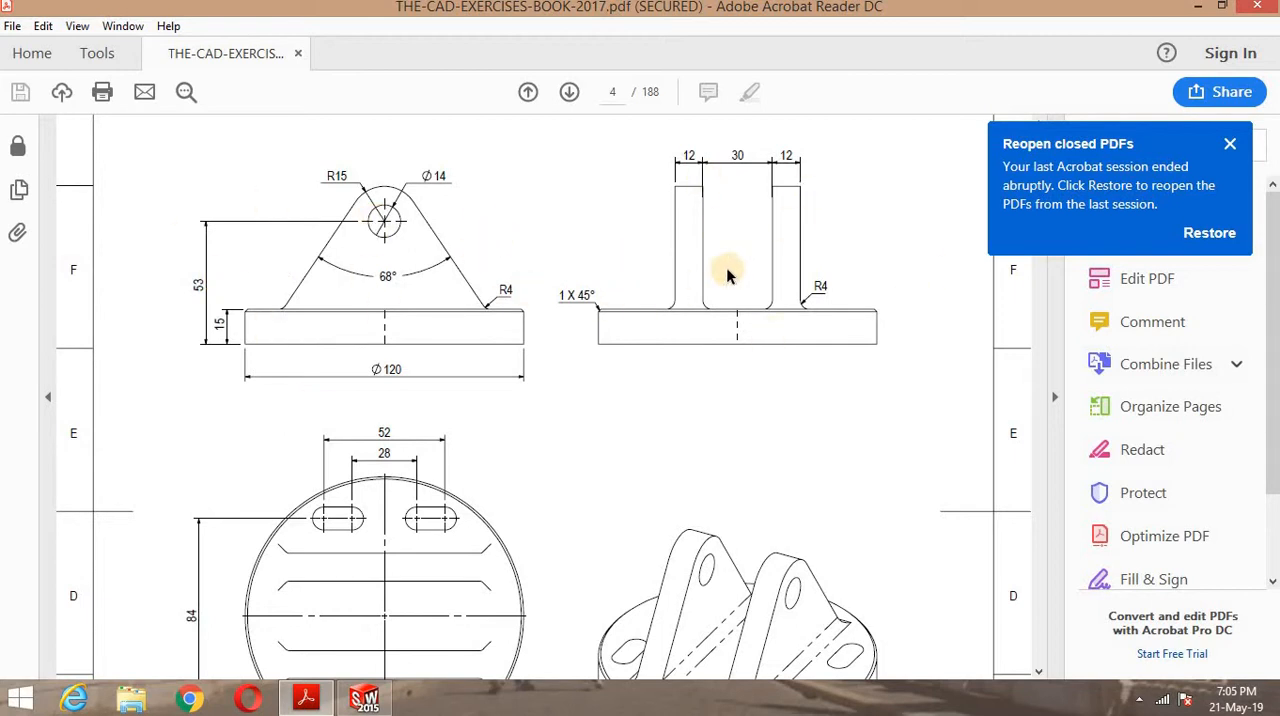
scroll(757, 449, down, 2)
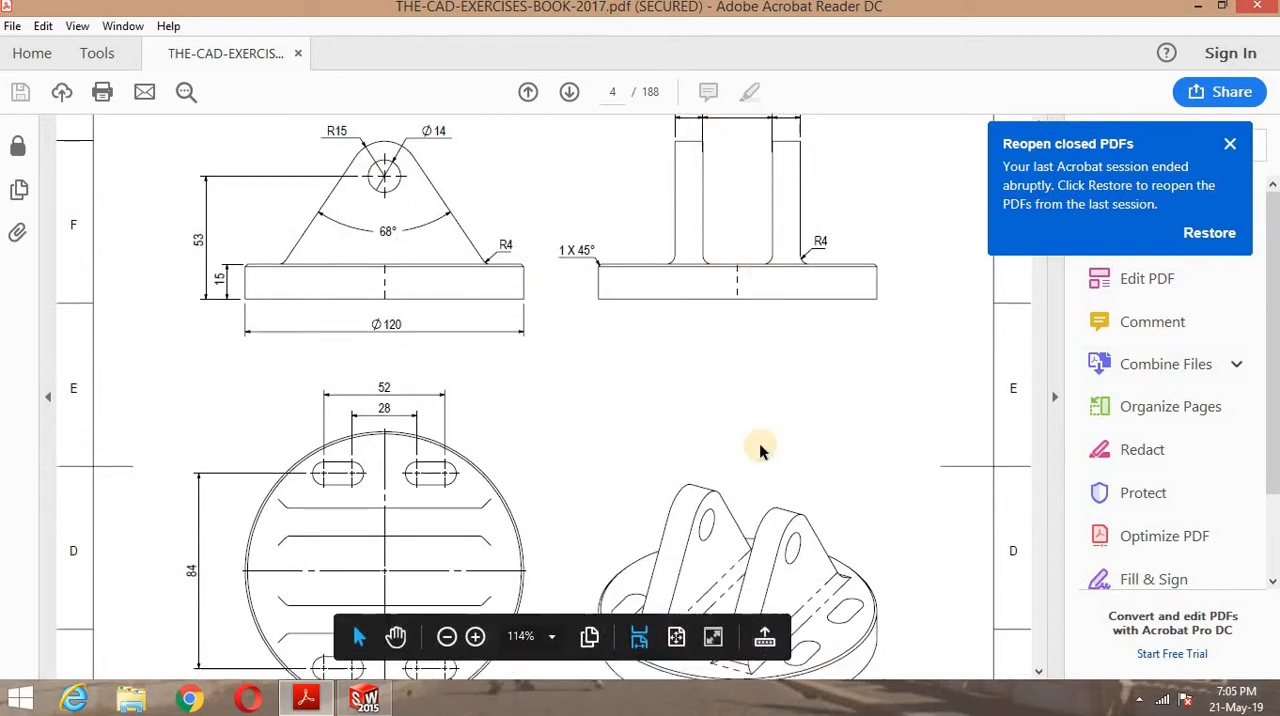
scroll(686, 491, down, 3)
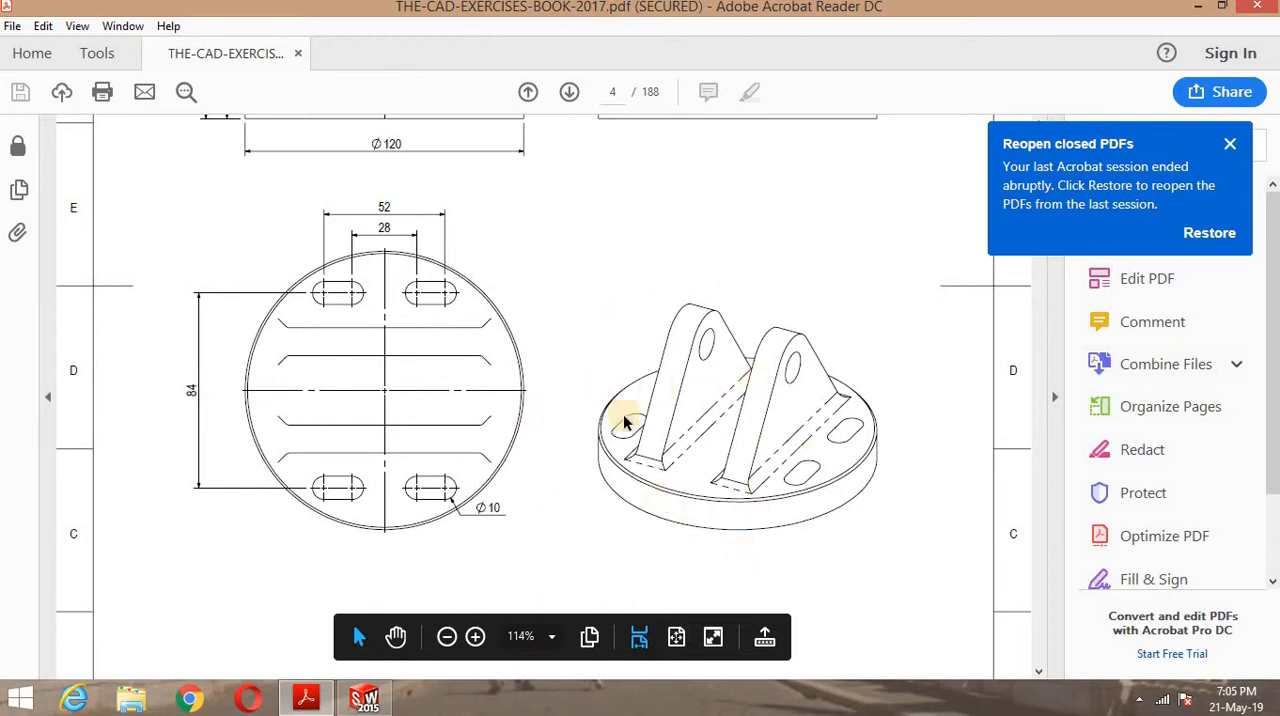
click(360, 698)
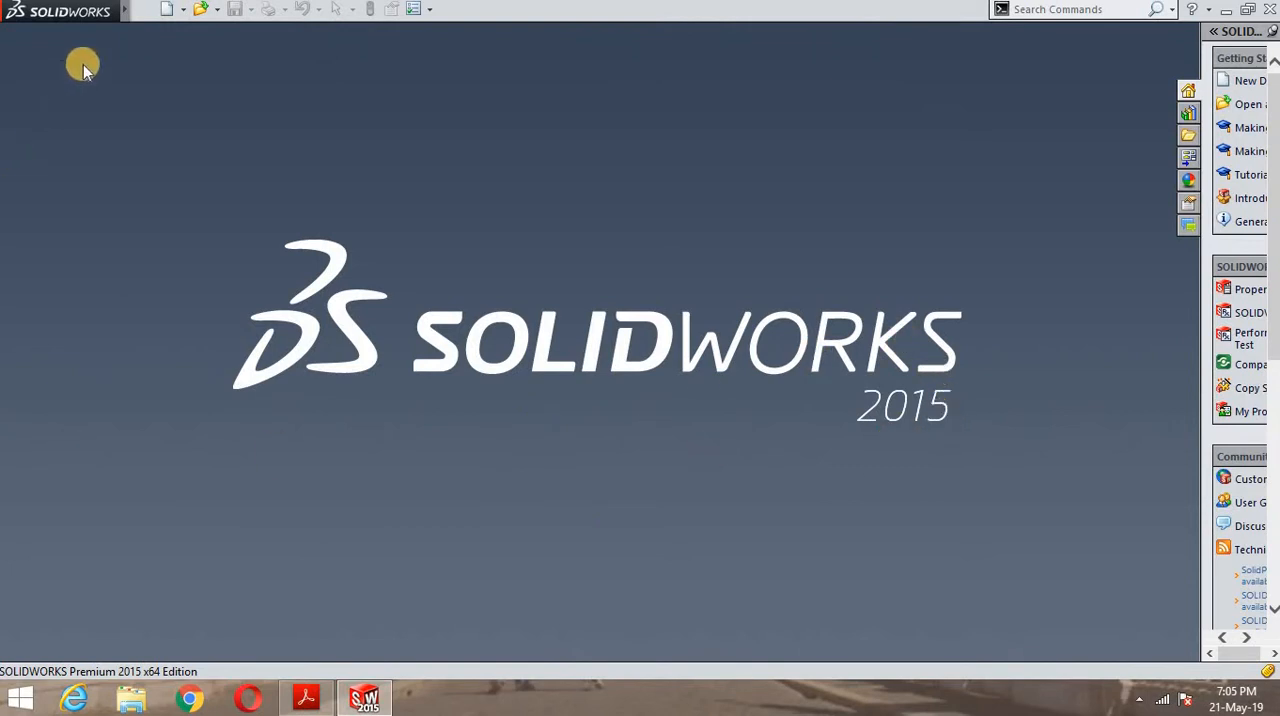
click(166, 12)
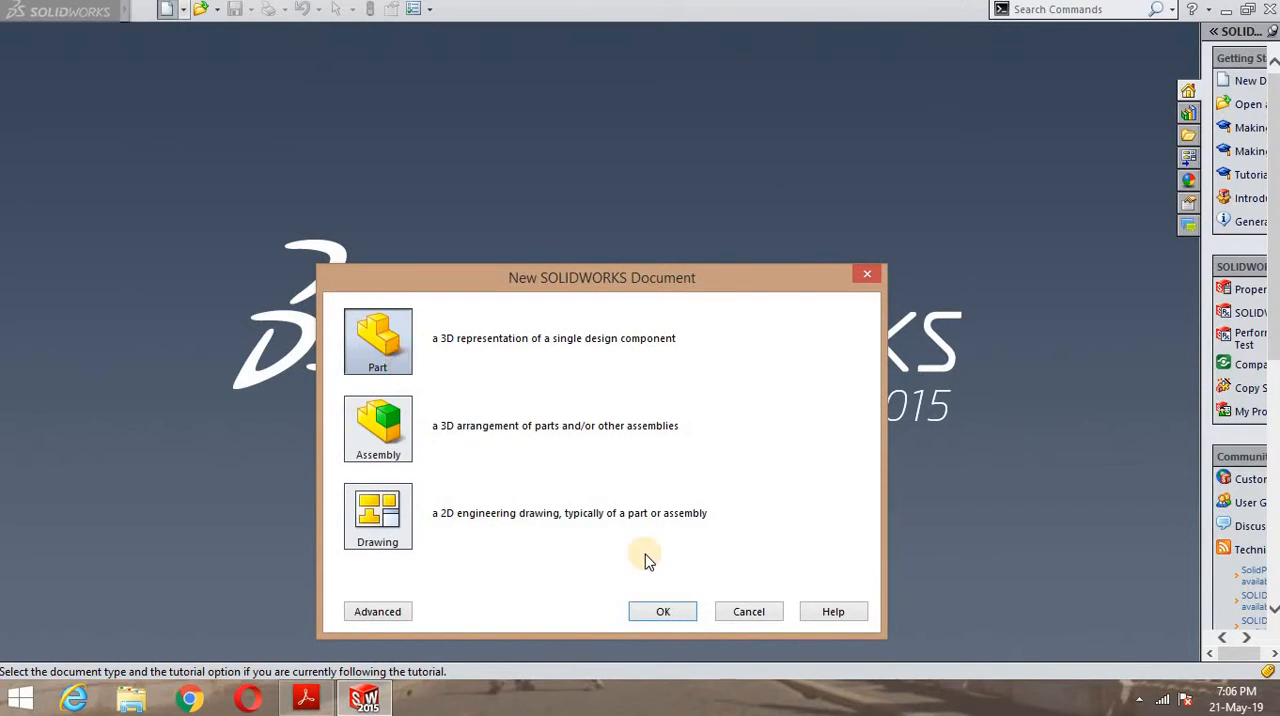
click(662, 610)
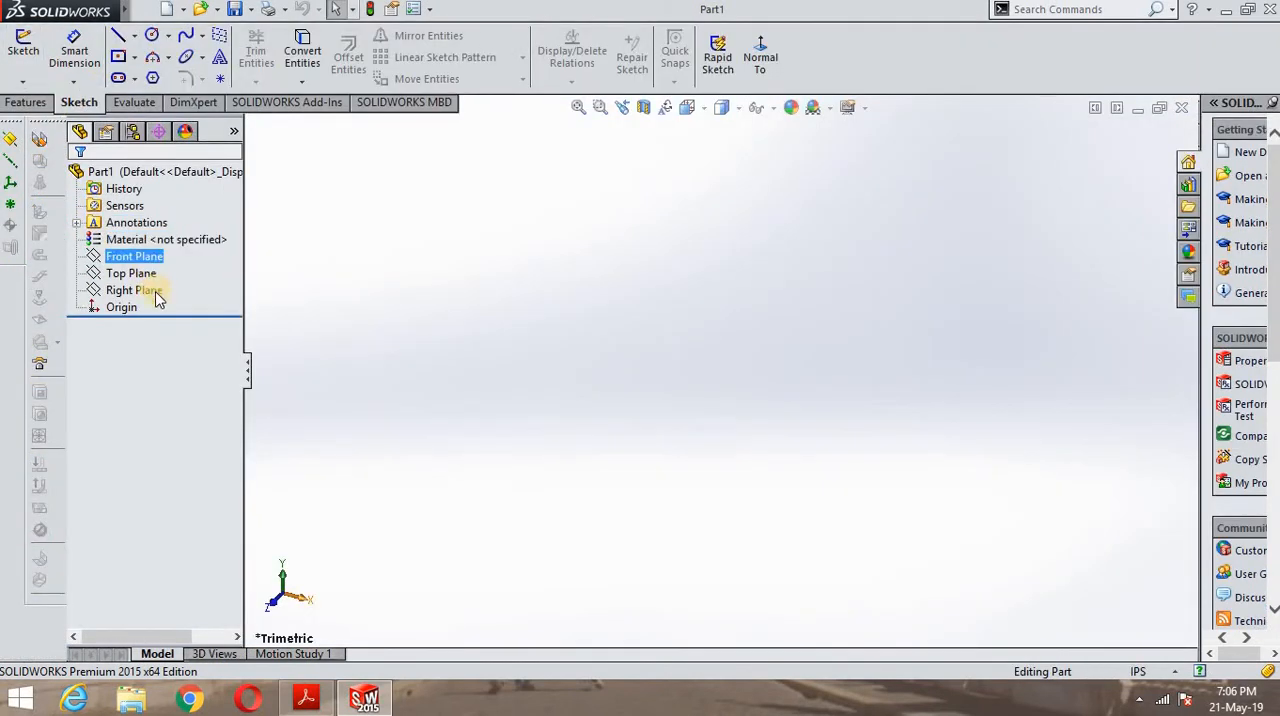
- Start a new sketch on the Top Plane
click(148, 289)
click(138, 257)
click(145, 275)
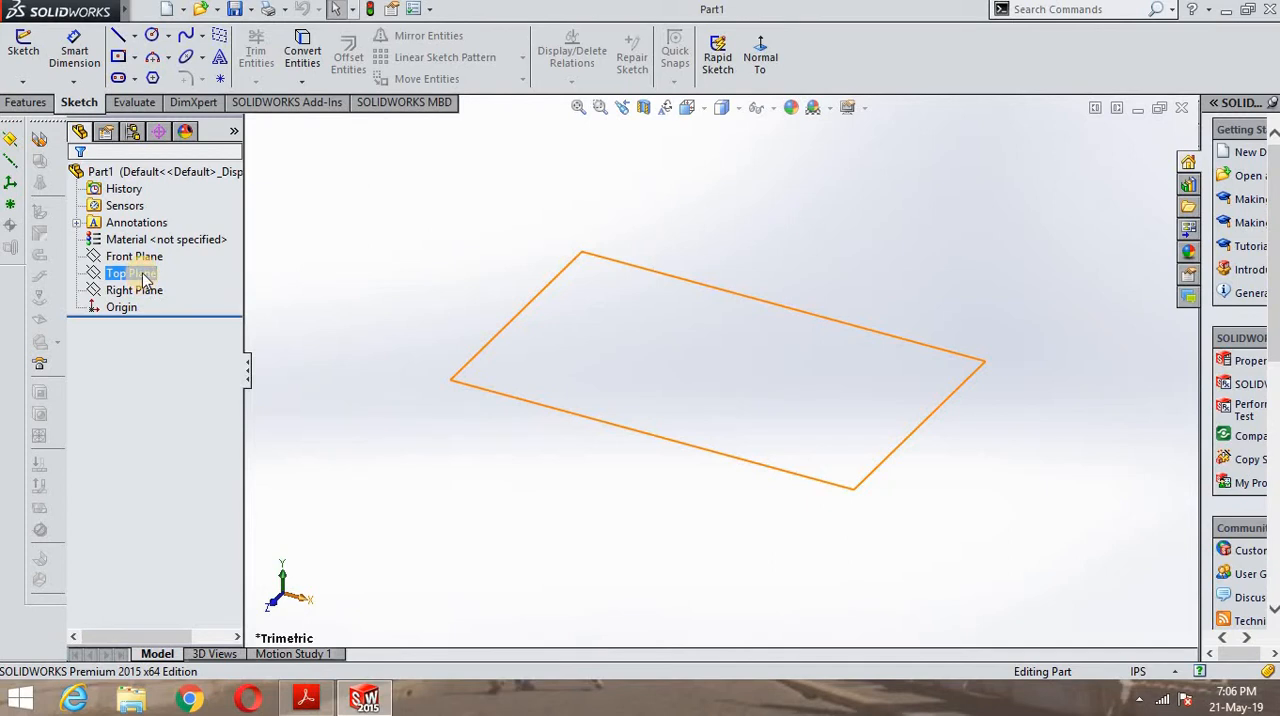
click(143, 276)
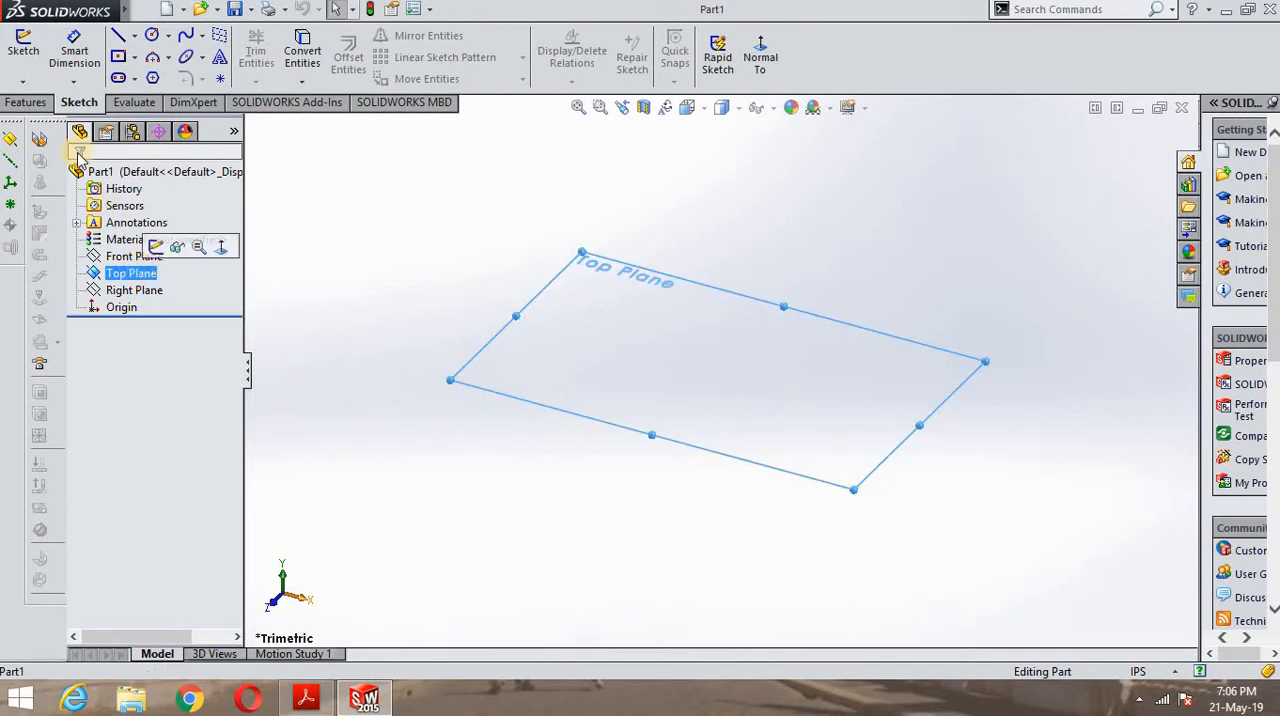
click(26, 52)
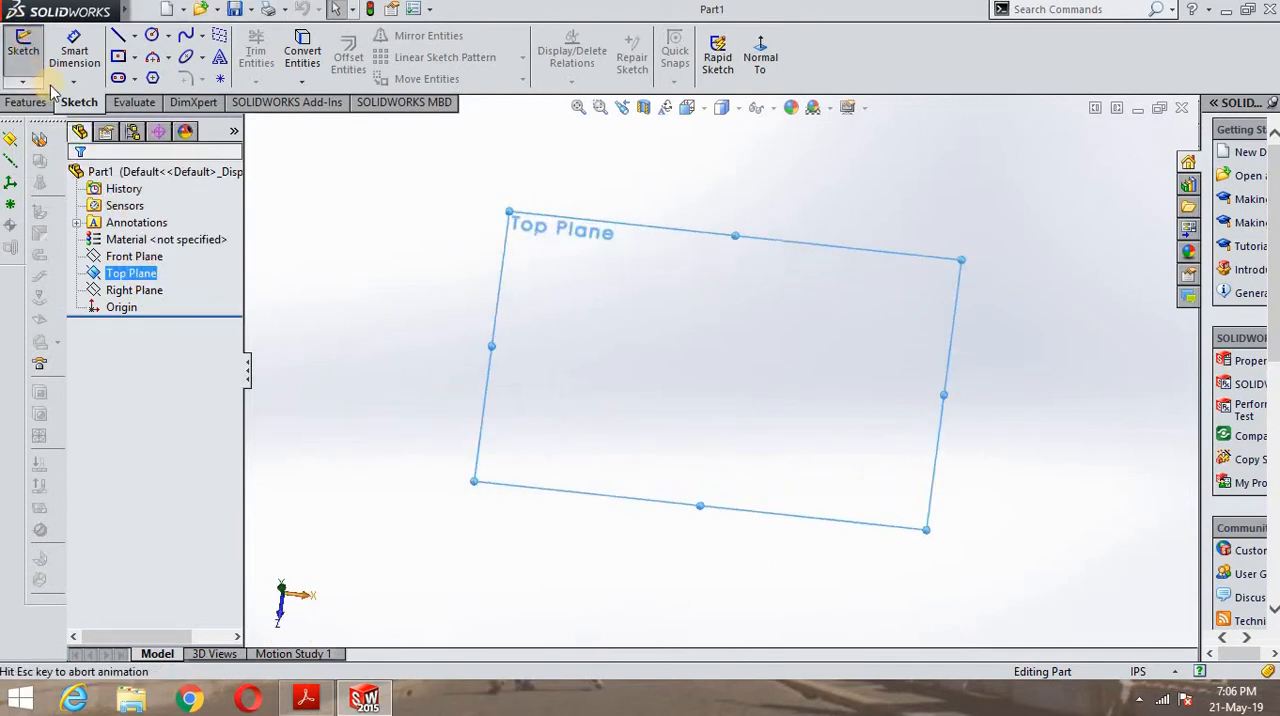
- Sketch a horizontal construction centerline about 3.6 in long from the origin along the positive X direction
click(134, 35)
click(165, 75)
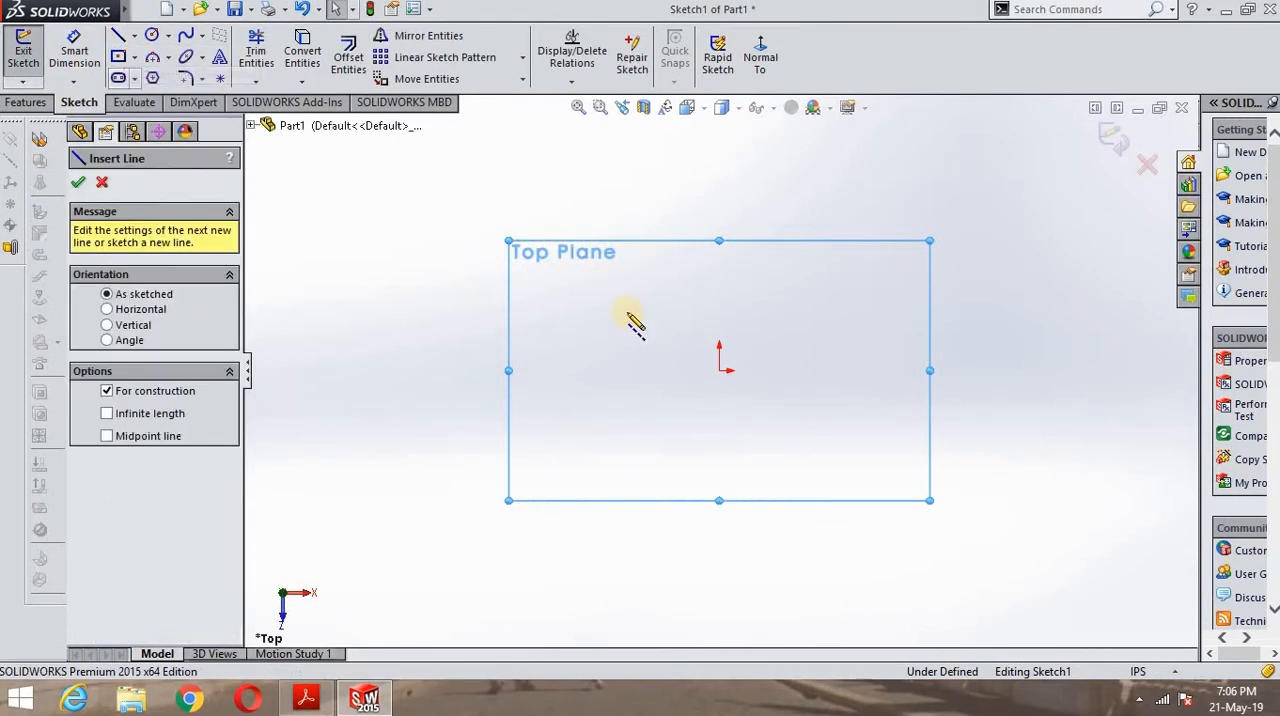
click(719, 370)
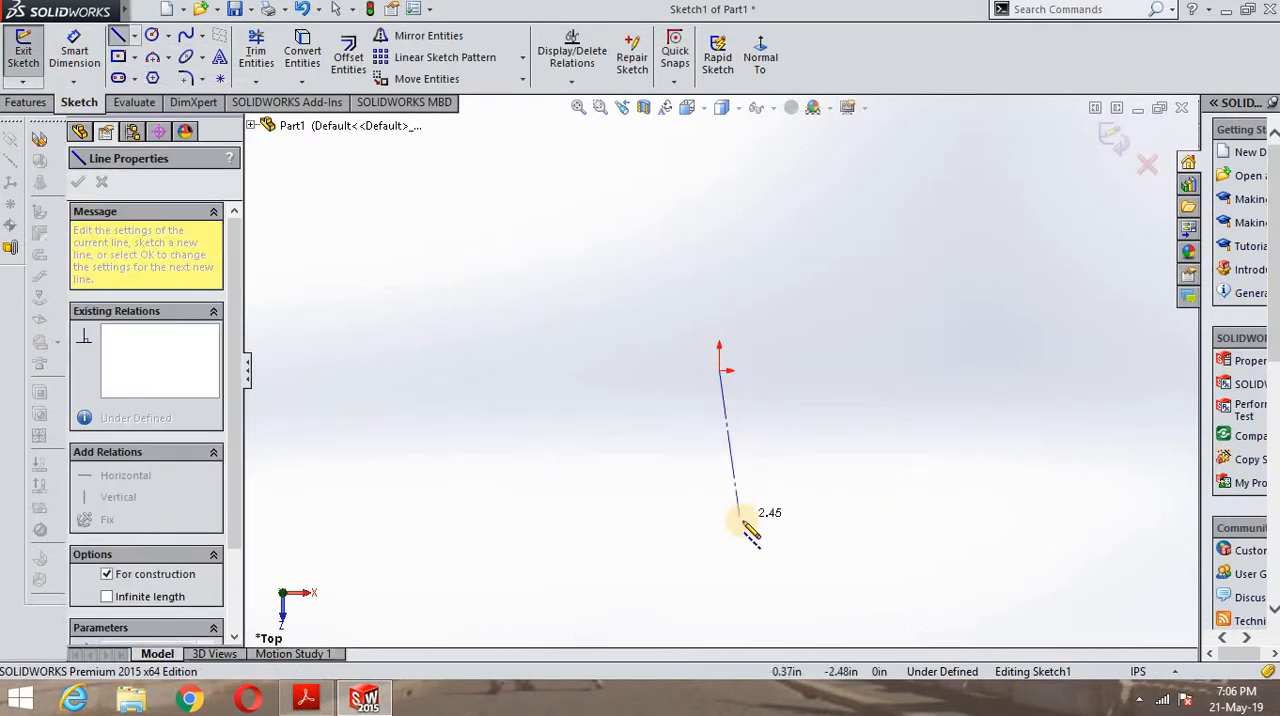
click(936, 370)
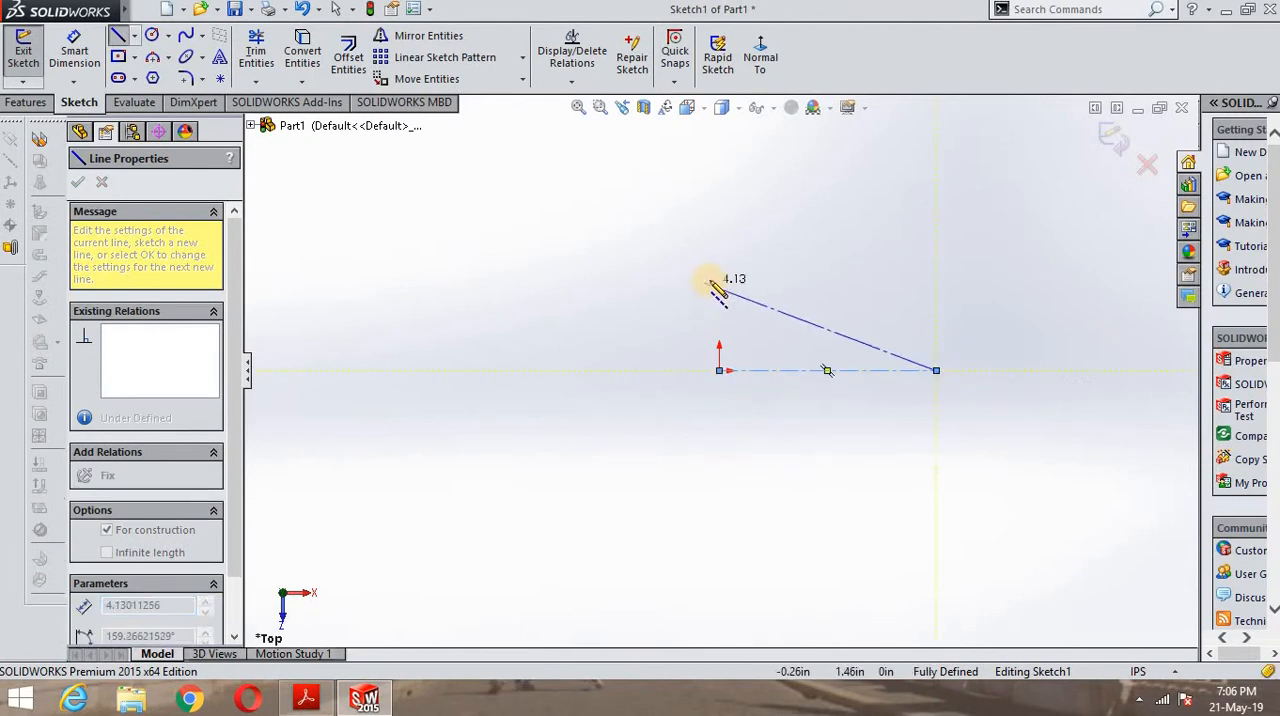
right_click(766, 277)
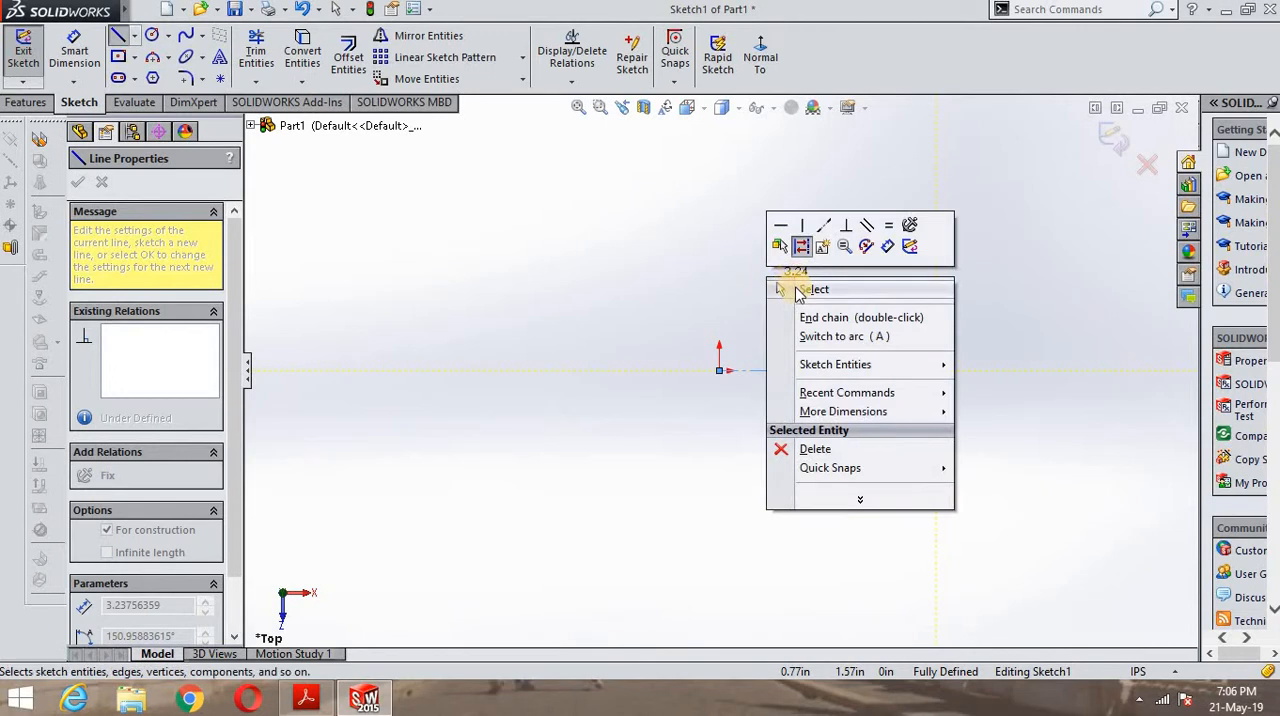
click(785, 288)
- Sketch a vertical construction centerline about 2.67 in long upward from the origin
click(135, 38)
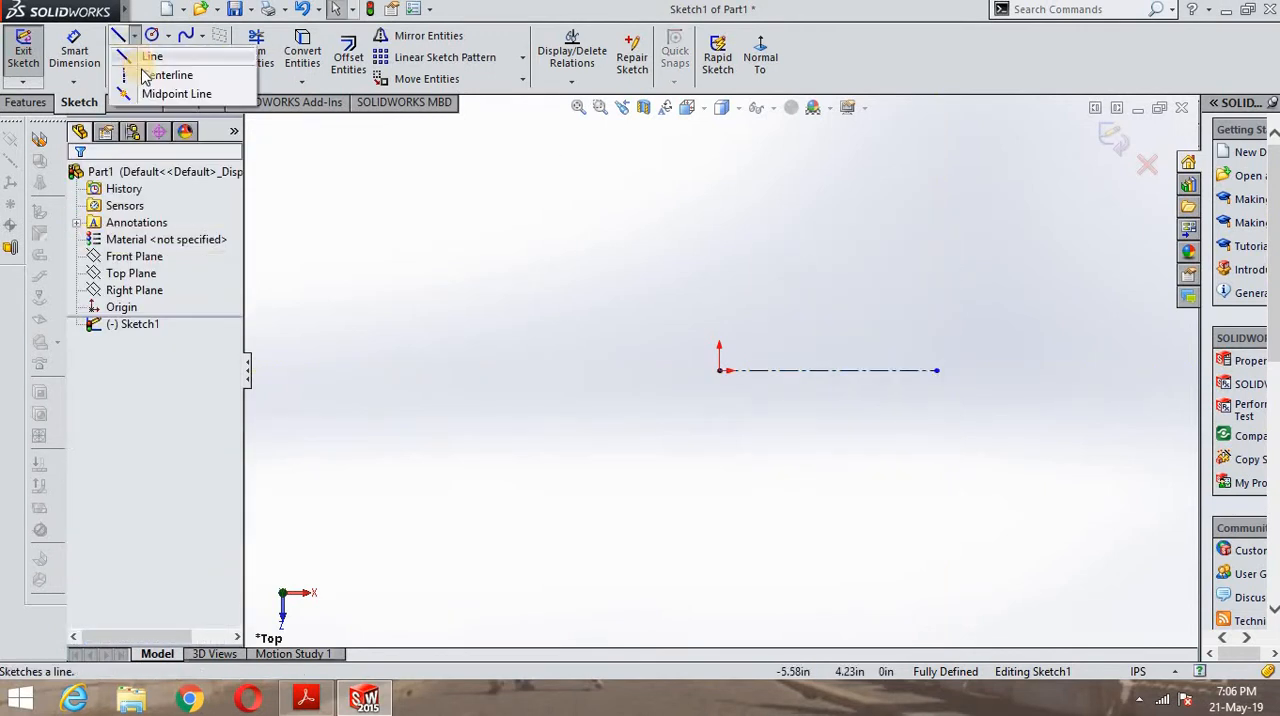
click(145, 68)
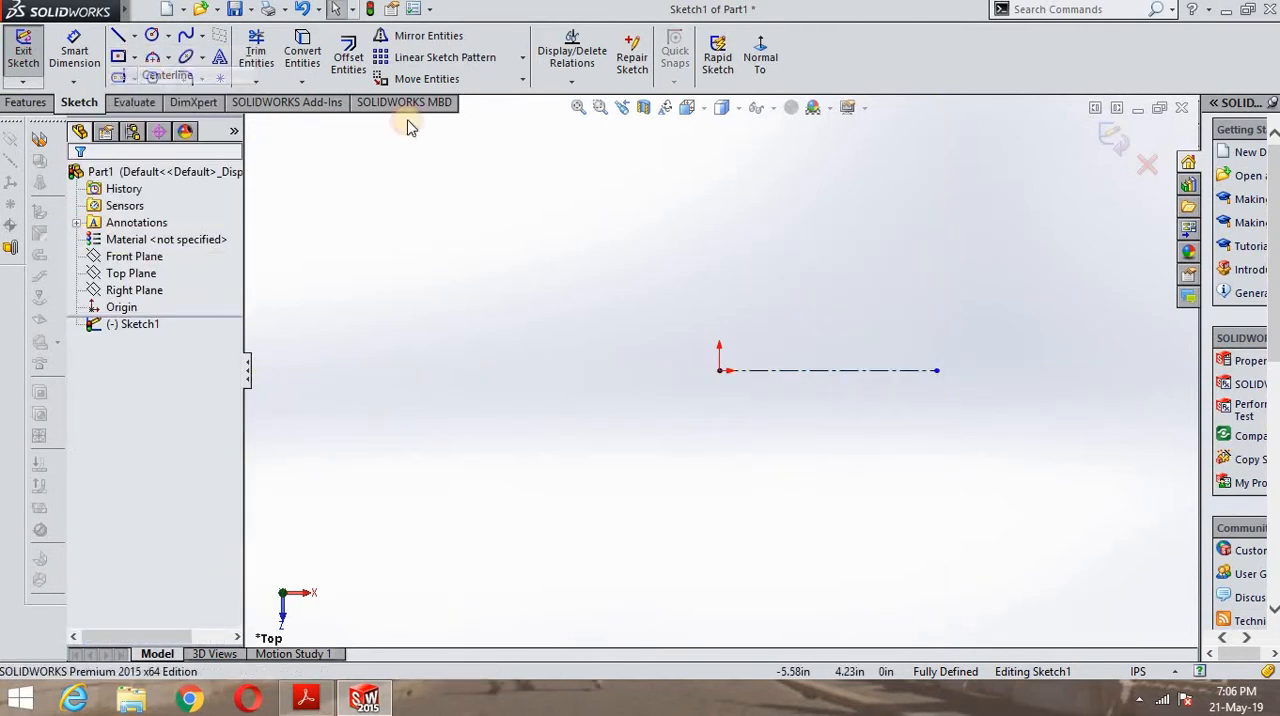
click(719, 370)
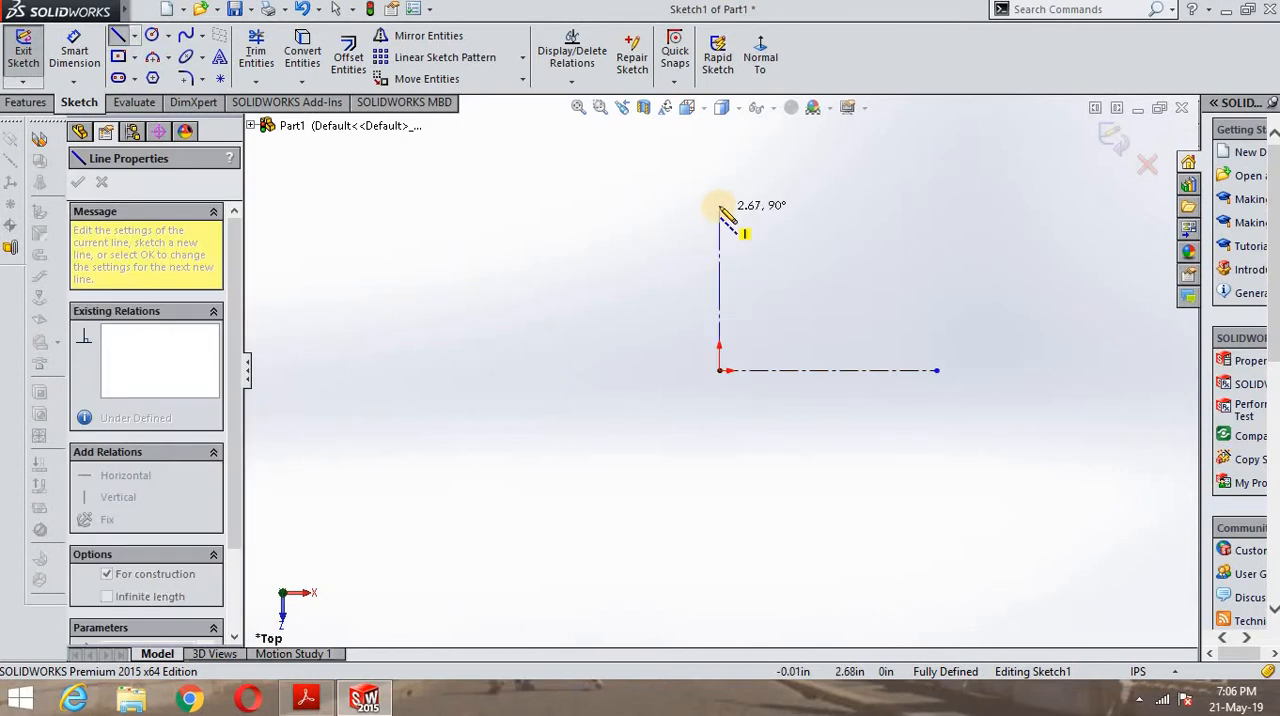
click(719, 206)
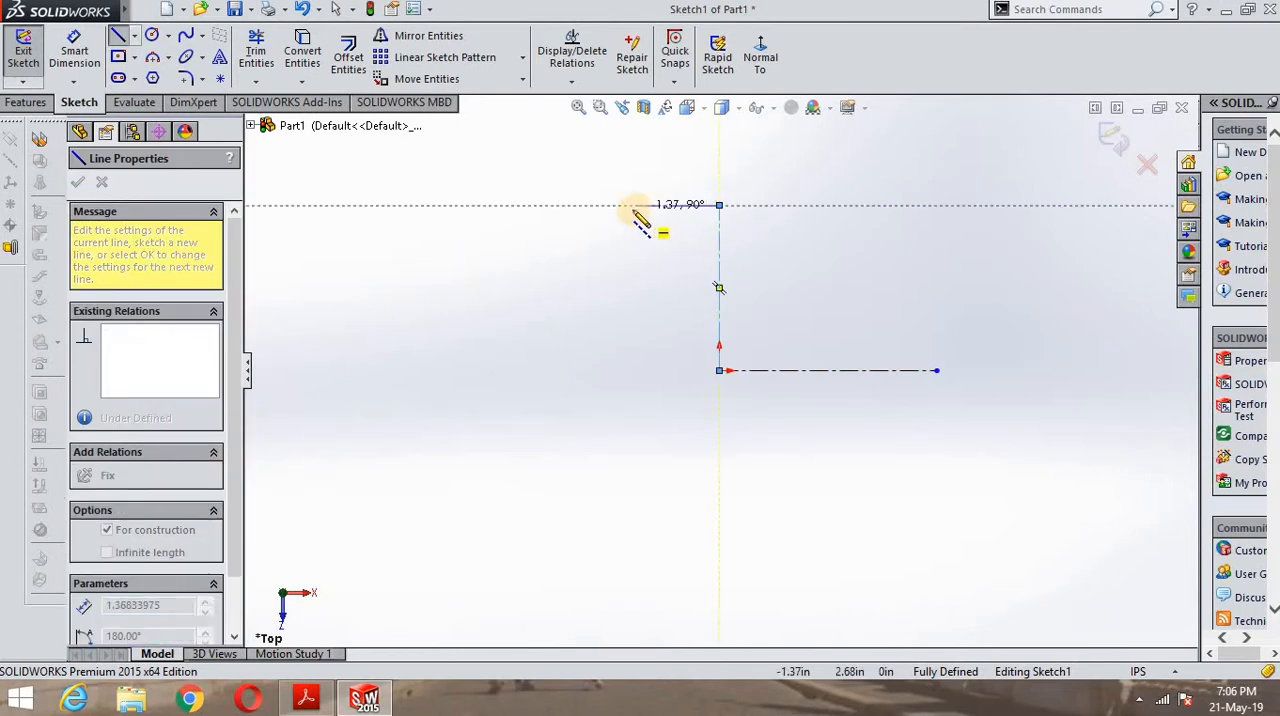
right_click(488, 200)
click(530, 212)
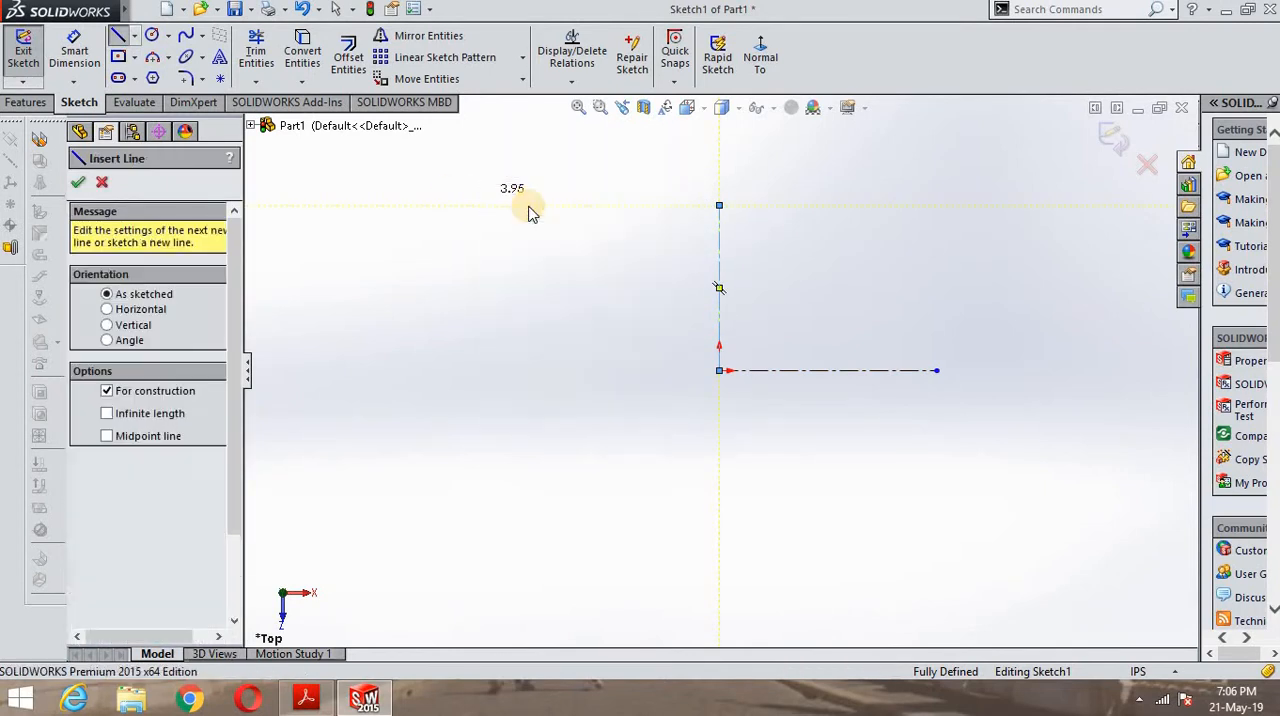
key(Escape)
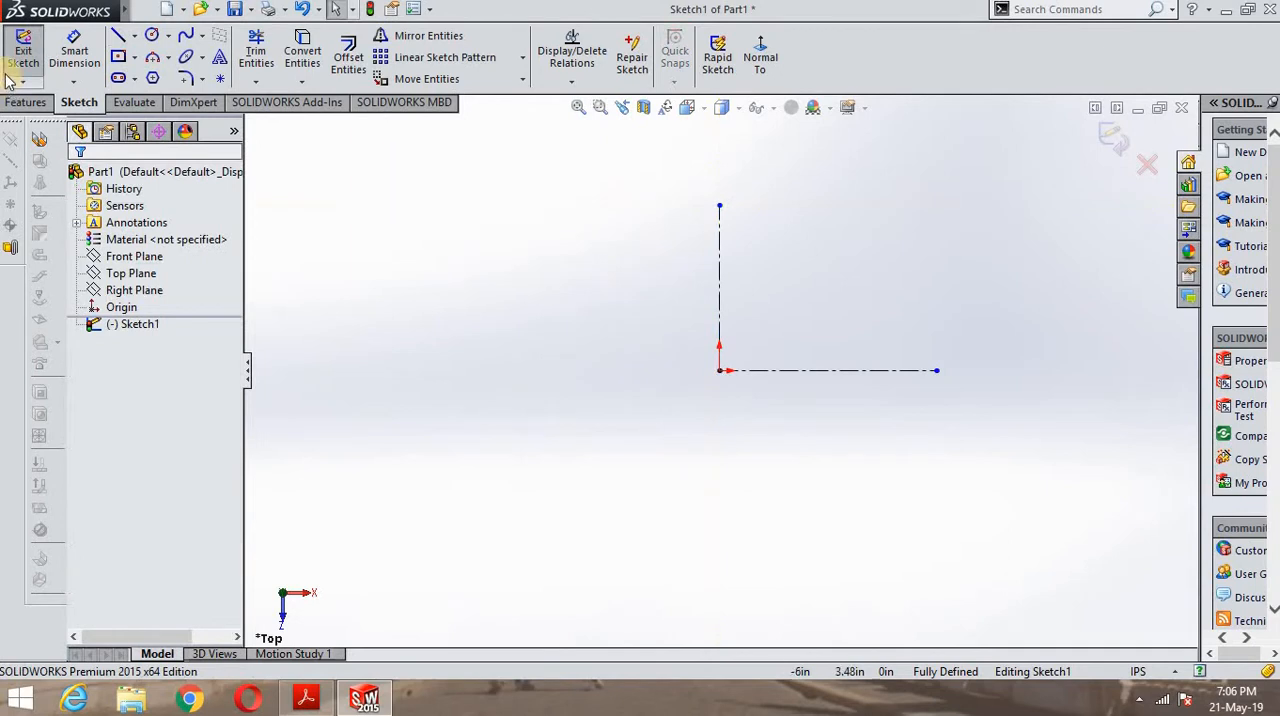
- Sketch a circle centred on the origin with a radius of about 66.63 in
click(170, 36)
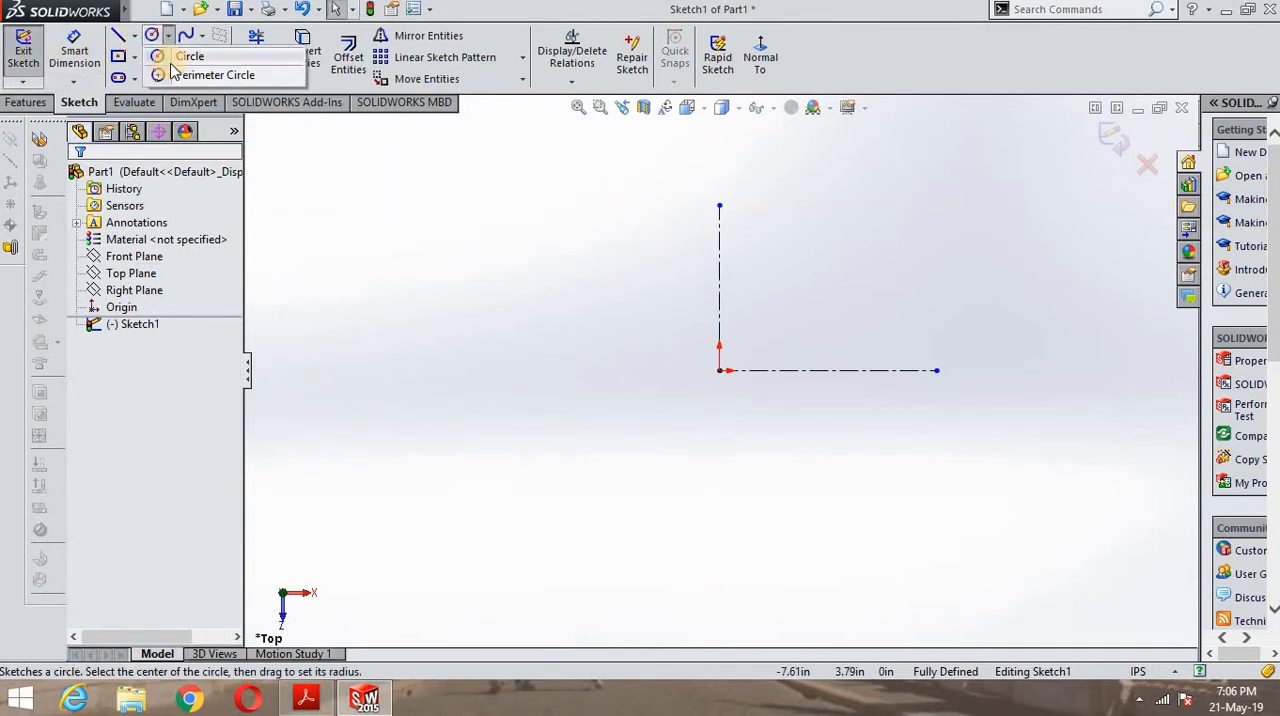
click(189, 57)
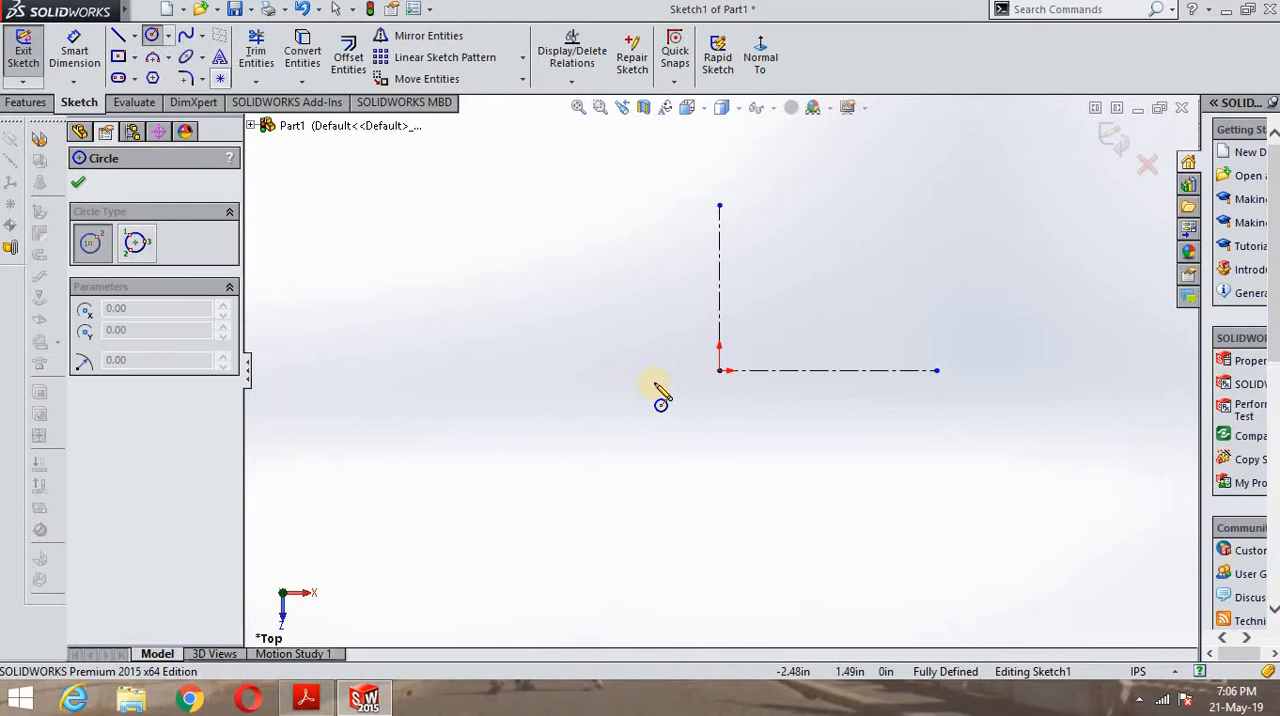
click(719, 372)
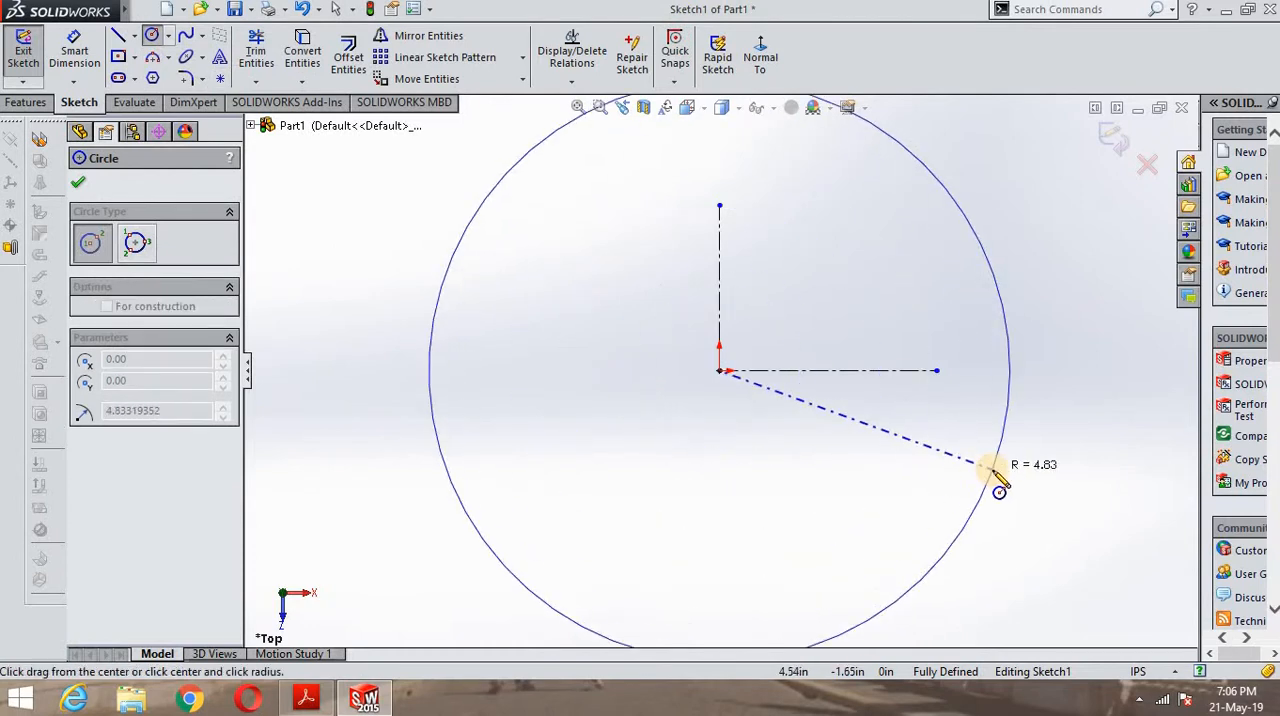
scroll(1000, 490, down, 3)
scroll(1000, 490, up, 5)
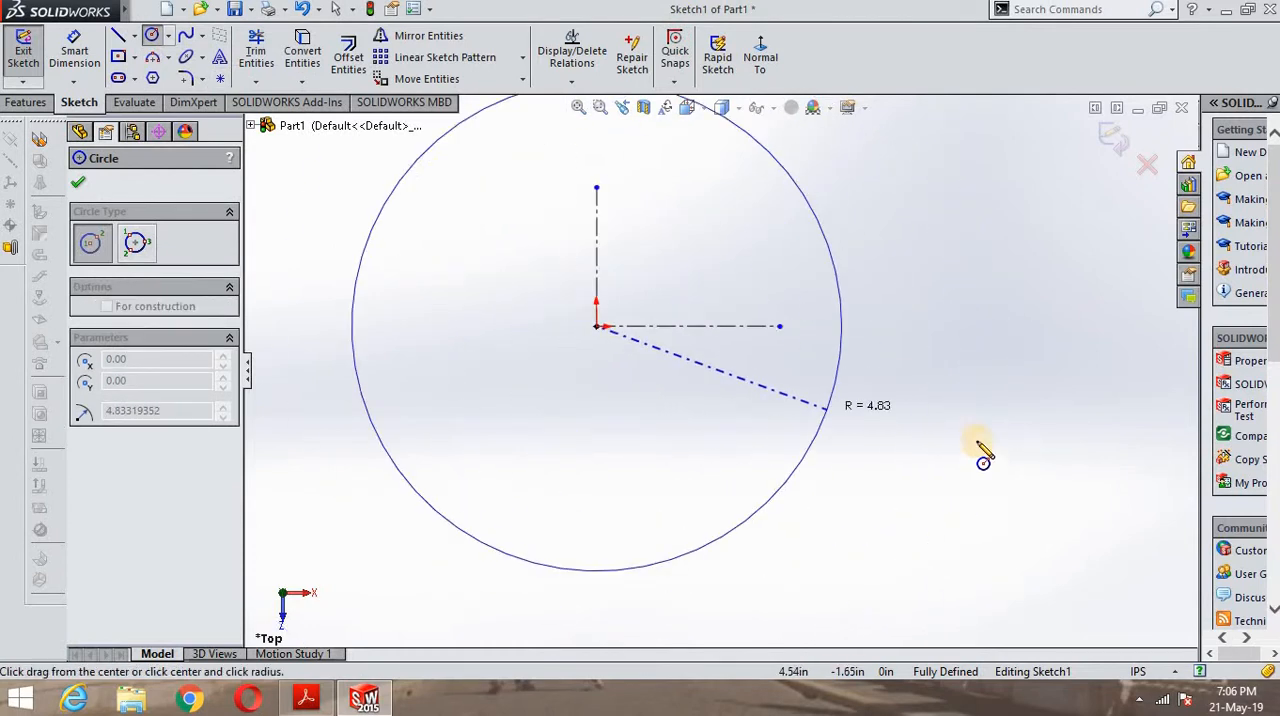
click(1075, 463)
key(f)
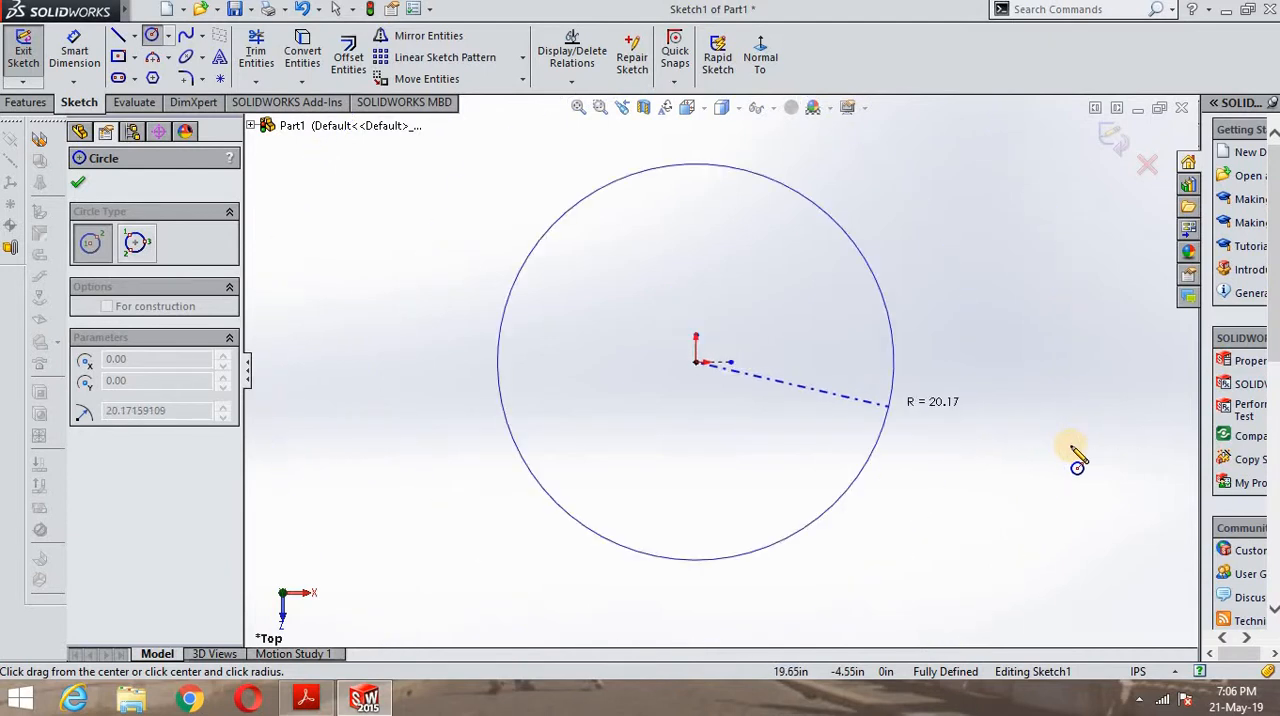
click(1146, 485)
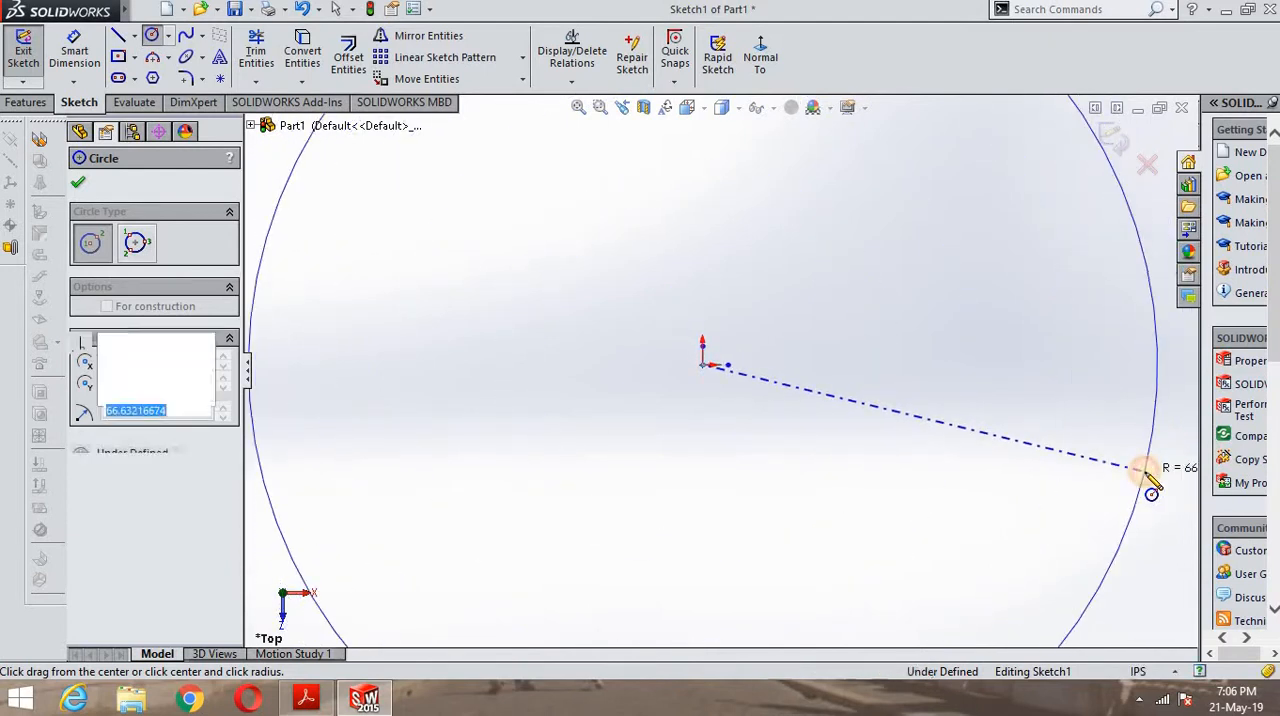
key(f)
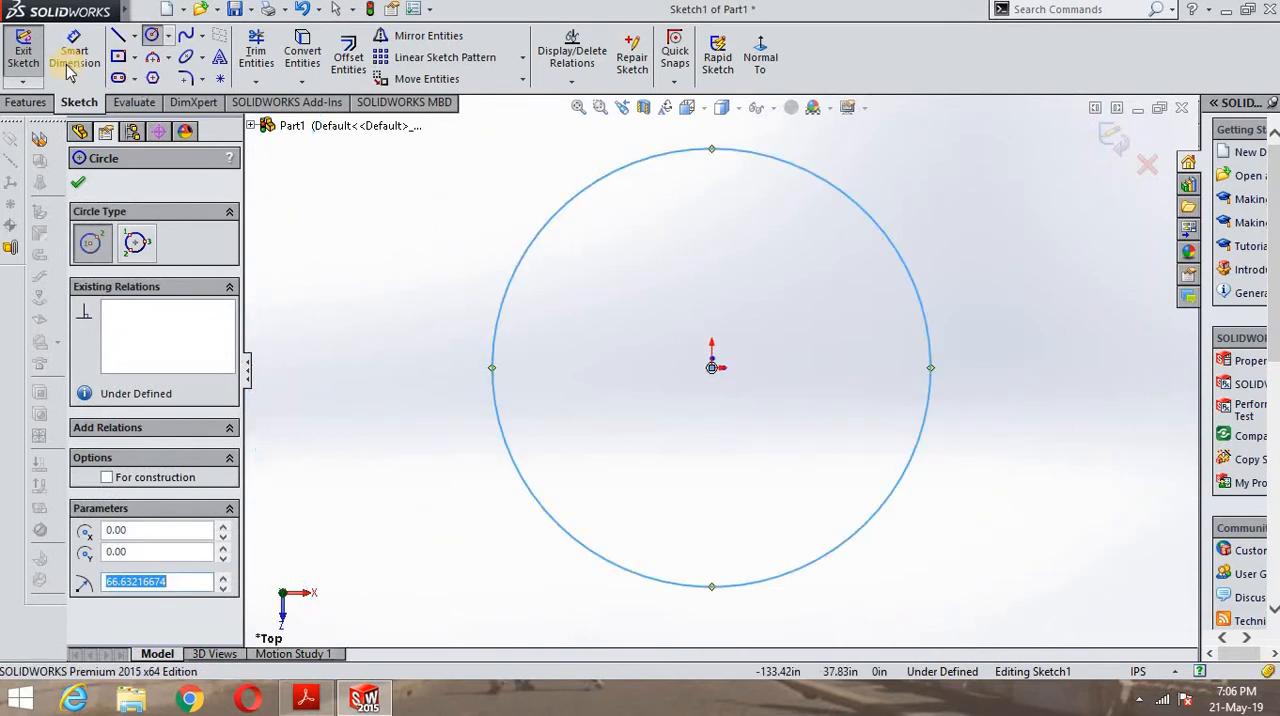
- Dimension the circle's diameter with Smart Dimension and set it to 120 in
click(74, 52)
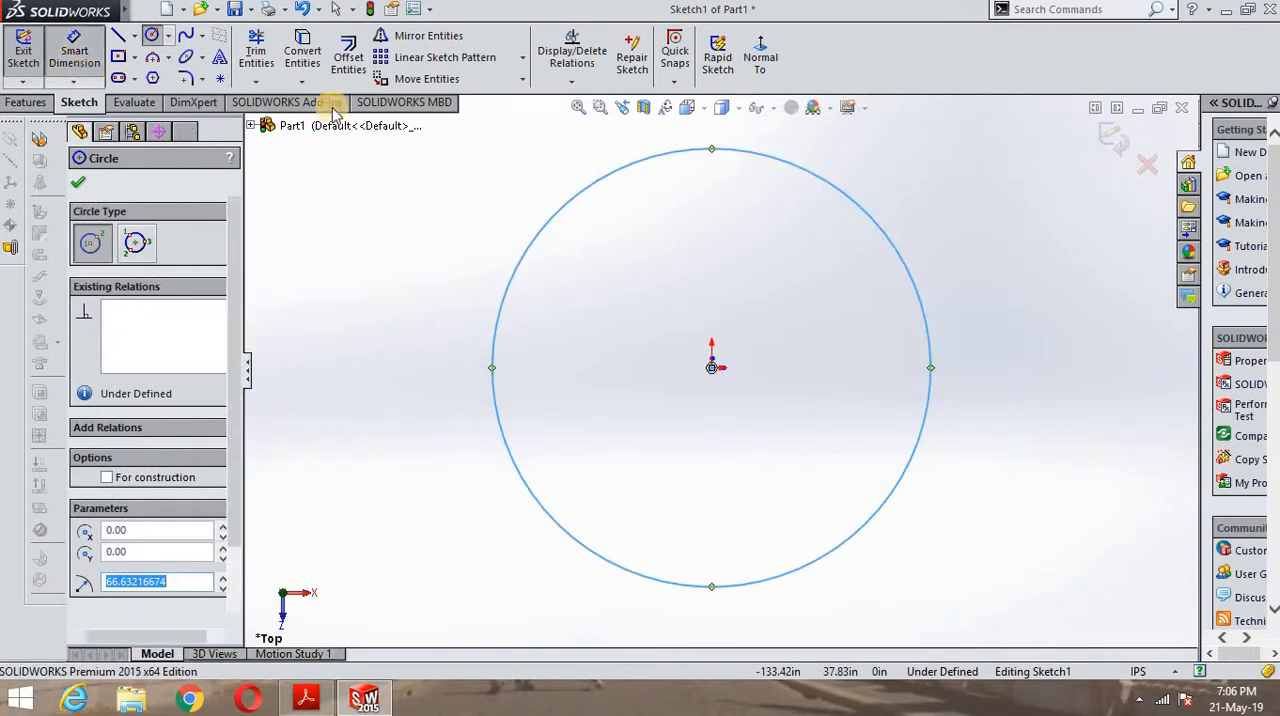
click(899, 255)
click(1000, 258)
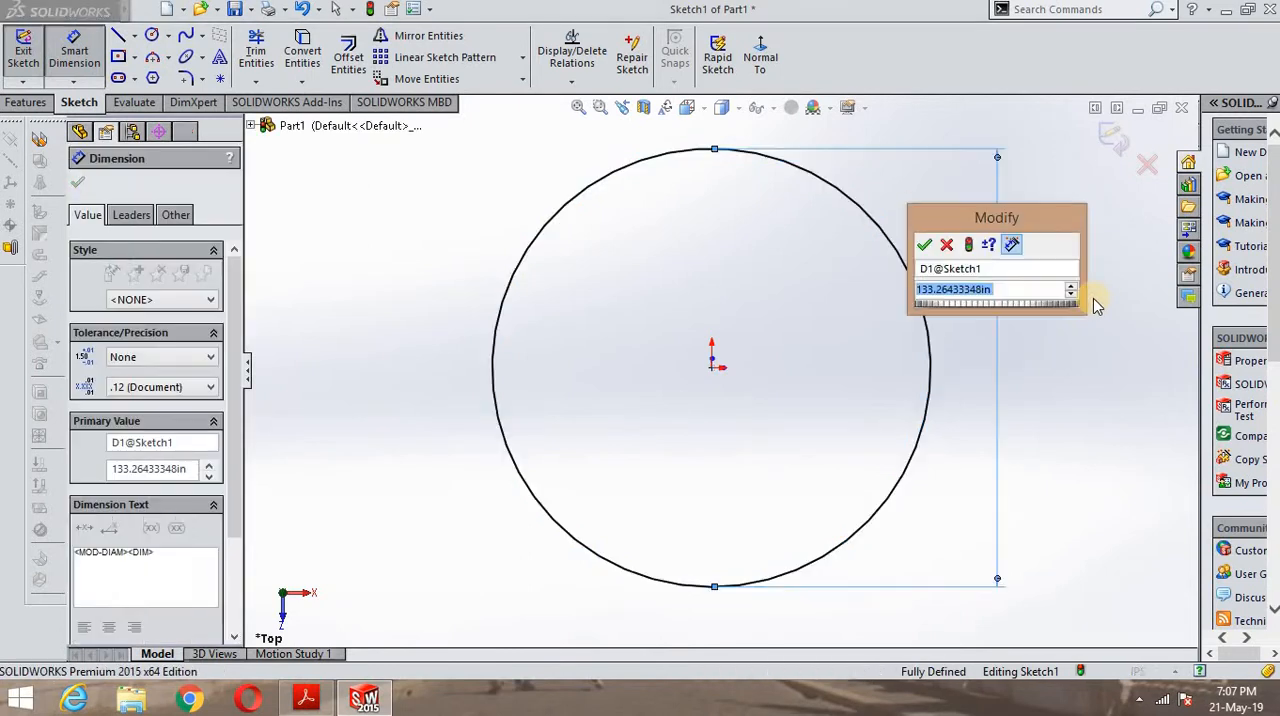
text(120)
key(Return)
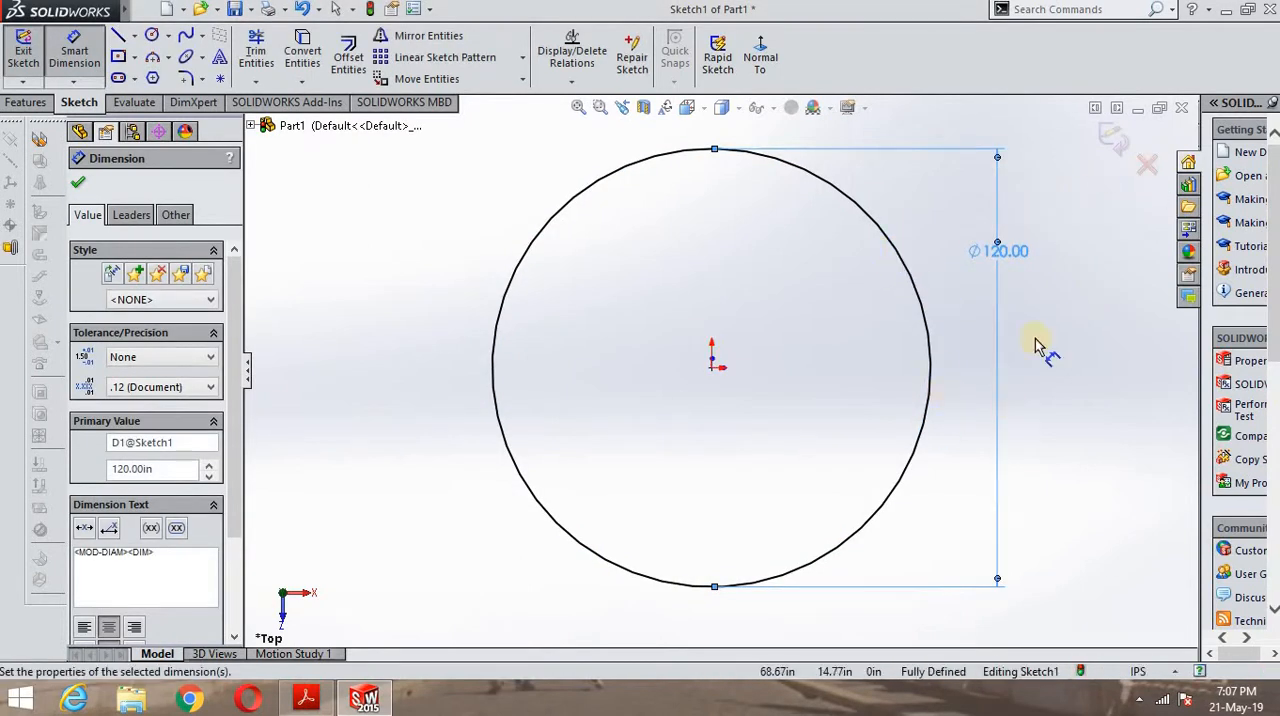
click(81, 185)
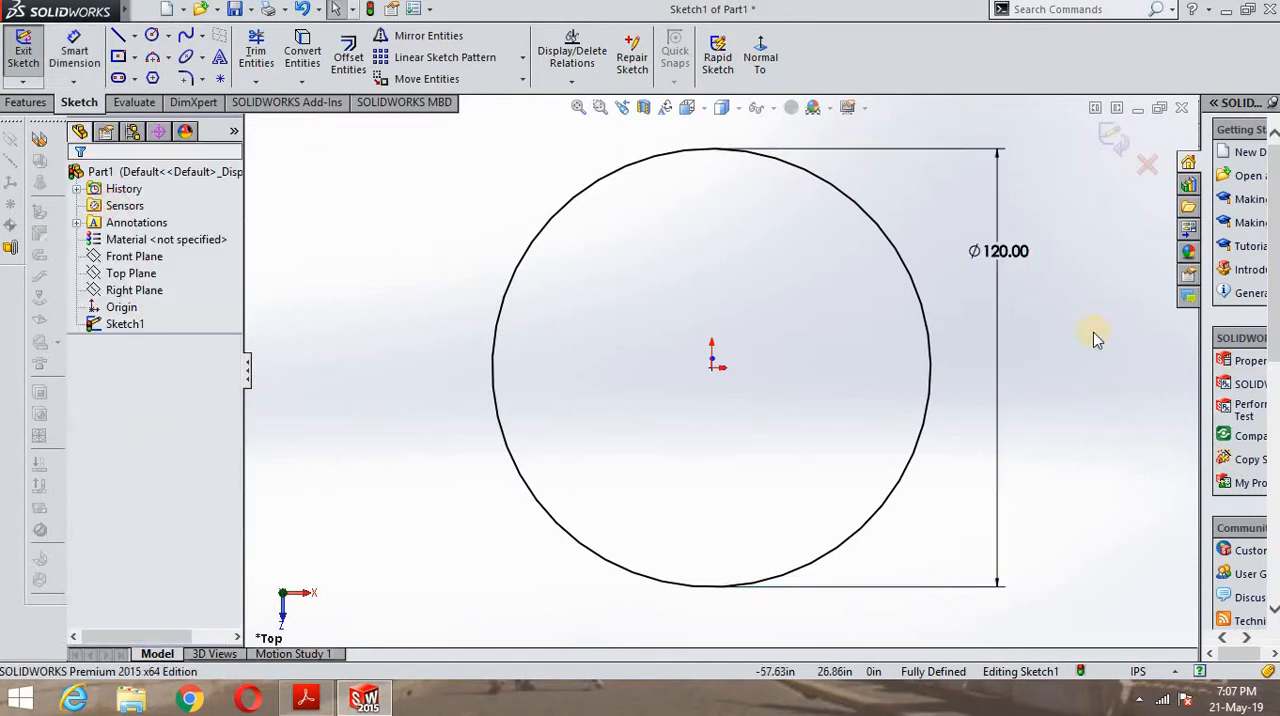
- Switch to the PDF in Adobe Acrobat Reader, examine the bracket's front, side and top views, and return to SOLIDWORKS
click(322, 707)
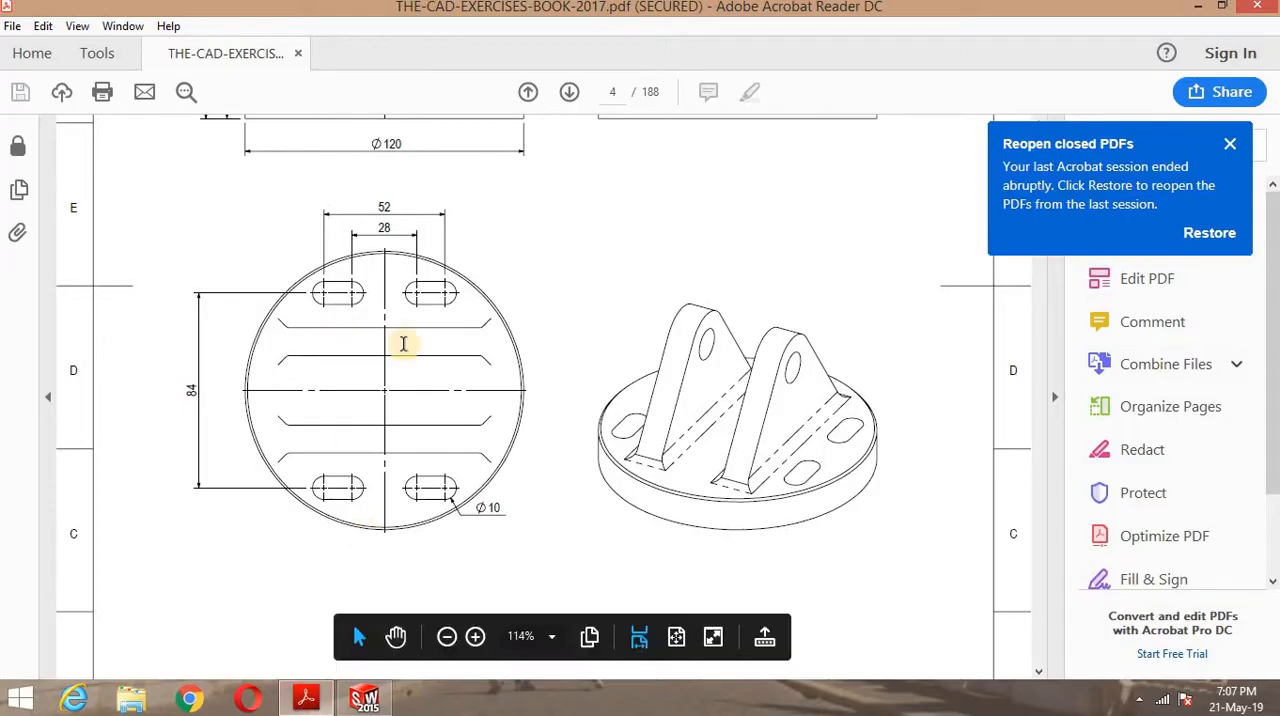
scroll(400, 335, up, 5)
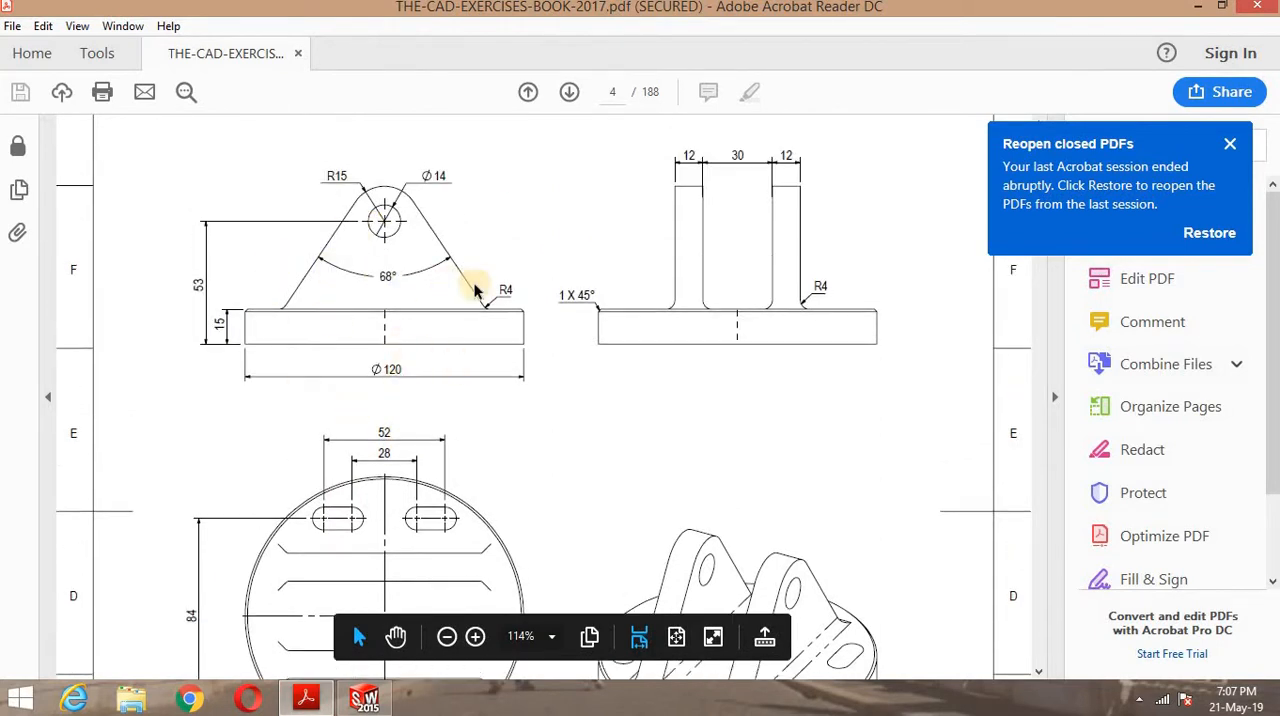
scroll(420, 408, down, 2)
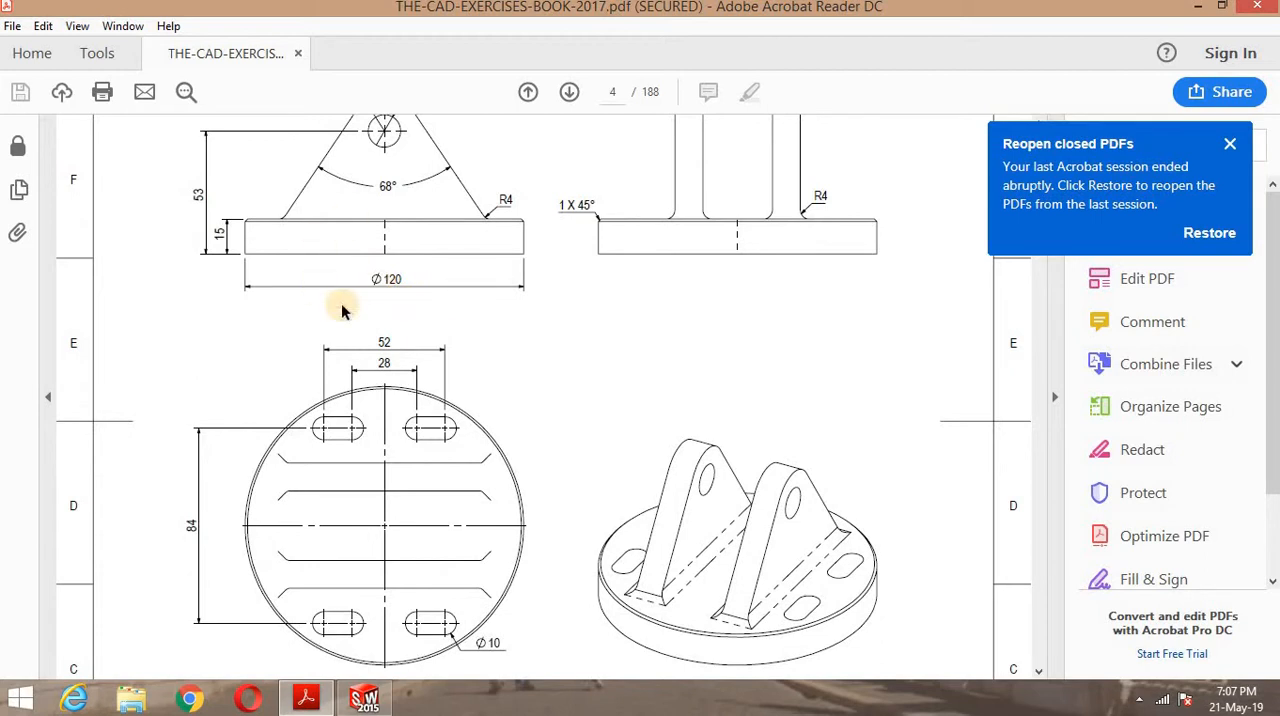
scroll(435, 303, down, 1)
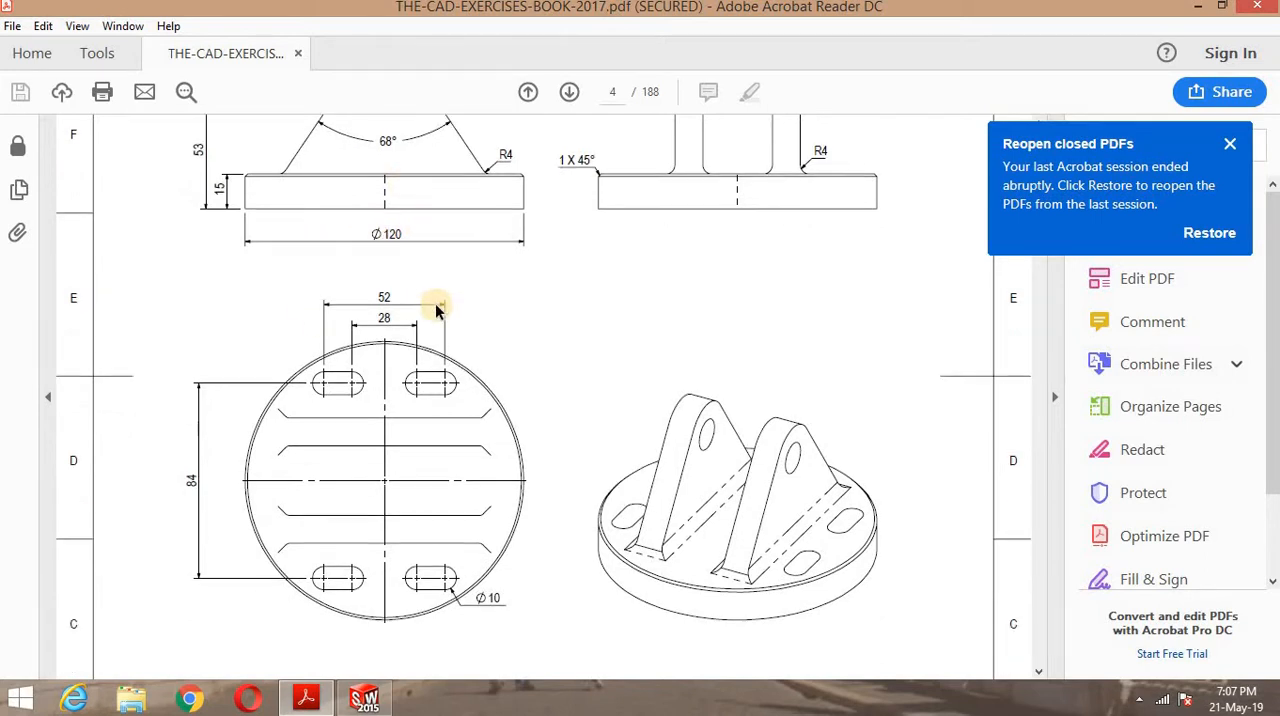
scroll(433, 303, up, 2)
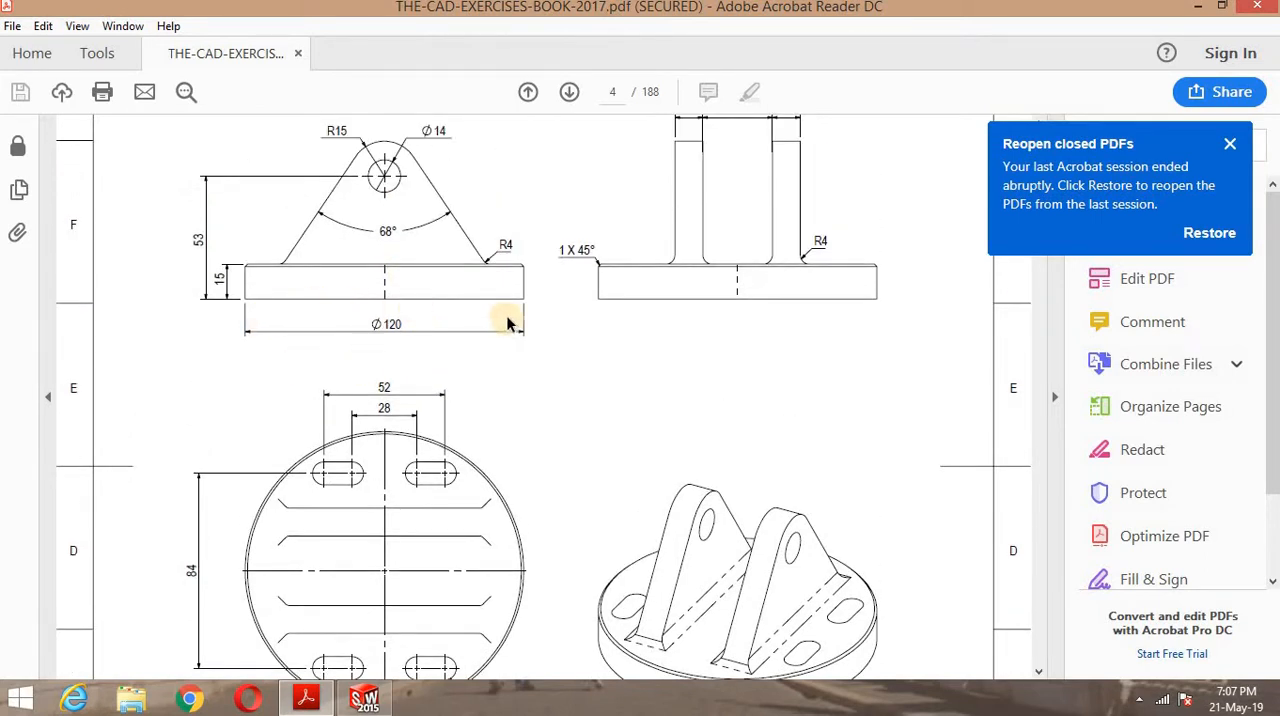
scroll(418, 358, down, 3)
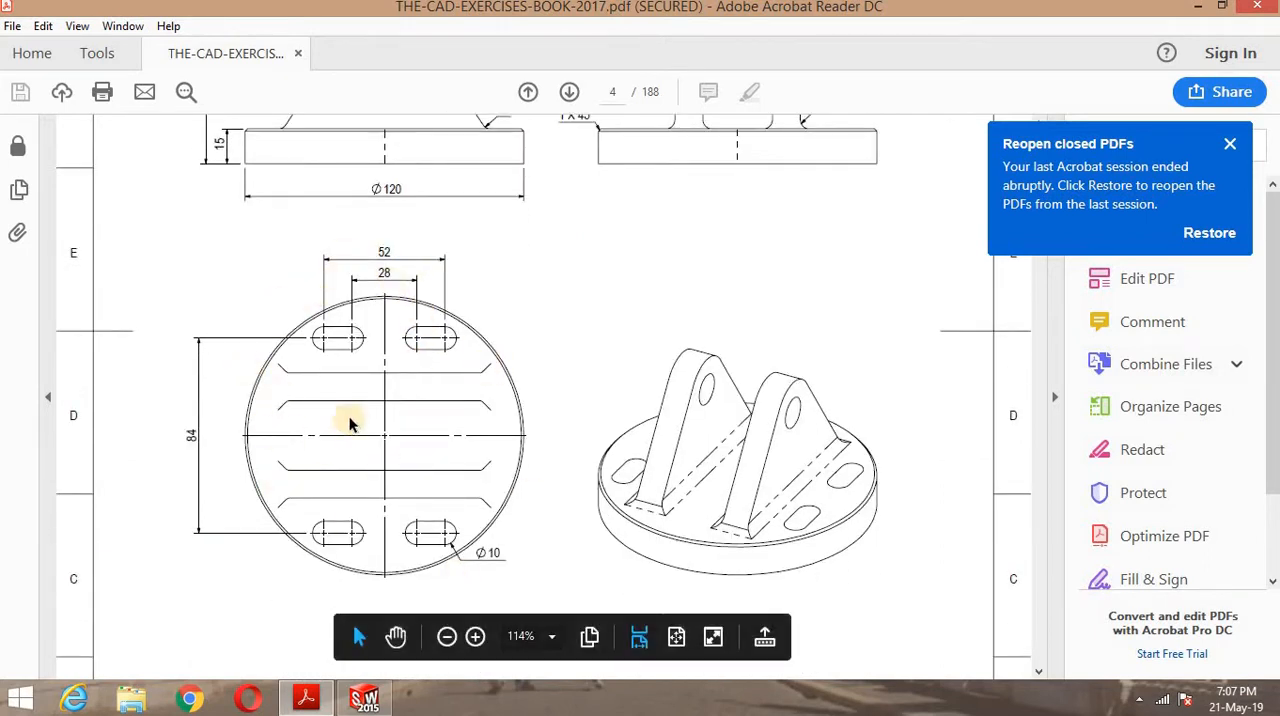
scroll(351, 419, up, 3)
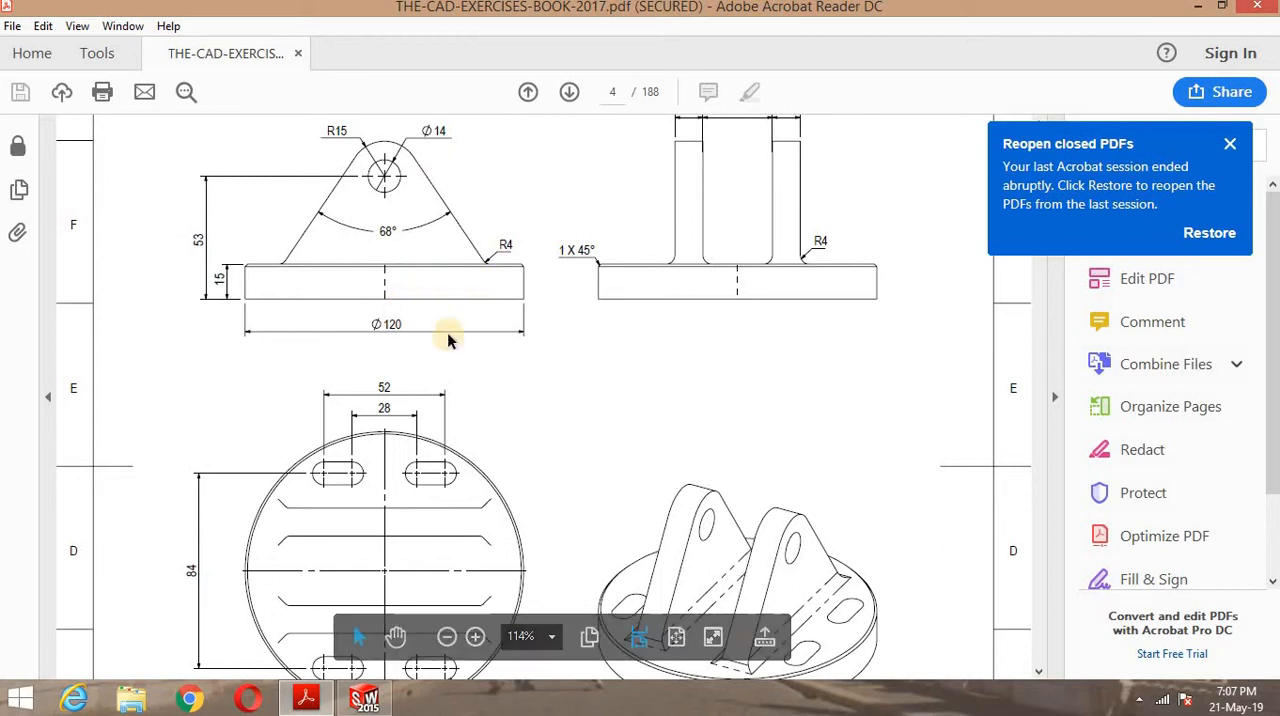
mouse_move(366, 707)
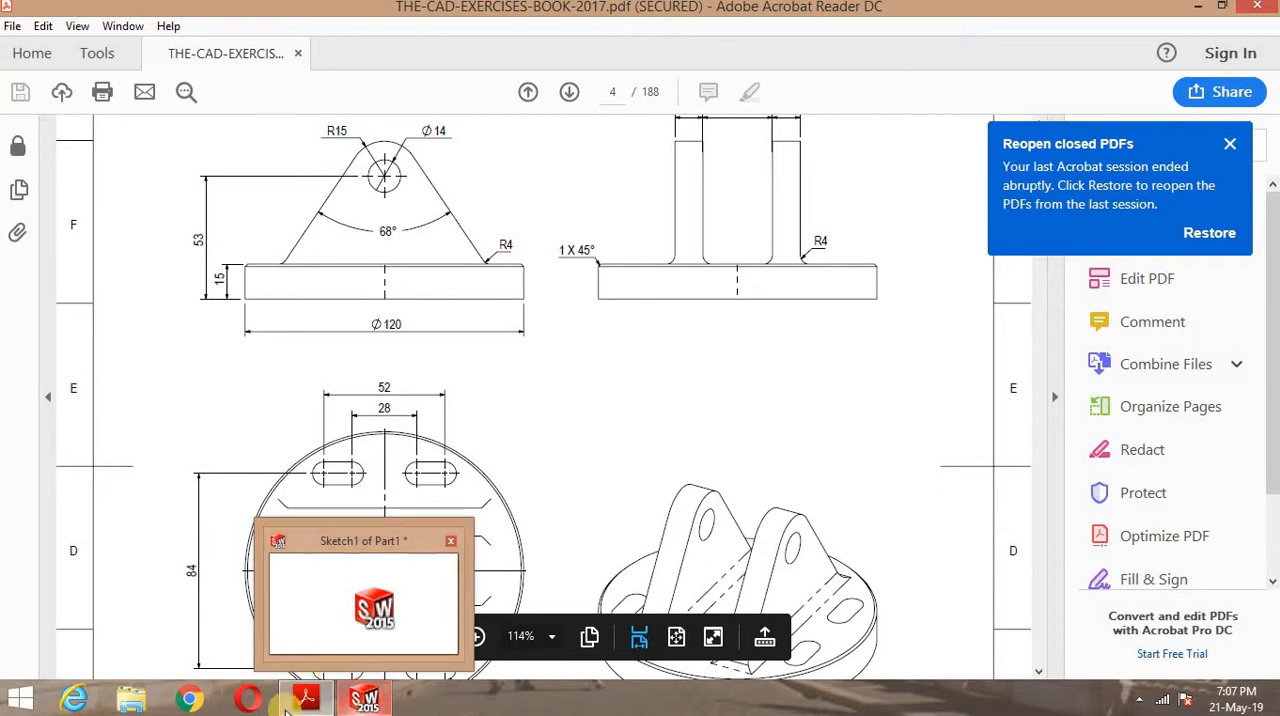
click(366, 700)
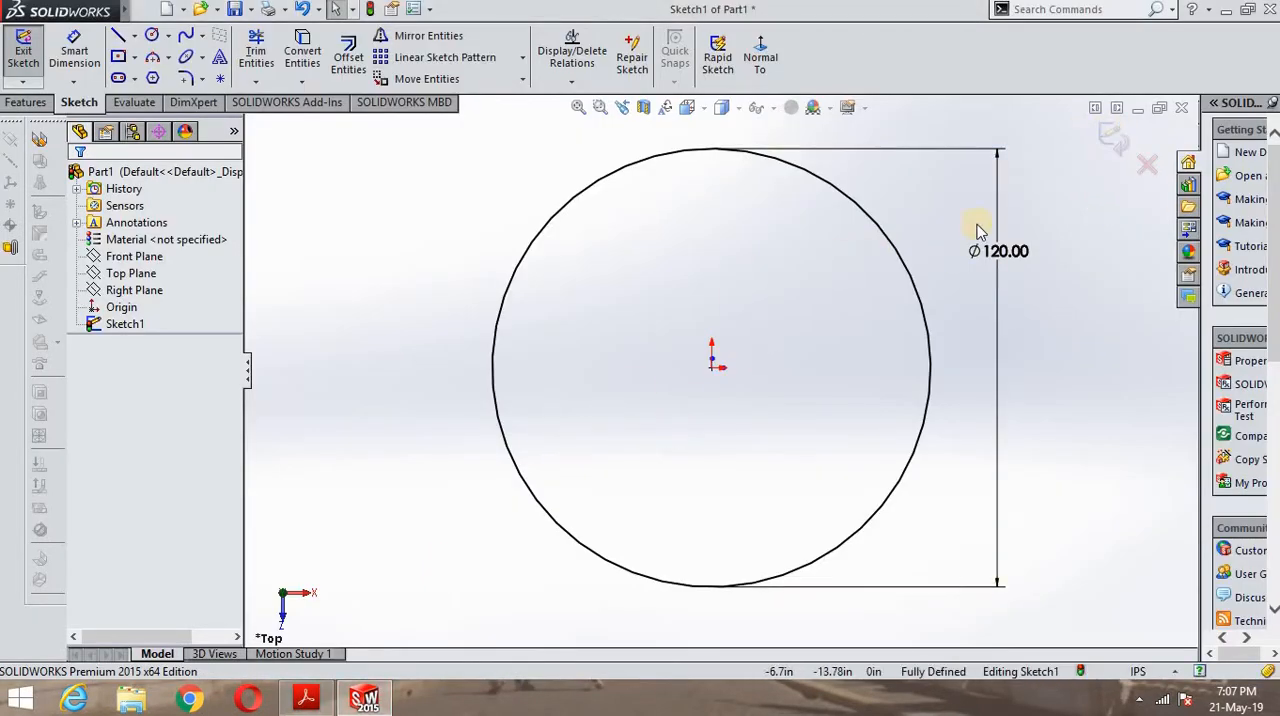
- Close the base sketch and extrude the circle upward as a blind boss 15 in deep, taking the base thickness from the PDF drawing
click(1108, 136)
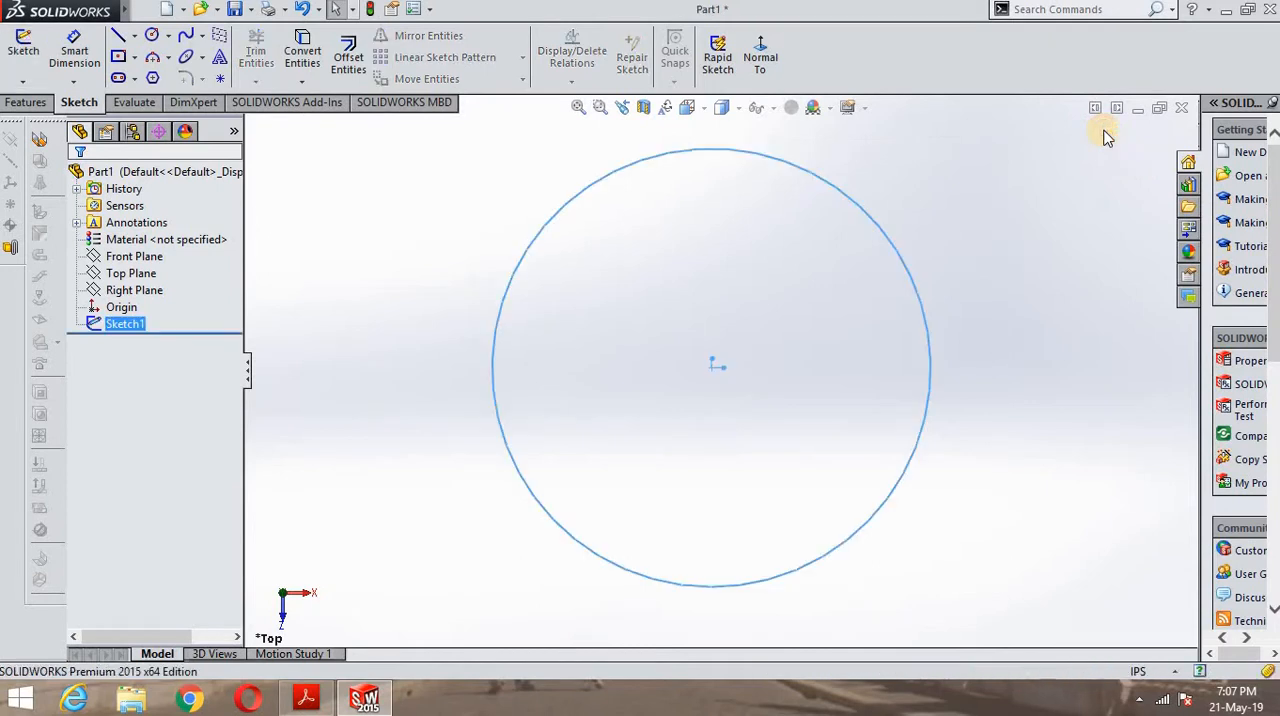
click(16, 102)
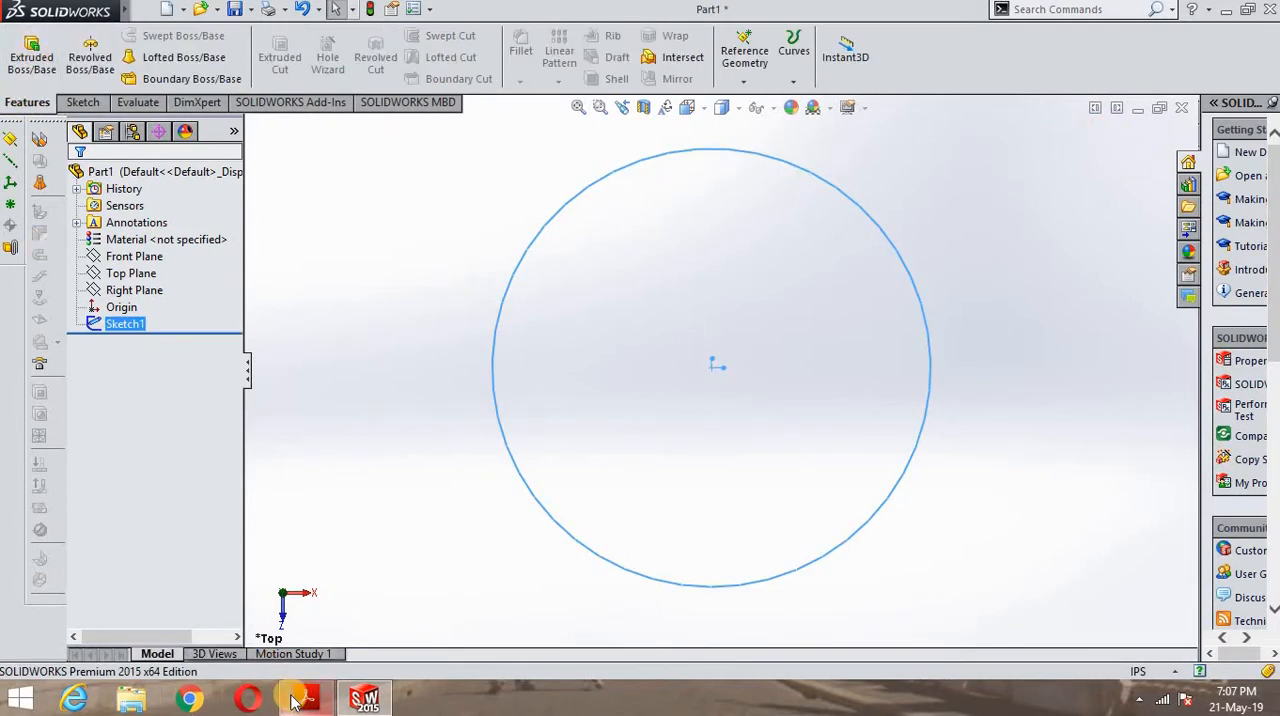
mouse_move(314, 706)
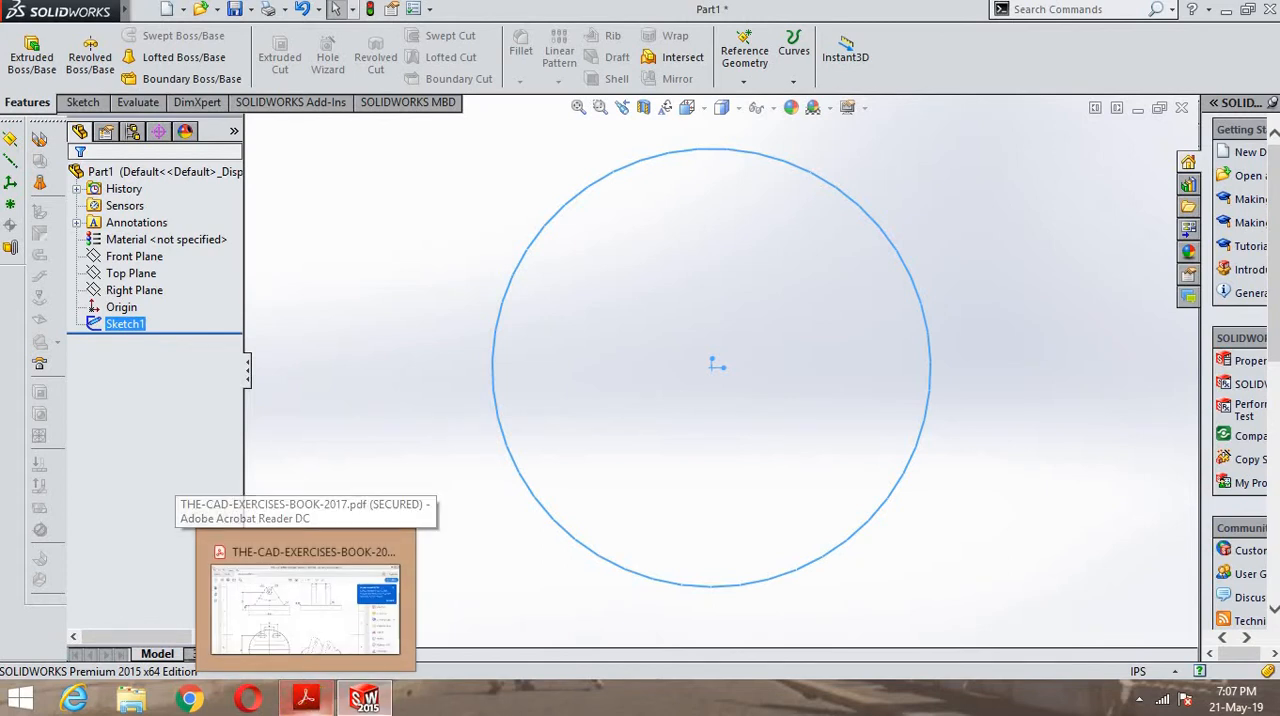
click(312, 706)
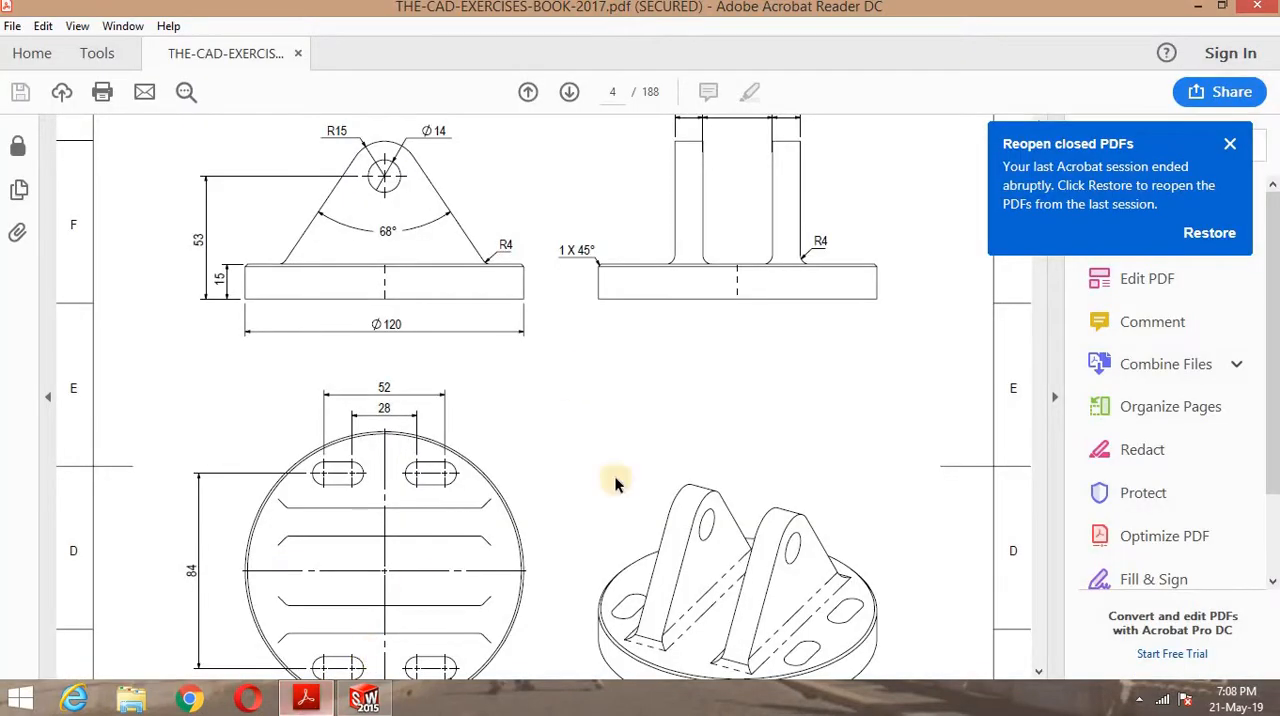
scroll(620, 570, down, 2)
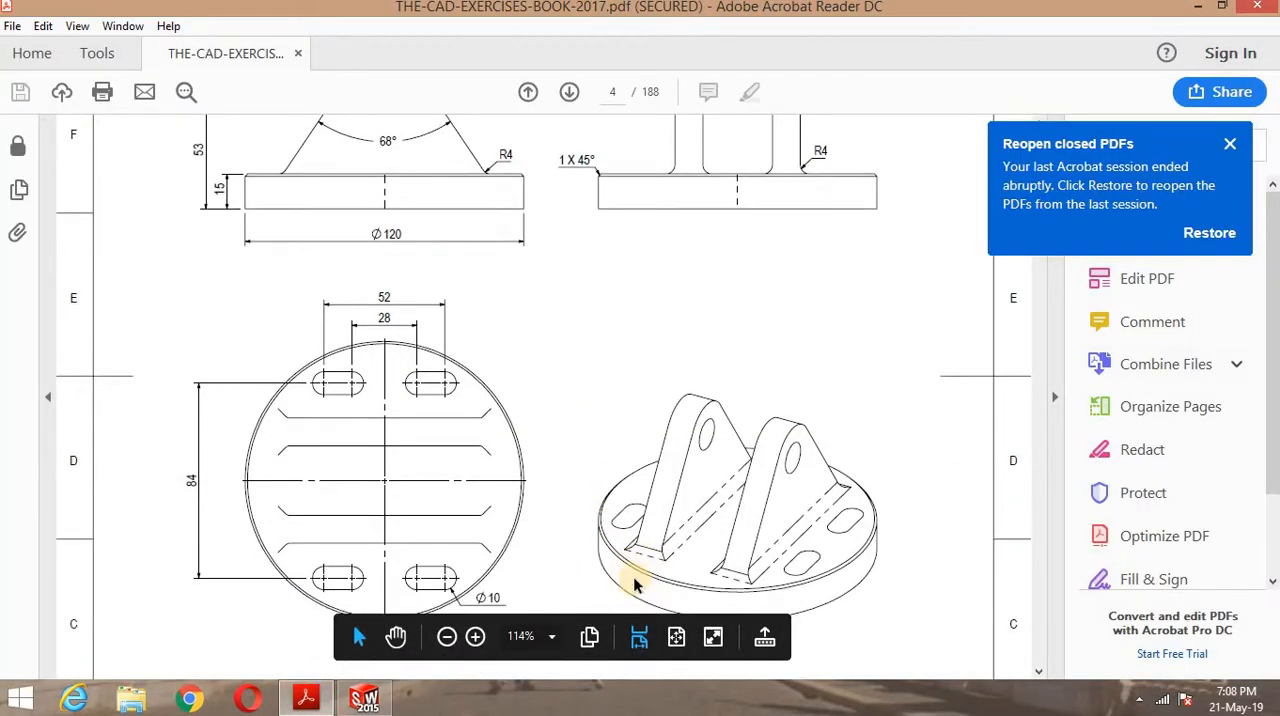
scroll(376, 310, up, 2)
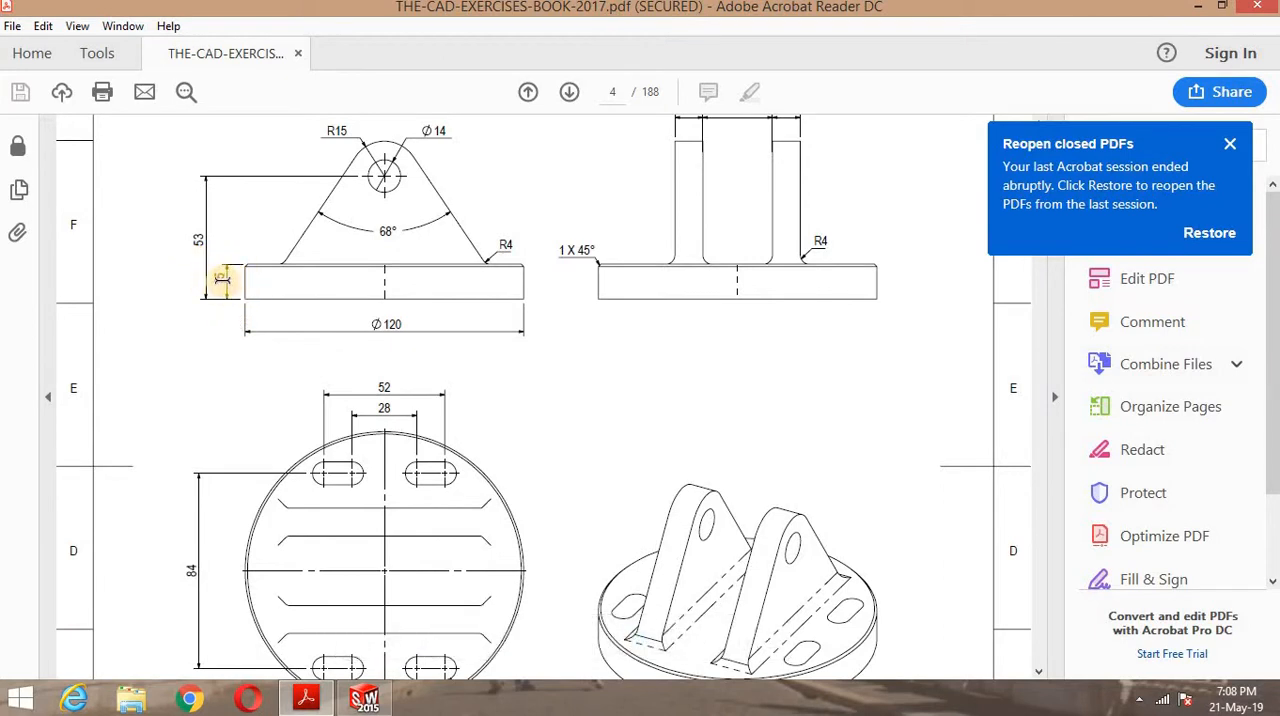
click(364, 700)
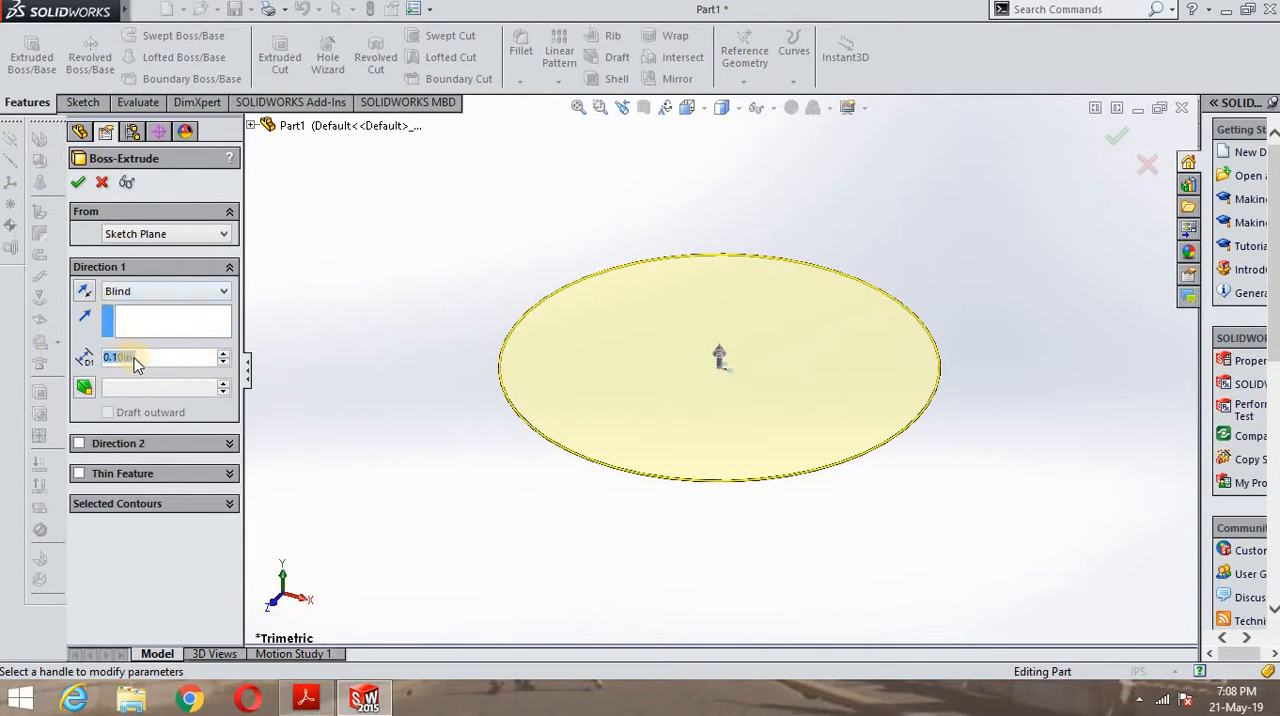
click(138, 358)
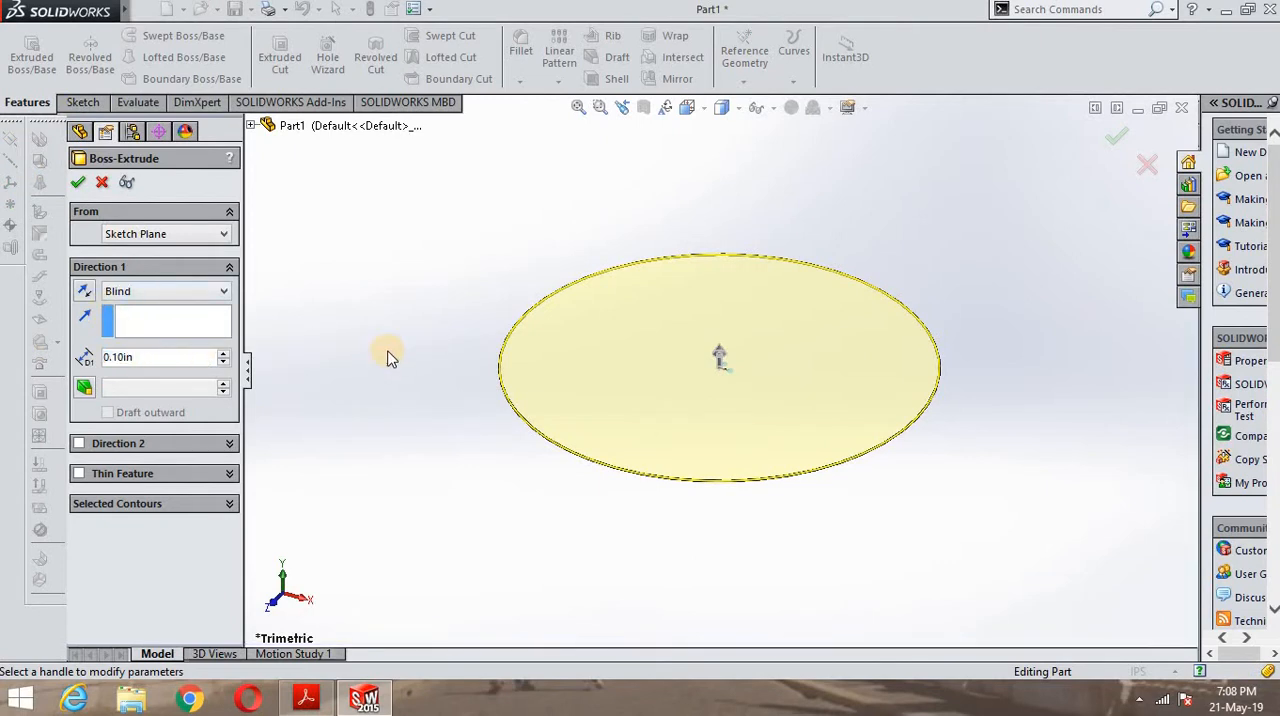
key(BackSpace)
key(BackSpace)
key(BackSpace)
key(BackSpace)
key(BackSpace)
key(BackSpace)
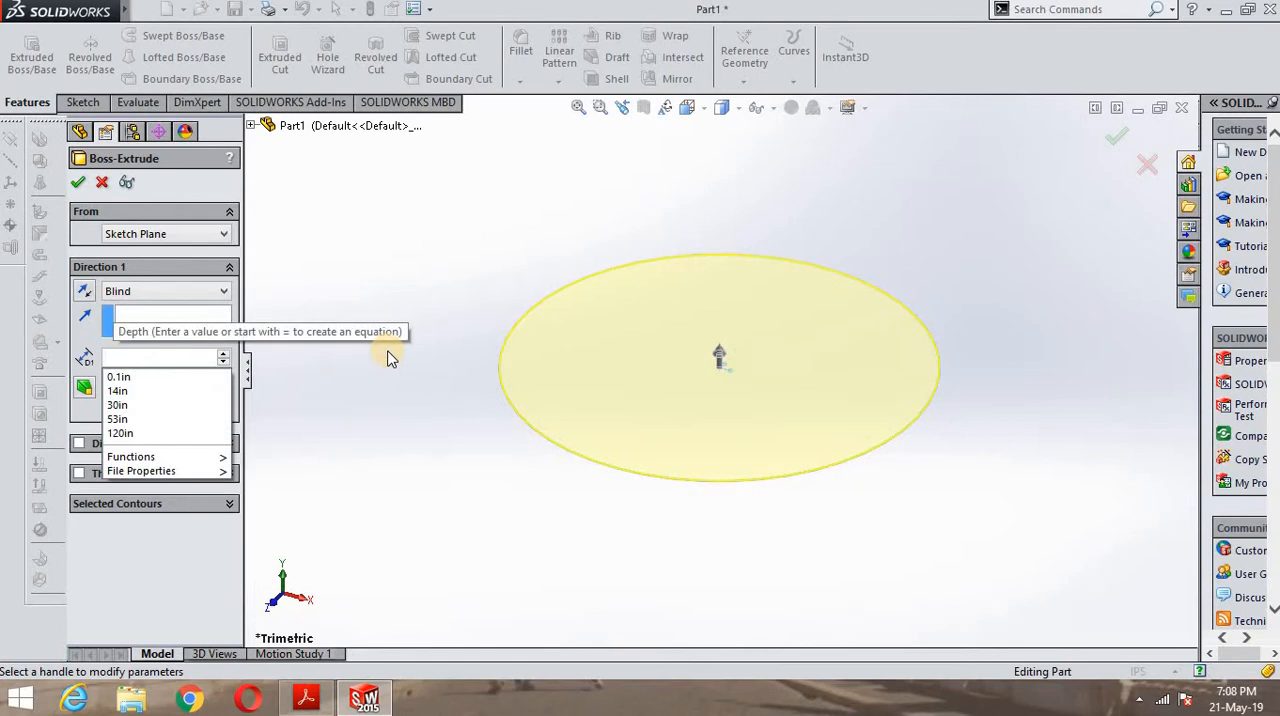
text(15)
key(Return)
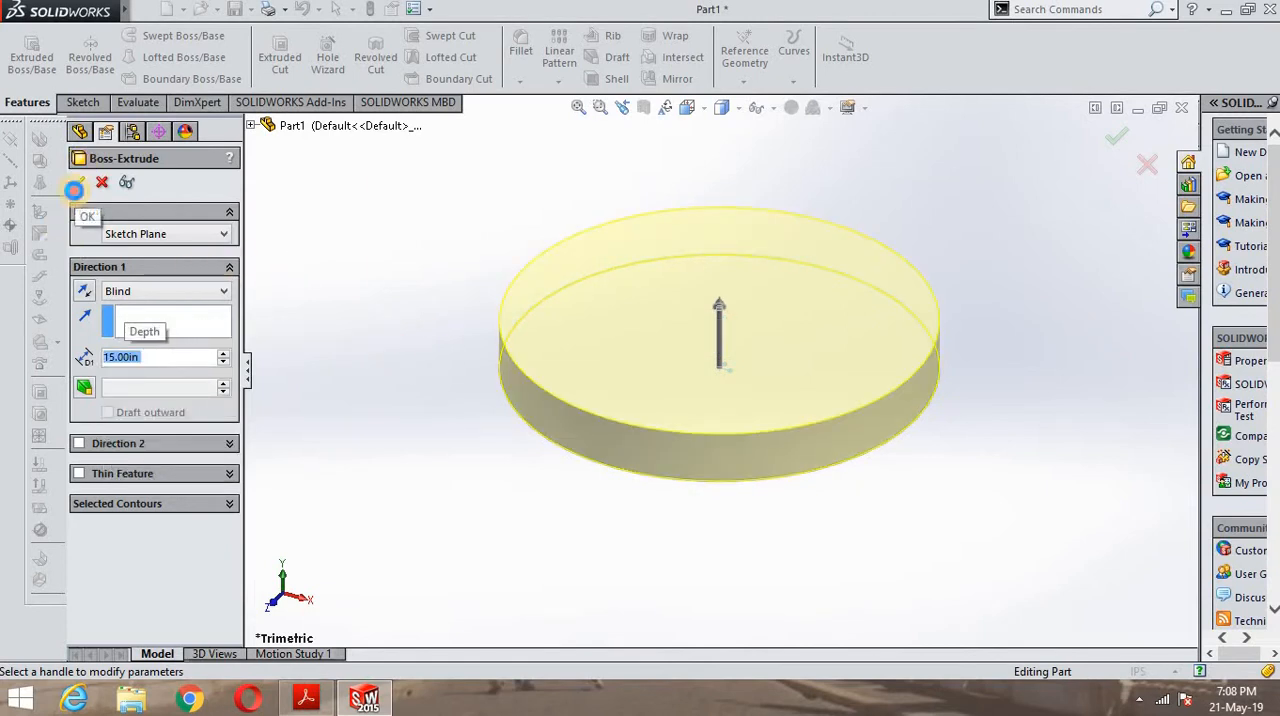
click(75, 190)
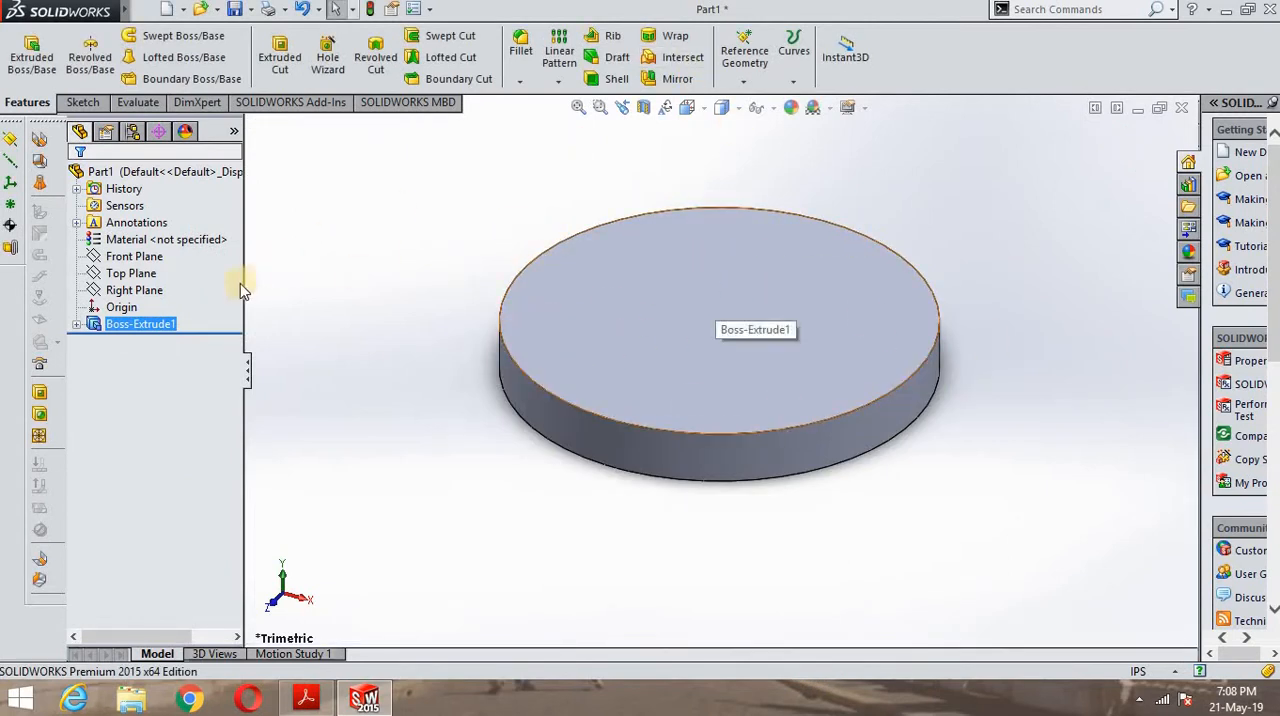
- Begin a new reference plane with the Right Plane as its first reference
click(126, 290)
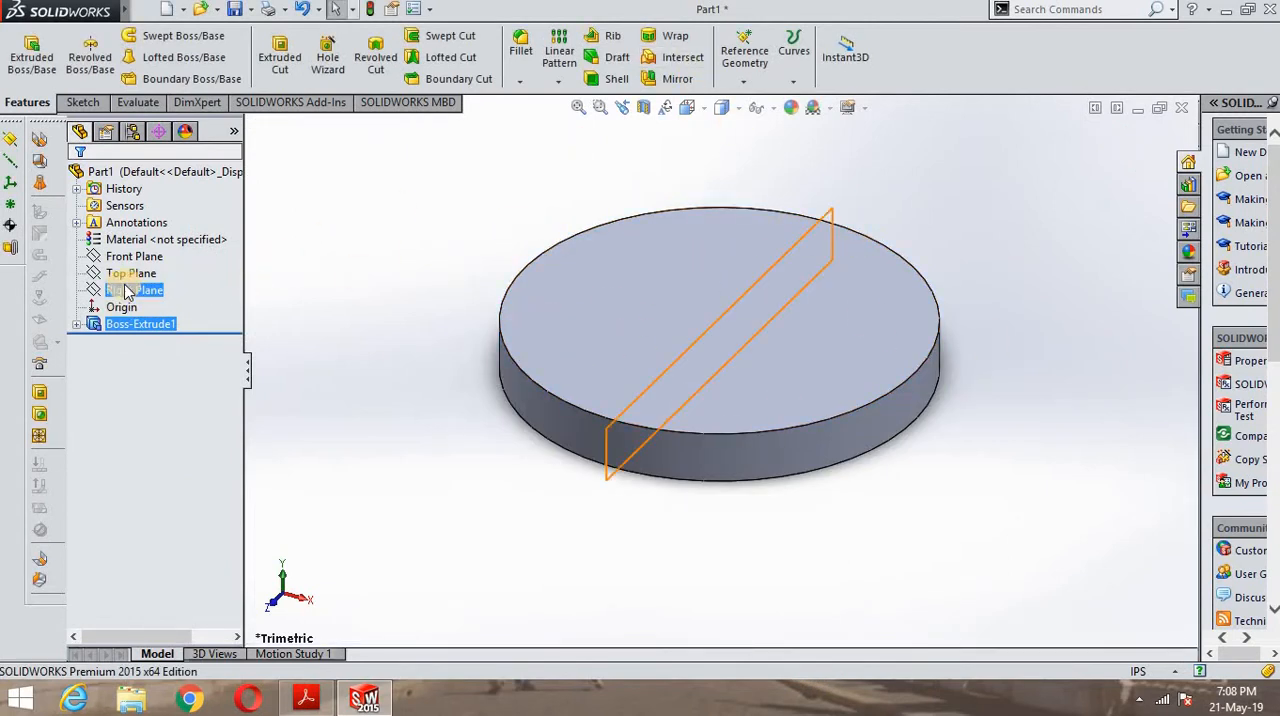
click(127, 257)
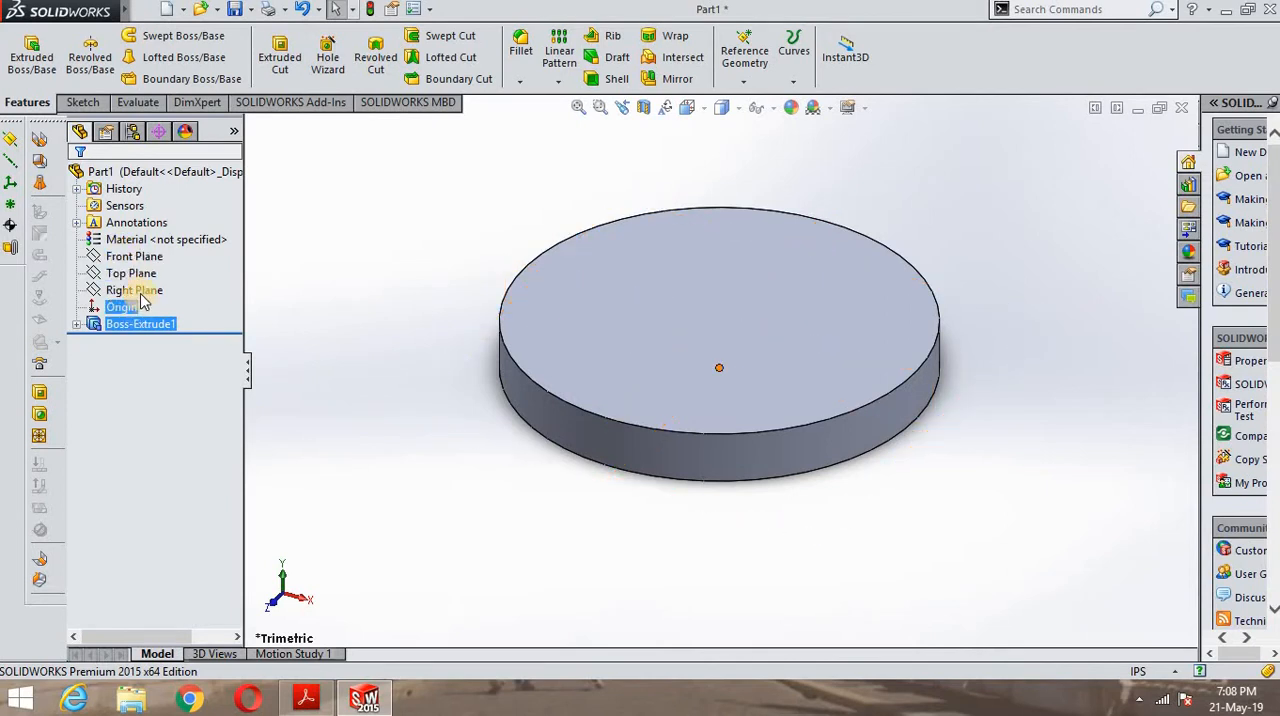
click(136, 291)
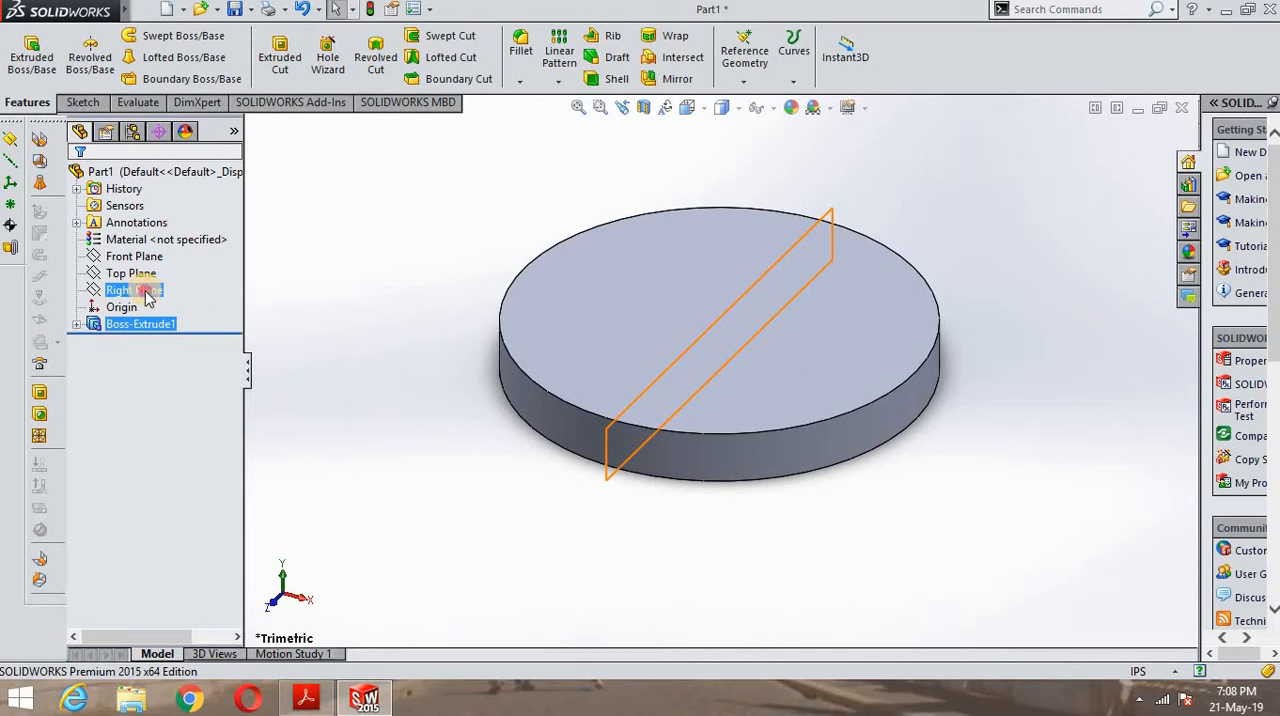
click(145, 292)
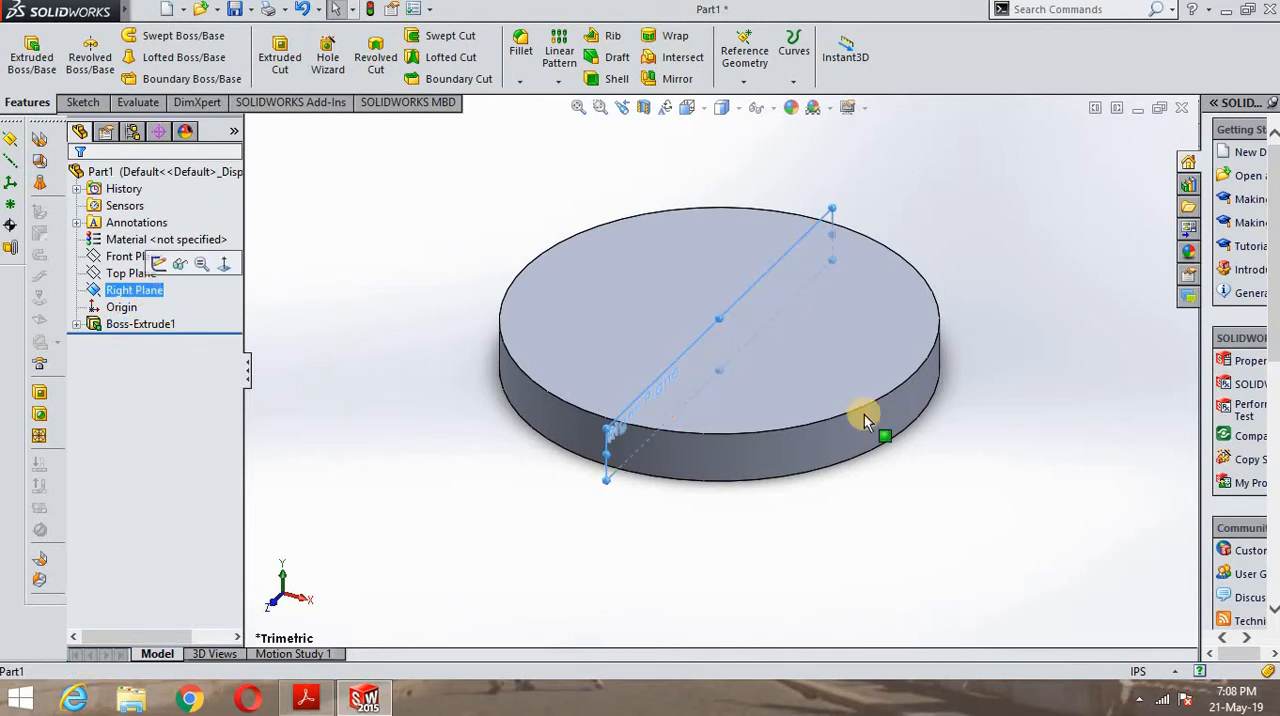
click(745, 82)
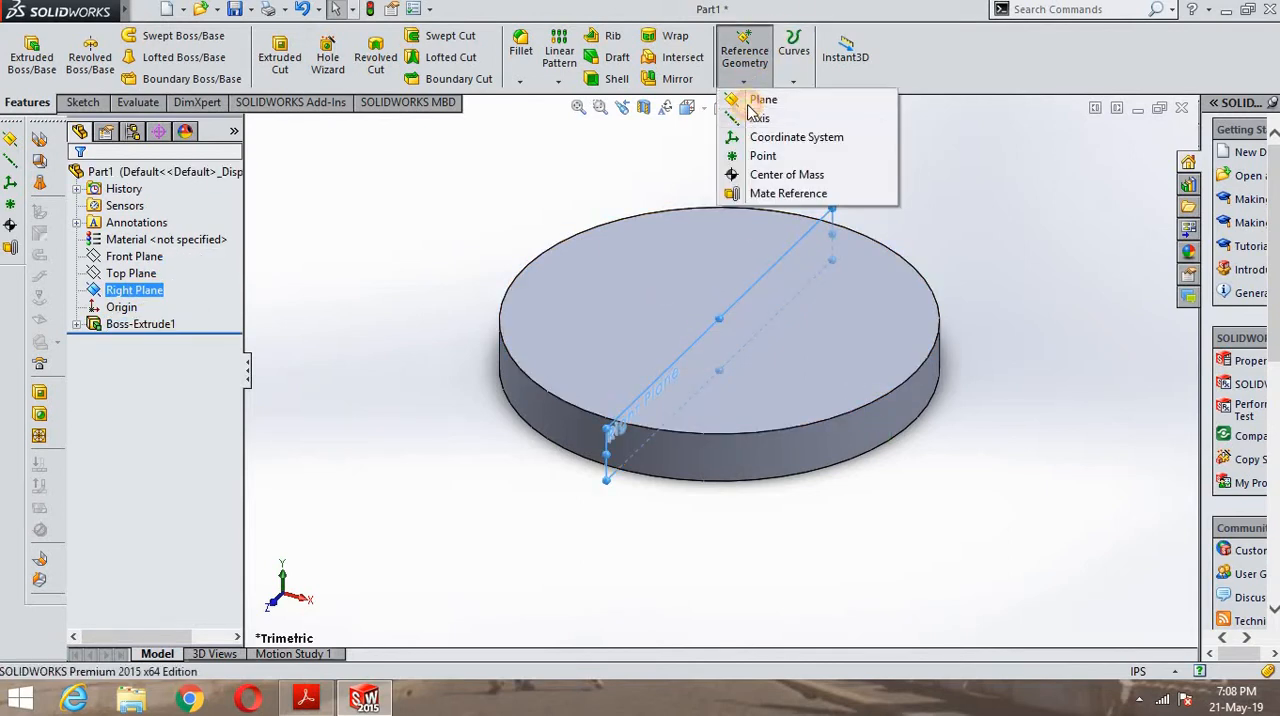
click(755, 101)
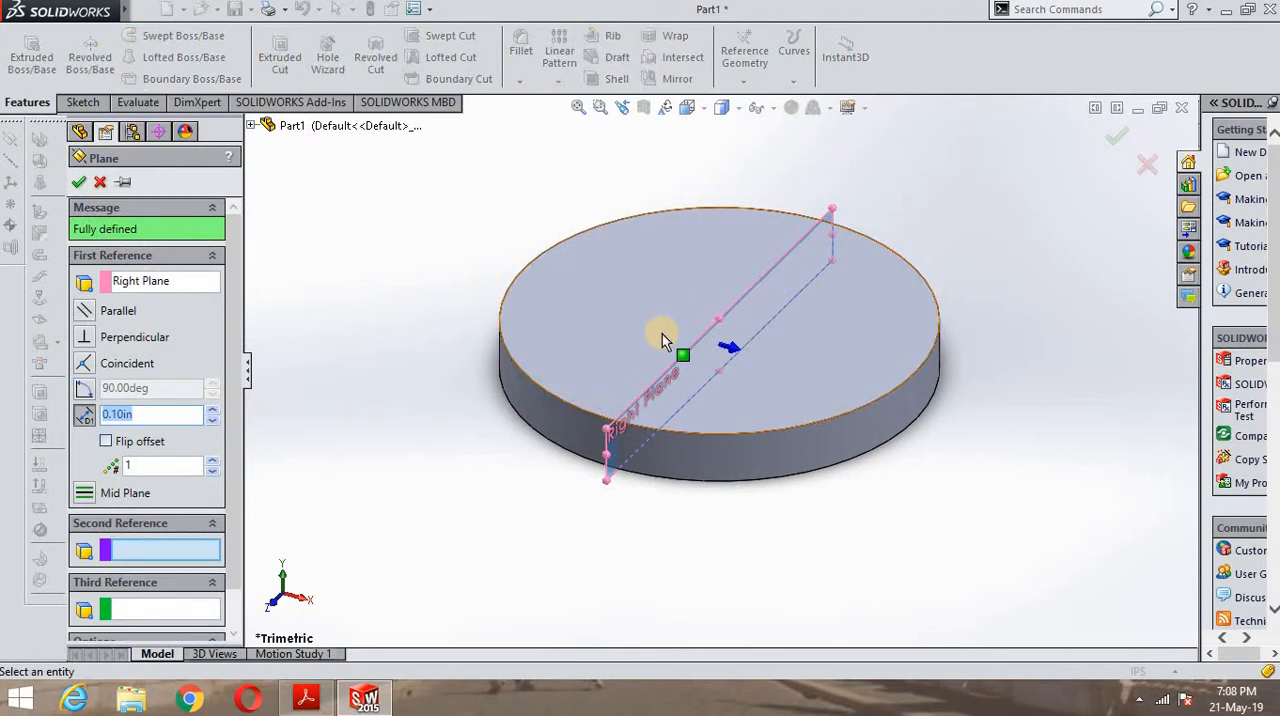
- Switch to the PDF in Adobe Acrobat Reader and examine the spacing and thickness of the two lugs in the bracket's views
click(361, 711)
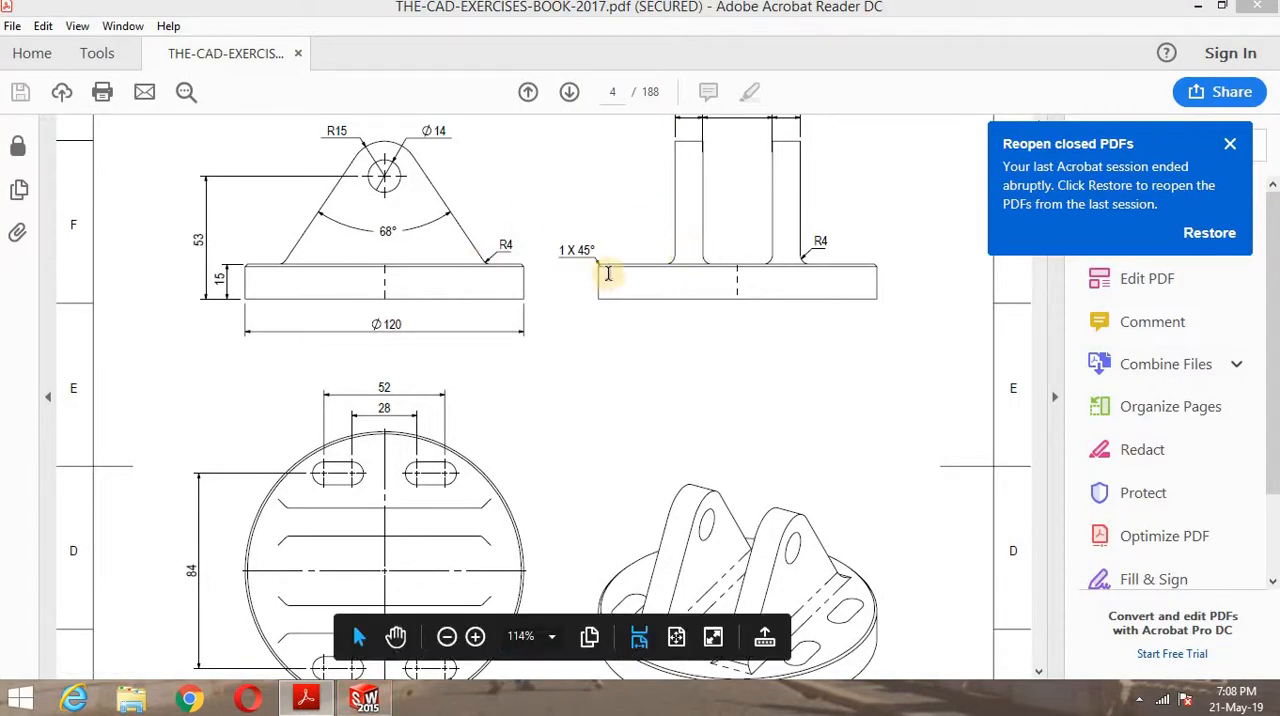
scroll(686, 280, up, 2)
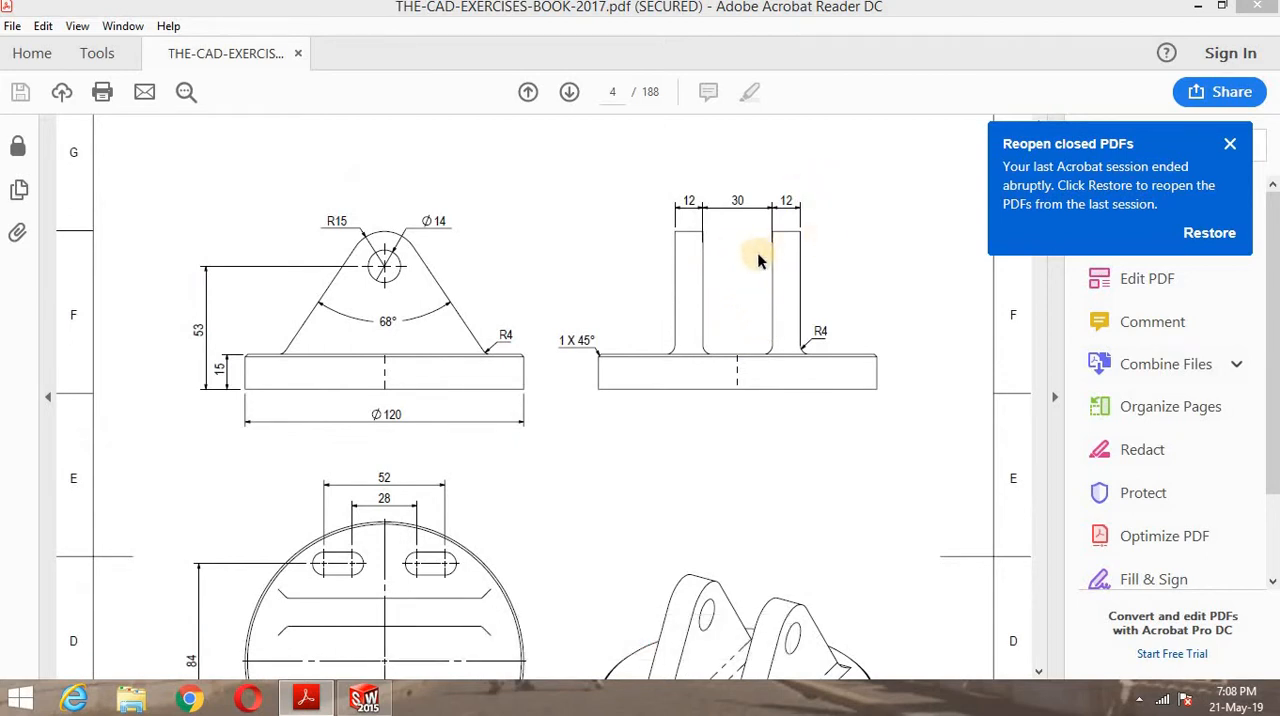
scroll(753, 262, down, 3)
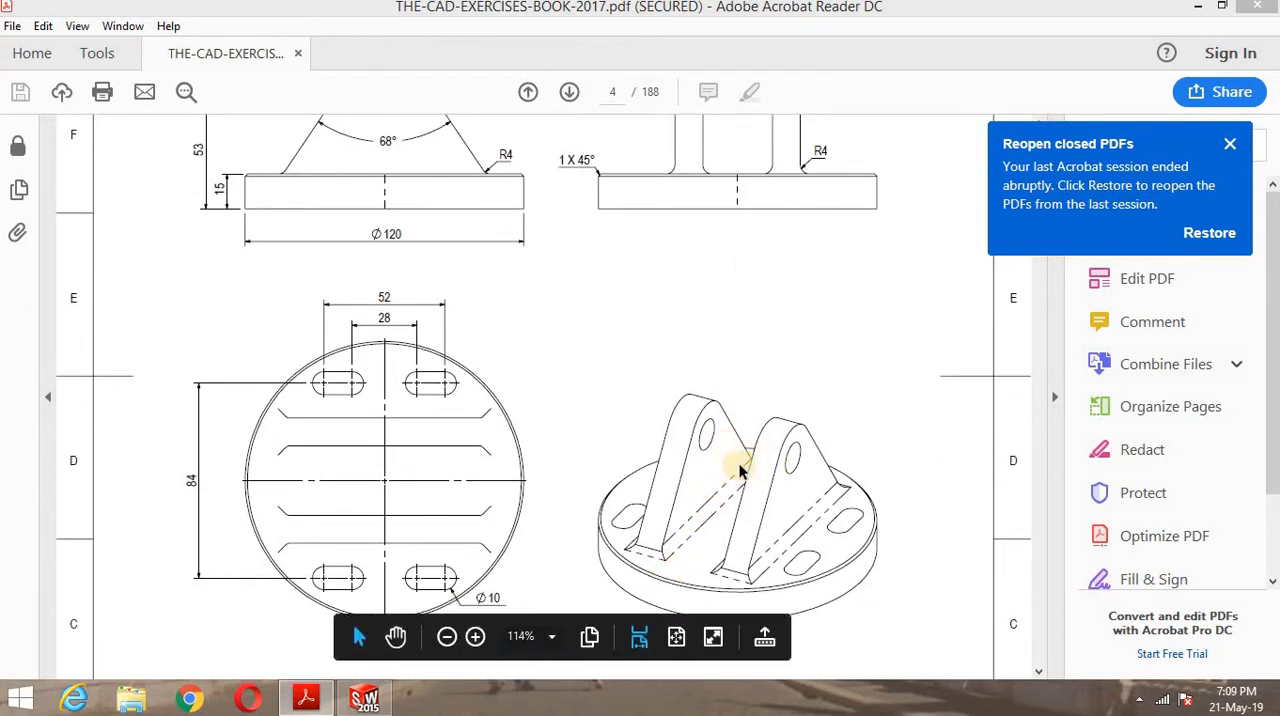
scroll(680, 482, down, 1)
scroll(684, 460, up, 1)
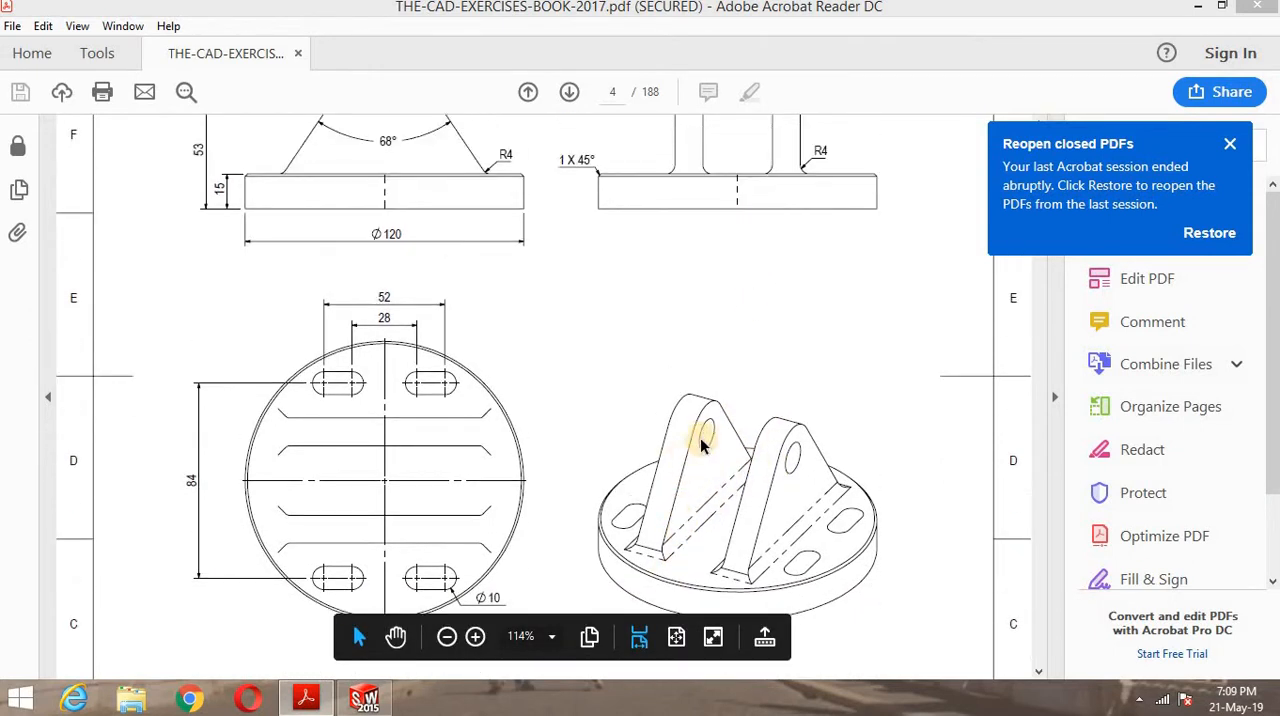
scroll(751, 391, up, 1)
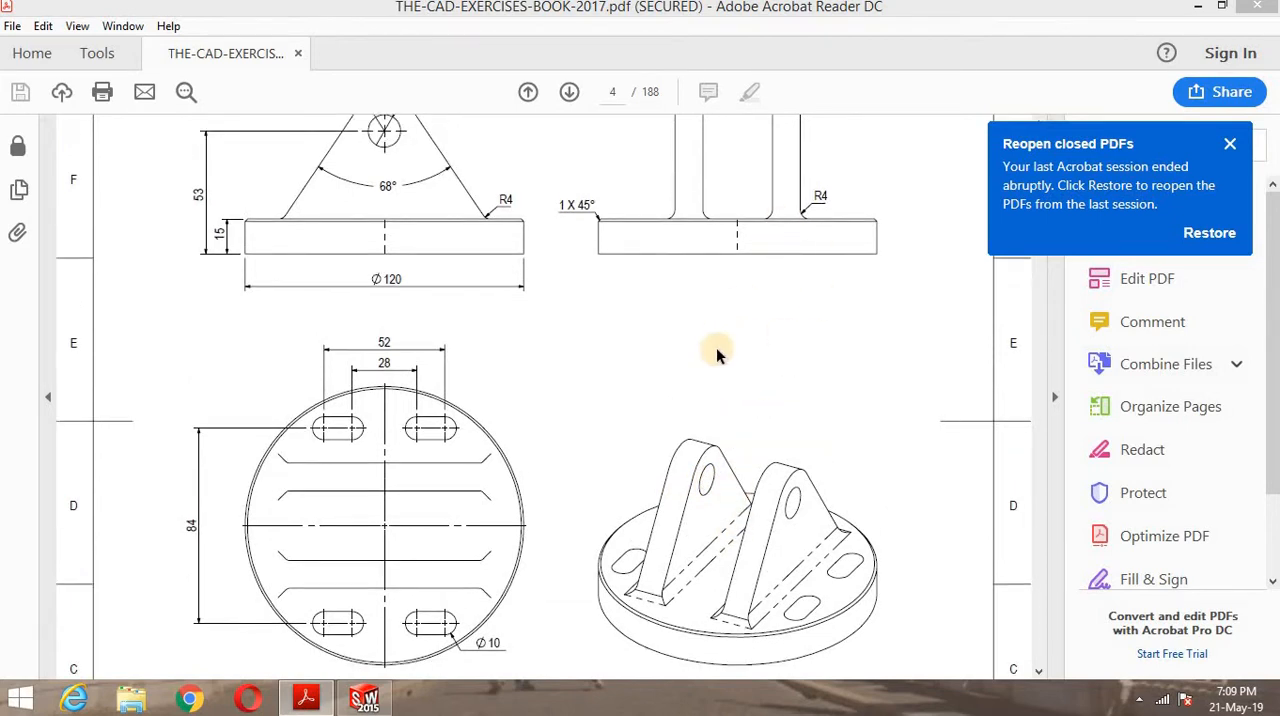
scroll(717, 357, up, 2)
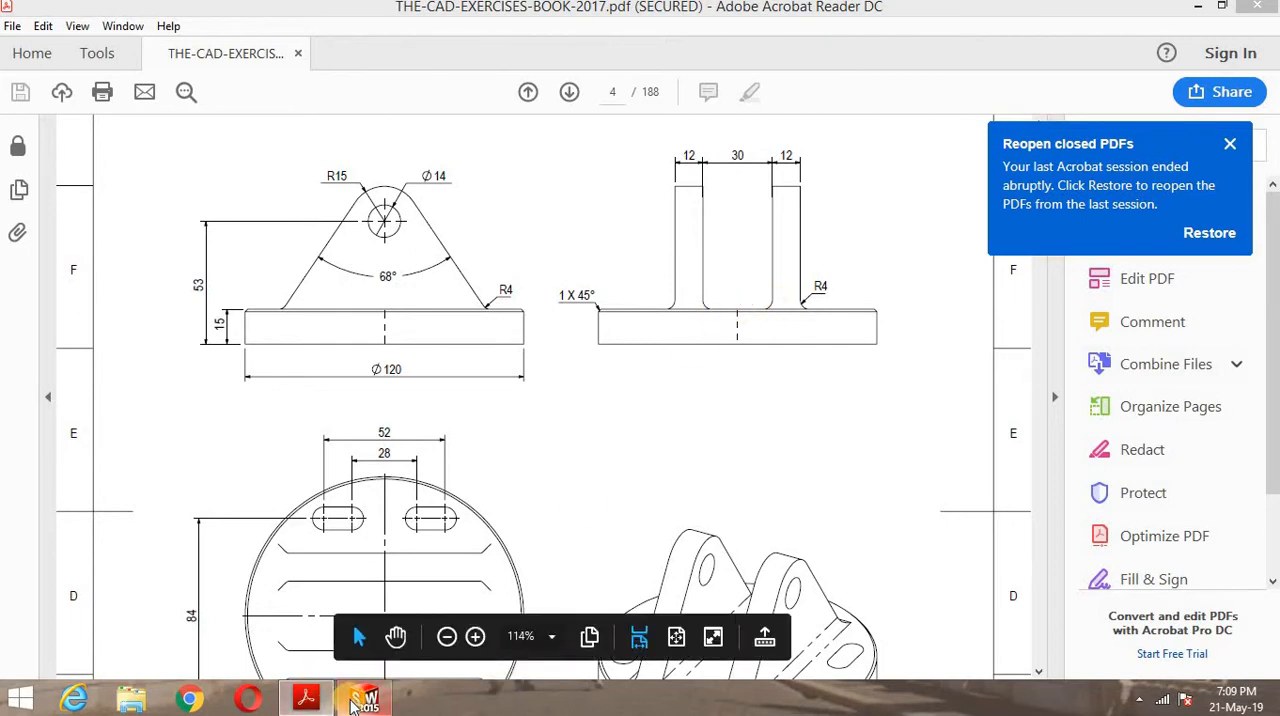
- Return to SOLIDWORKS and create the reference plane at an offset of 15 in from the Right Plane
mouse_move(352, 705)
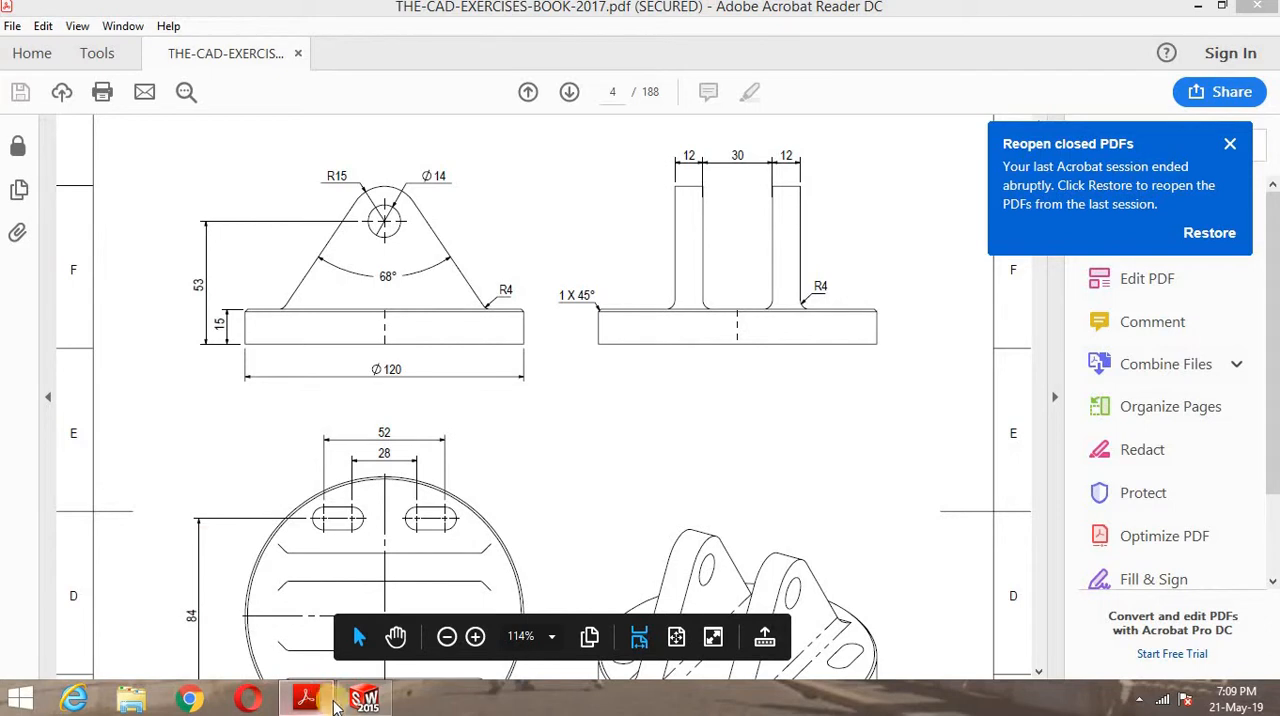
click(365, 698)
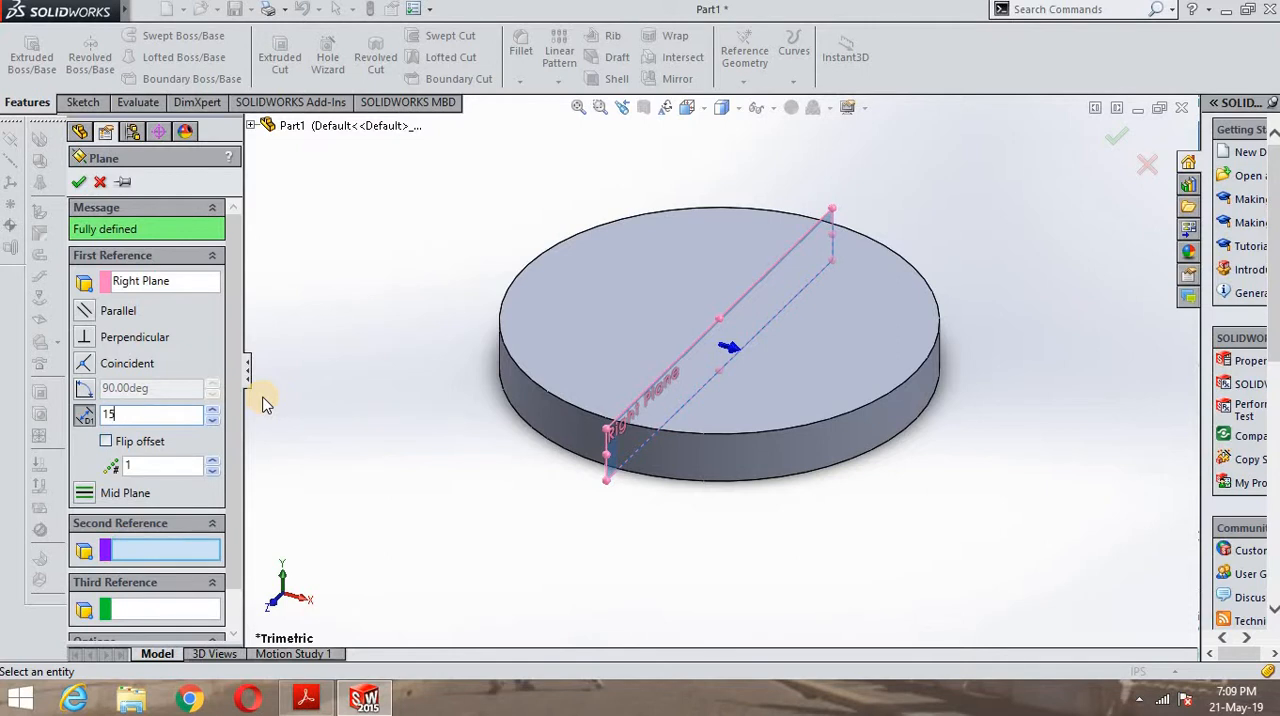
key(Return)
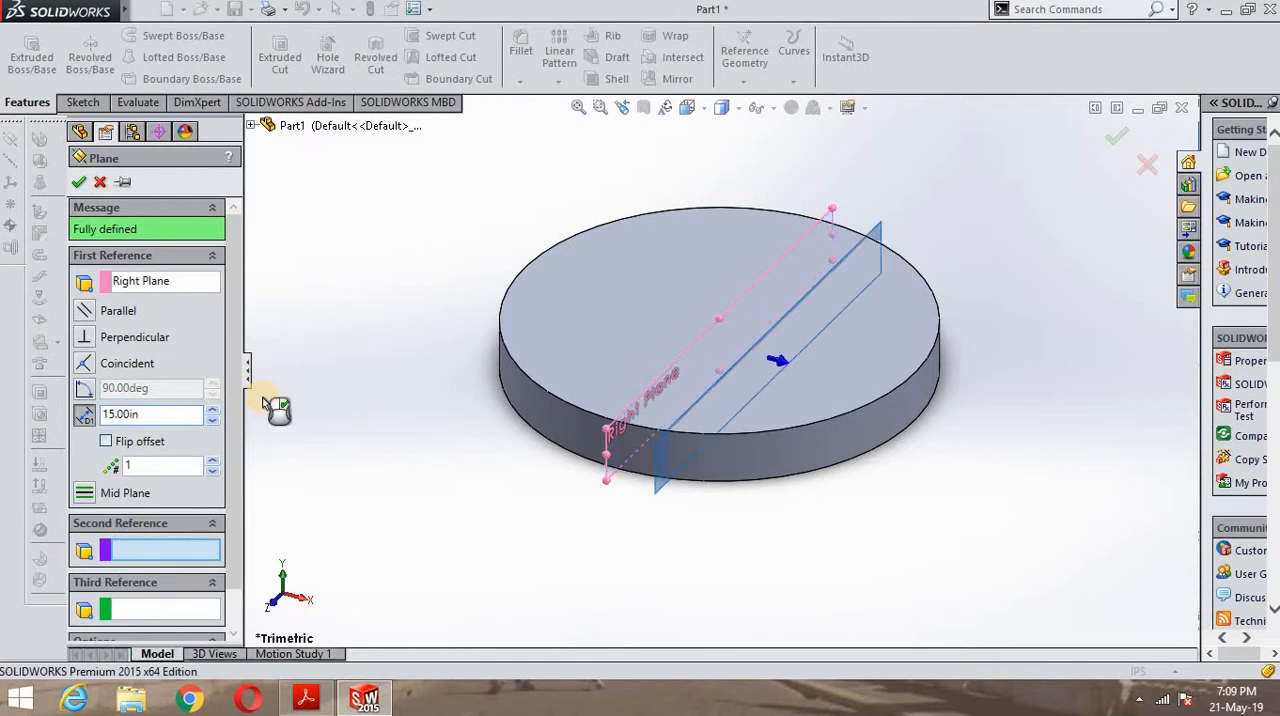
click(78, 186)
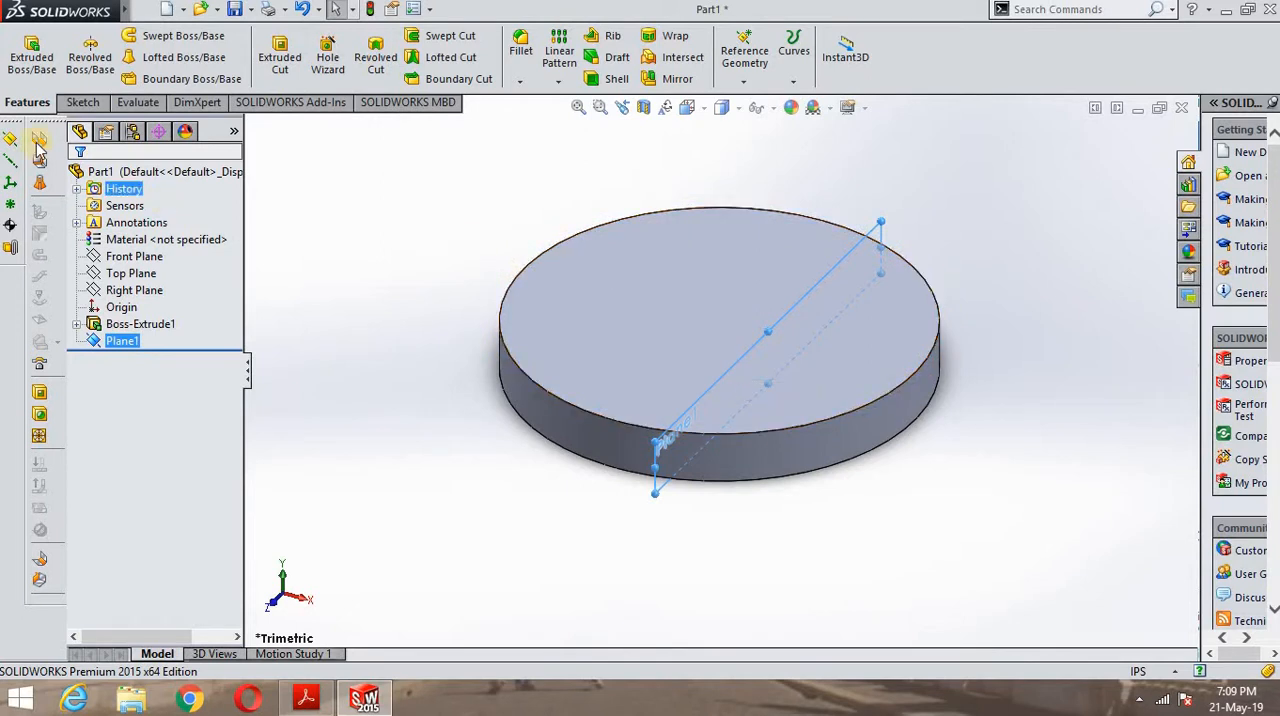
- Start a sketch on the new offset plane and draw a fixed, infinite-length horizontal centerline along the base's top edge
click(83, 102)
click(26, 58)
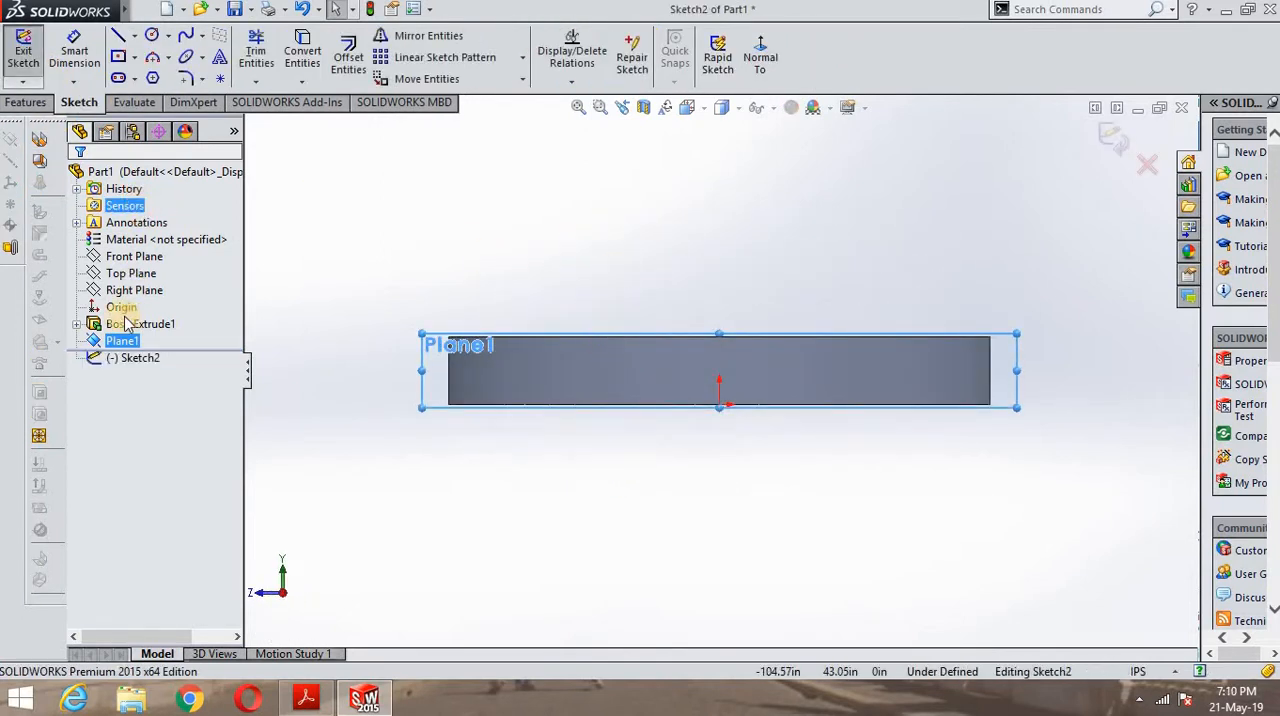
click(133, 38)
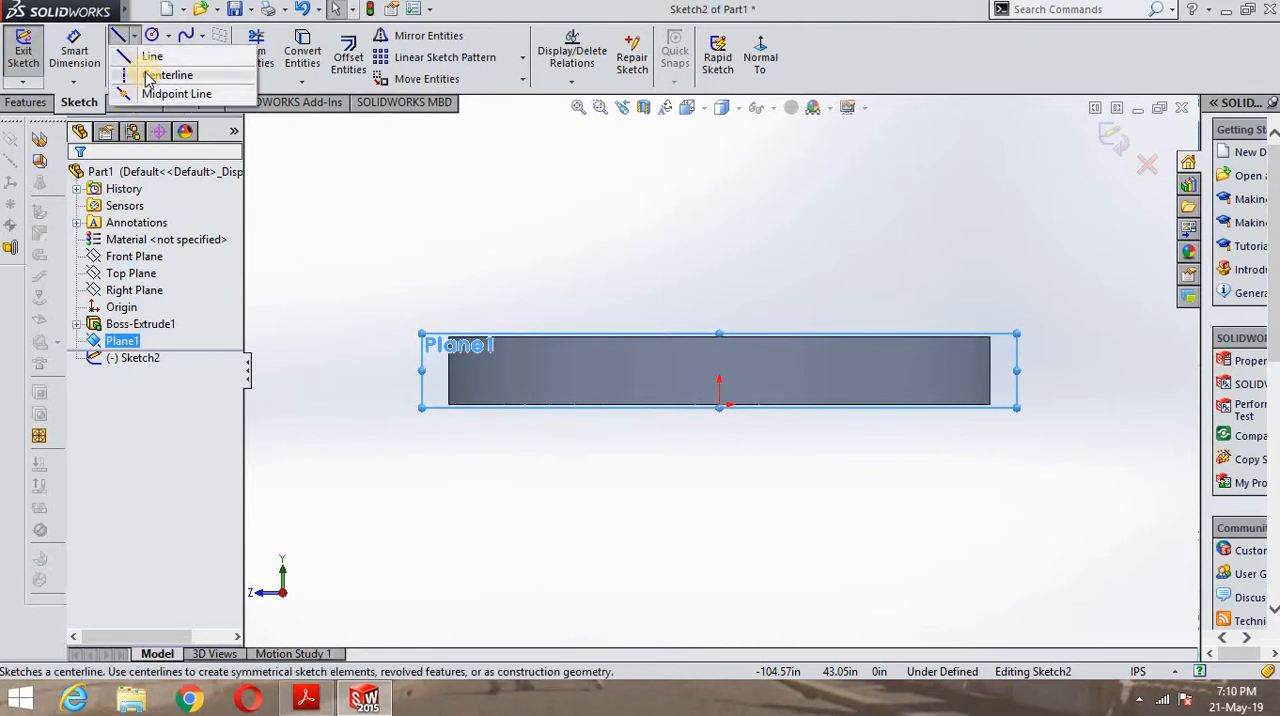
click(148, 79)
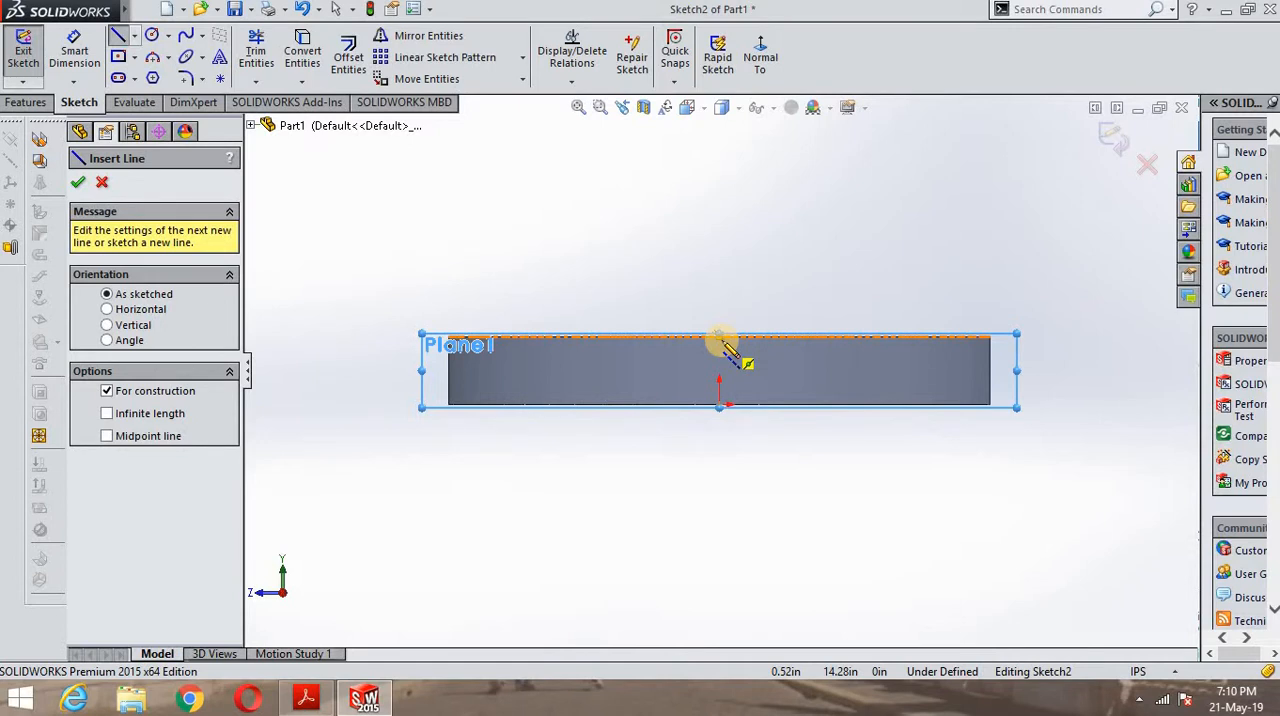
click(107, 413)
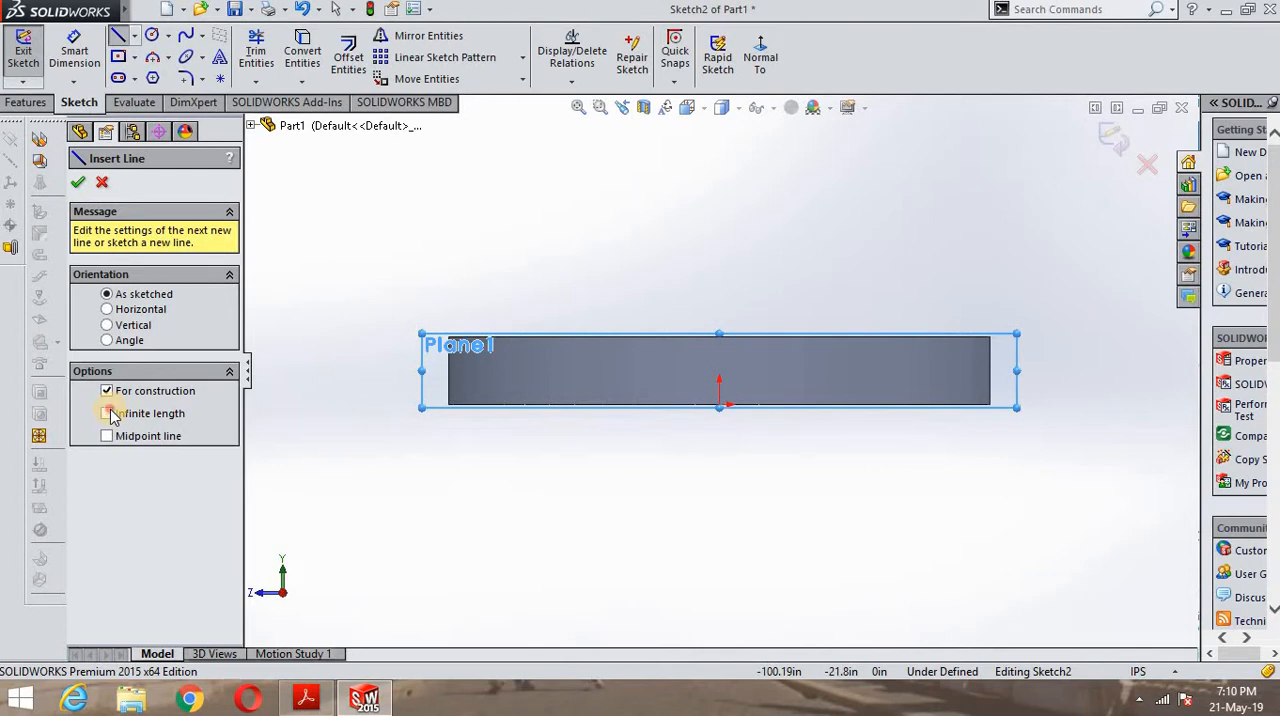
click(719, 336)
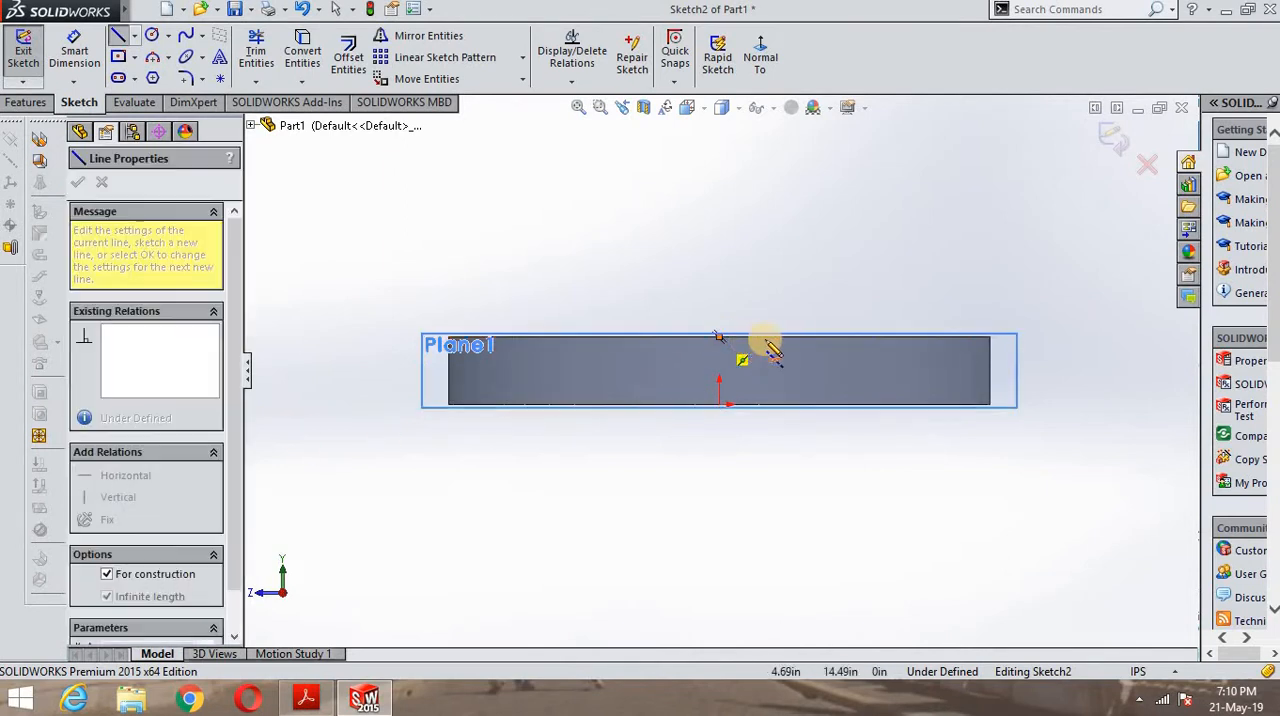
click(869, 341)
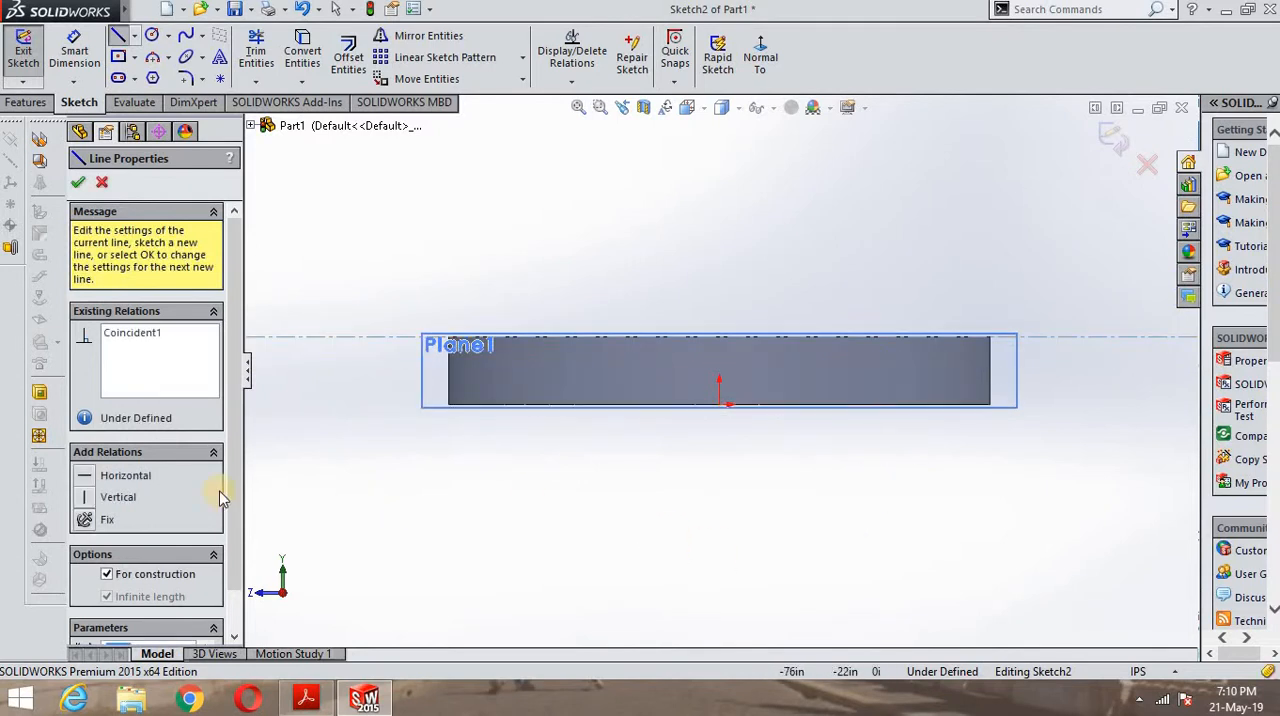
click(103, 520)
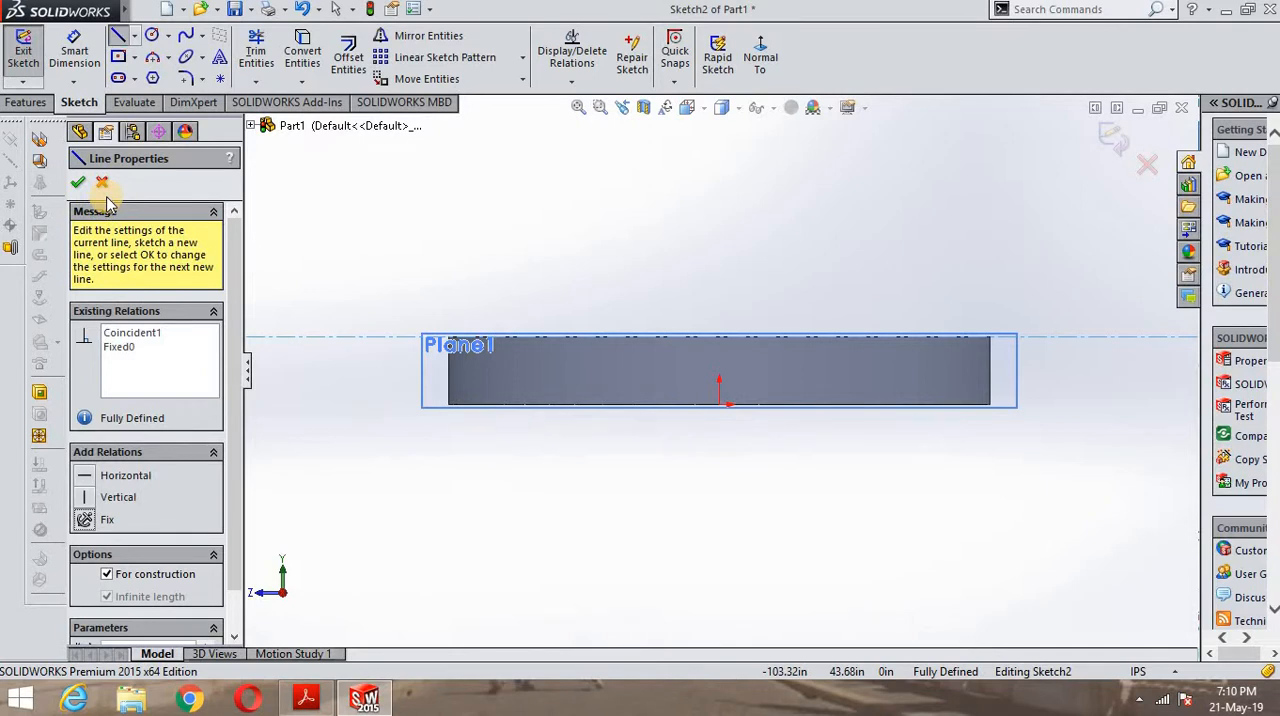
- Draw infinite construction lines along the base's bottom edge and both of its vertical side edges
click(720, 406)
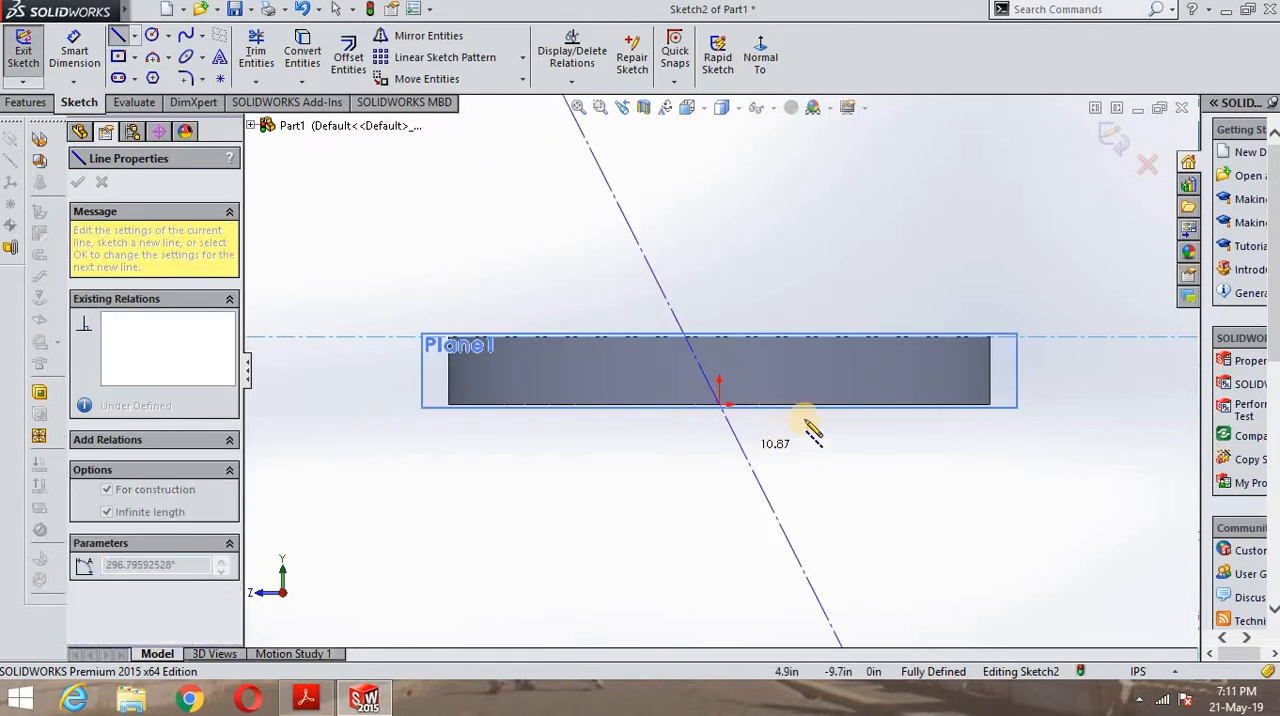
click(840, 406)
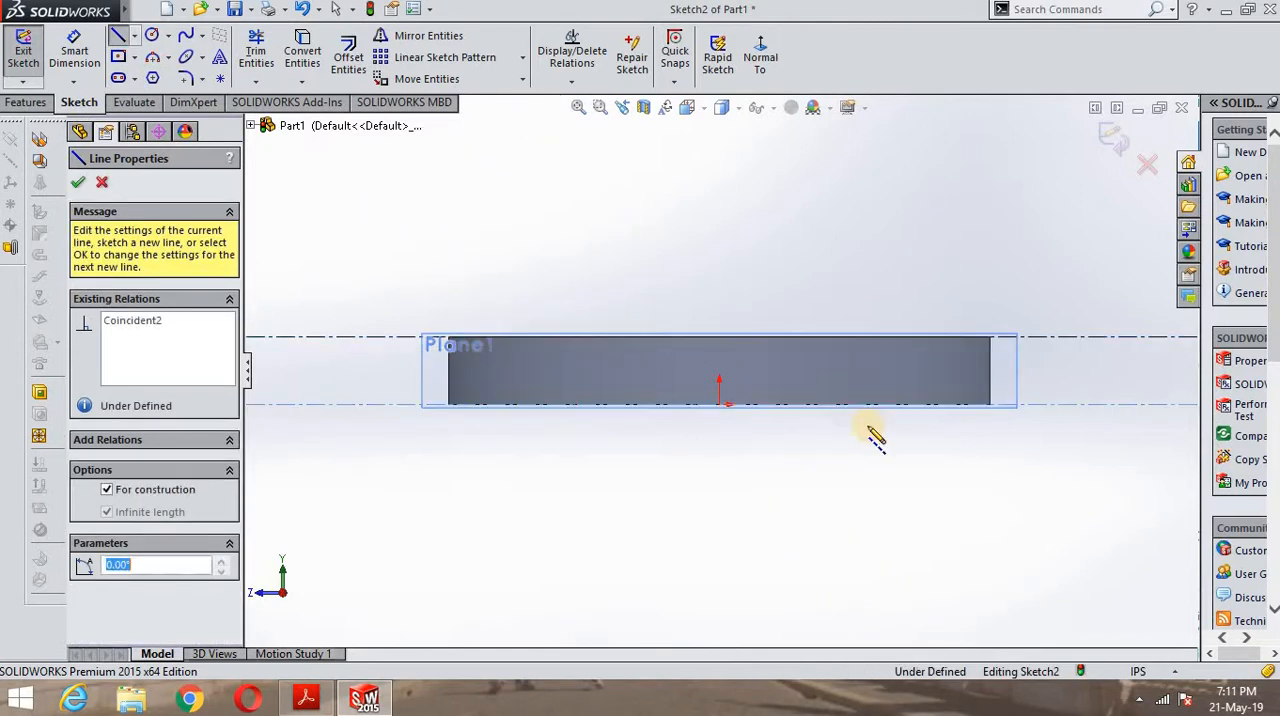
click(993, 375)
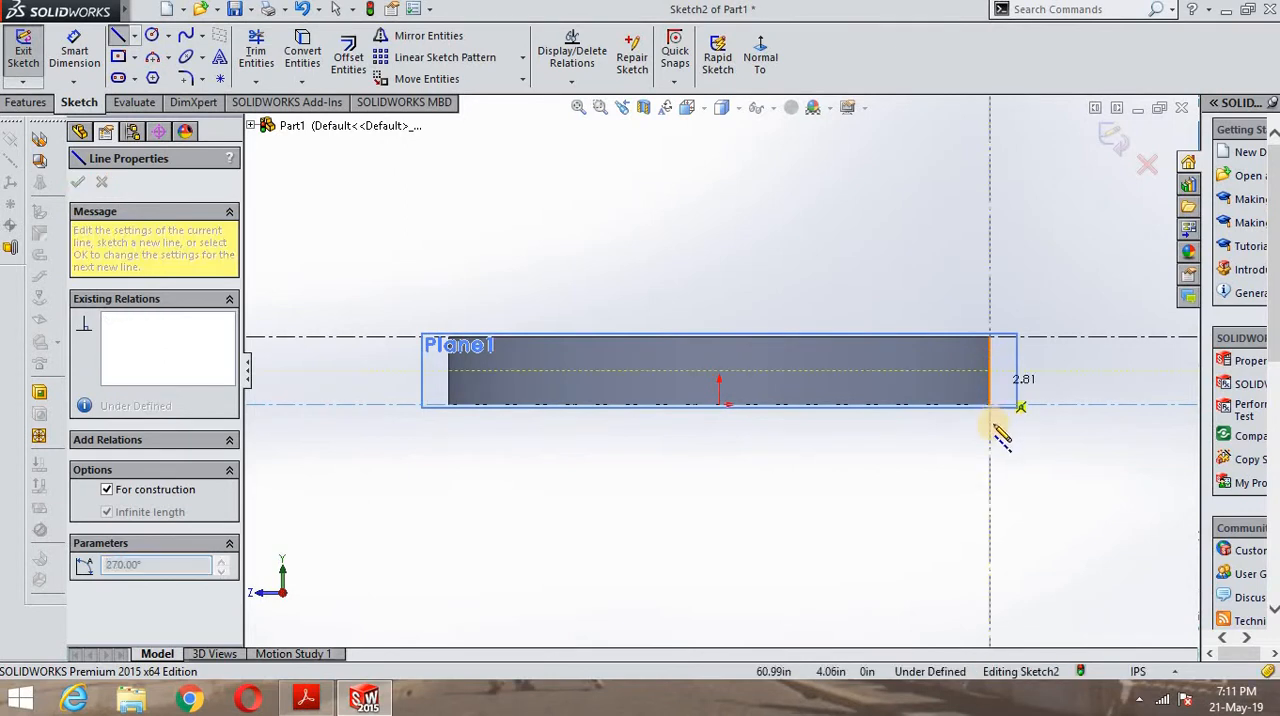
click(1004, 432)
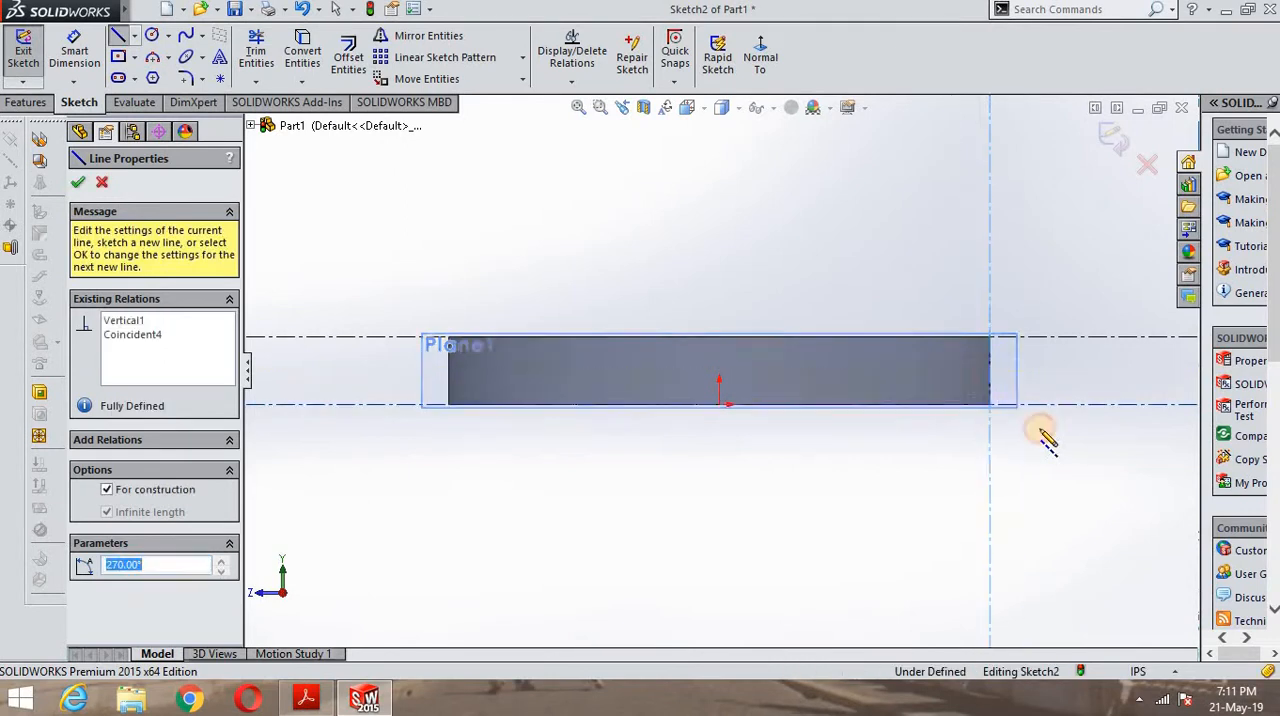
click(448, 370)
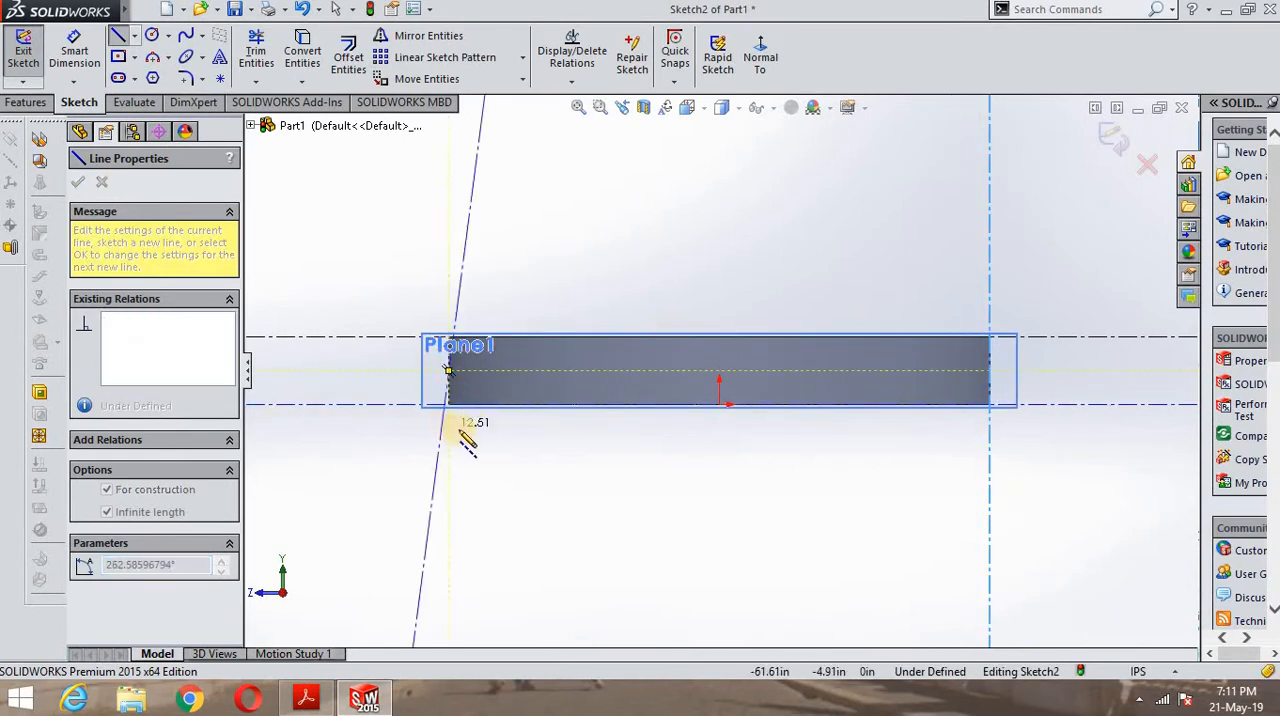
click(450, 438)
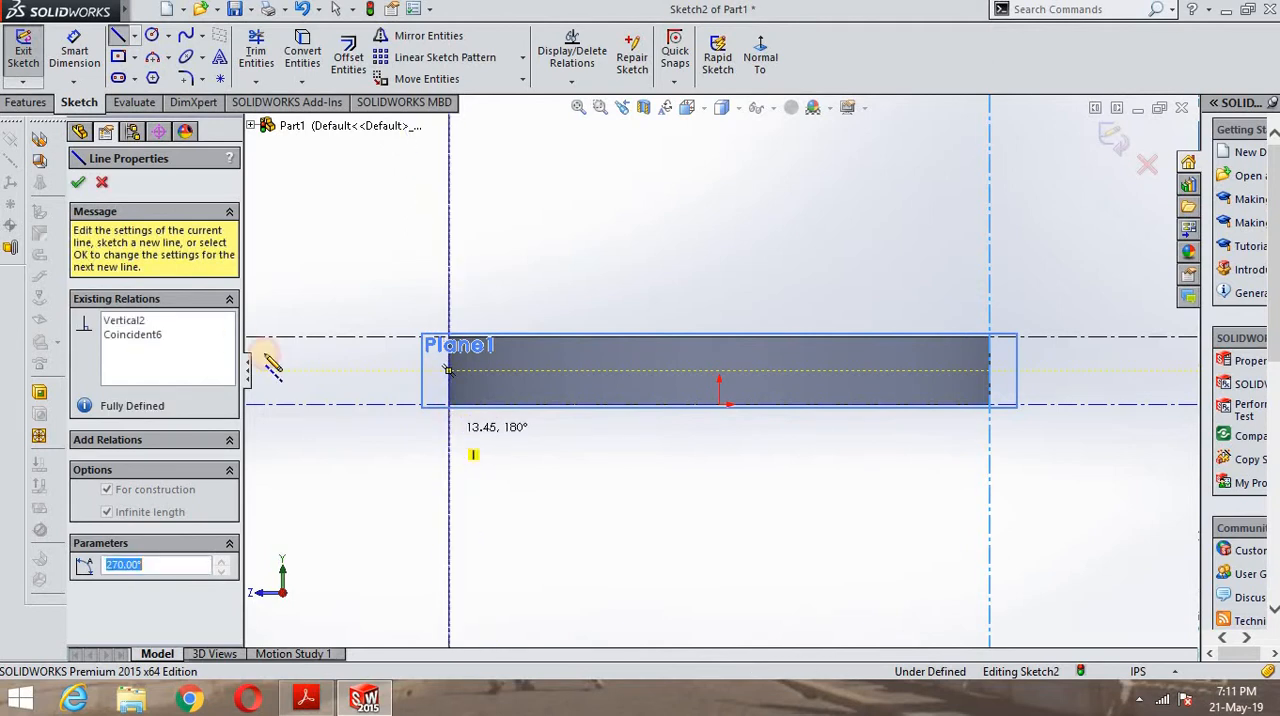
click(80, 182)
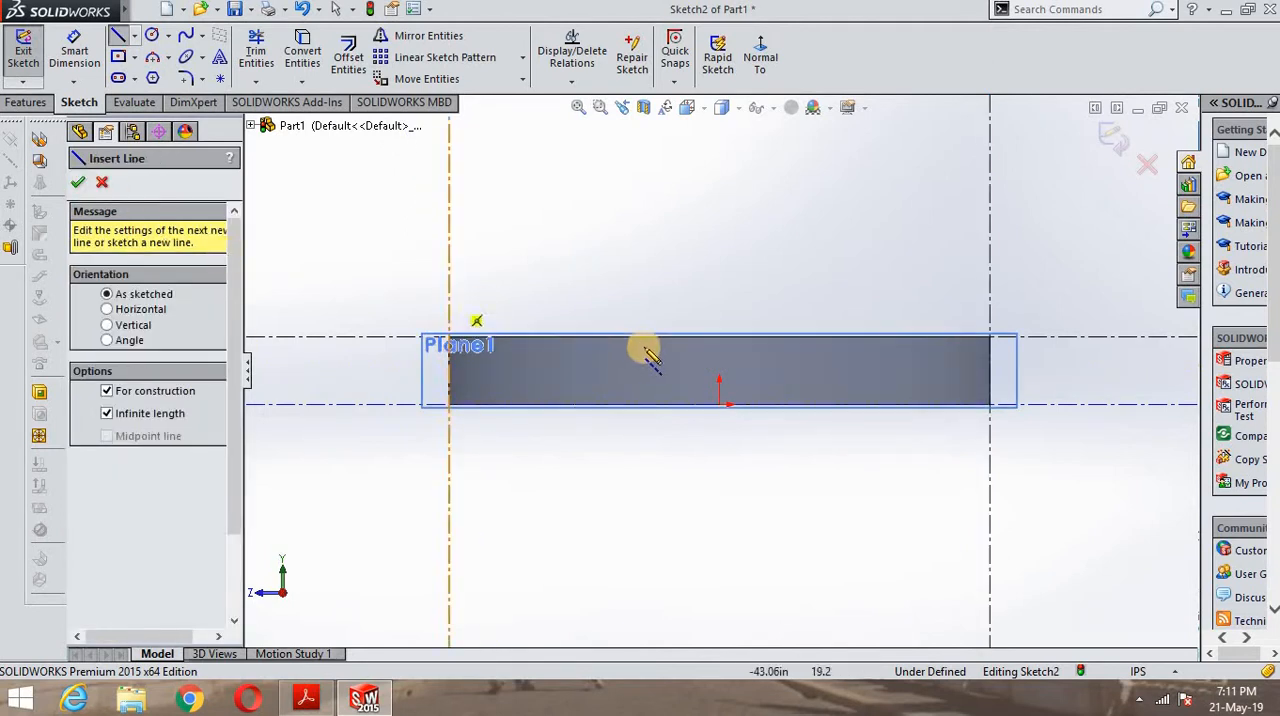
- Sketch a solid vertical line about 48.68 in long upward from the origin
click(134, 37)
click(132, 54)
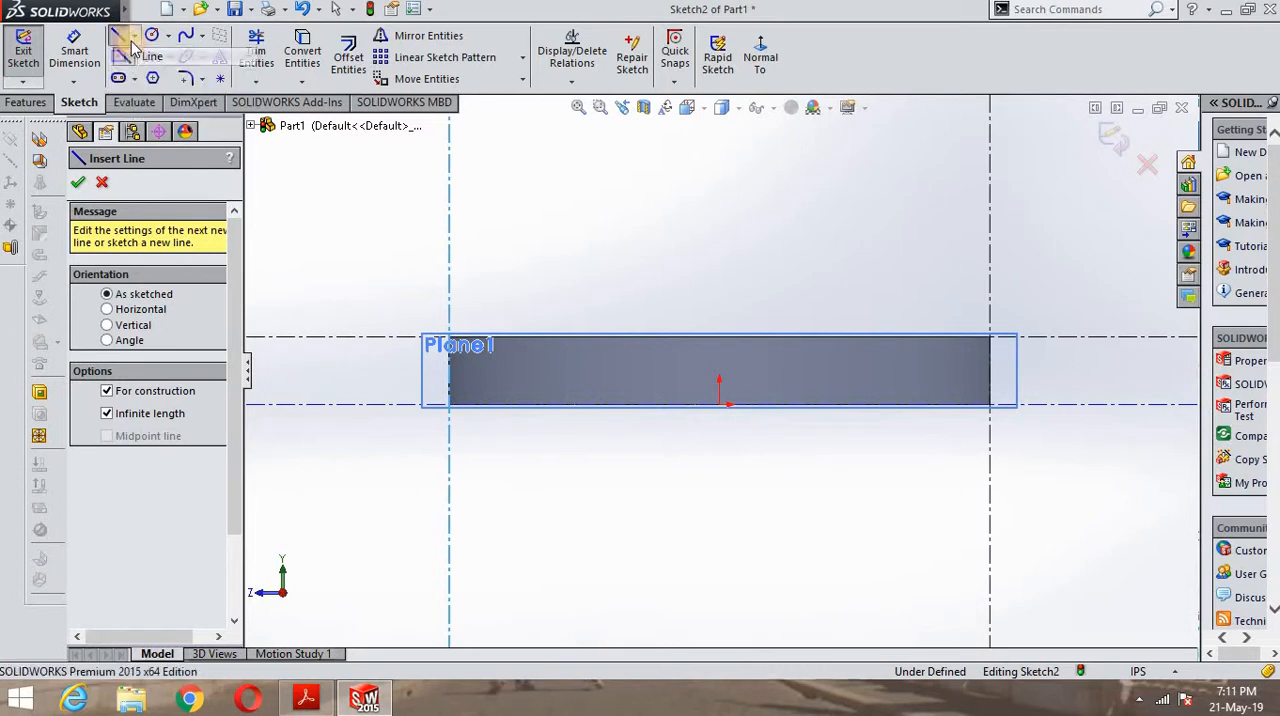
click(134, 37)
click(133, 55)
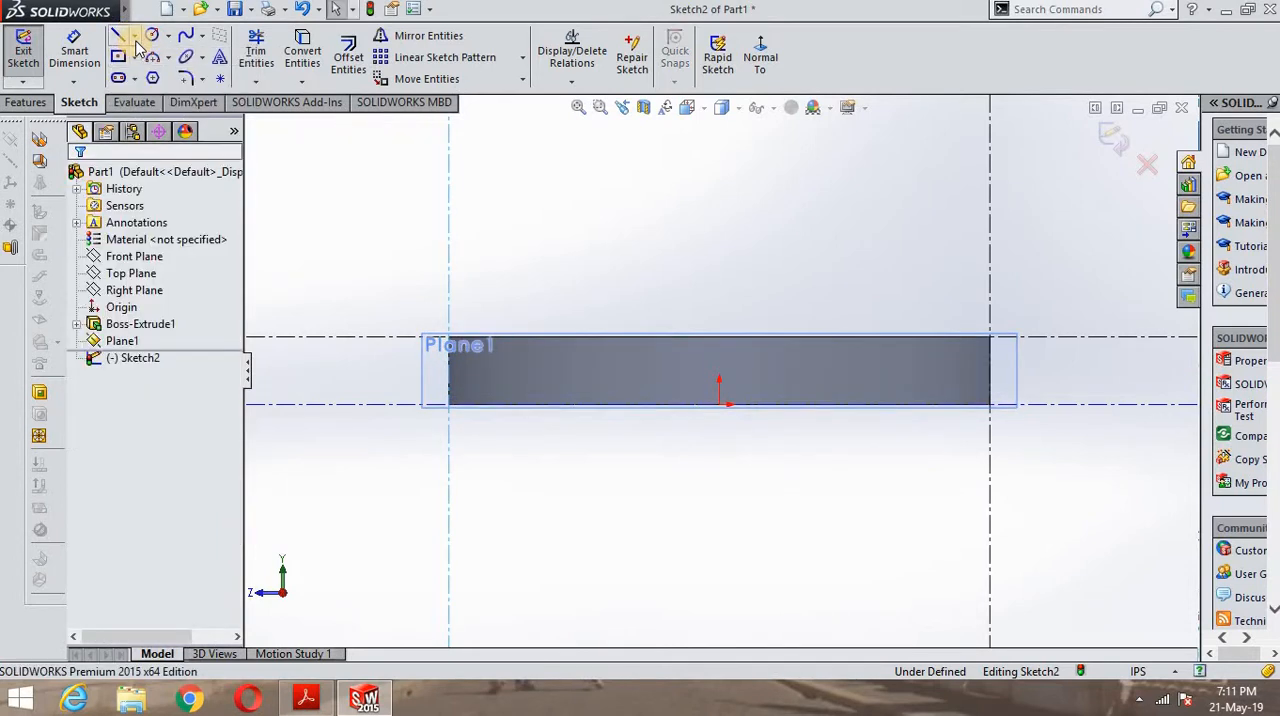
click(134, 37)
click(132, 50)
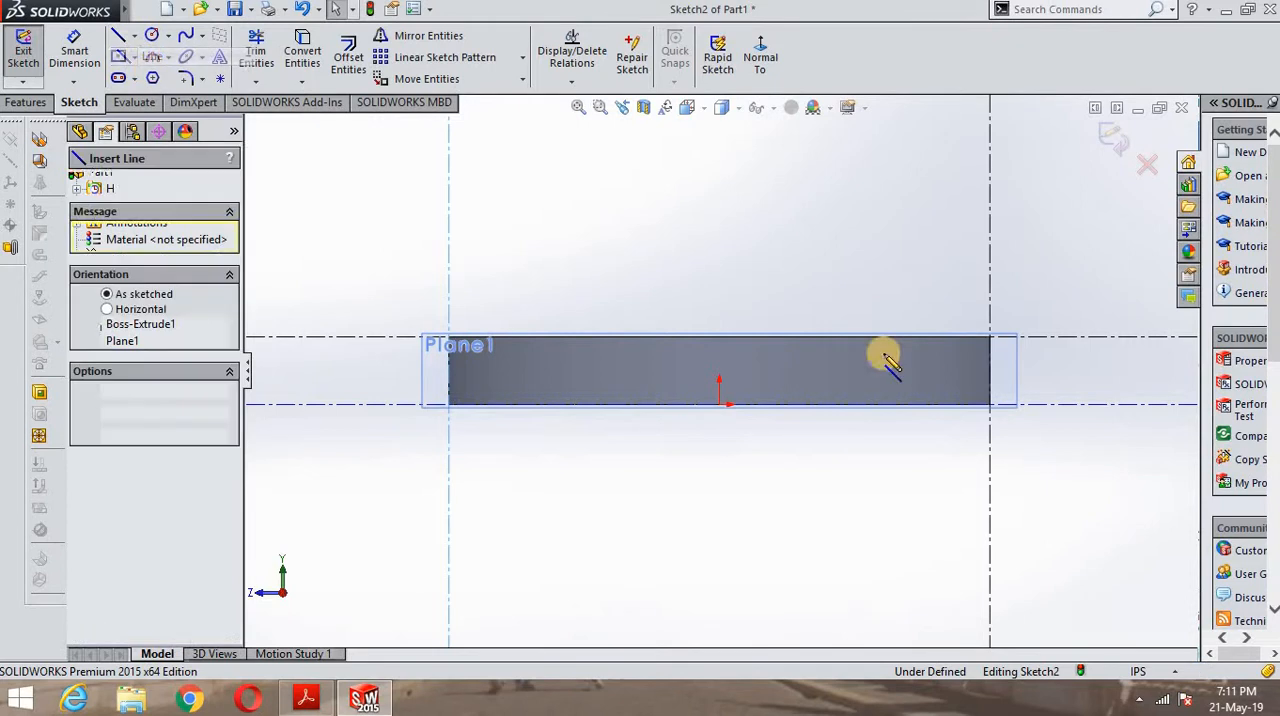
click(720, 404)
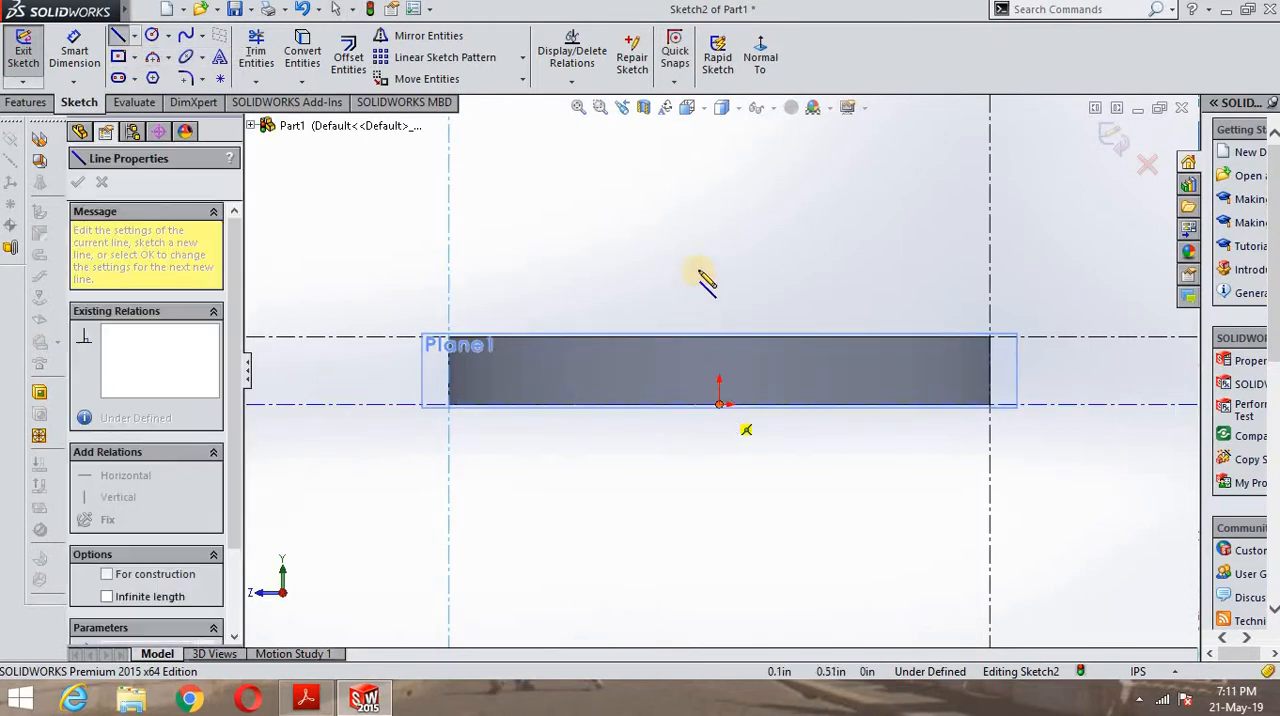
click(719, 184)
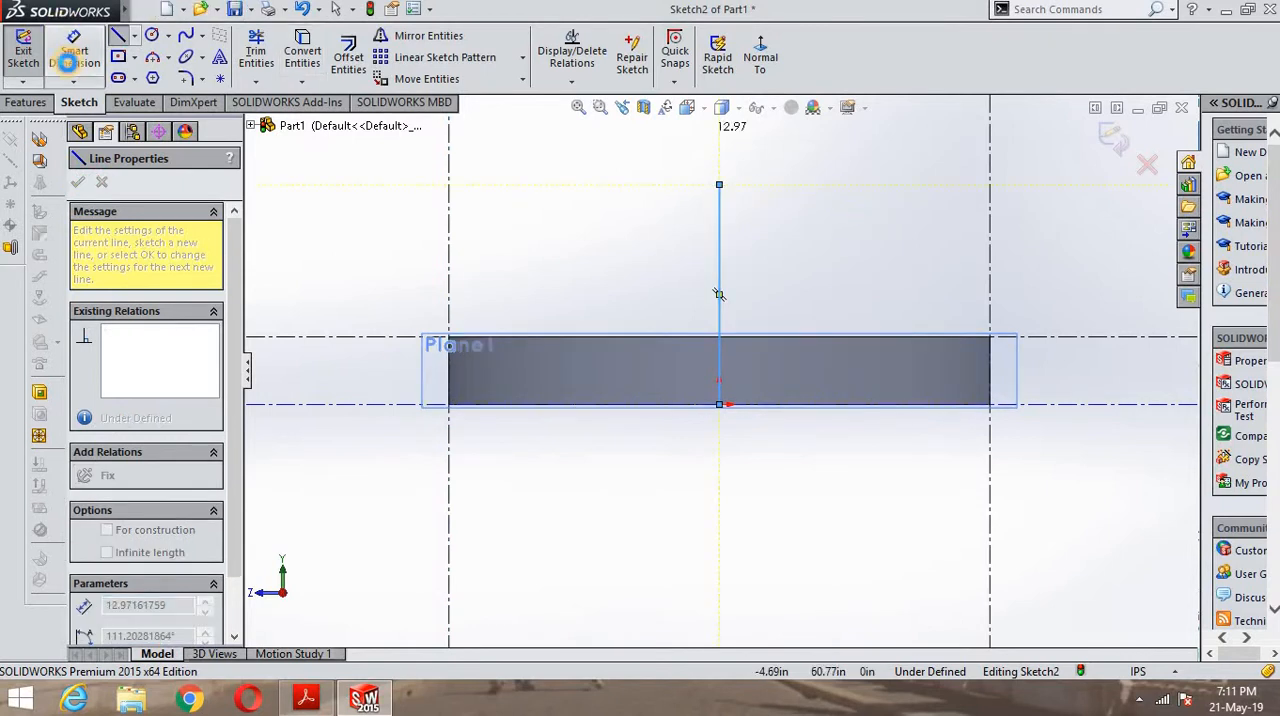
- Dimension the vertical line's length and set it to 53 in, checking the hole-centre height in the PDF drawing
click(66, 62)
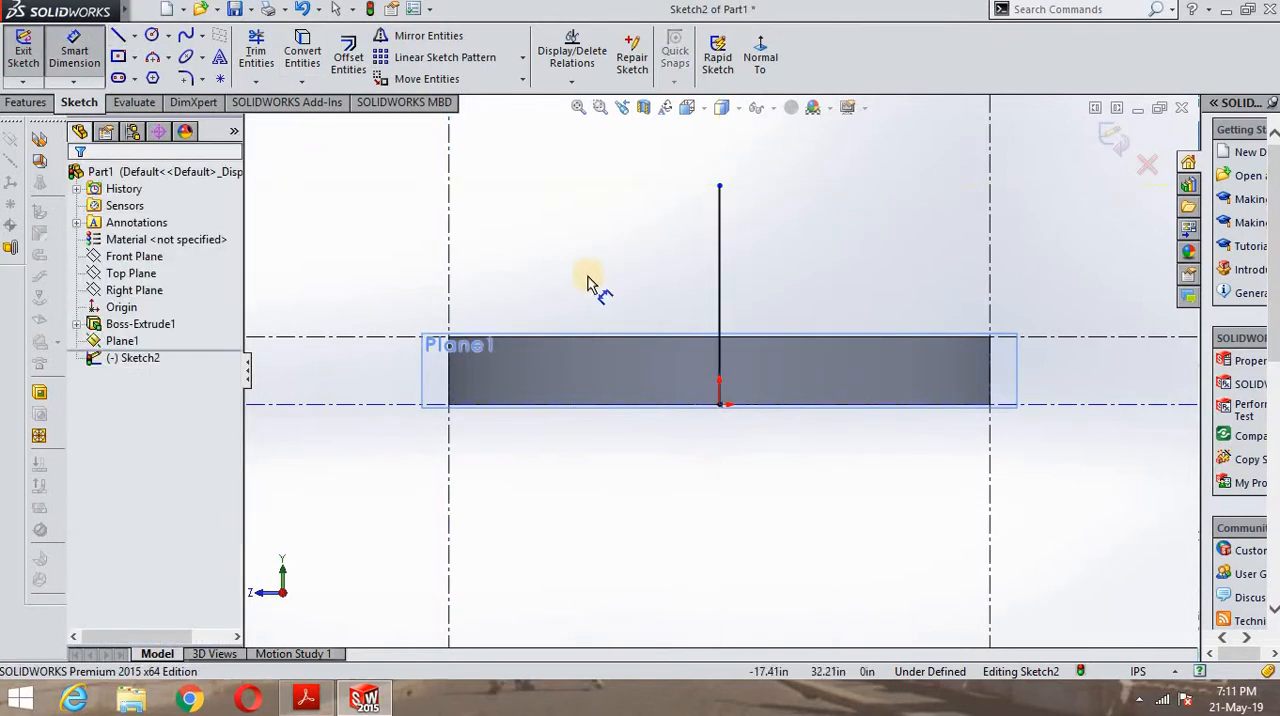
click(719, 296)
click(880, 331)
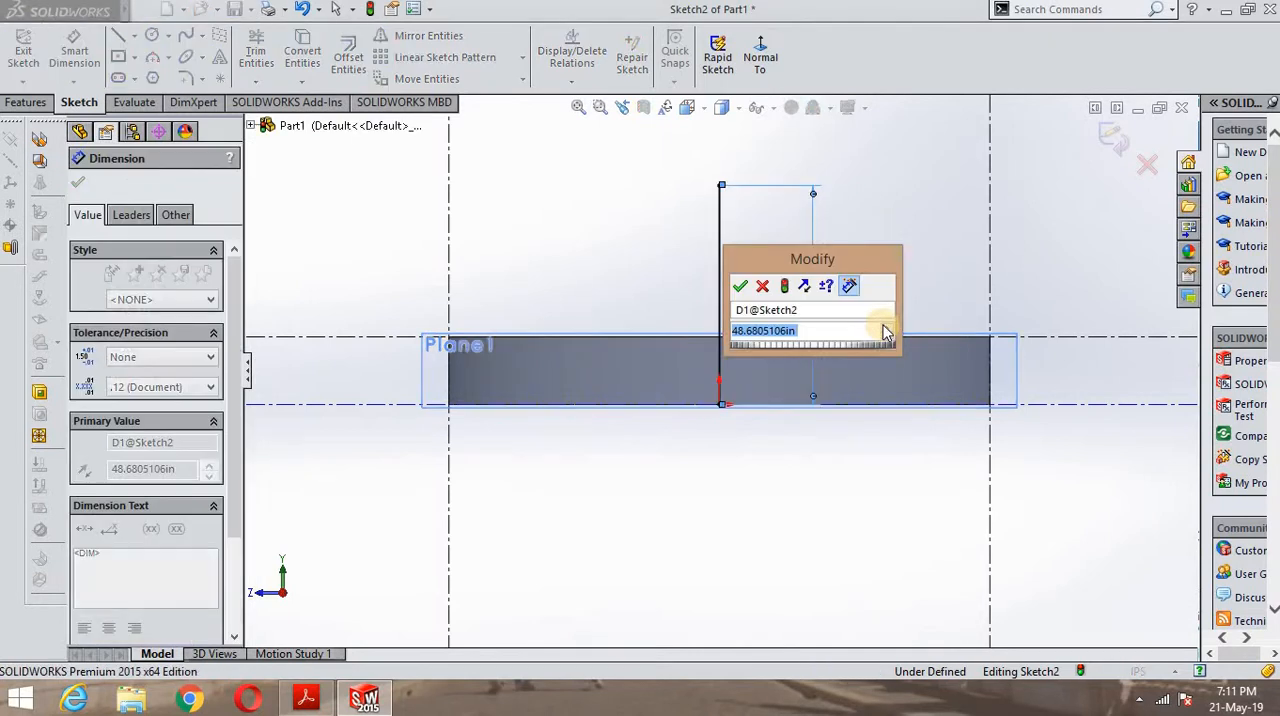
text(23)
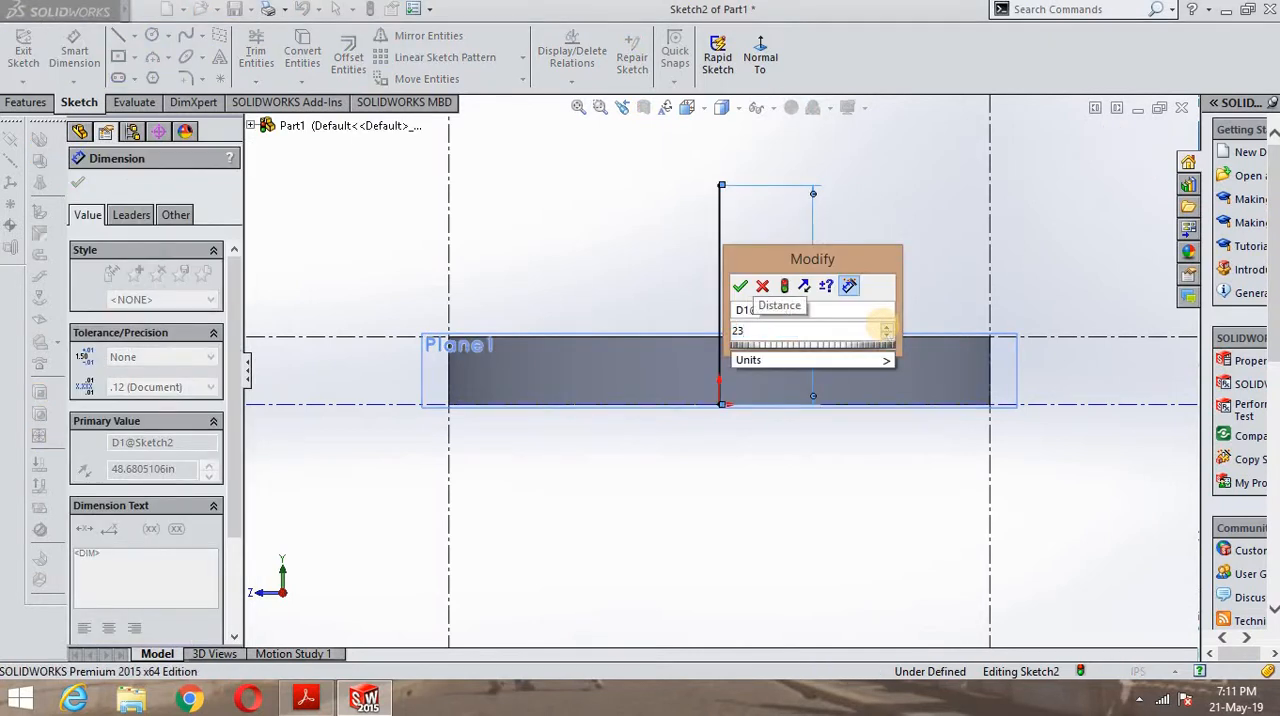
key(BackSpace)
key(BackSpace)
text(13)
key(Return)
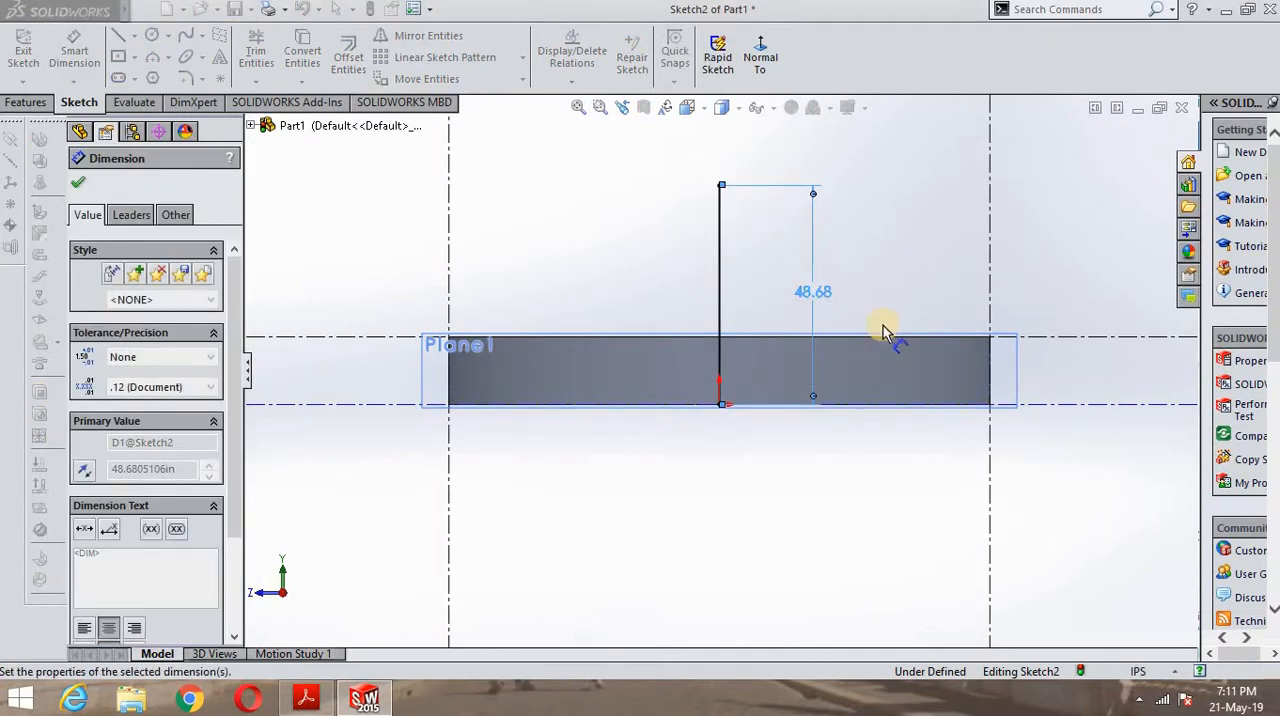
click(310, 698)
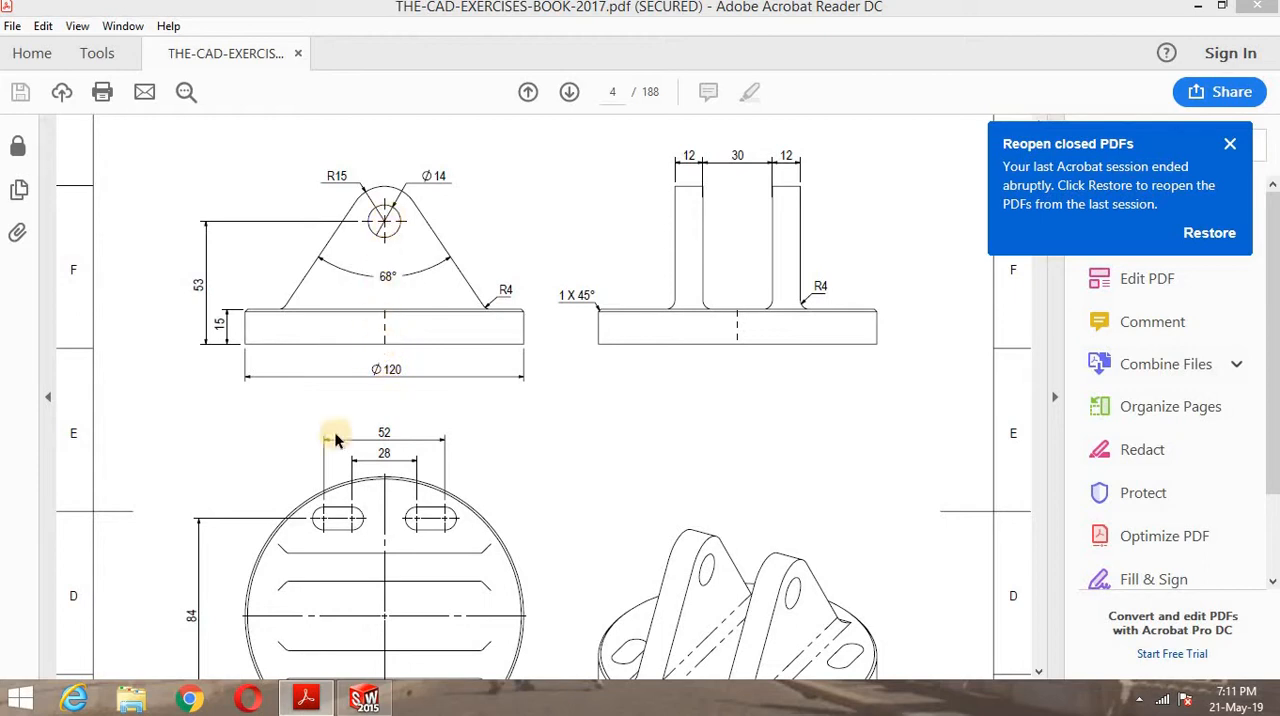
click(363, 700)
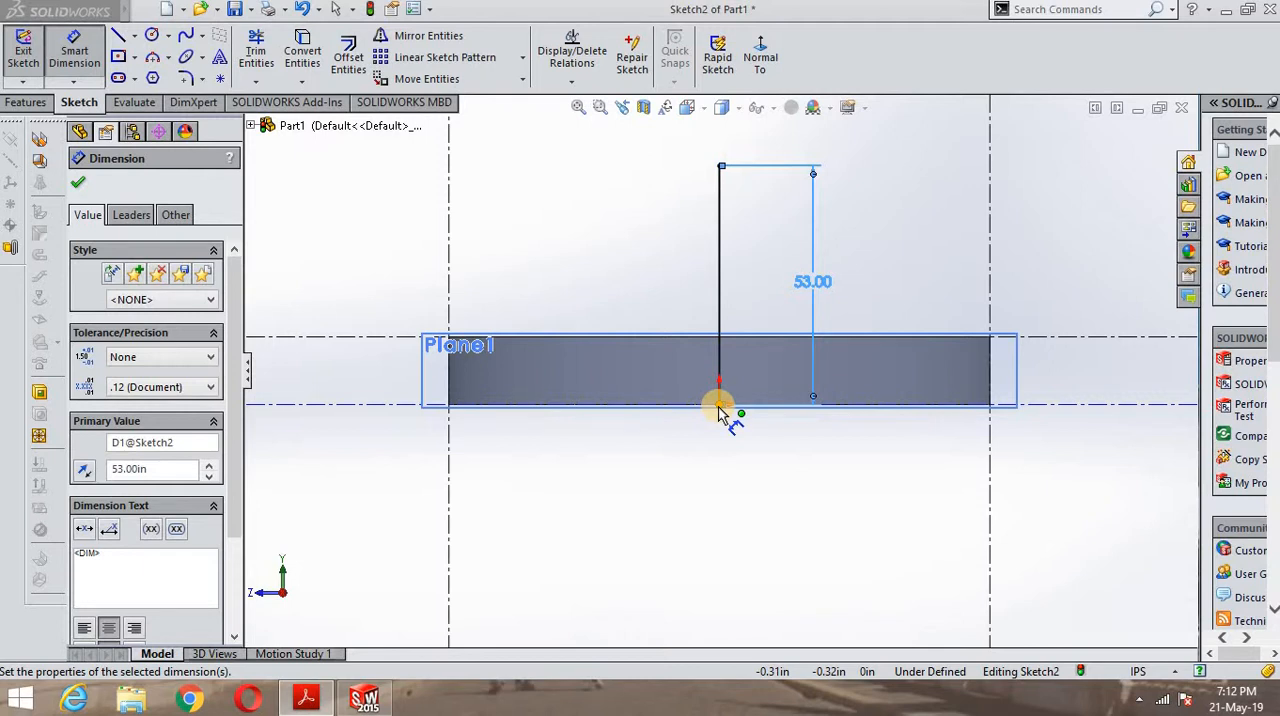
- Sketch two concentric circles centred on the vertical line's upper endpoint, with radii of about 18.78 in and 37.30 in
click(719, 405)
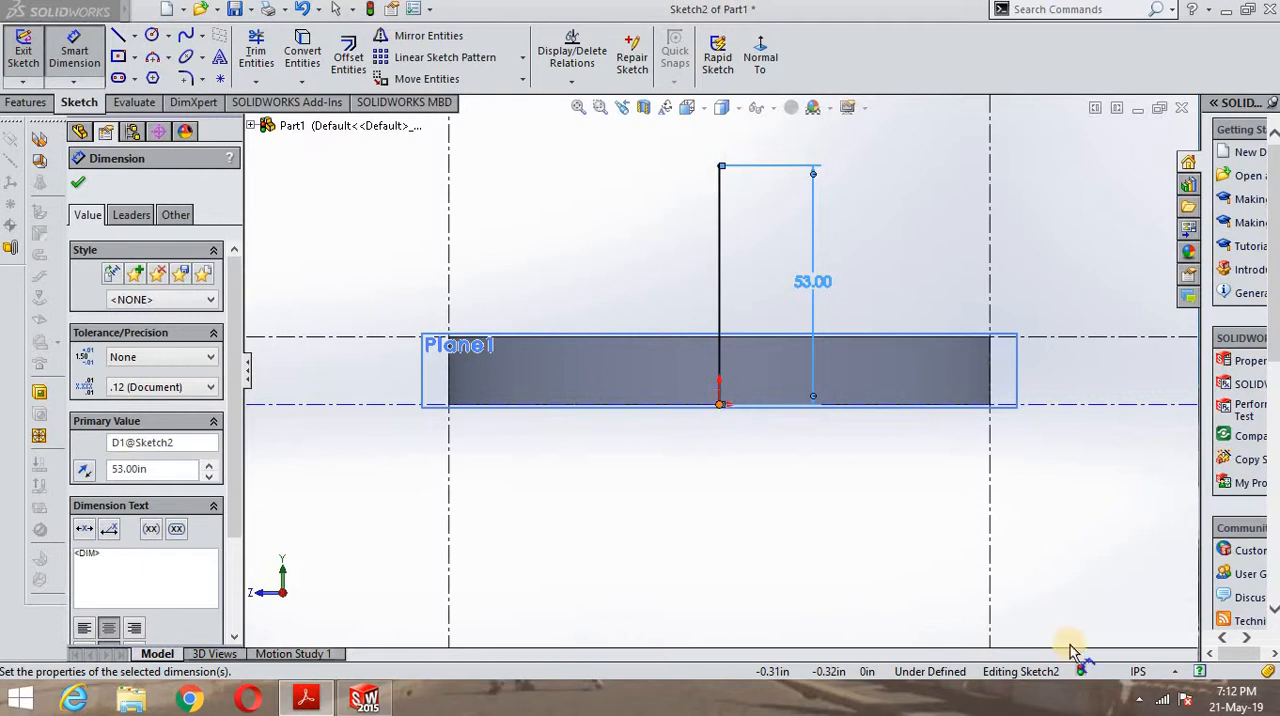
click(152, 36)
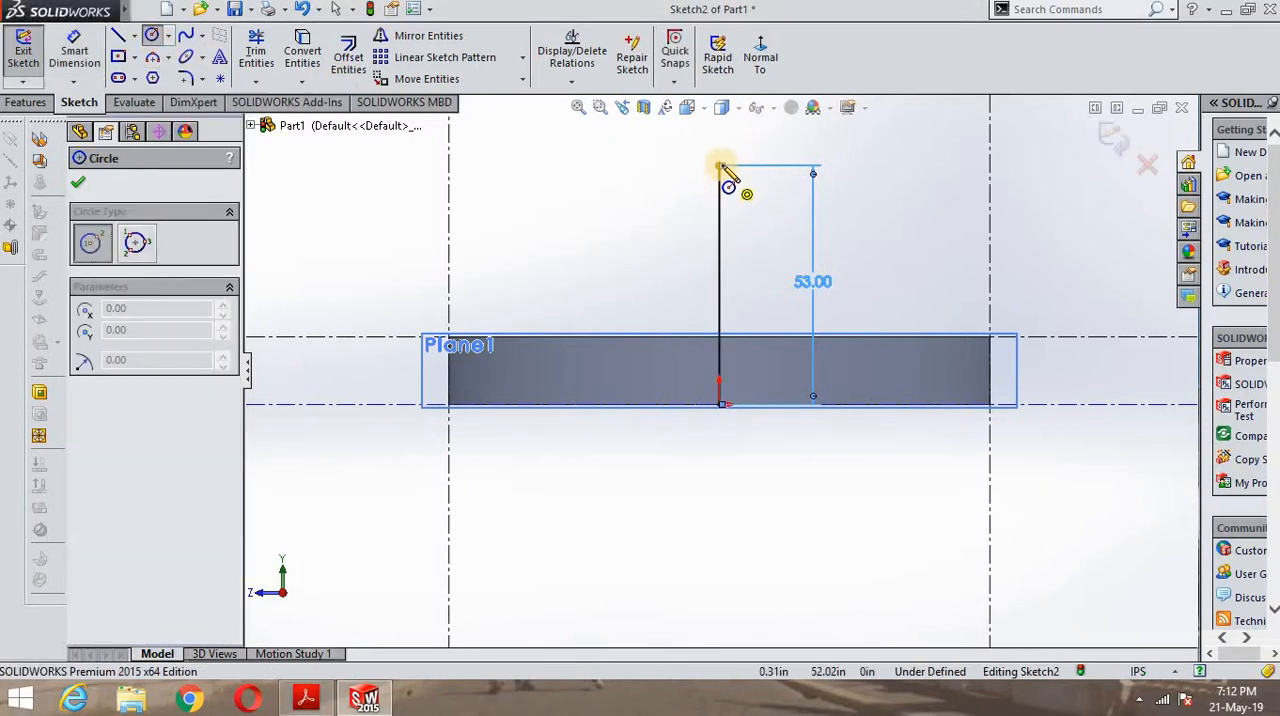
click(719, 165)
click(777, 228)
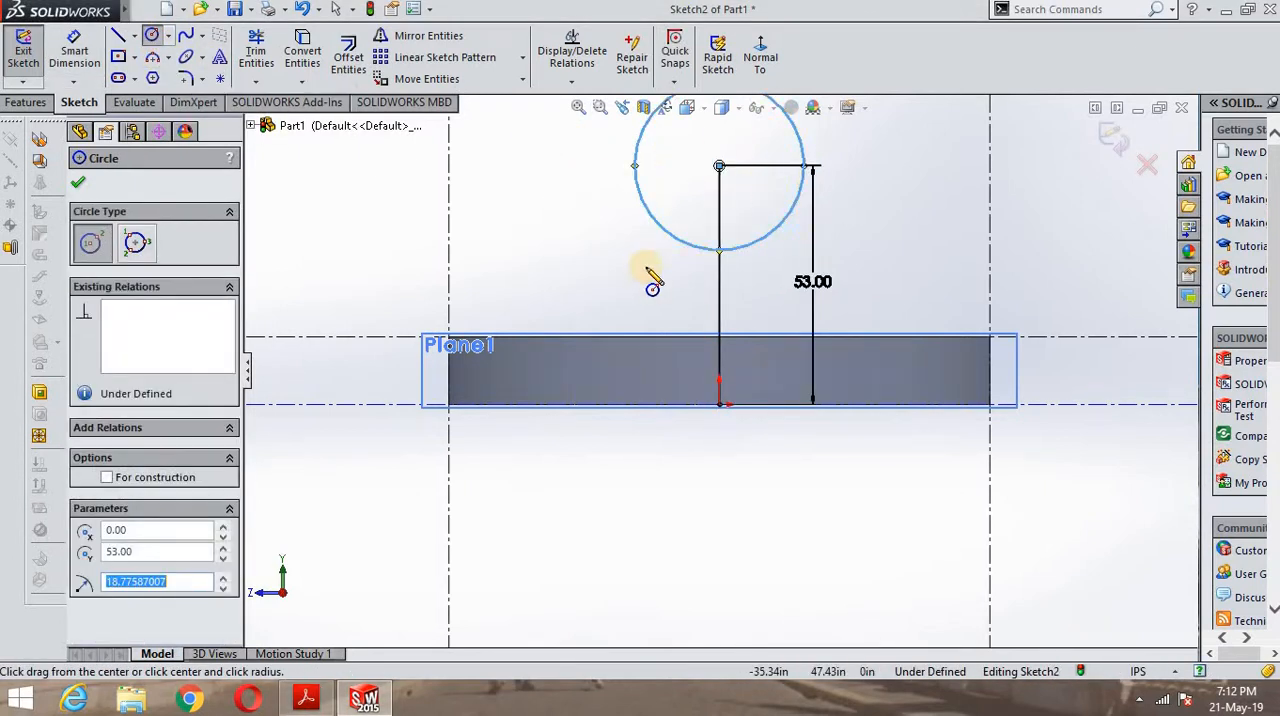
scroll(690, 283, up, 3)
click(719, 252)
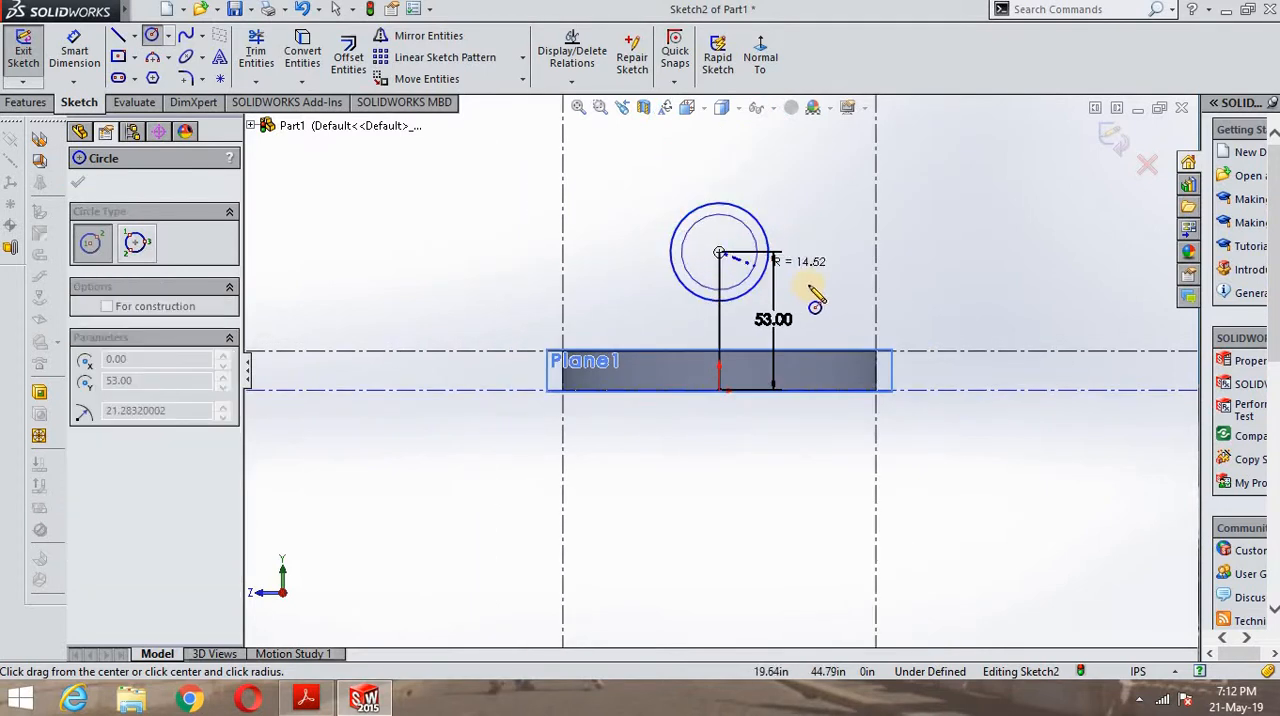
click(812, 276)
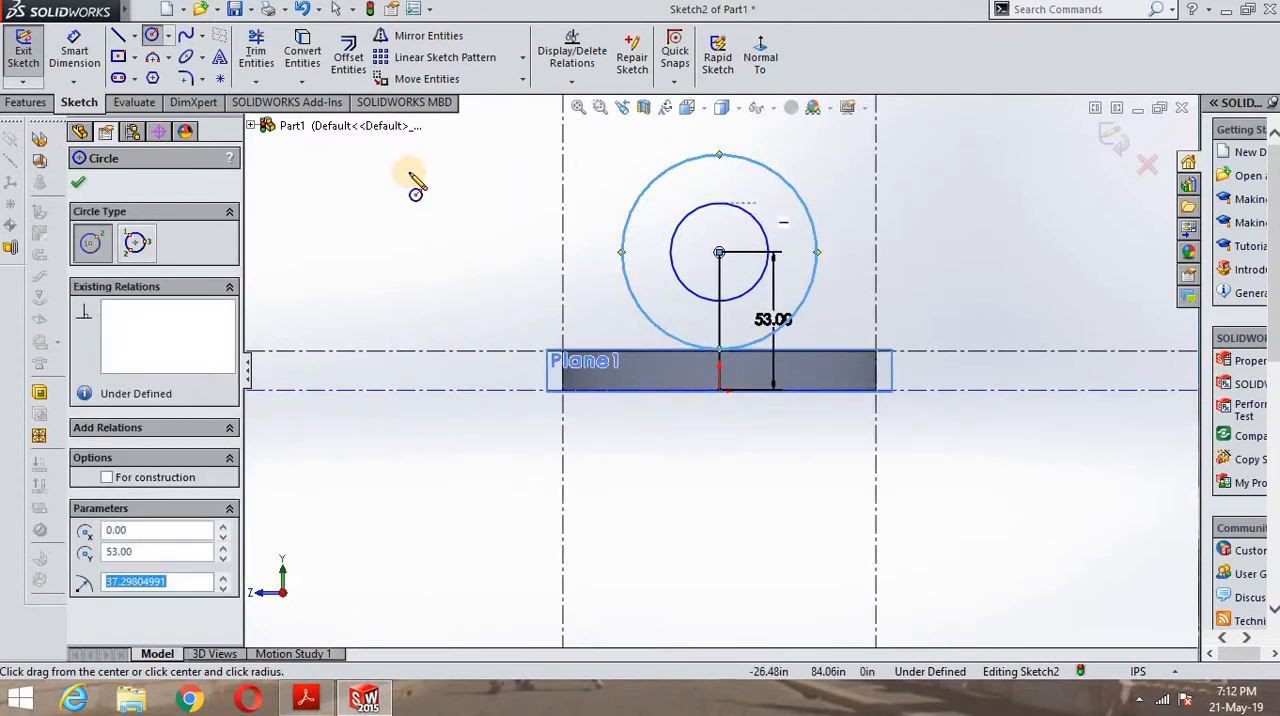
- Dimension the diameters of both circles, setting the inner one to 14 in and the outer one to 30 in
click(74, 55)
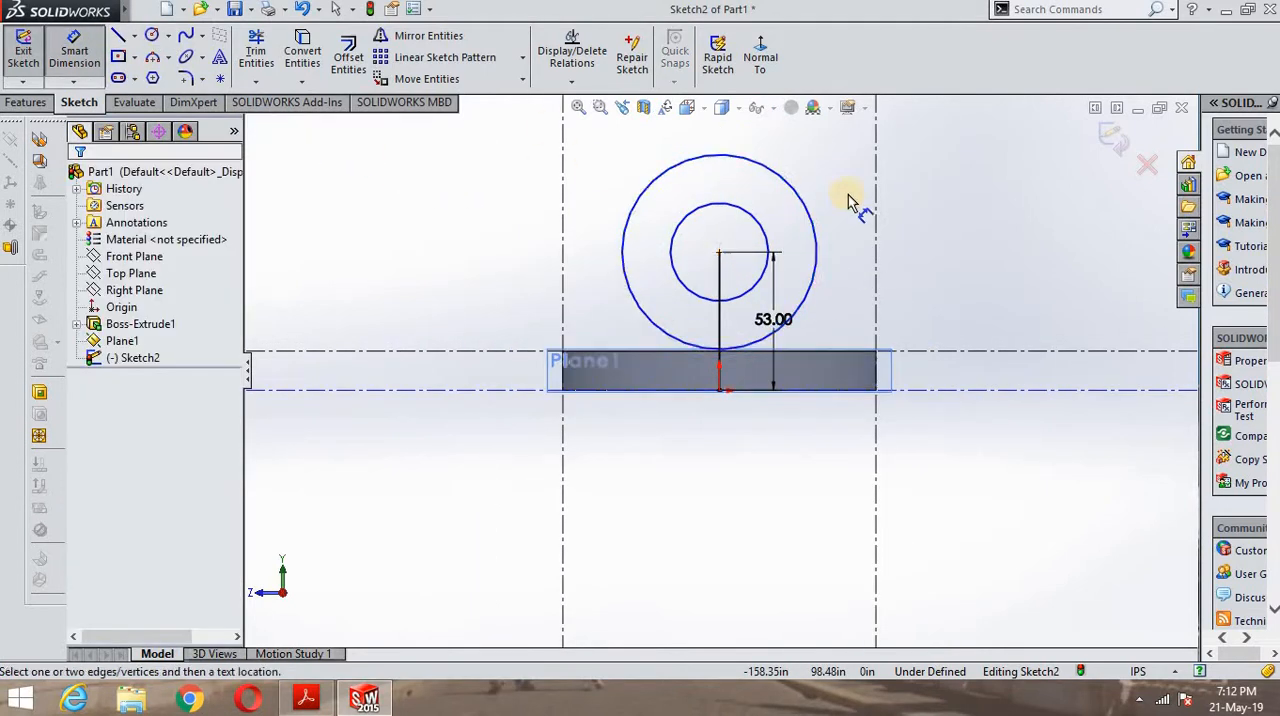
click(753, 226)
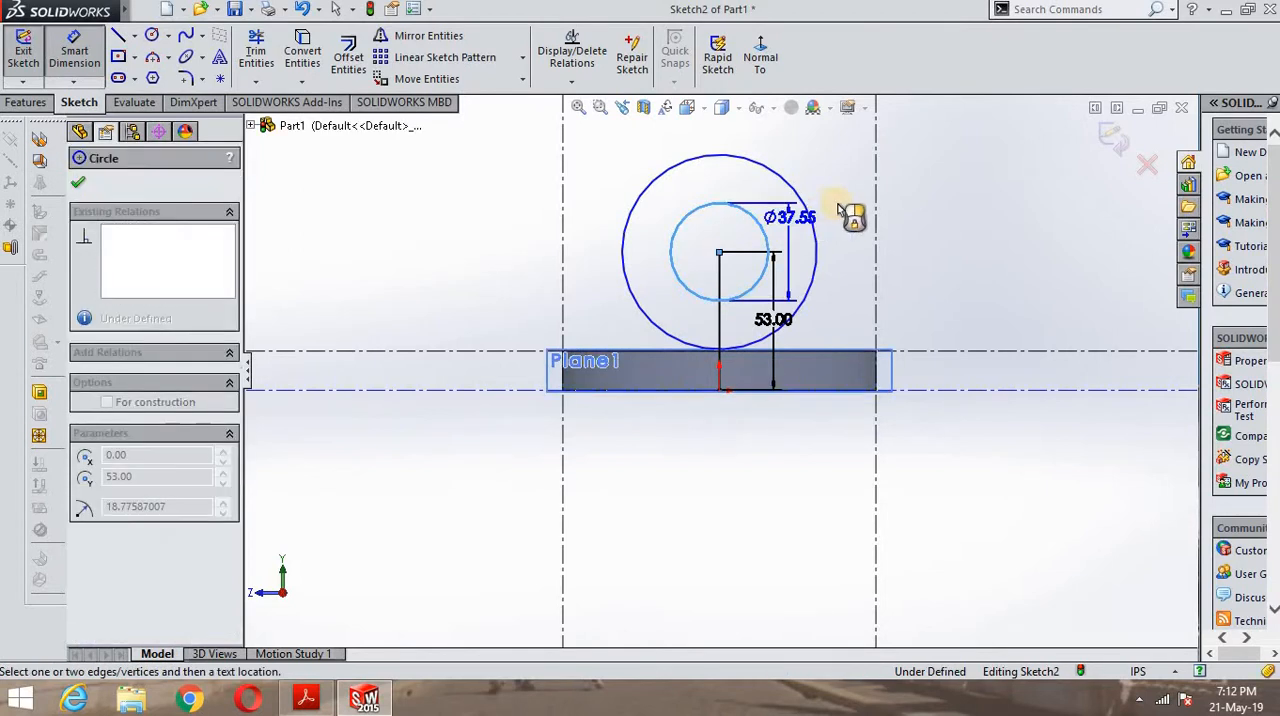
click(730, 244)
text(14)
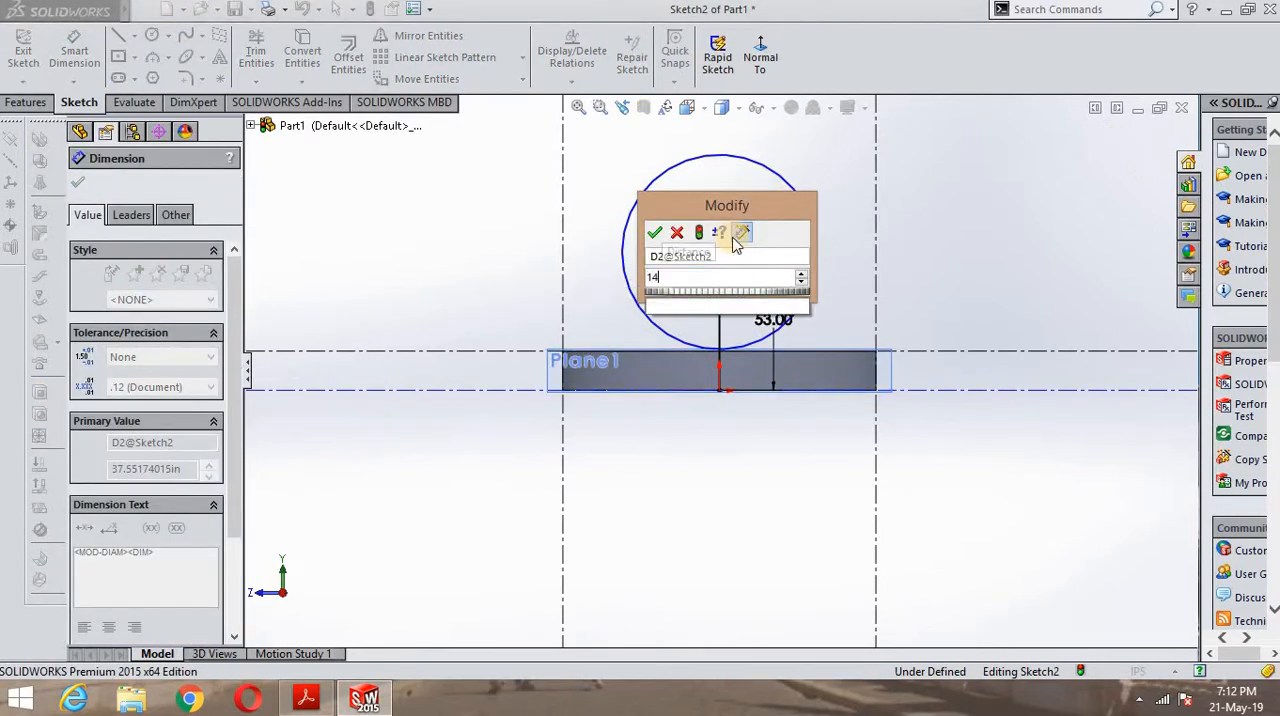
key(Return)
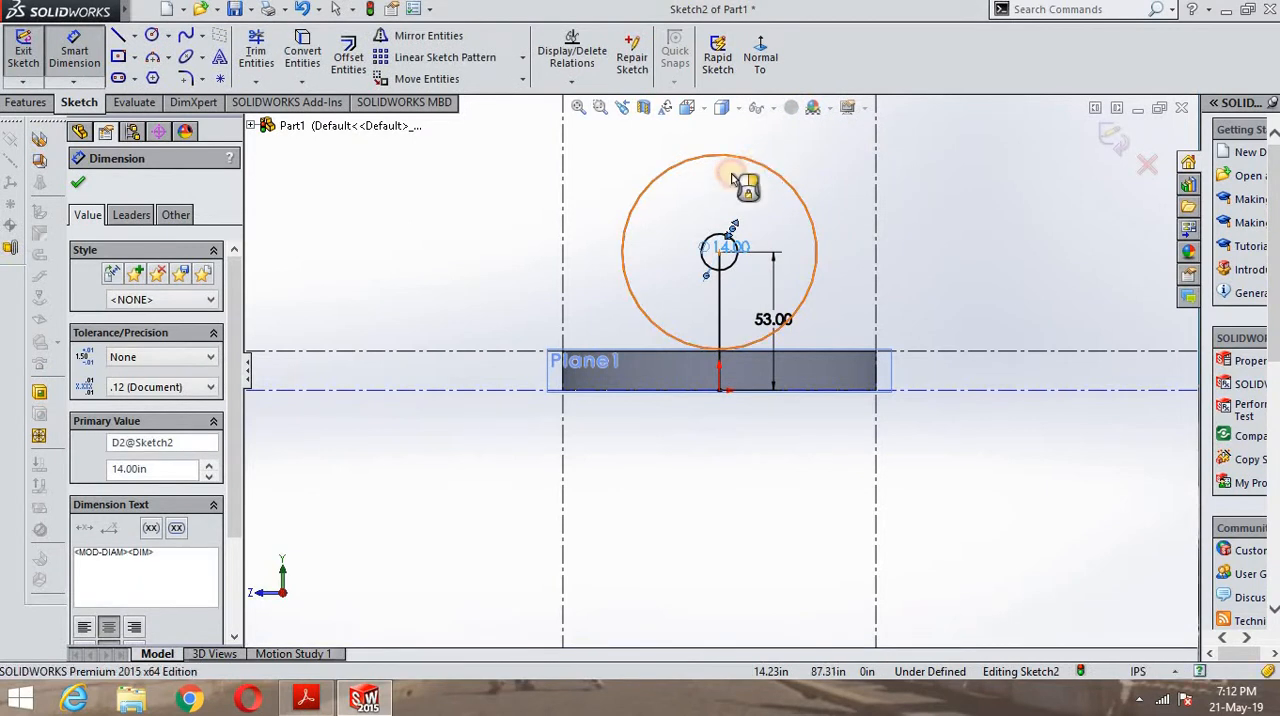
click(735, 180)
click(730, 196)
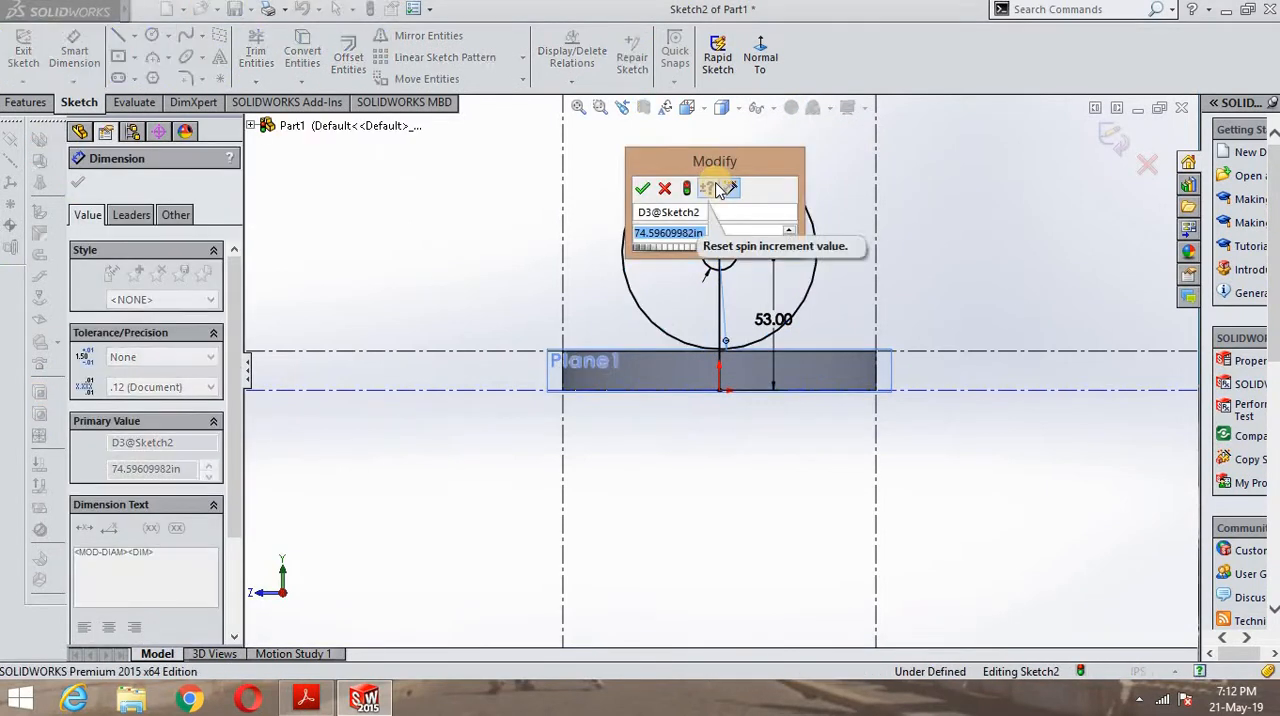
text(30)
key(Return)
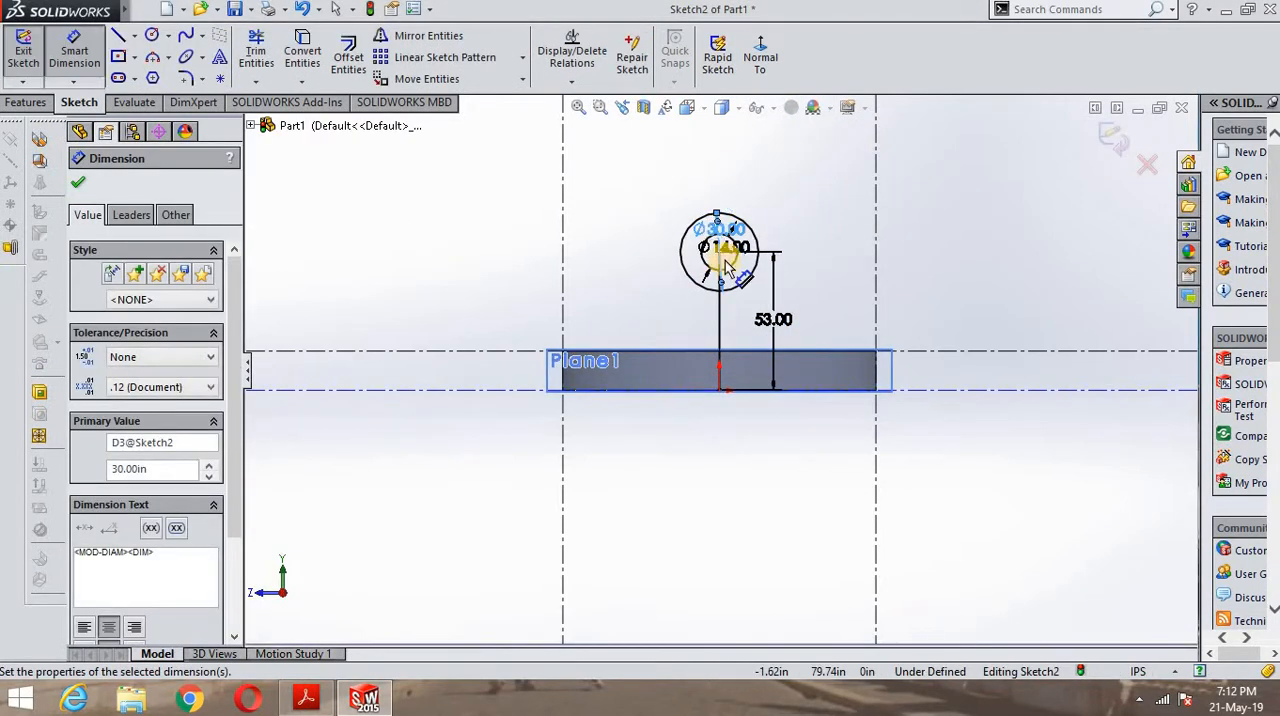
- Move the 30 and 14 diameter dimension labels outside the circles, up and to the right, and finish dimensioning
scroll(735, 262, up, 2)
scroll(735, 262, up, 3)
scroll(729, 580, down, 2)
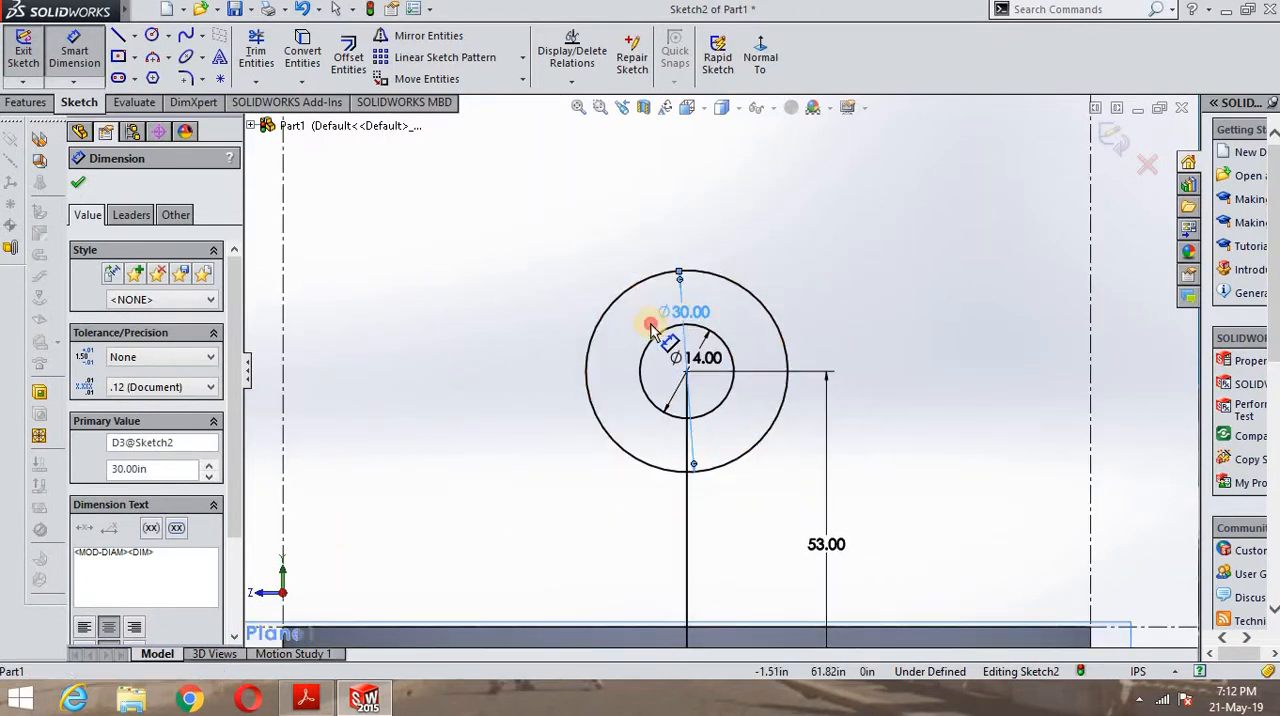
drag(684, 312, 620, 372)
scroll(740, 410, up, 2)
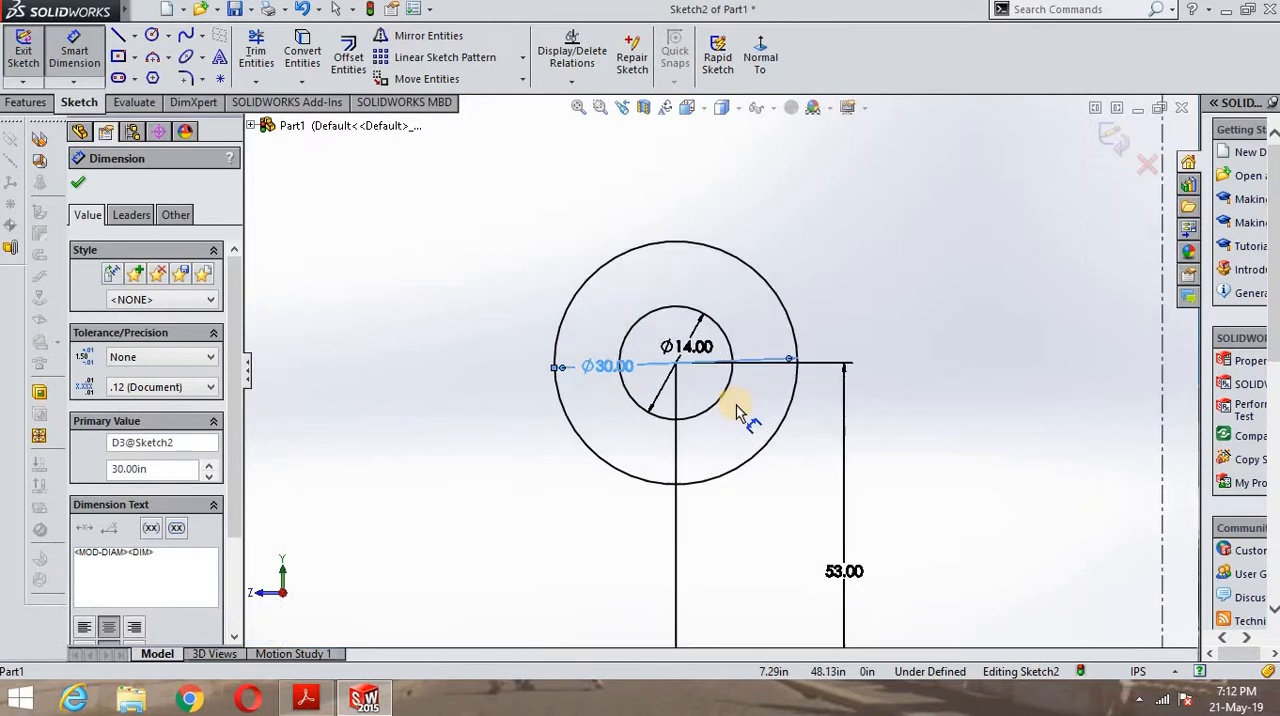
scroll(735, 410, down, 3)
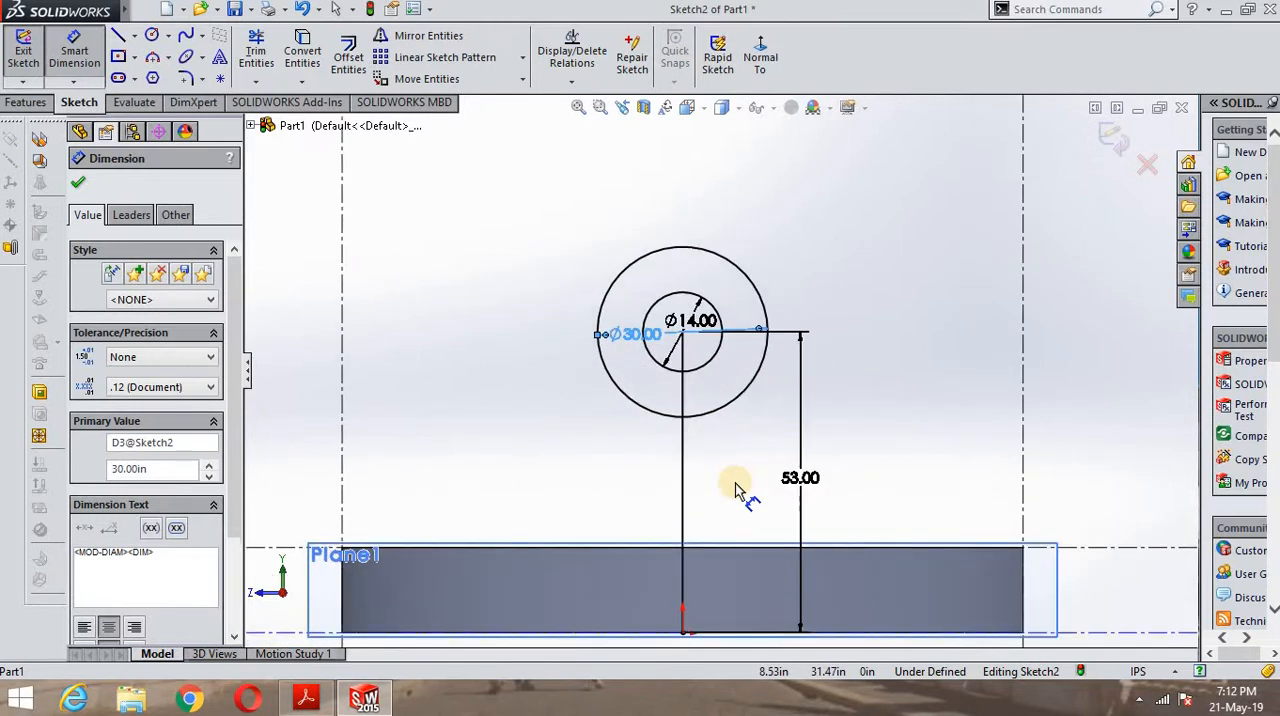
scroll(718, 448, down, 1)
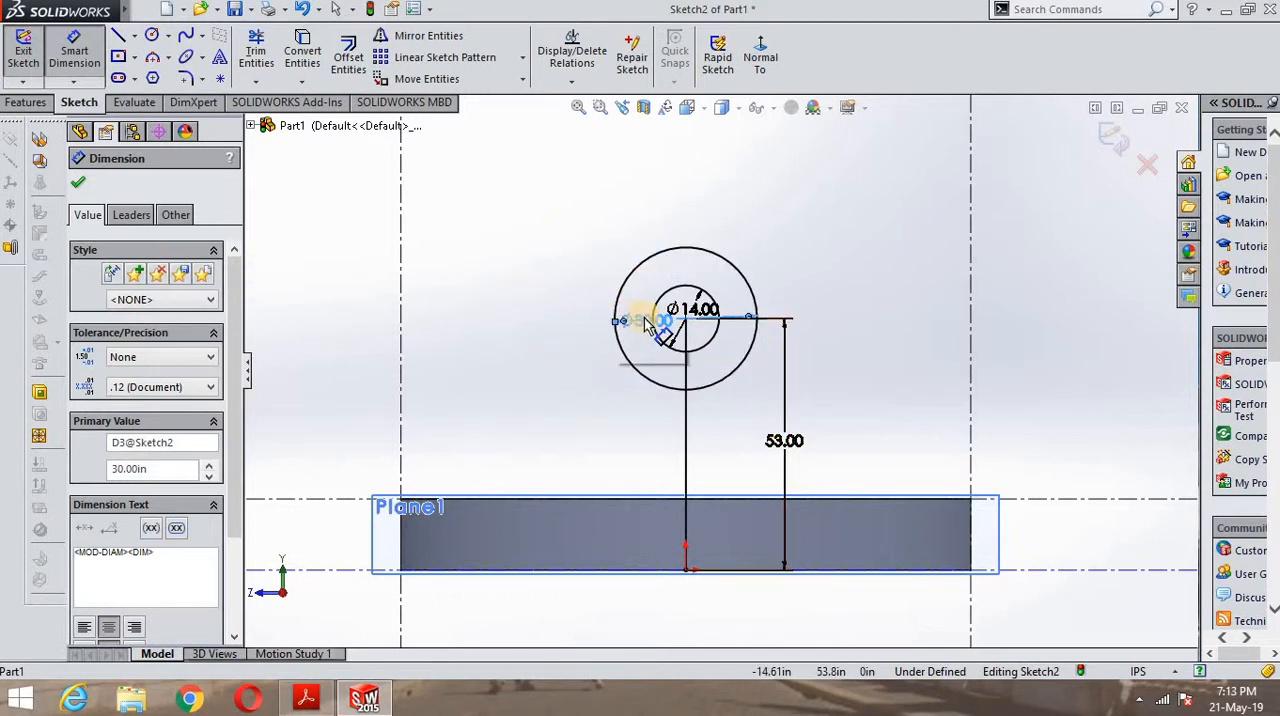
mouse_move(636, 318)
mouse_down()
mouse_move(677, 188)
mouse_move(740, 152)
mouse_up()
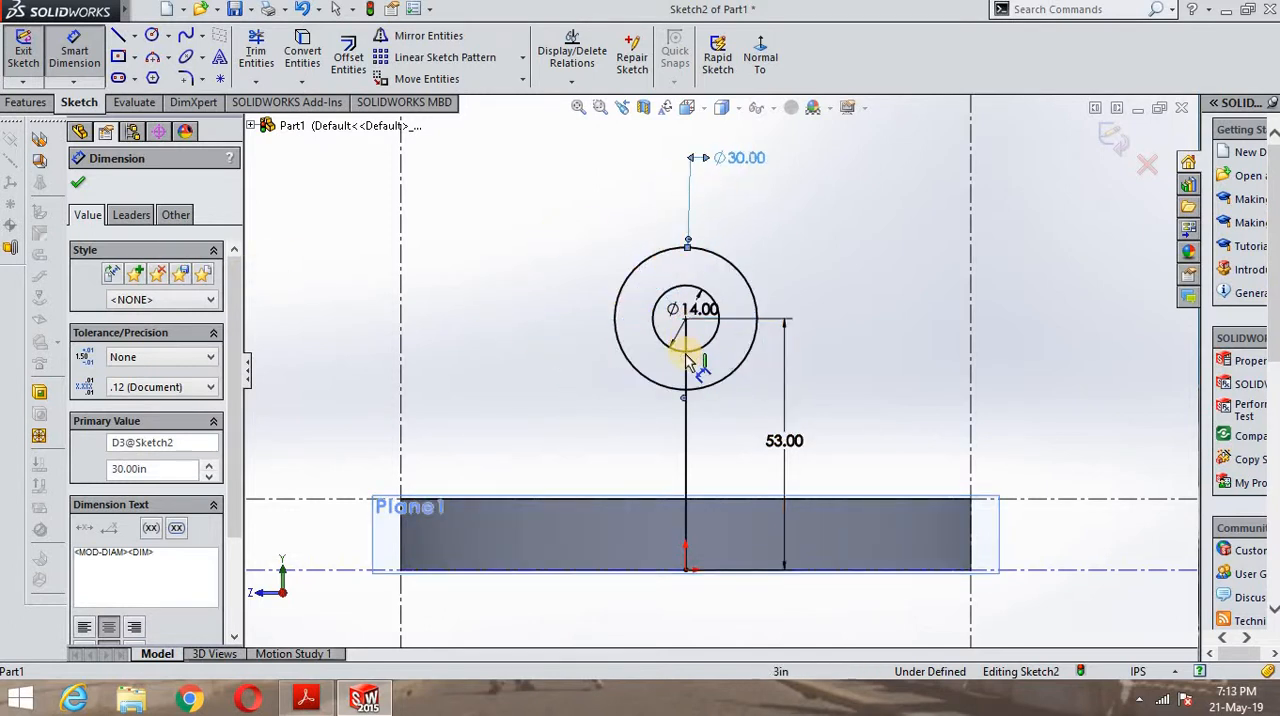
drag(730, 316, 872, 214)
drag(727, 168, 820, 166)
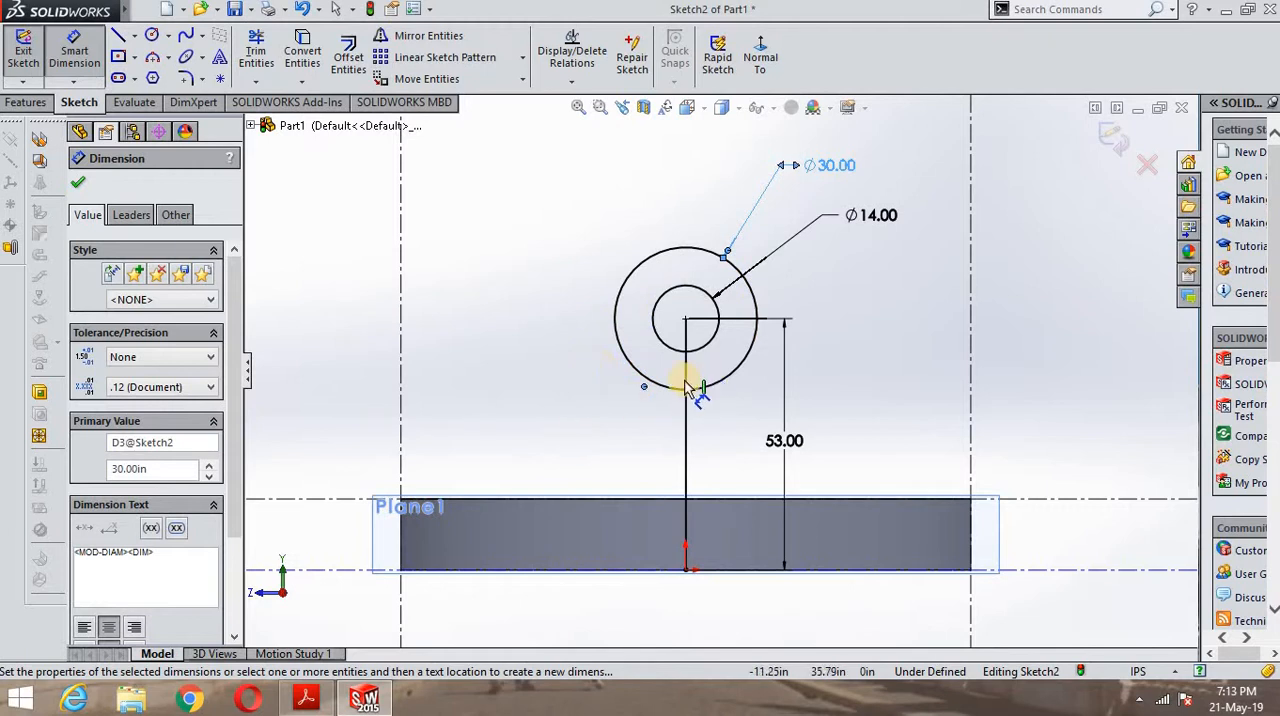
scroll(645, 375, down, 3)
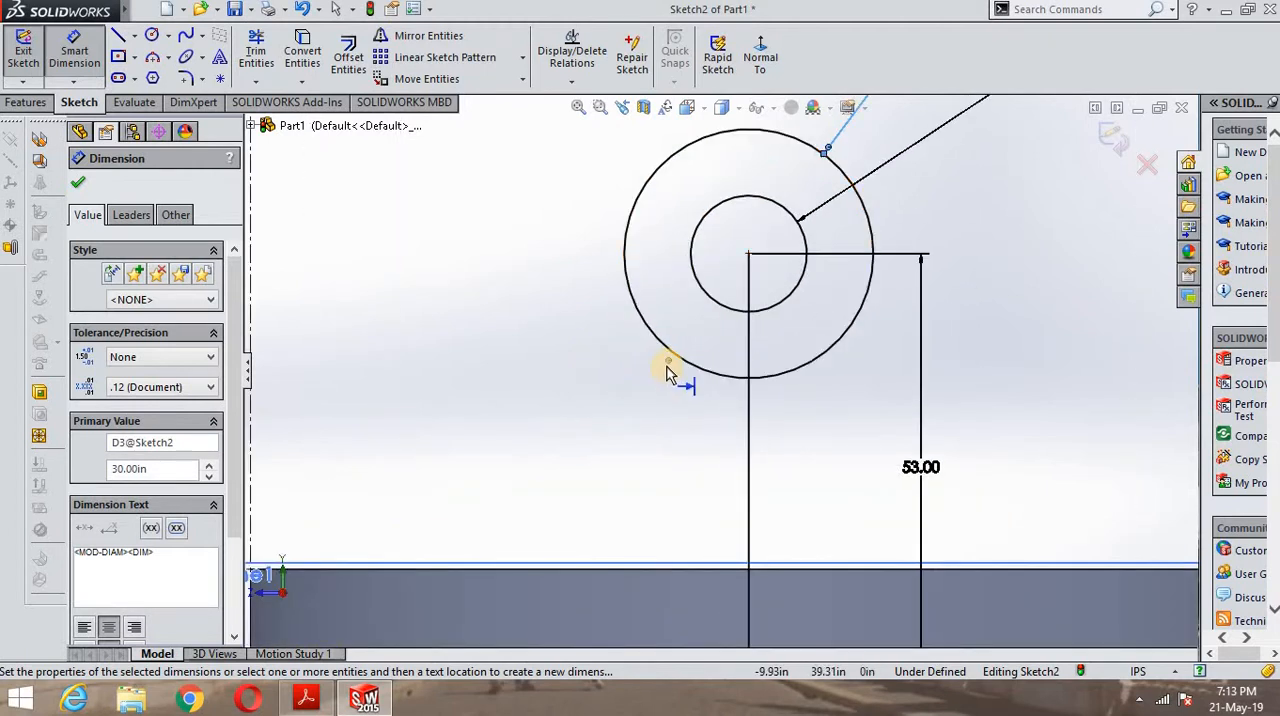
click(78, 186)
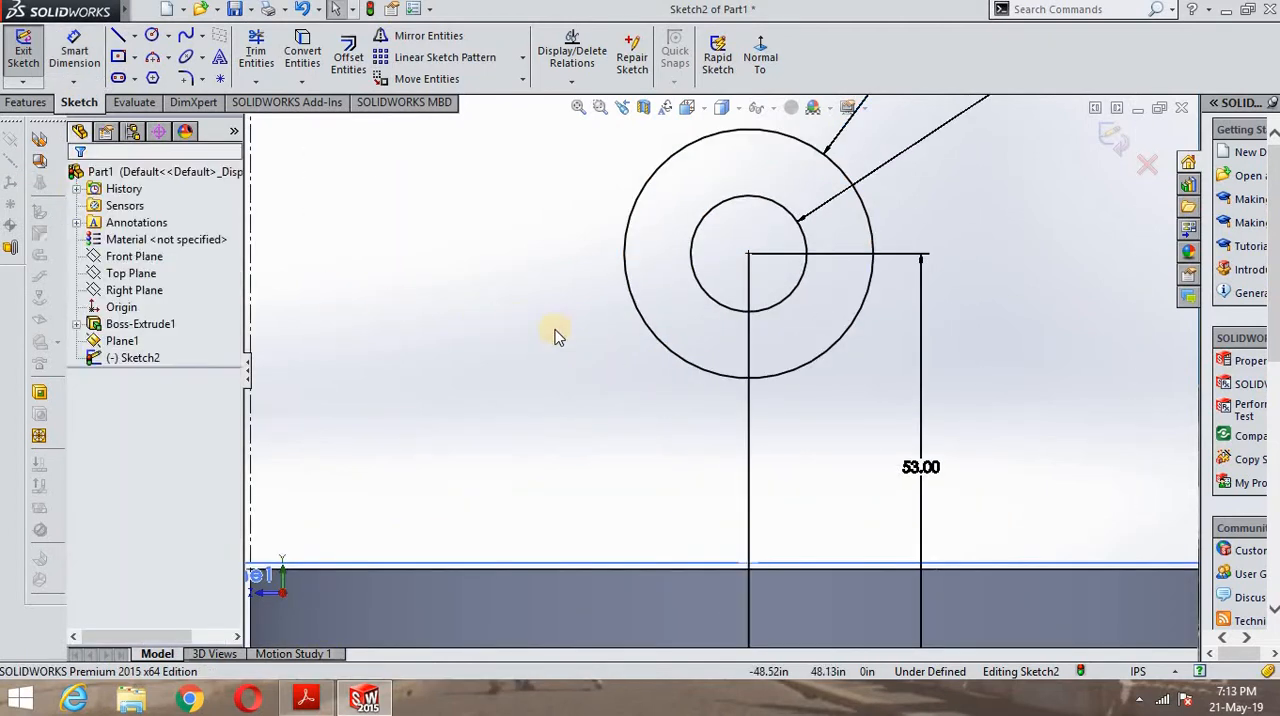
- After checking the lug in the PDF drawing, sketch a line about 55.94 in long, tangent to the outer circle's left side, down to the base's top edge
scroll(614, 410, up, 2)
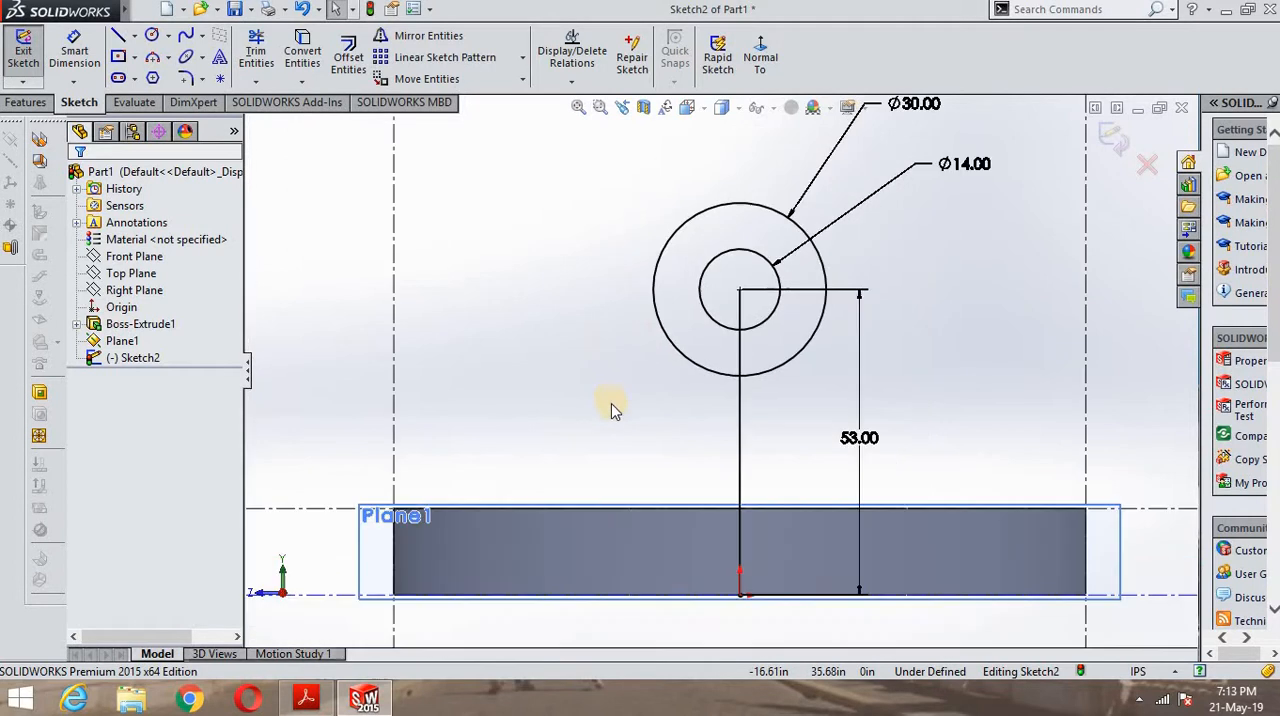
click(122, 38)
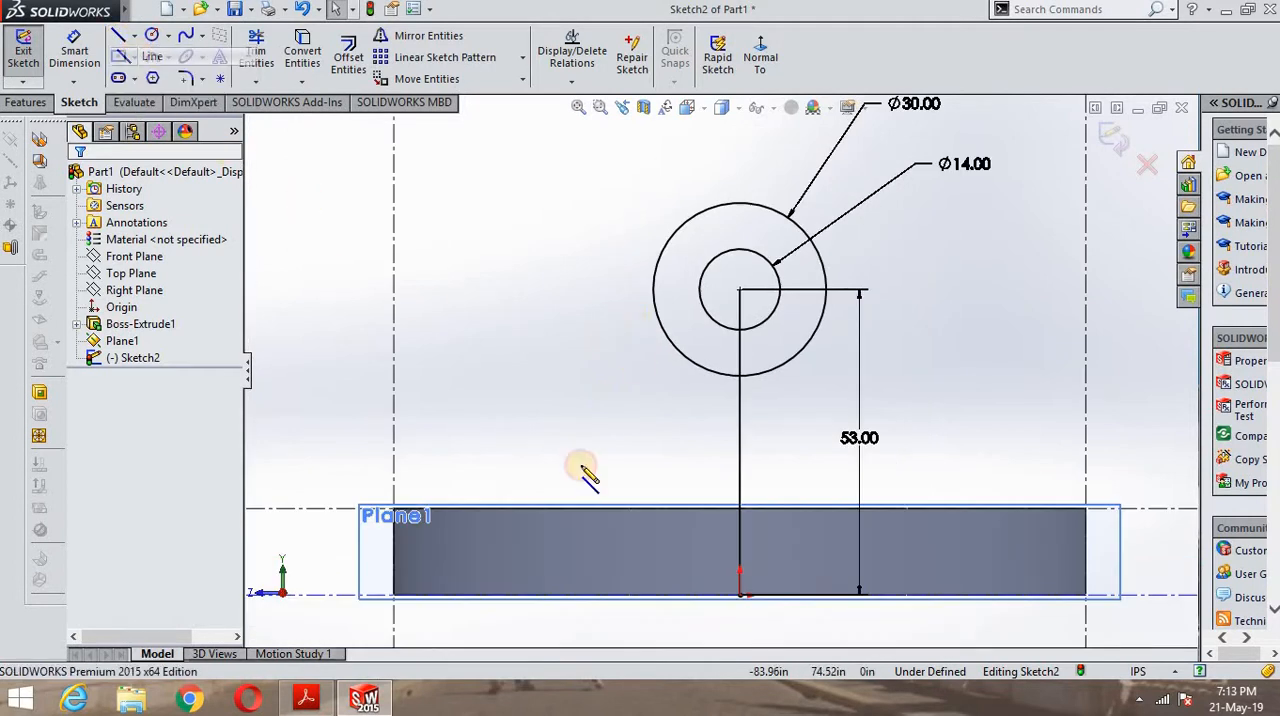
click(312, 697)
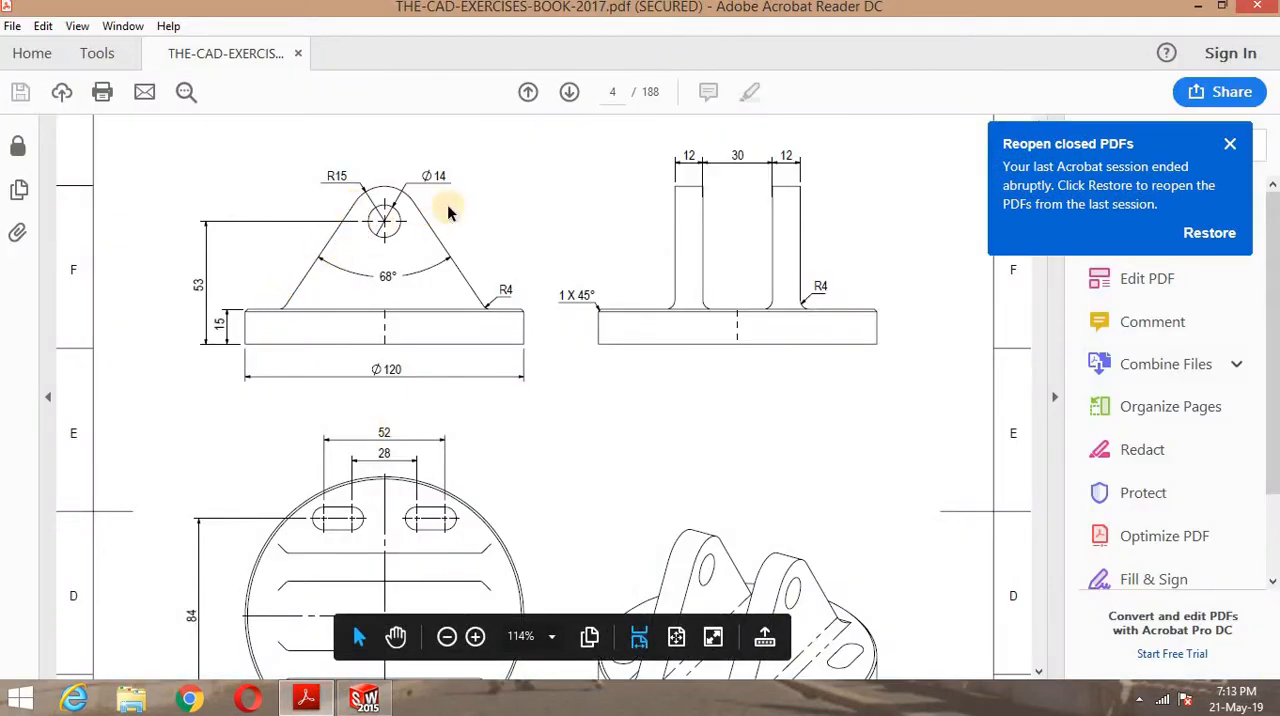
click(364, 697)
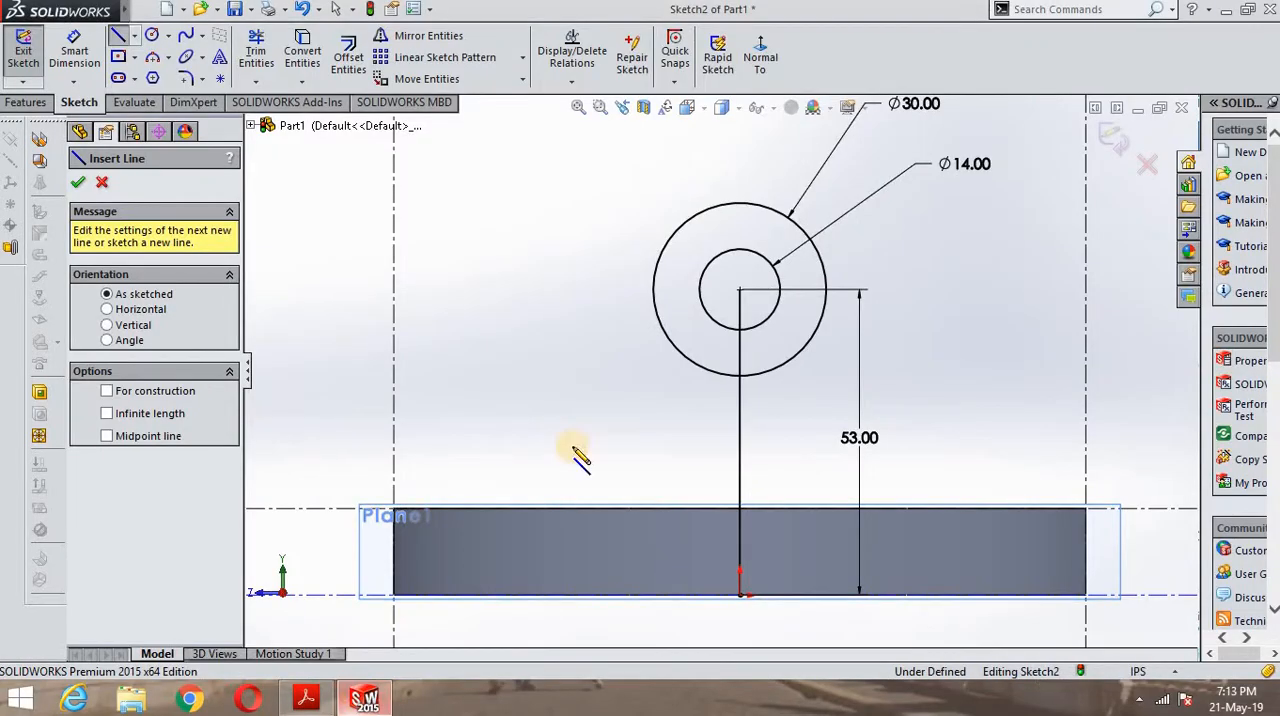
click(659, 259)
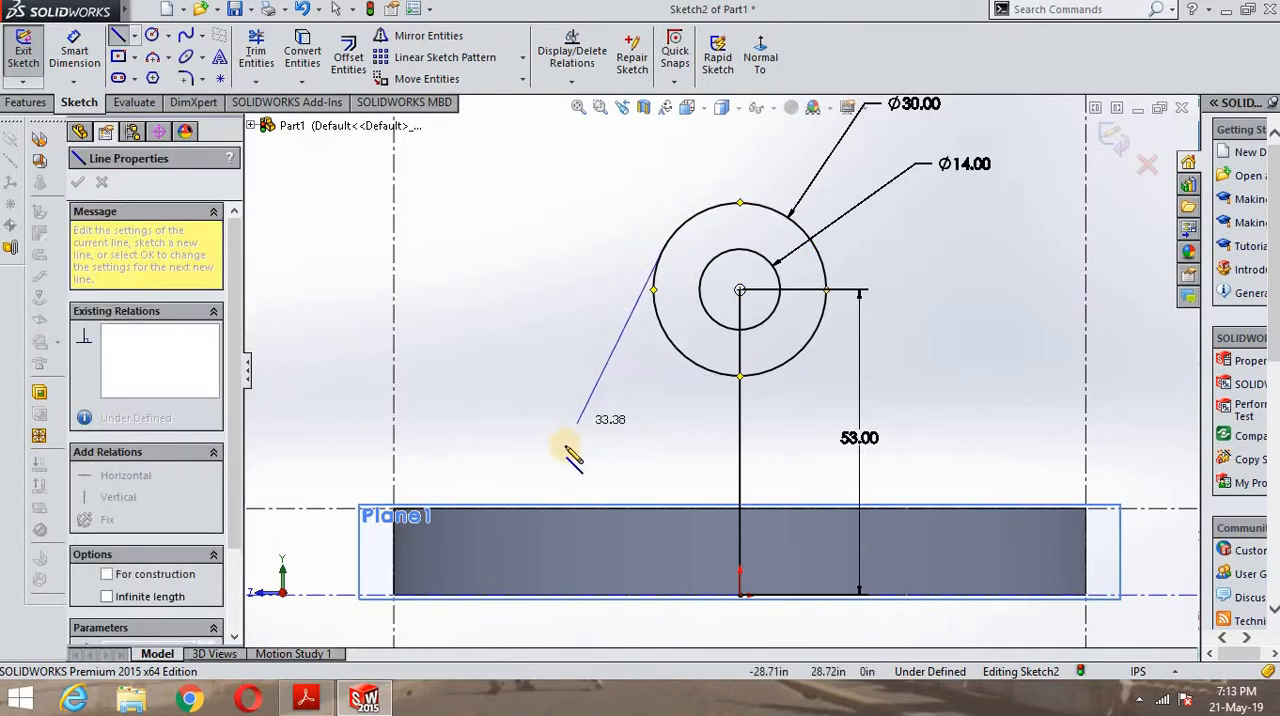
click(489, 509)
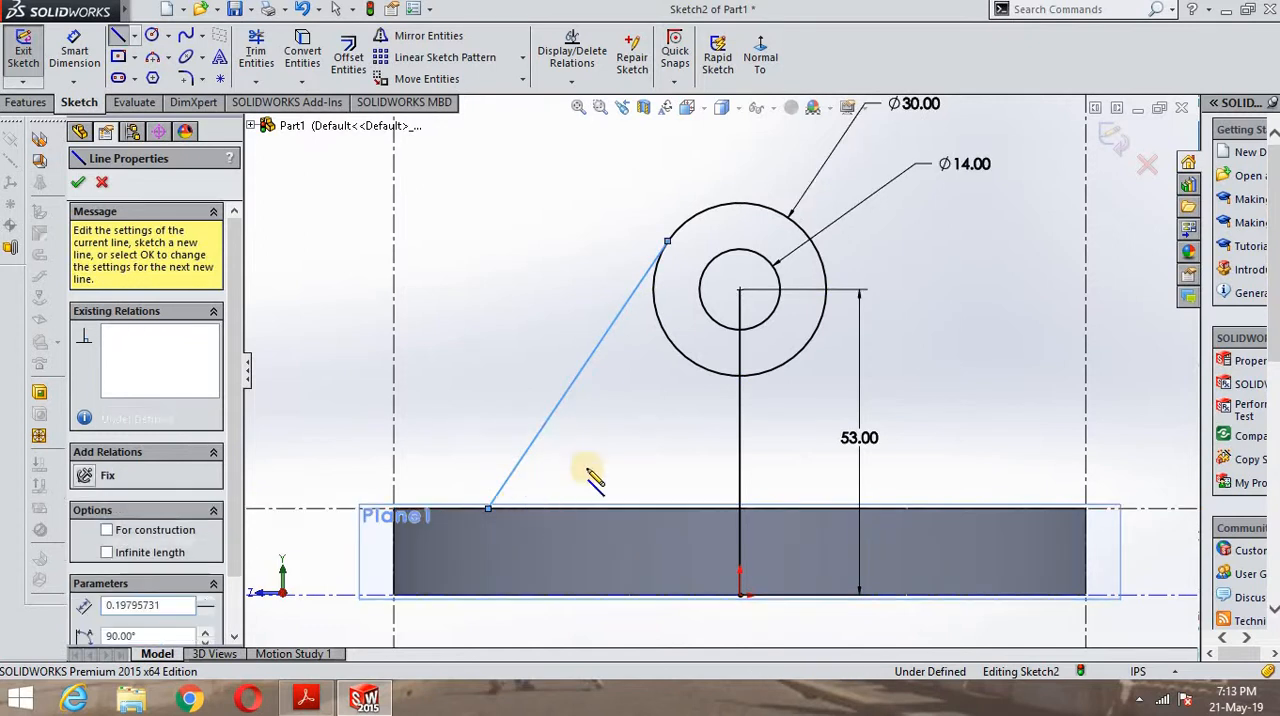
right_click(665, 437)
click(708, 448)
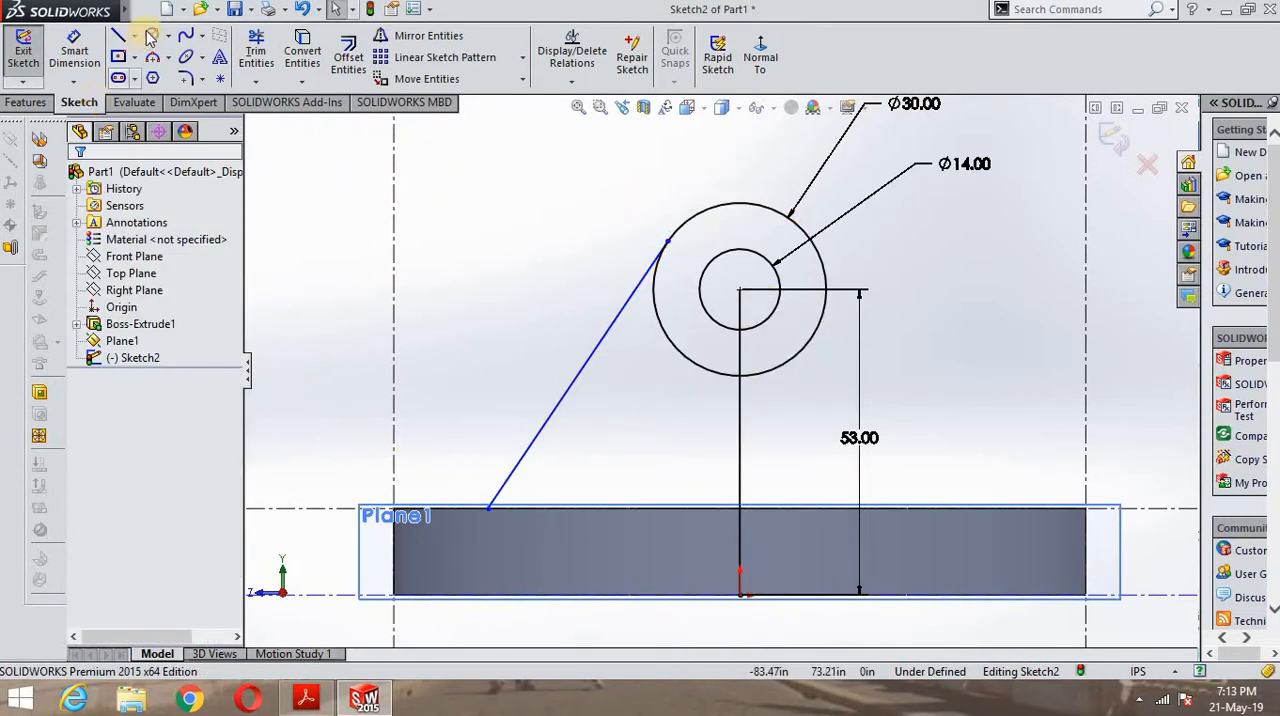
- Mirror the slanted tangent line about the vertical line through the origin, keeping the original
click(468, 38)
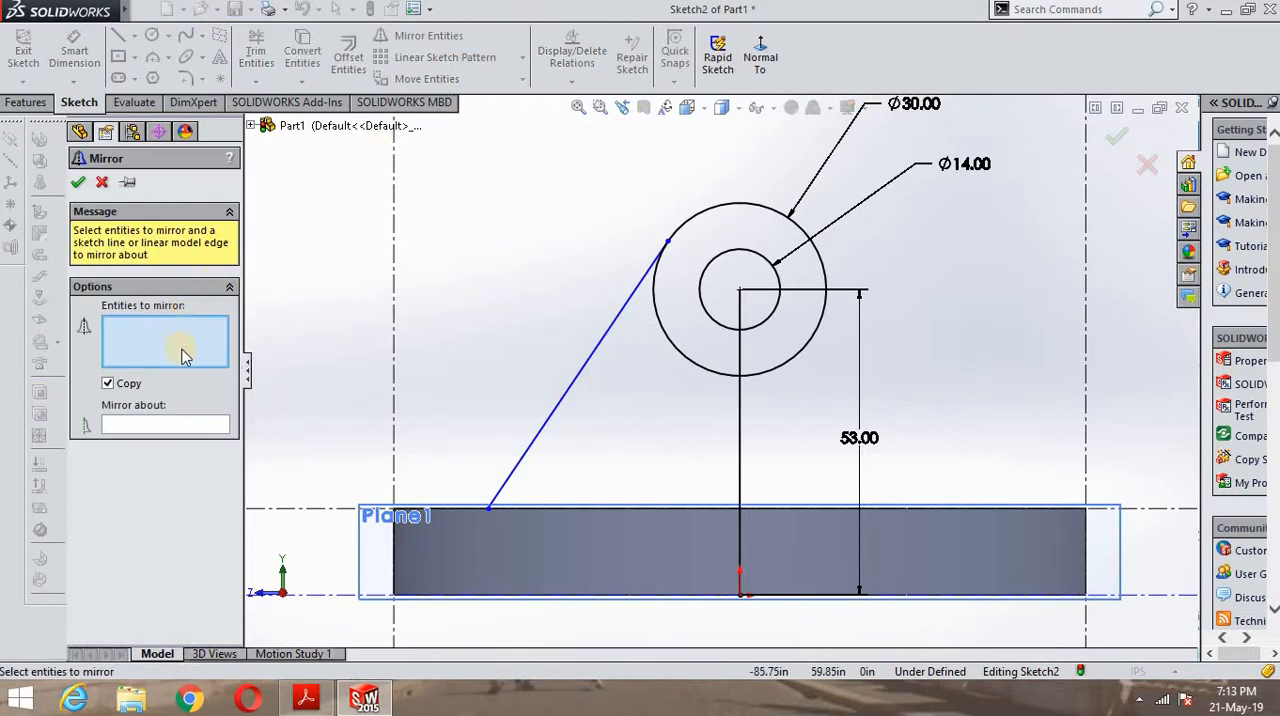
click(571, 392)
click(185, 427)
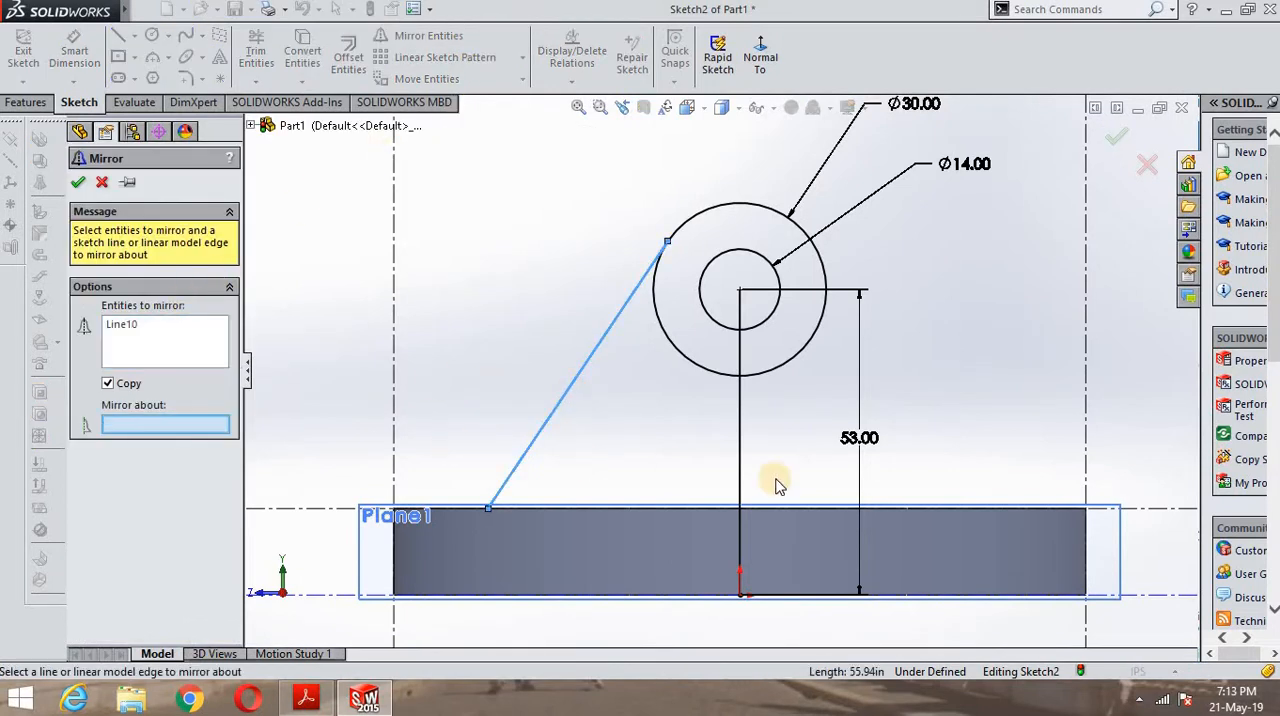
click(741, 468)
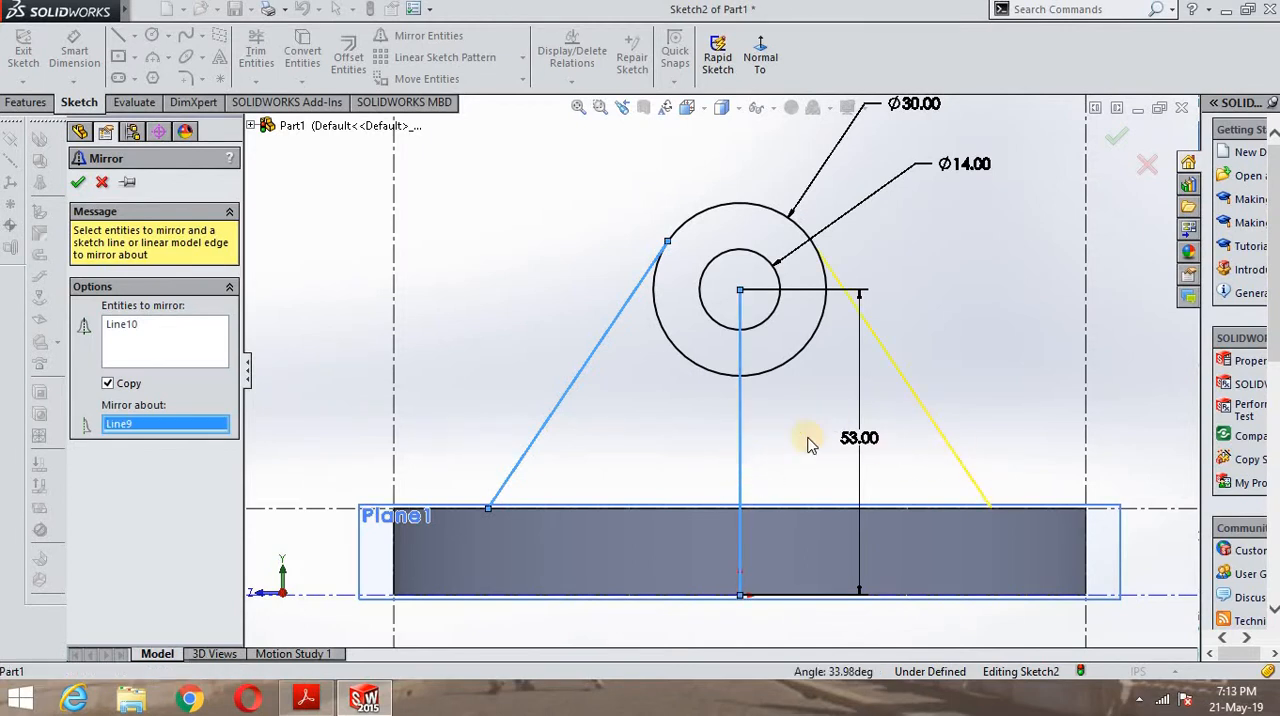
click(79, 182)
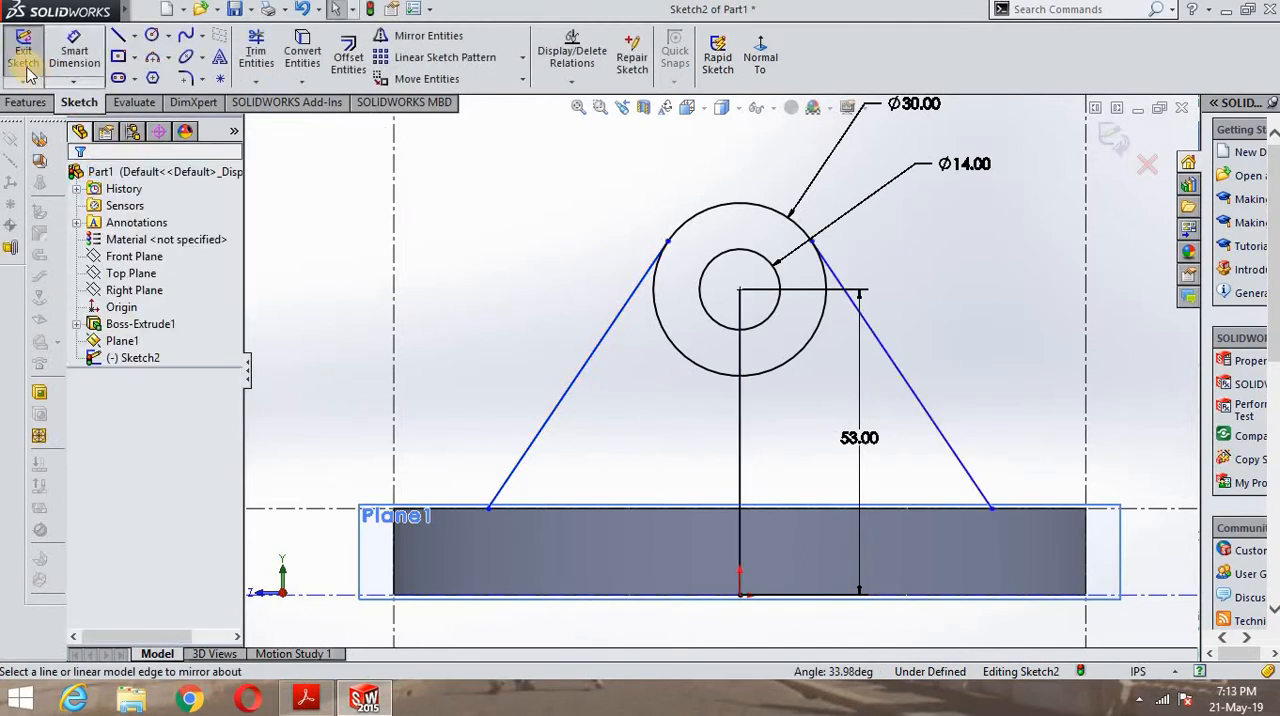
- Dimension the angle between the left slanted line and the vertical line and set it to 34°
click(563, 401)
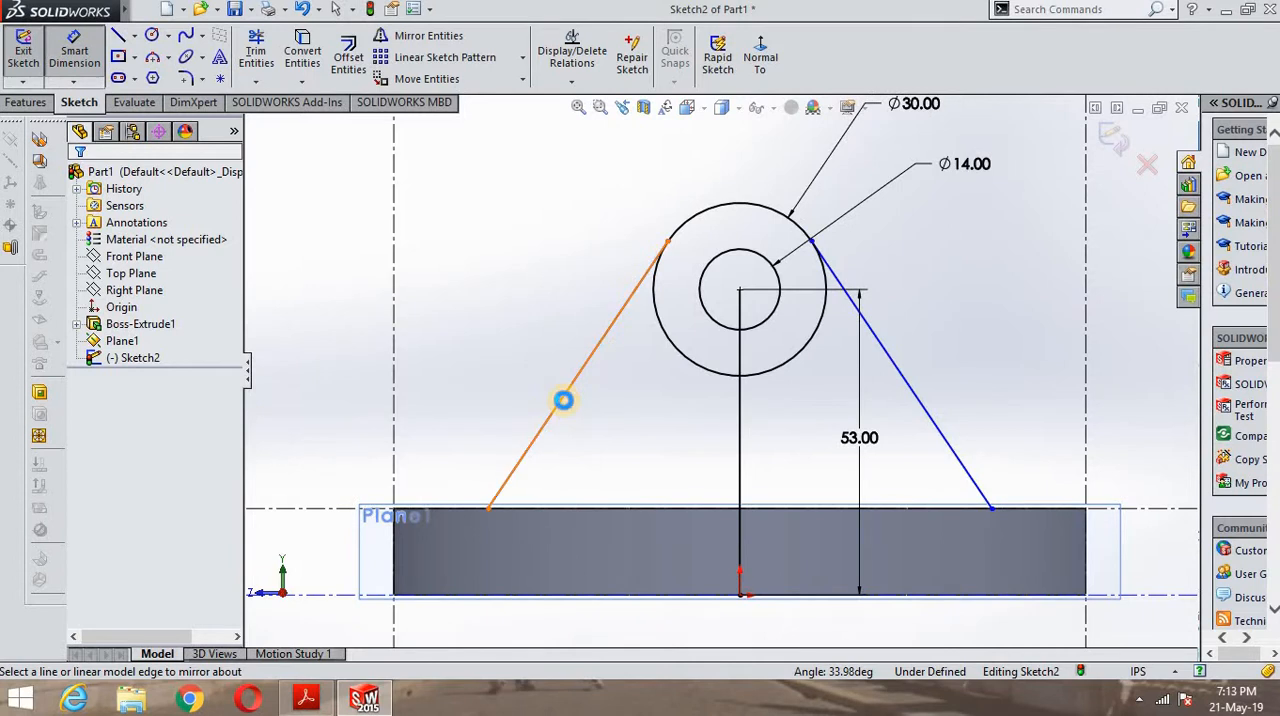
click(740, 432)
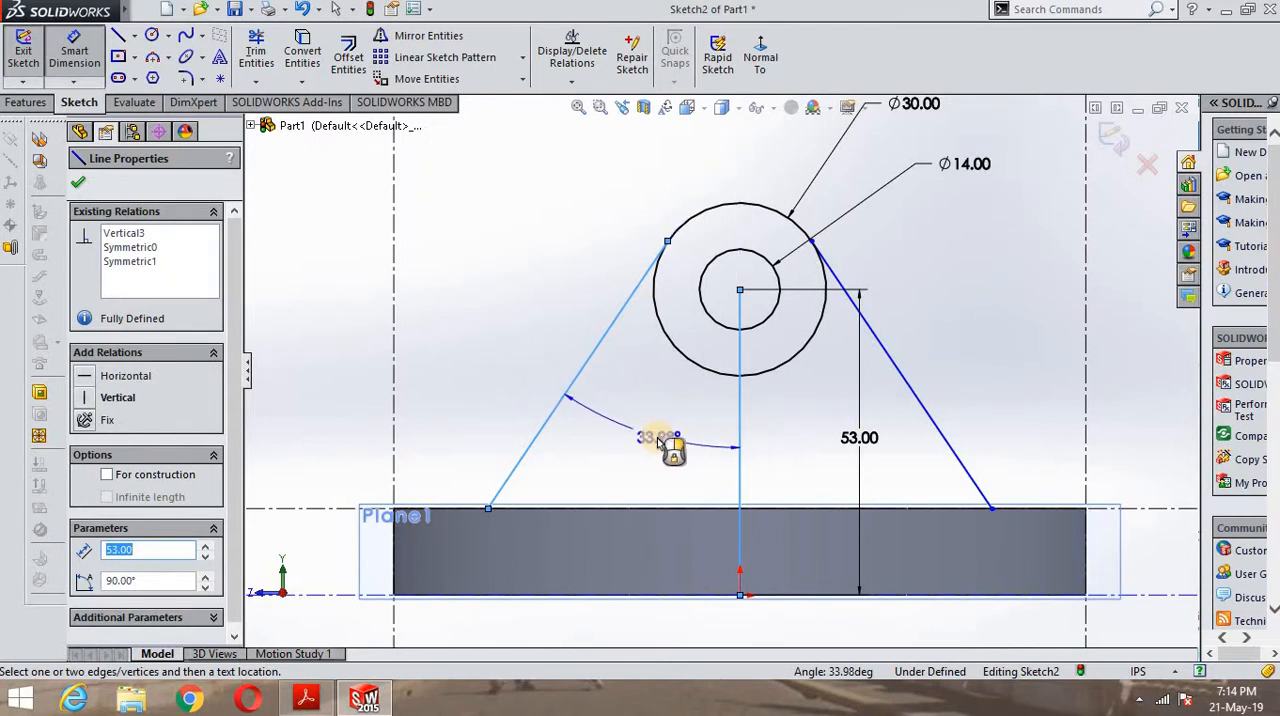
click(723, 437)
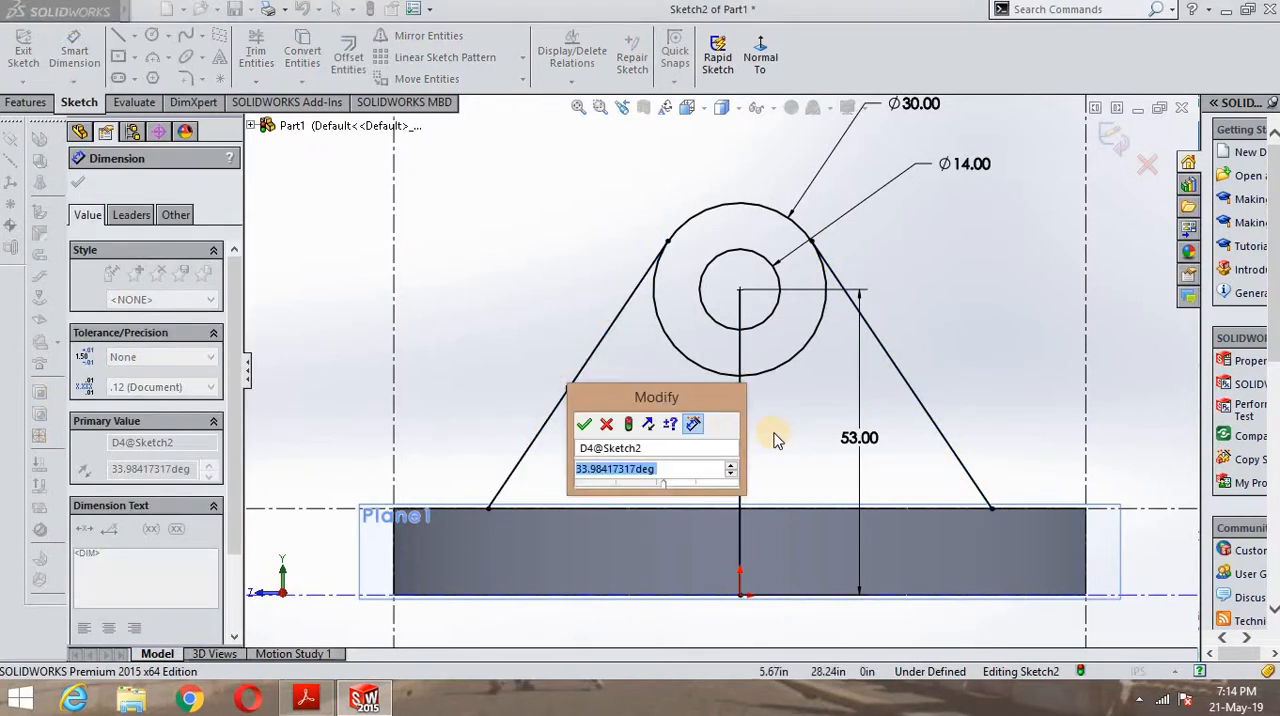
text(34)
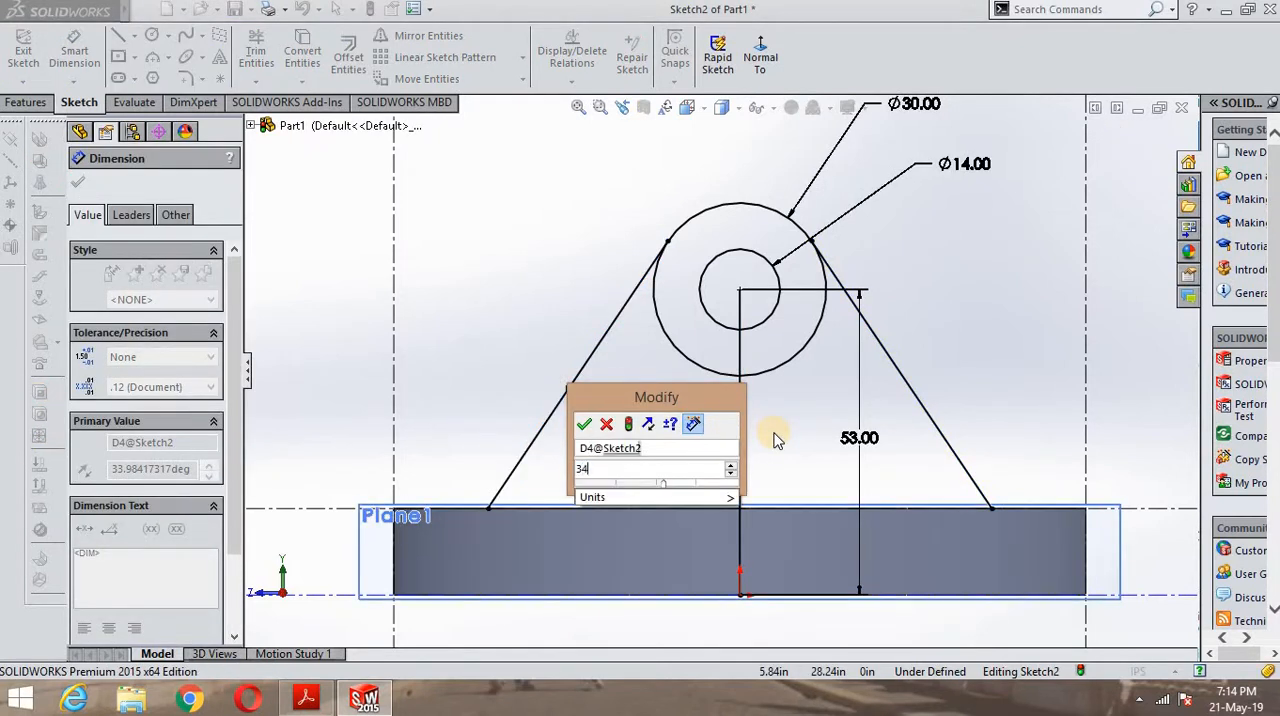
key(Return)
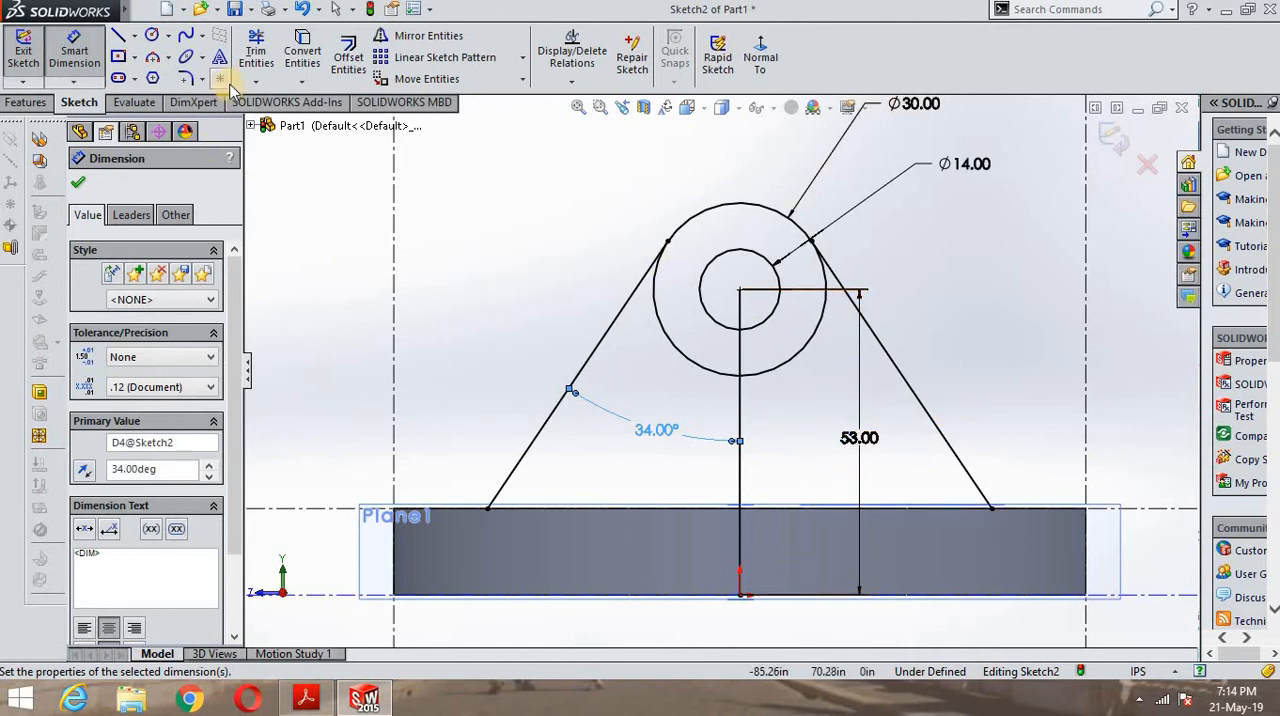
- Add a driven angle dimension between the two slanted lines, placed below the 34° dimension, and finish dimensioning
click(551, 425)
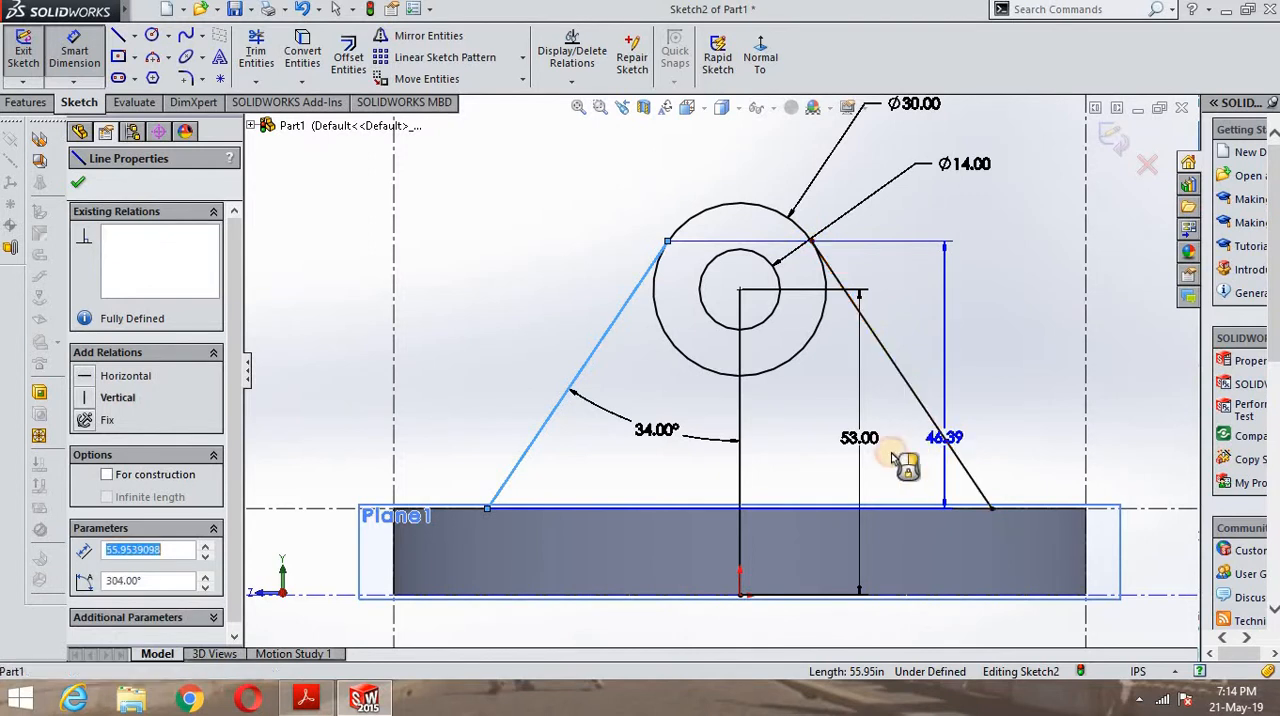
click(951, 450)
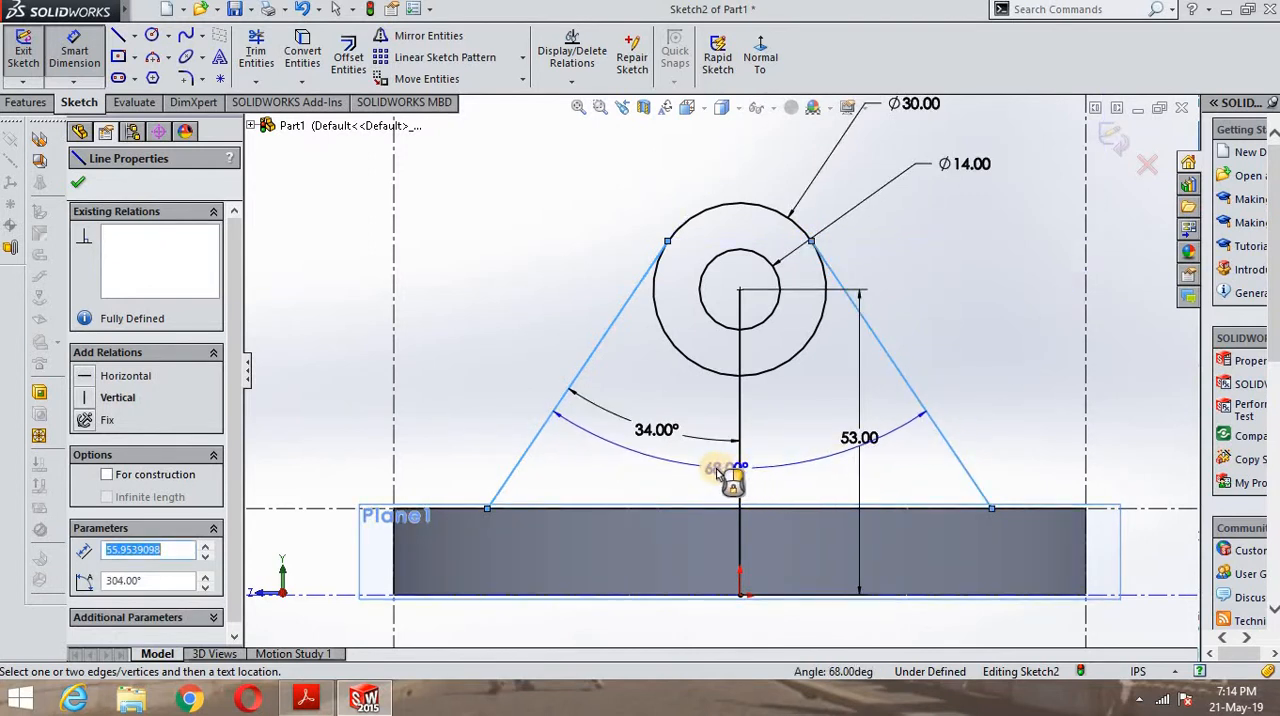
click(765, 478)
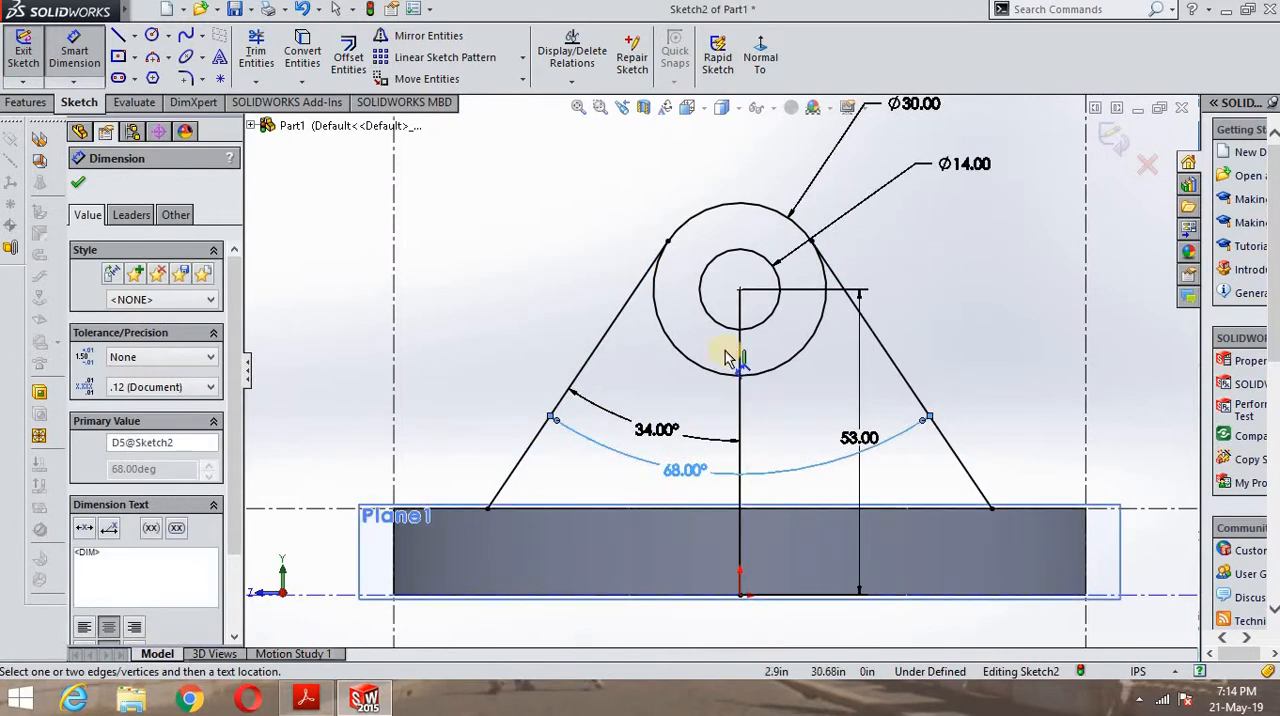
click(78, 182)
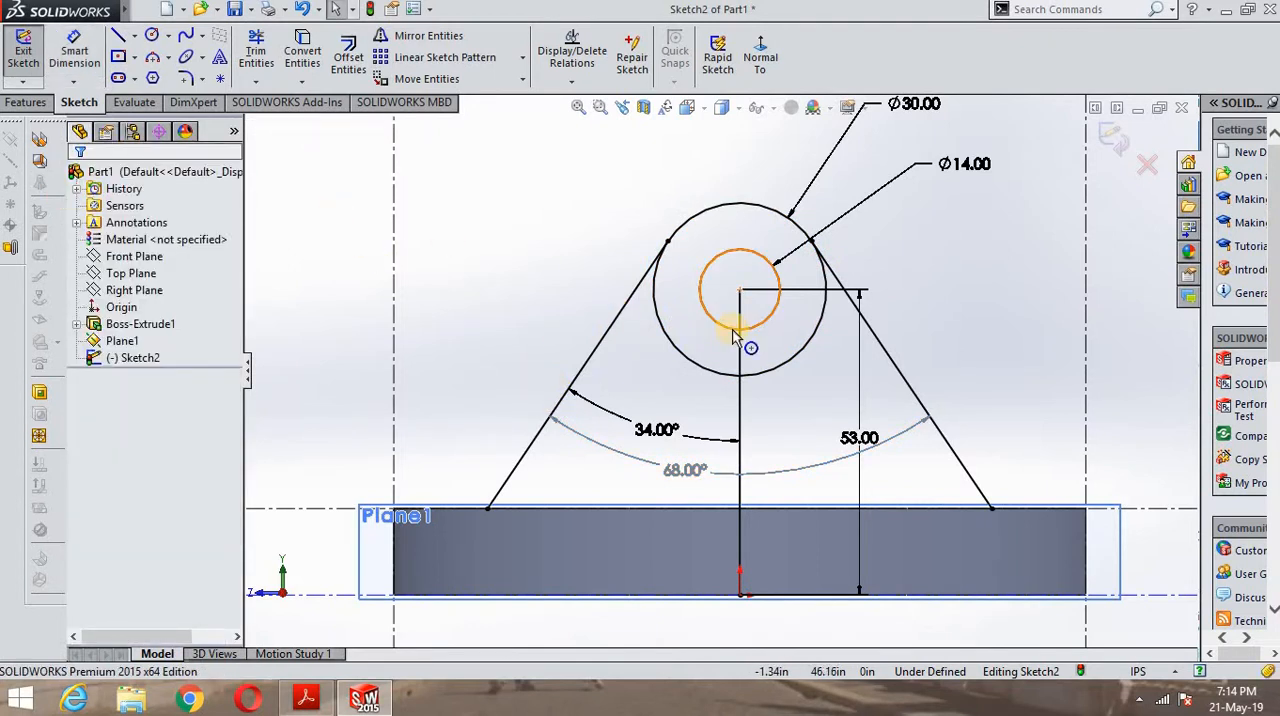
- Trim away all segments of the vertical line through the origin and centre the label of the angle between the slanted lines
click(262, 60)
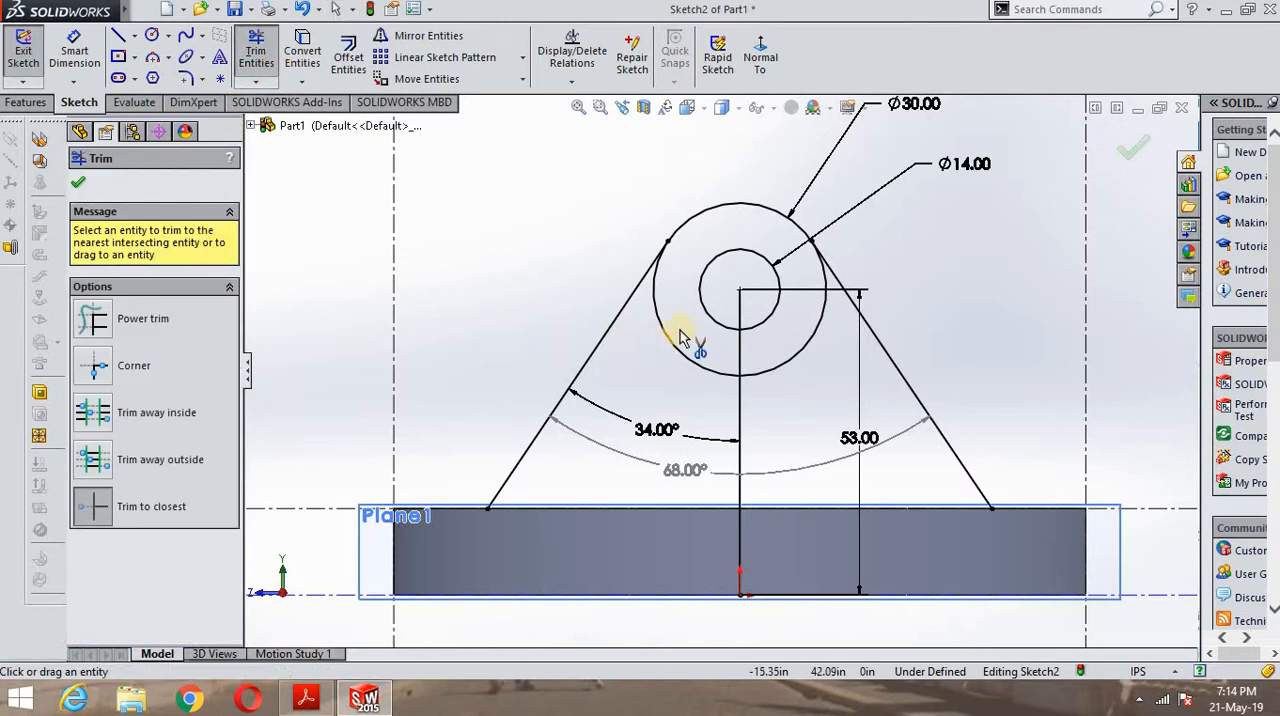
click(737, 418)
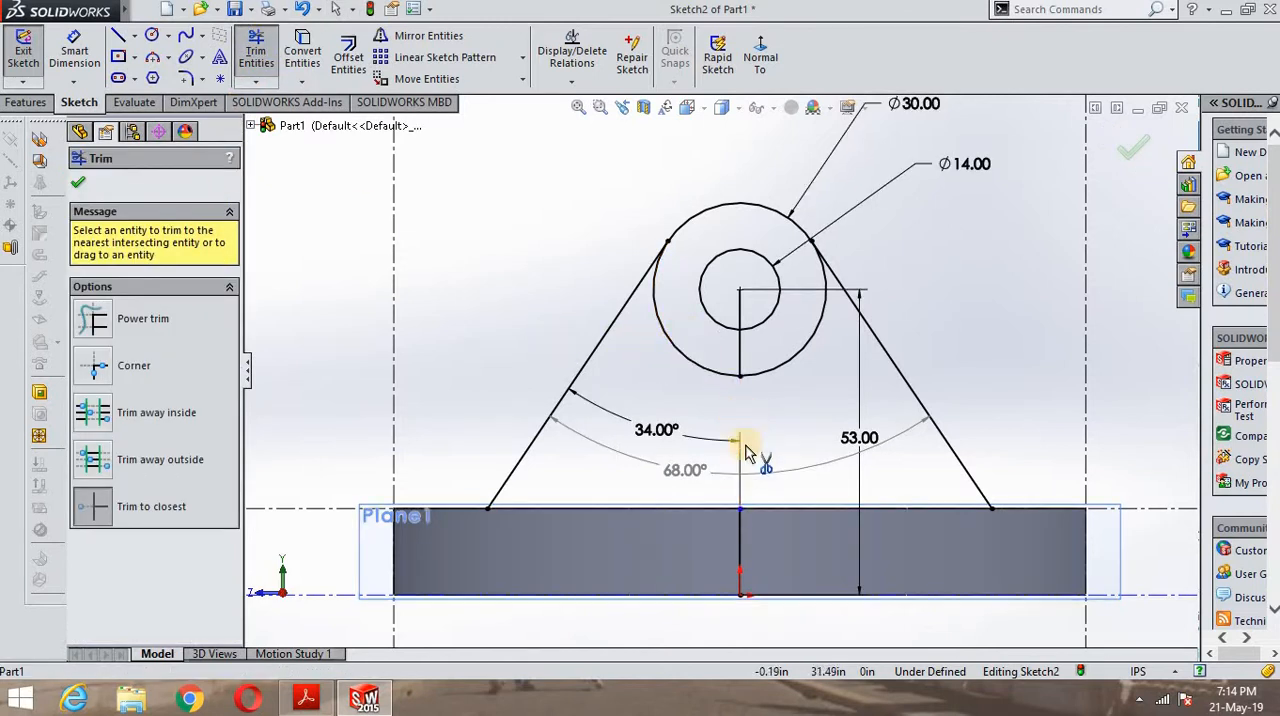
click(736, 556)
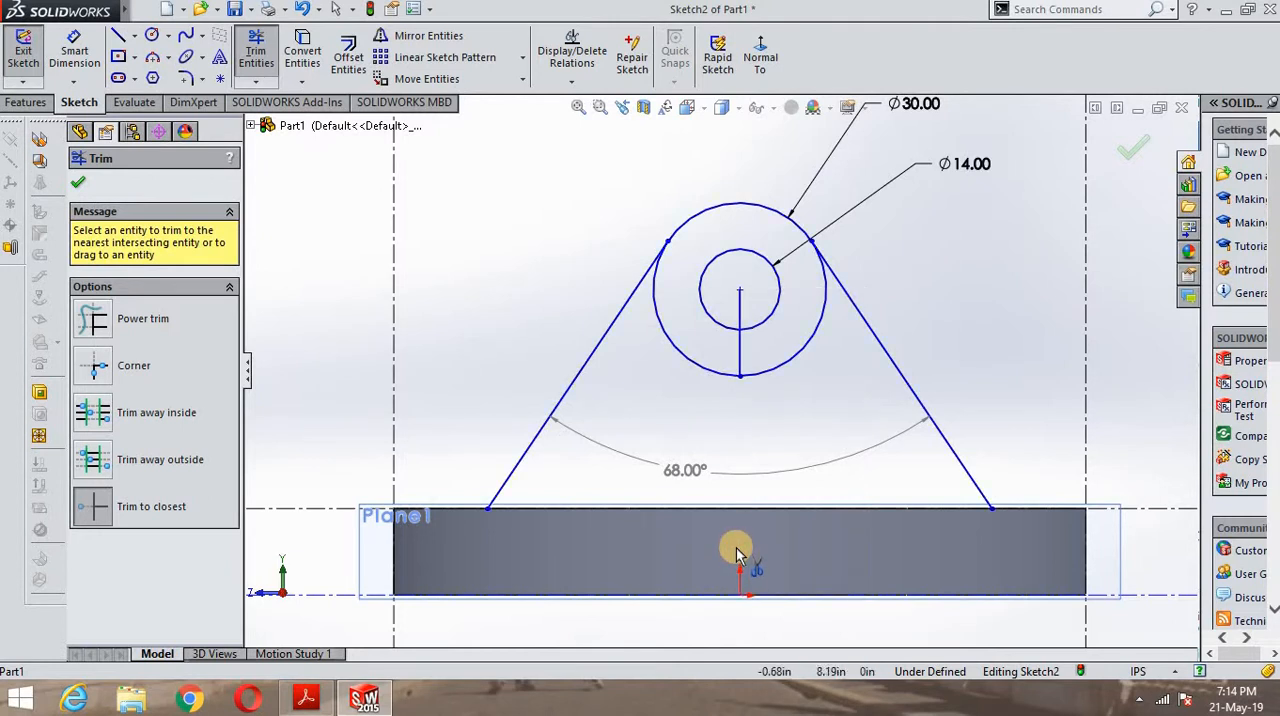
click(740, 355)
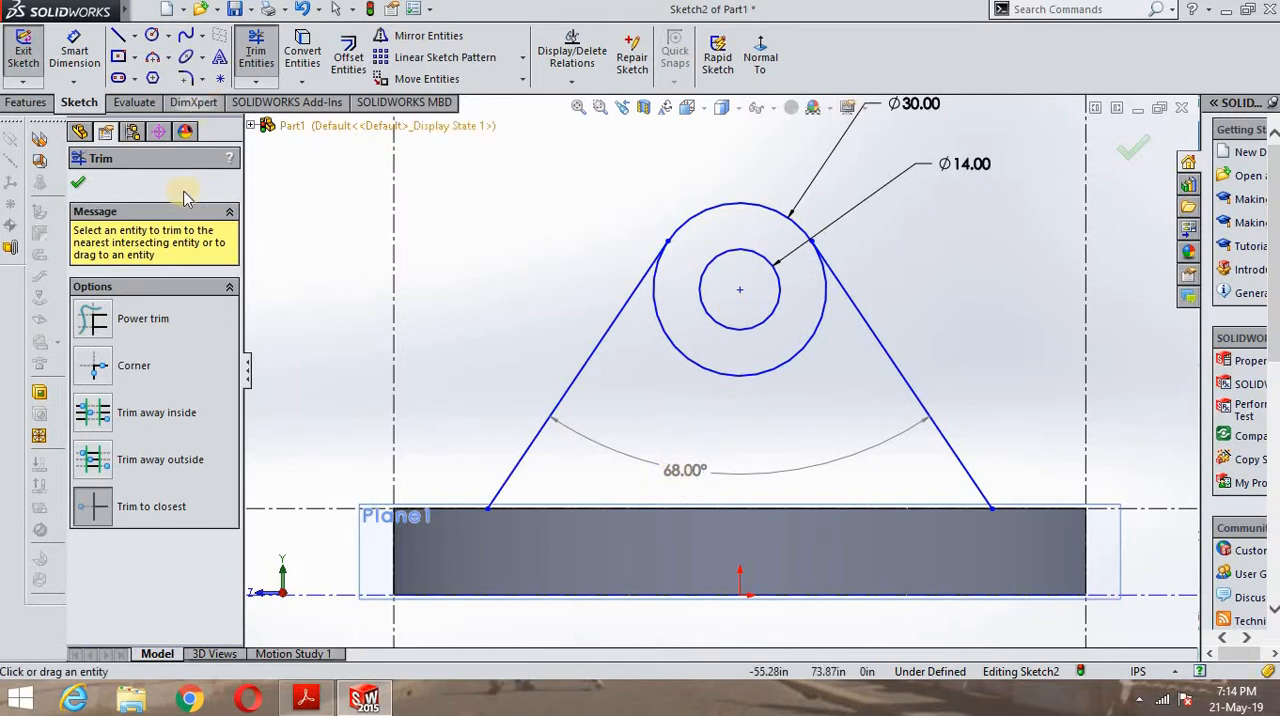
click(80, 186)
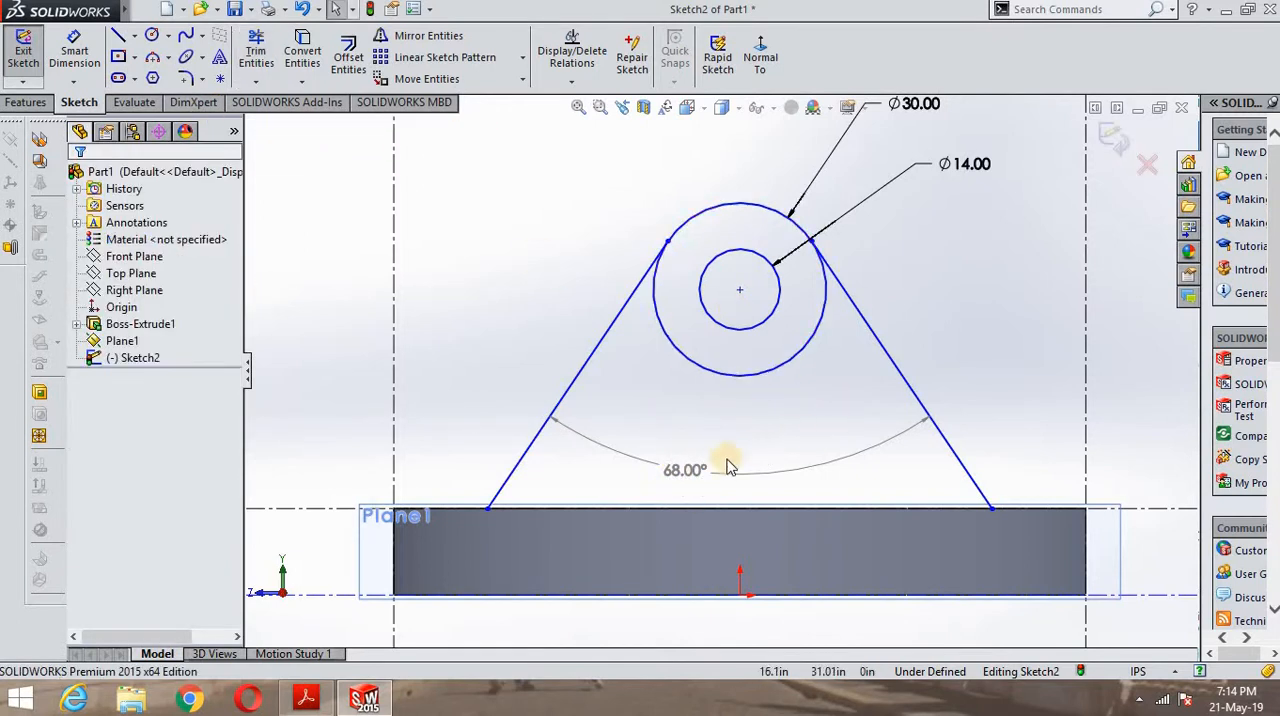
drag(748, 475, 745, 470)
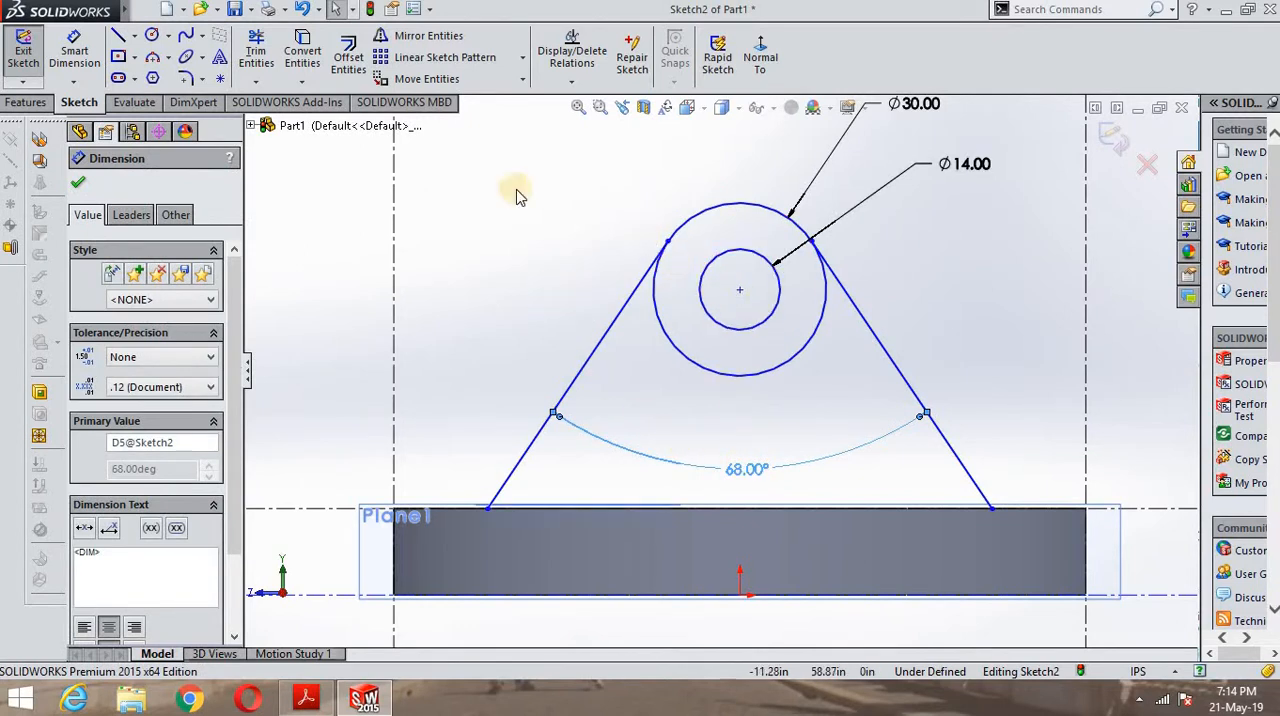
- After checking the lug in the PDF drawing, trim the lower arc of the 30 diameter circle between the two slanted lines
click(256, 48)
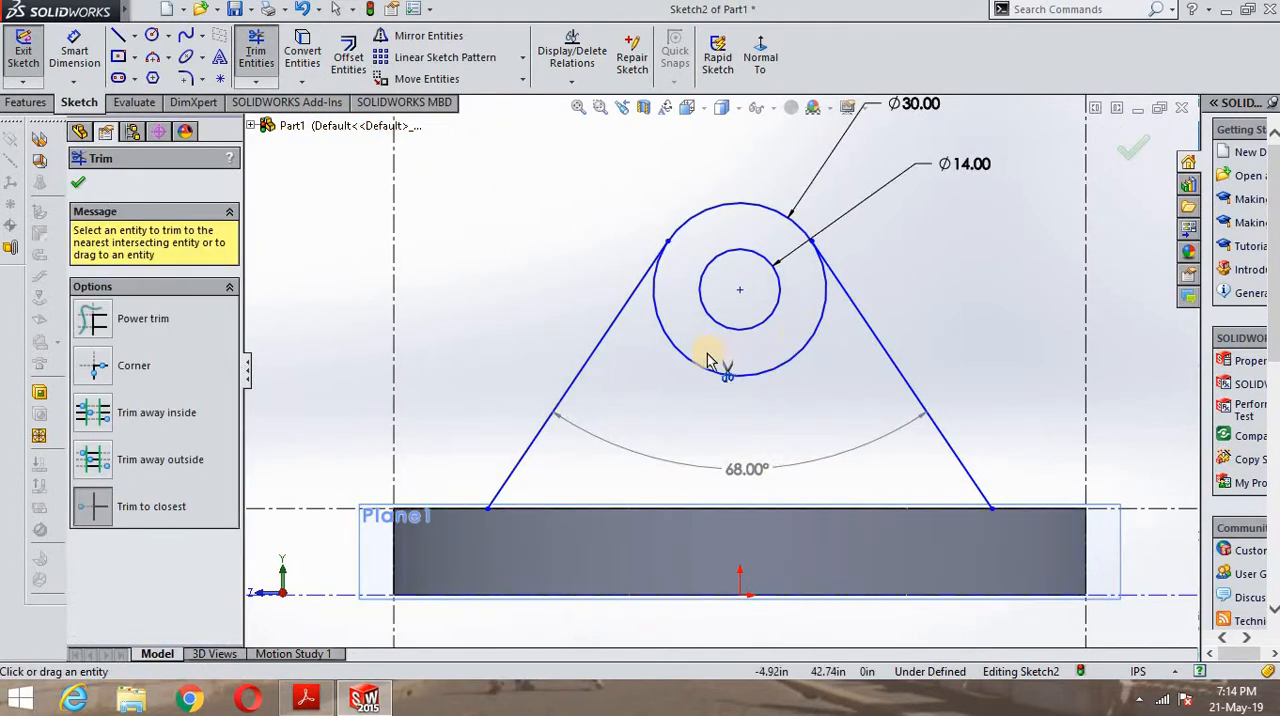
click(318, 703)
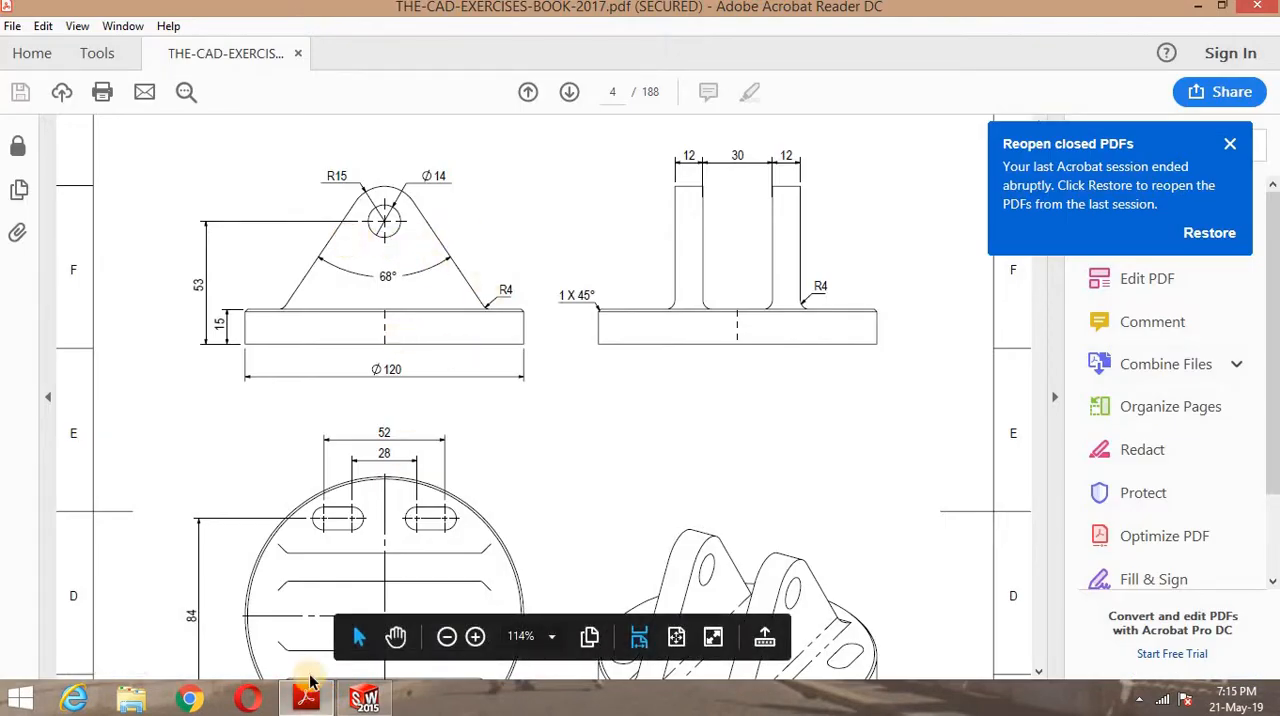
click(318, 703)
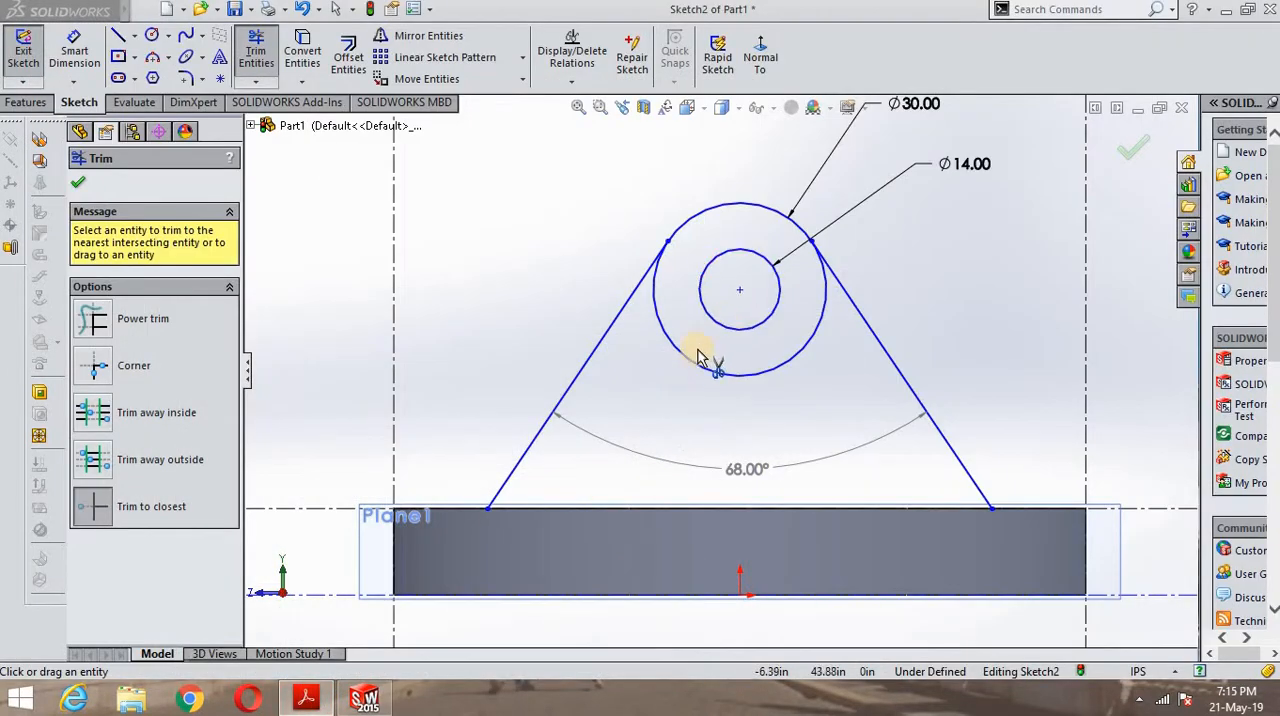
click(698, 366)
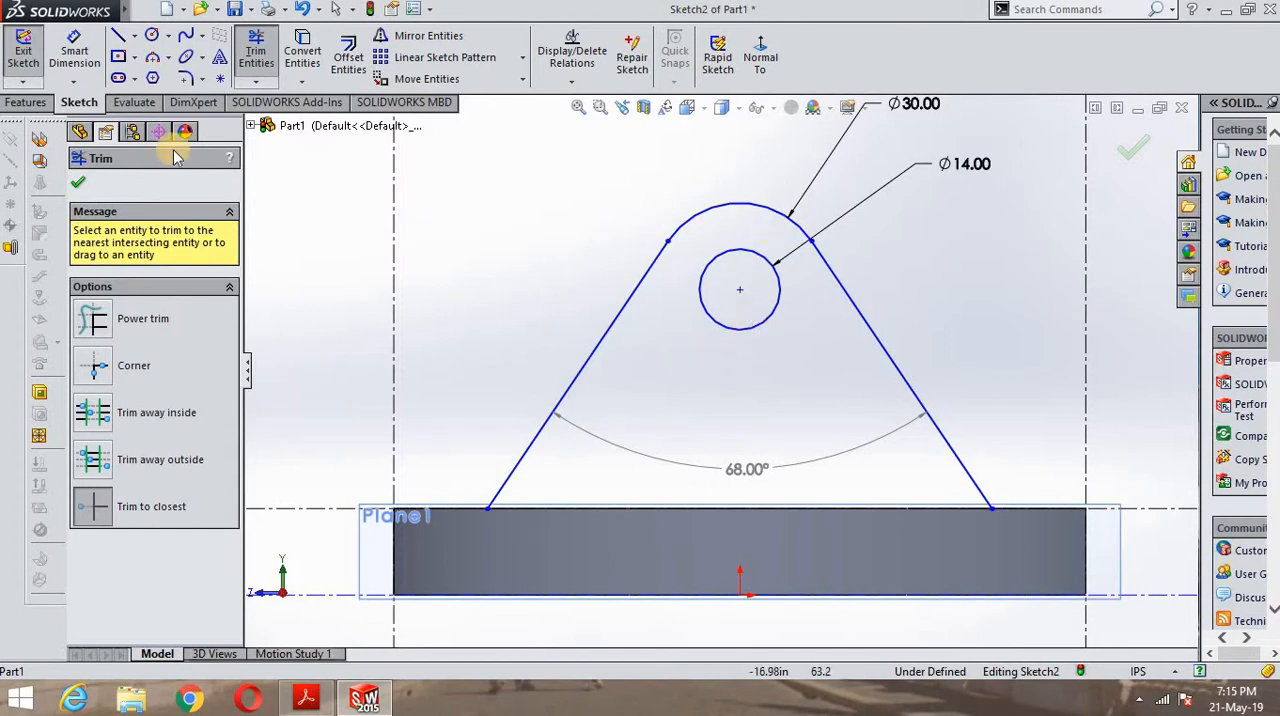
click(71, 181)
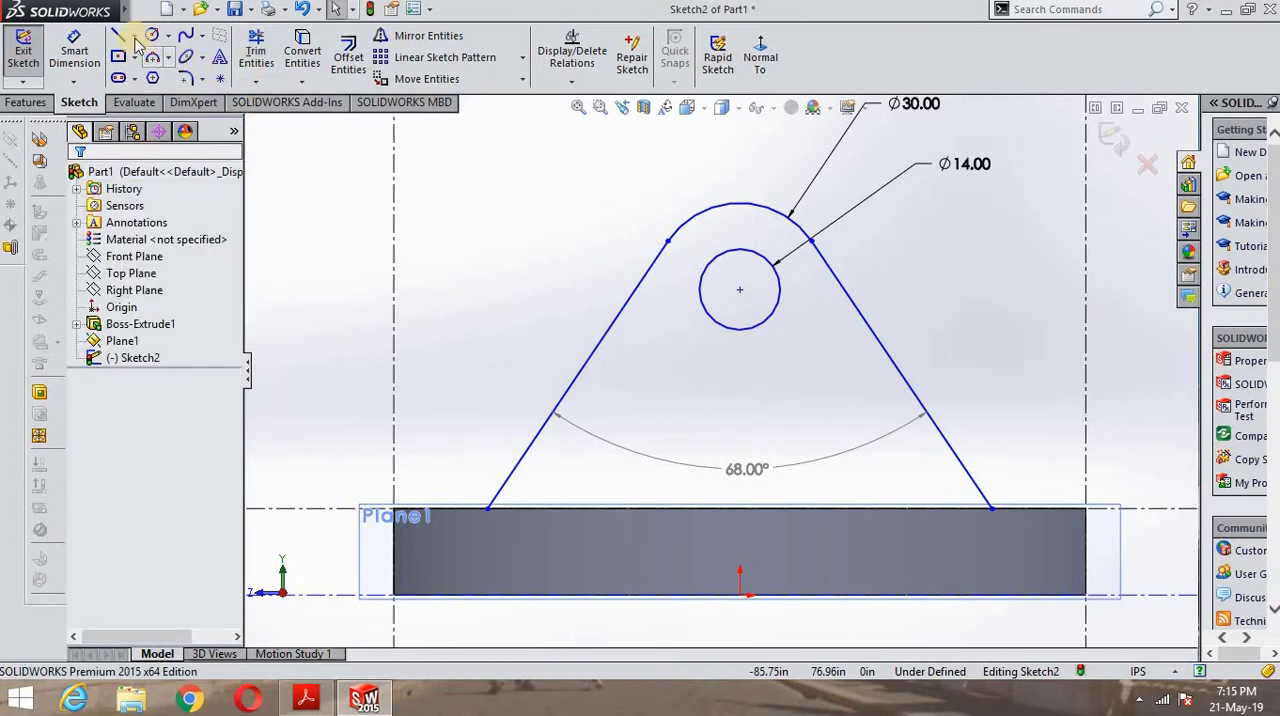
- Add tangent relations at the left and right points where the top arc meets the slanted lines
scroll(665, 258, up, 2)
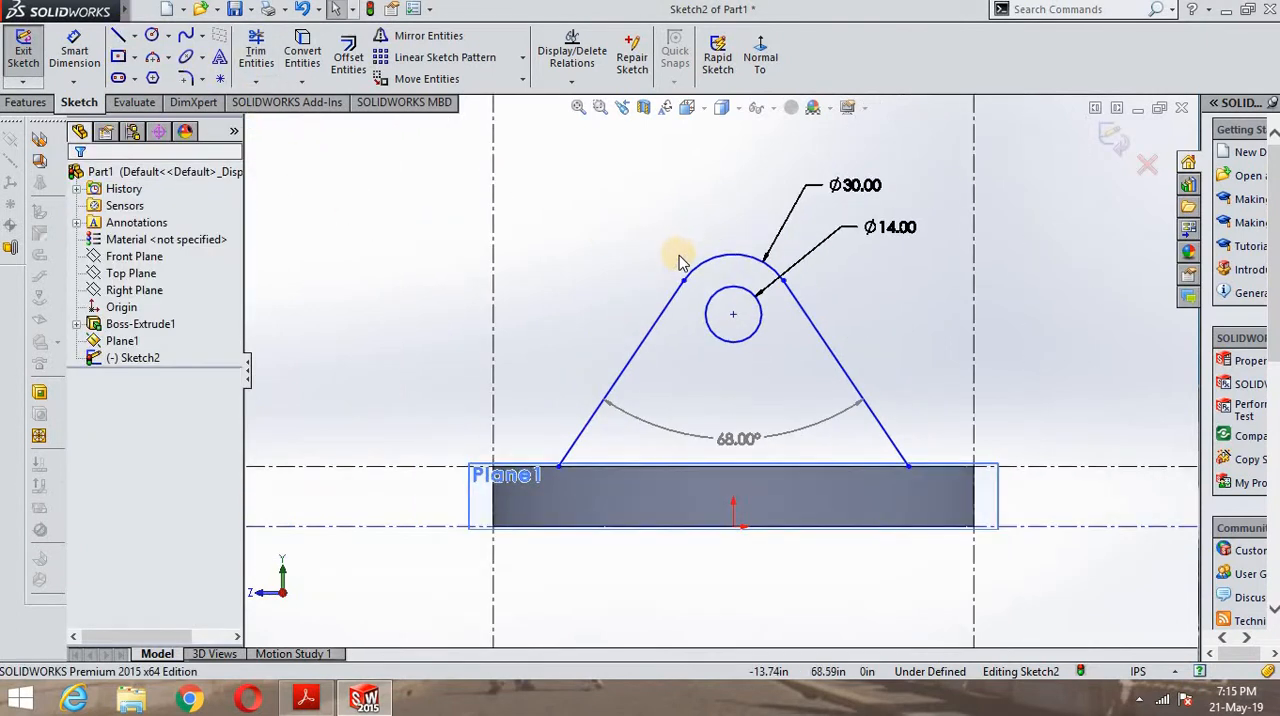
scroll(680, 265, down, 5)
click(683, 306)
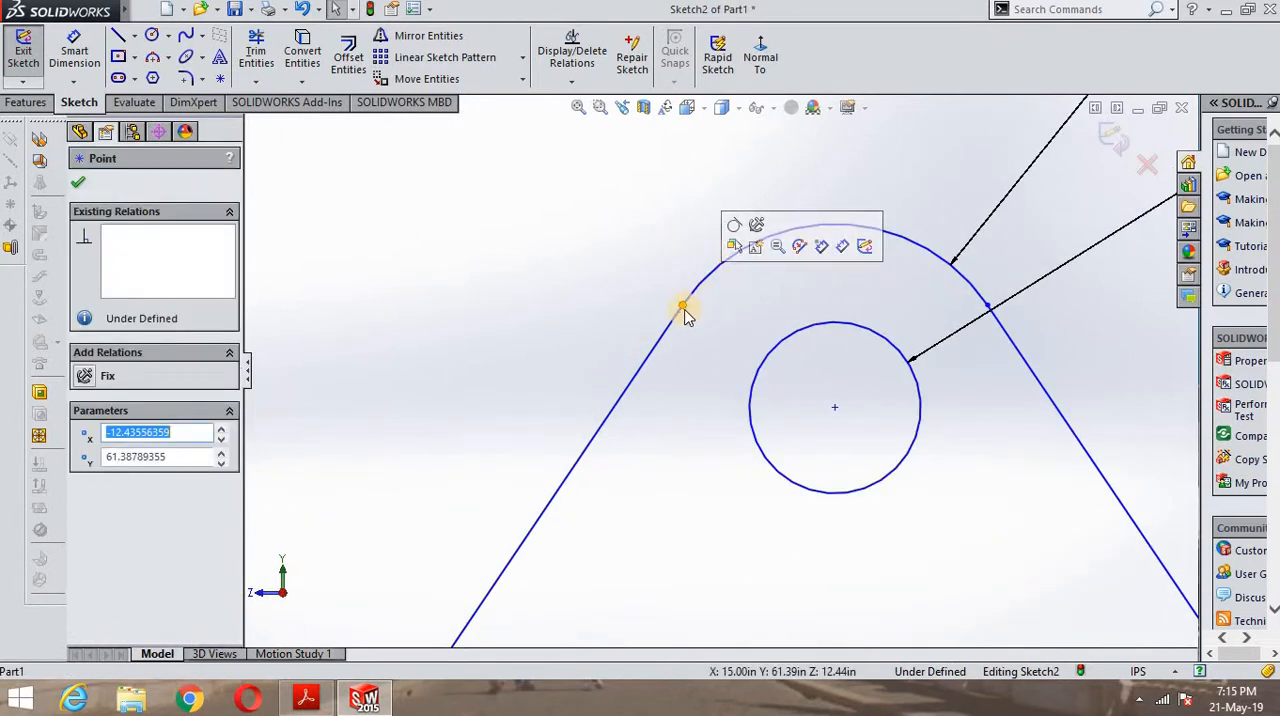
click(735, 226)
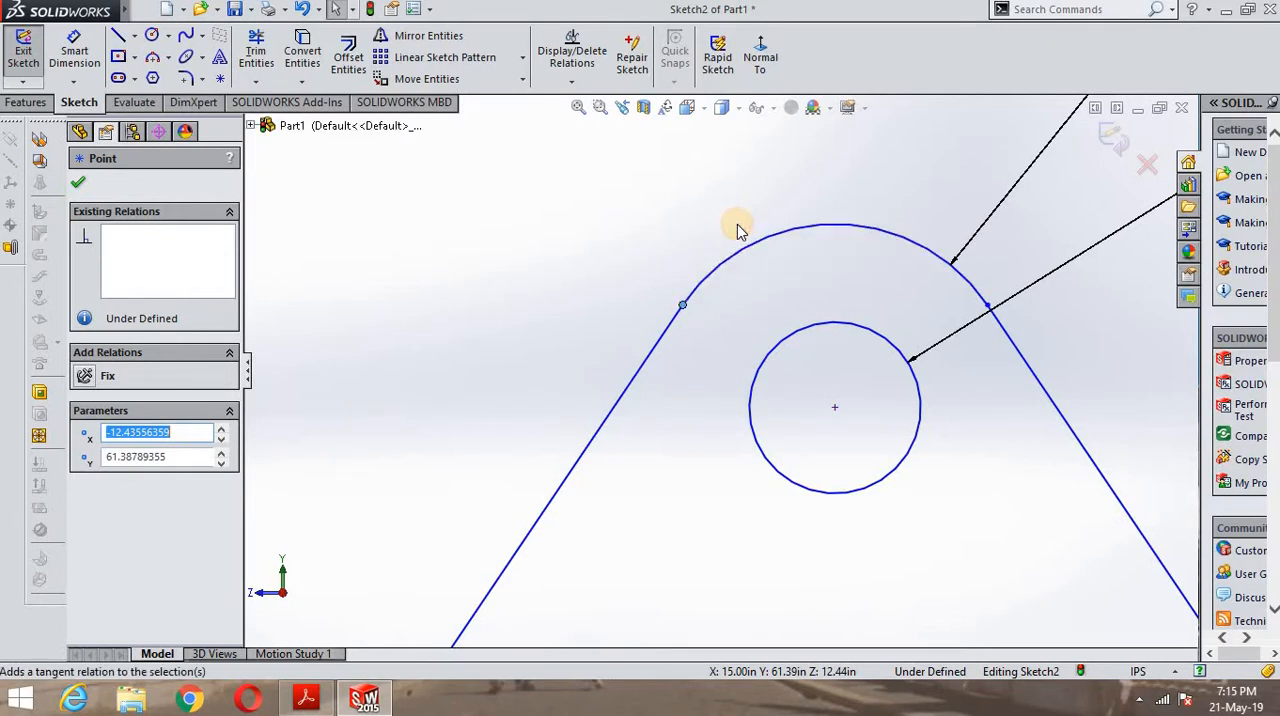
click(989, 304)
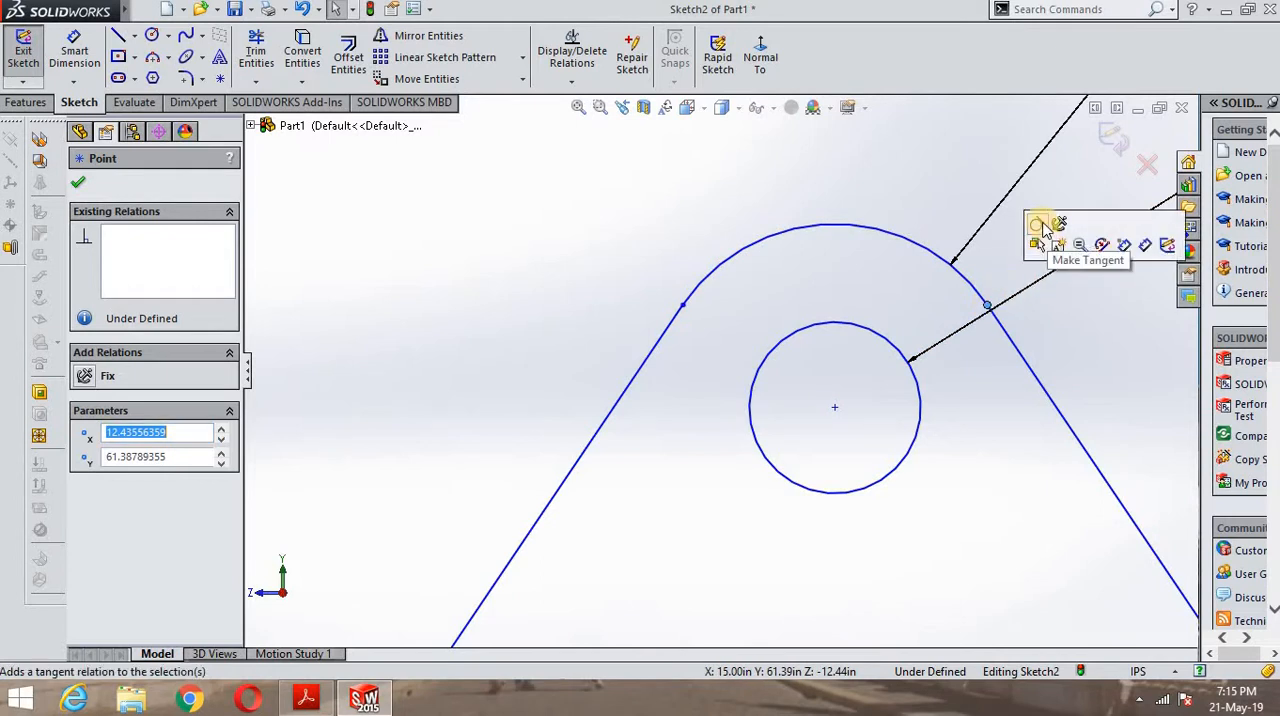
click(1040, 226)
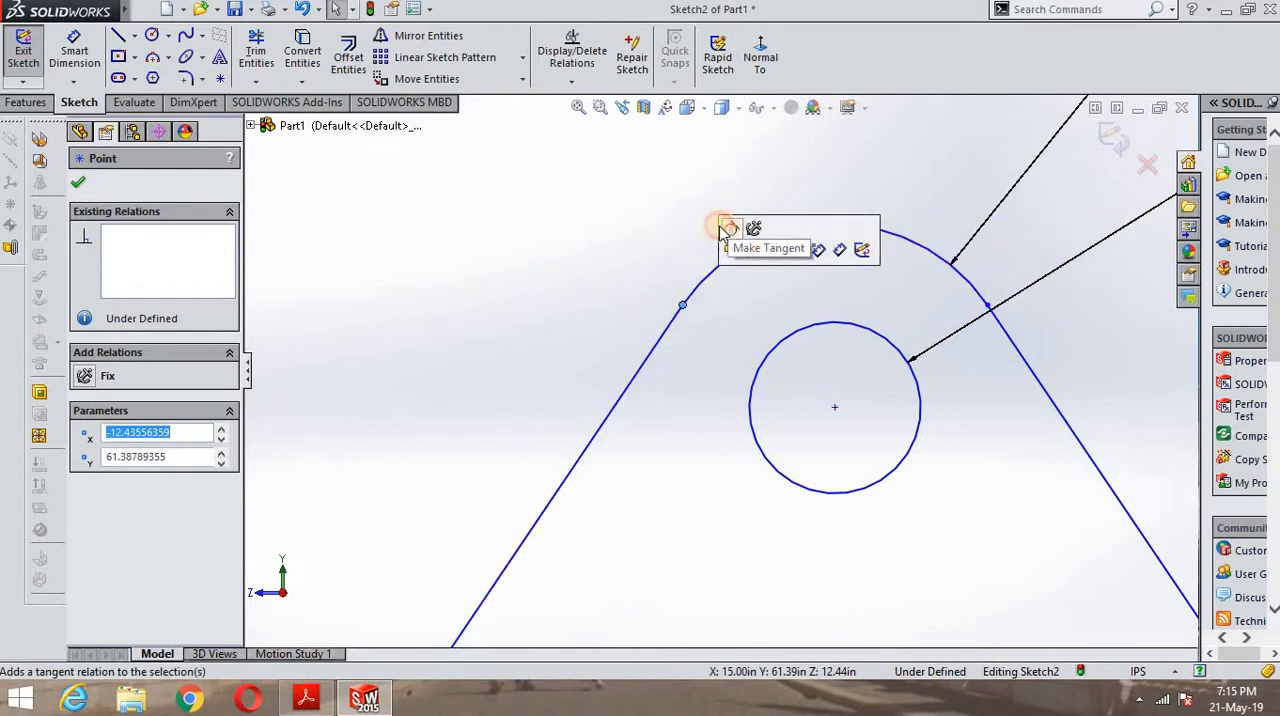
click(80, 184)
- Examine the junction of the top arc and the left slanted line up close for a smooth, connected transition
scroll(763, 380, up, 4)
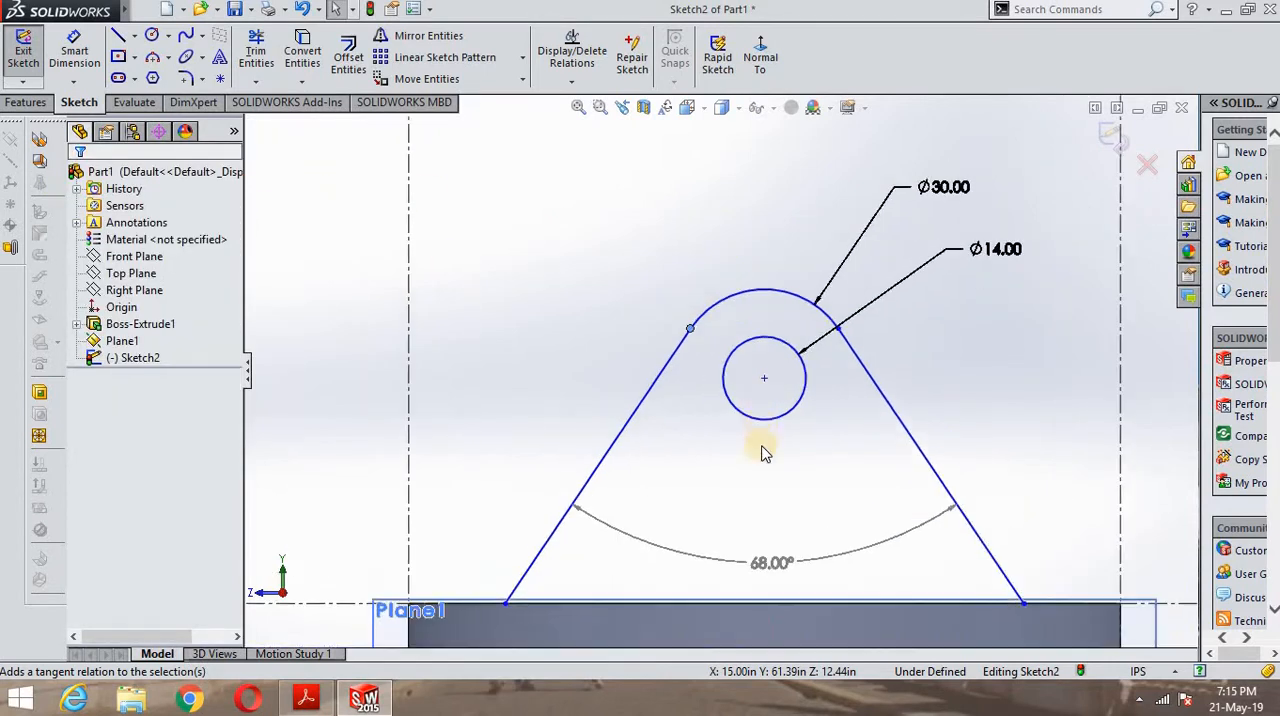
key(z)
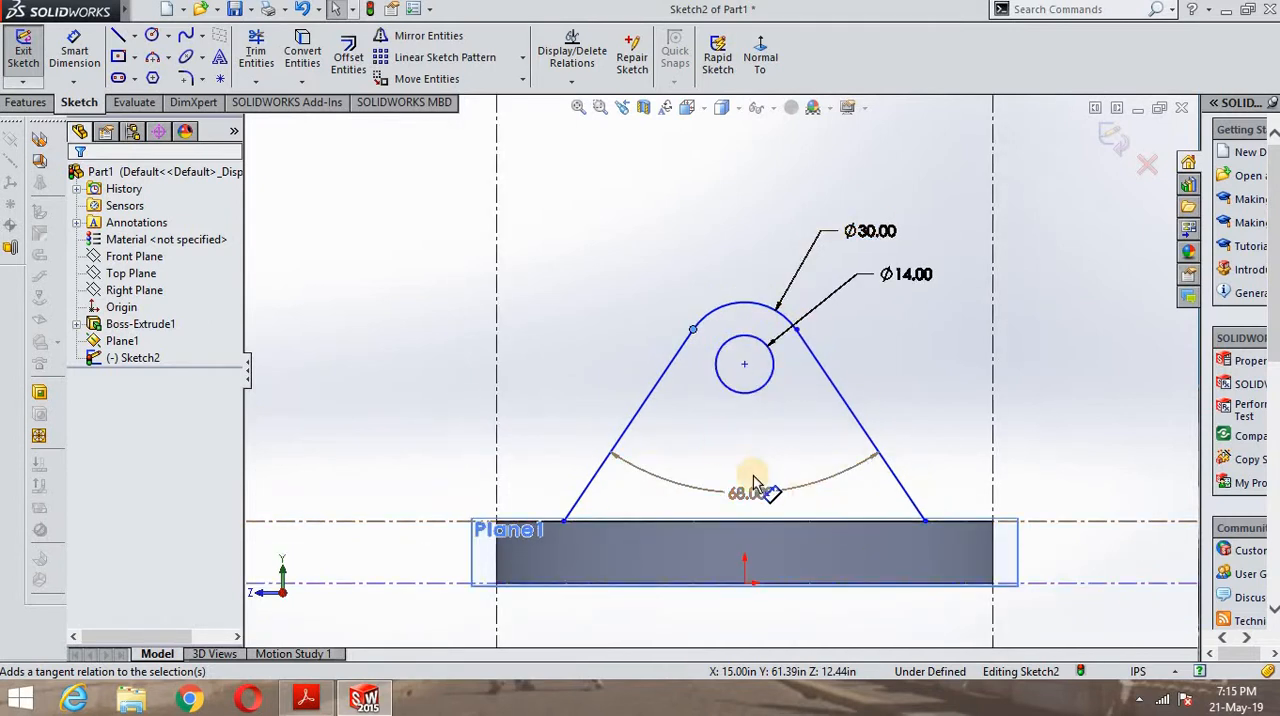
scroll(771, 350, down, 5)
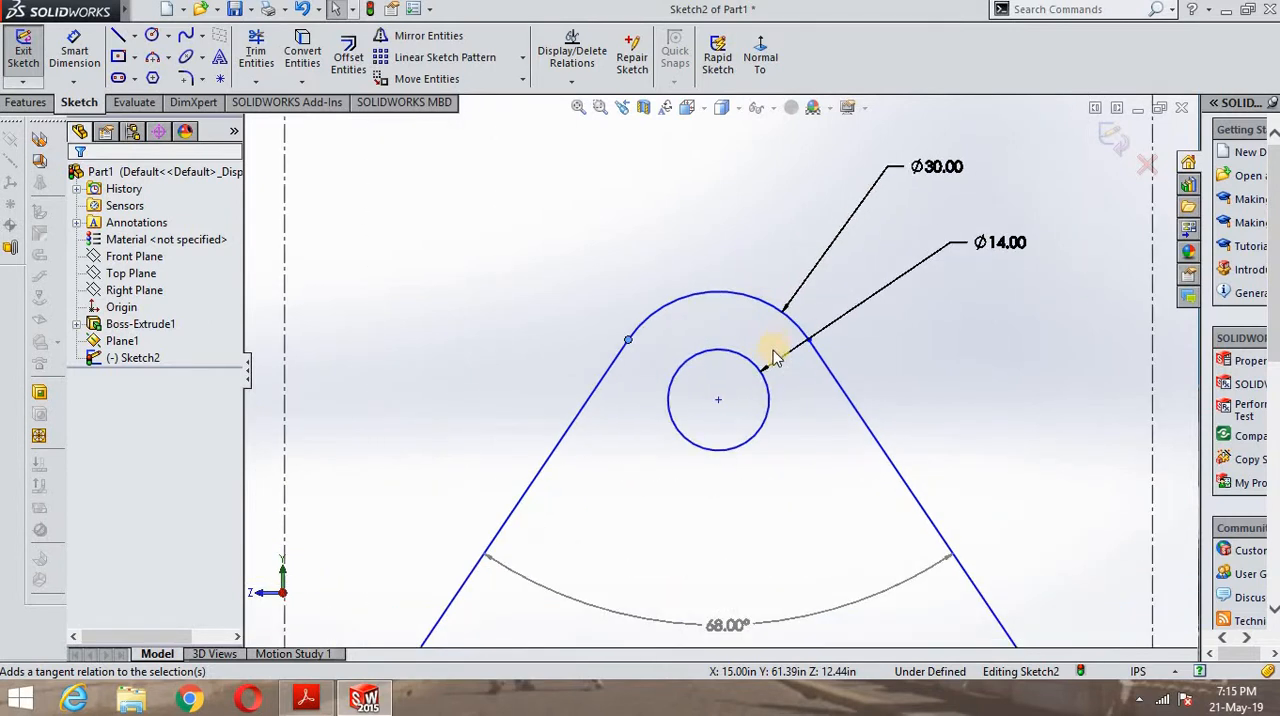
scroll(500, 308, down, 2)
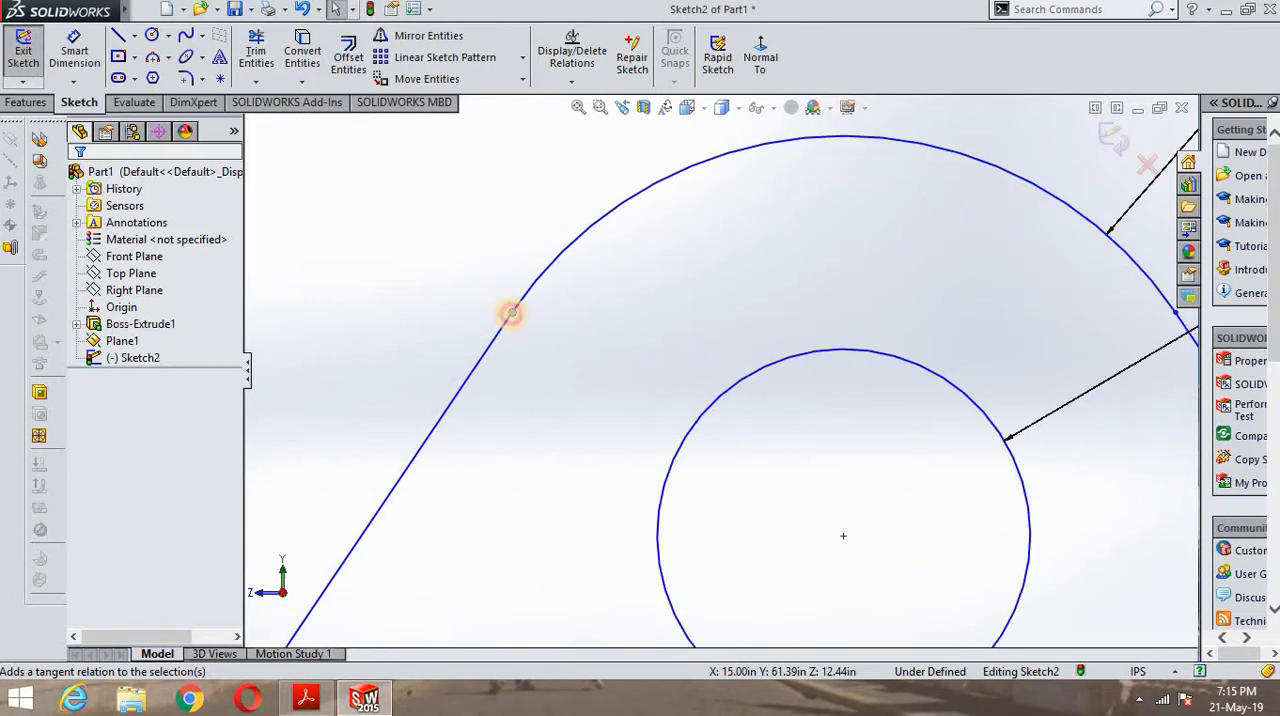
click(511, 313)
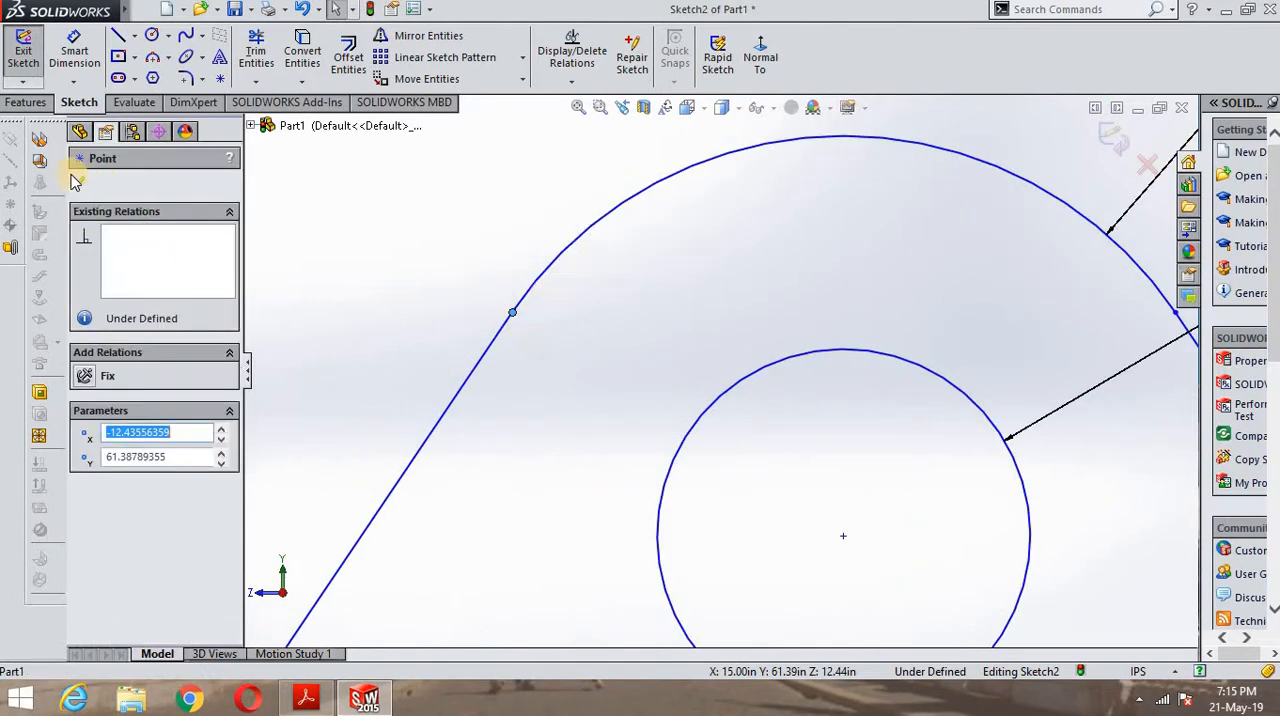
click(441, 213)
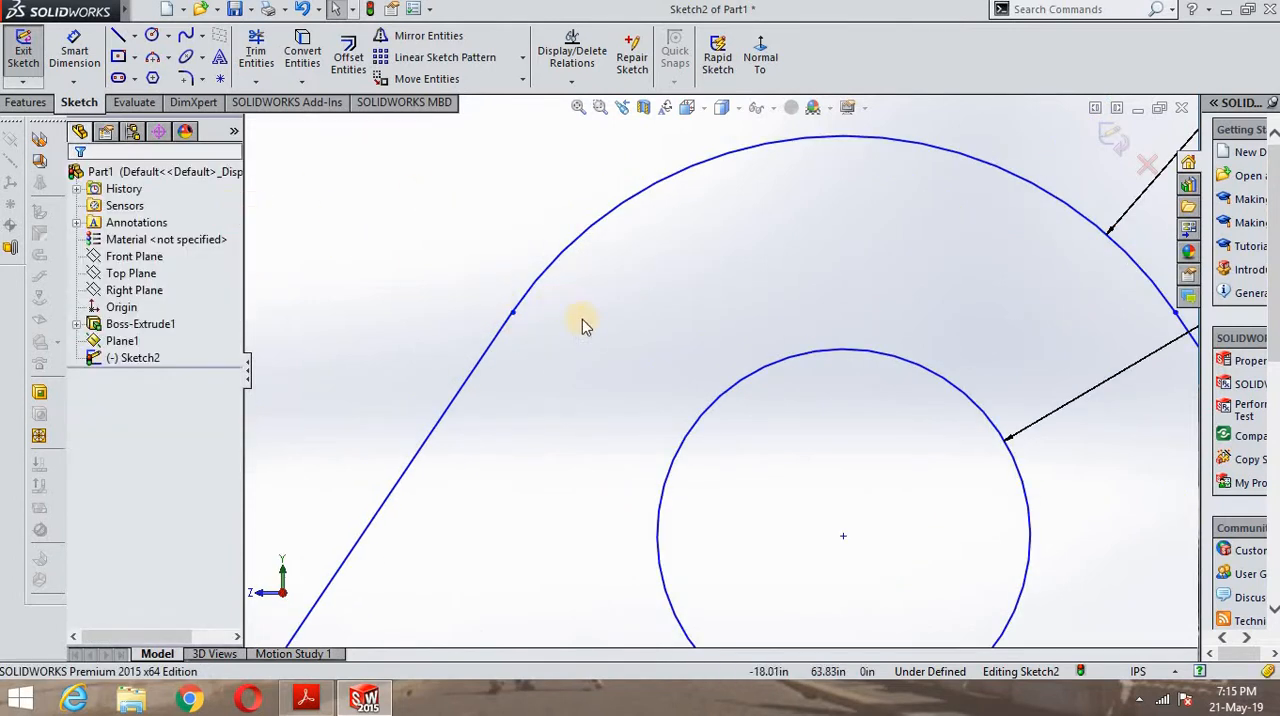
scroll(553, 325, down, 6)
scroll(456, 284, down, 2)
ctrl+middle_drag(484, 316, 683, 312)
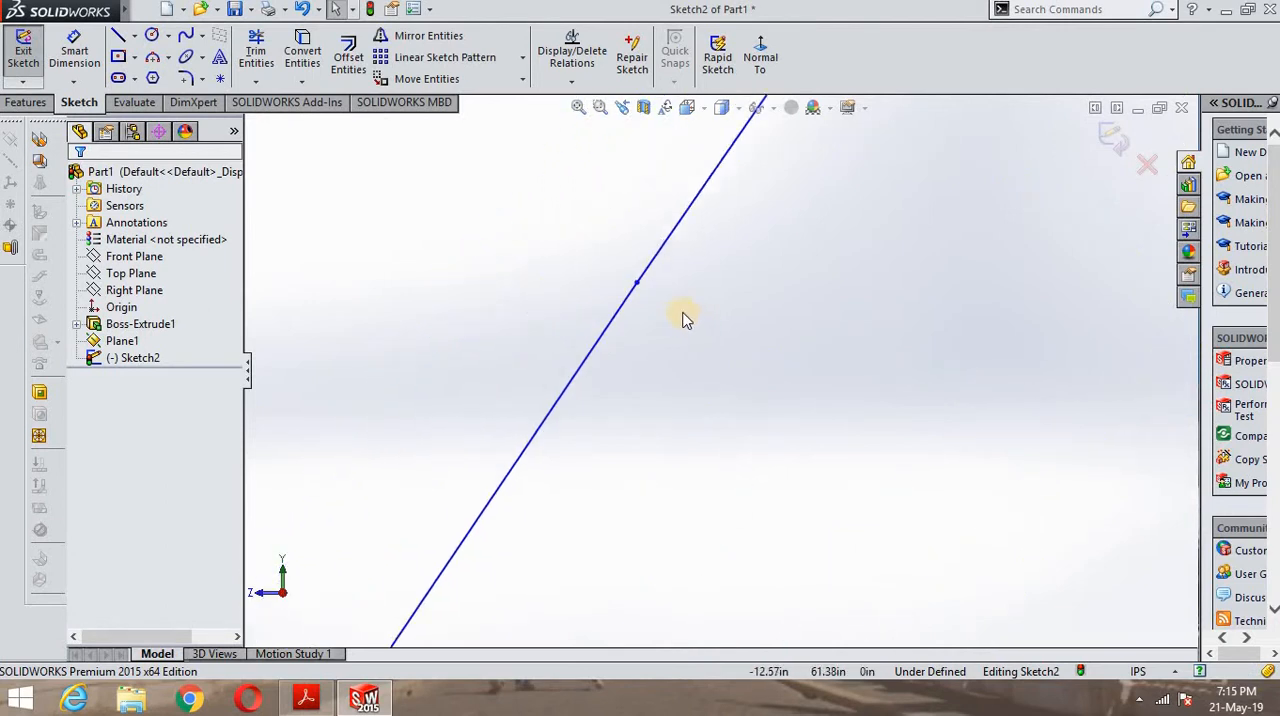
scroll(683, 312, down, 2)
scroll(671, 329, down, 5)
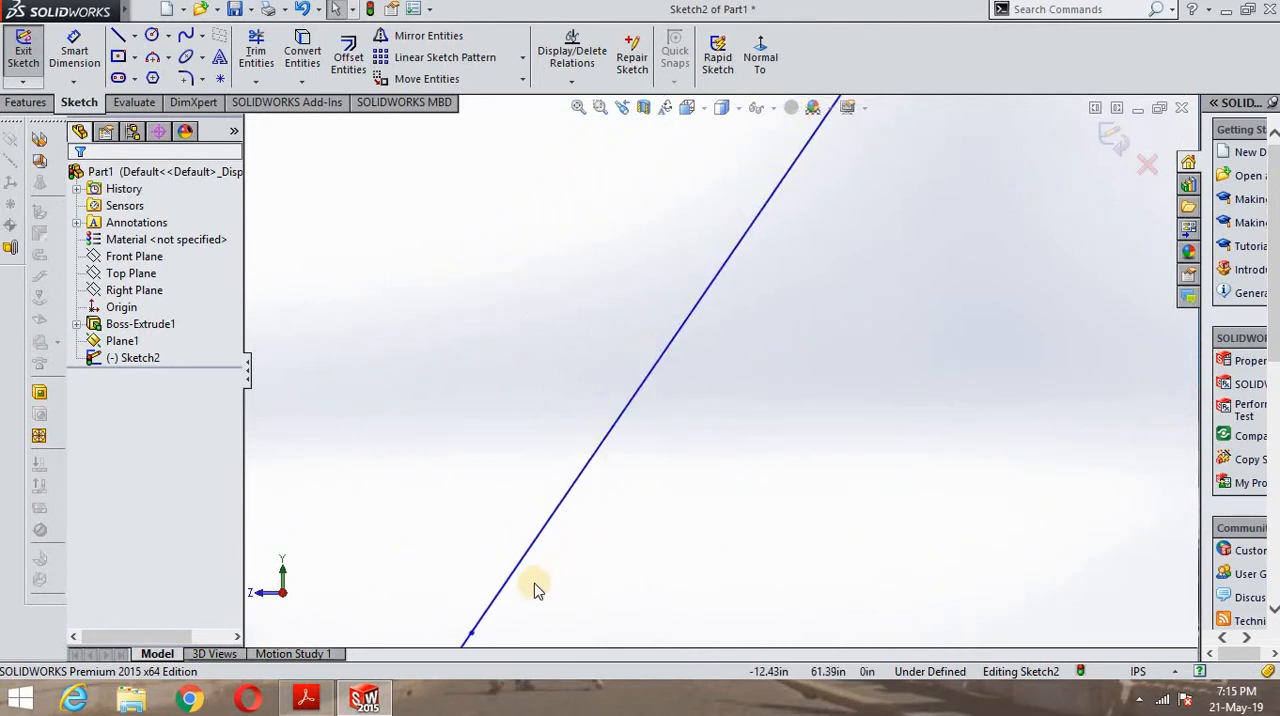
scroll(534, 584, down, 2)
scroll(506, 594, down, 2)
scroll(585, 530, down, 1)
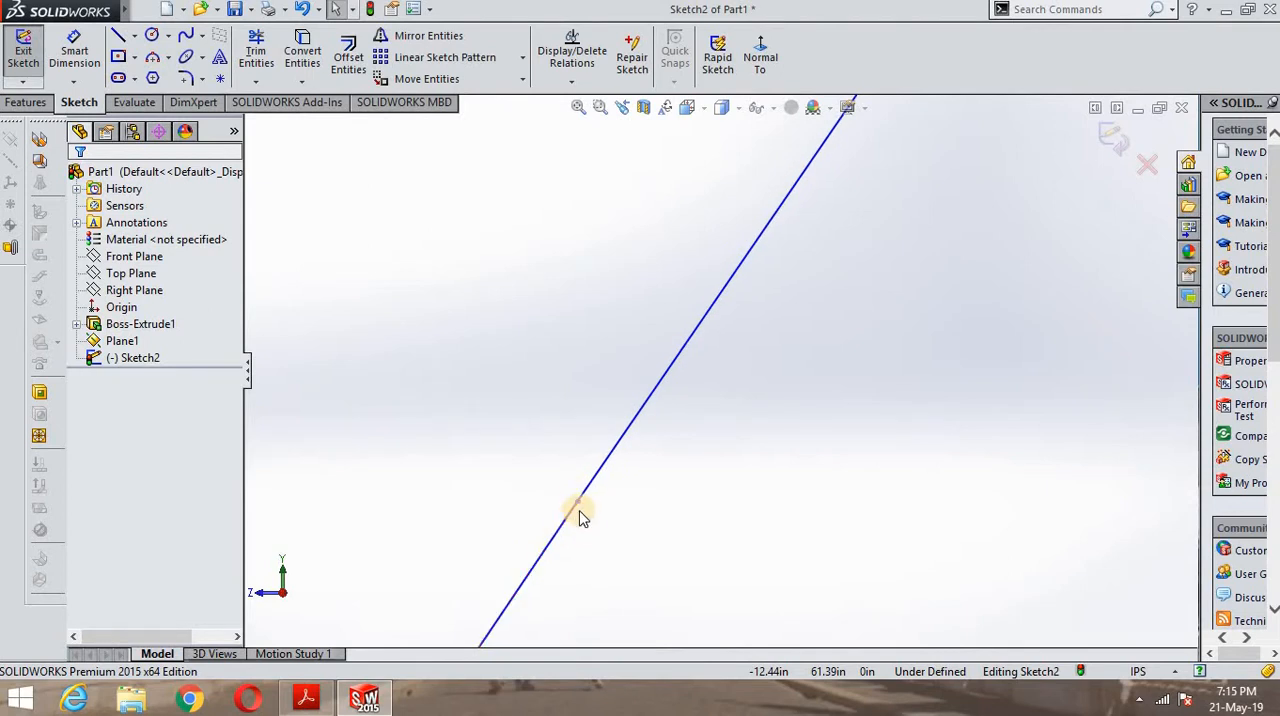
click(578, 503)
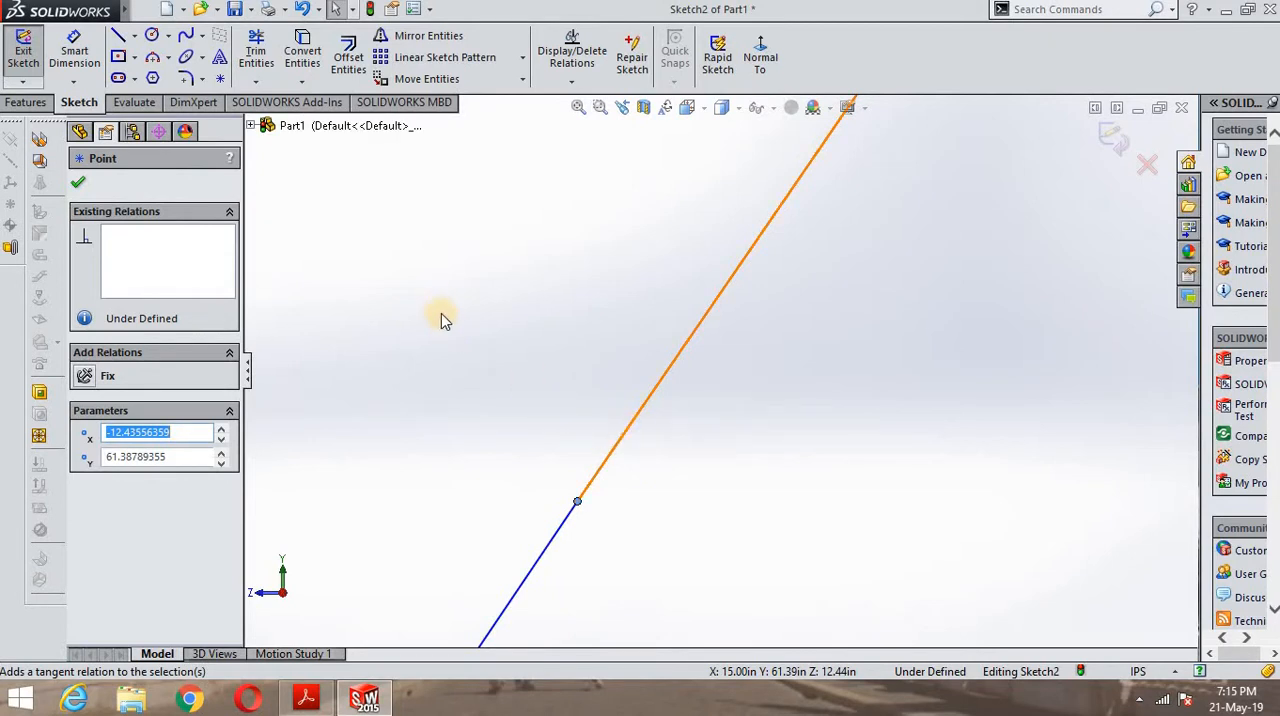
click(77, 184)
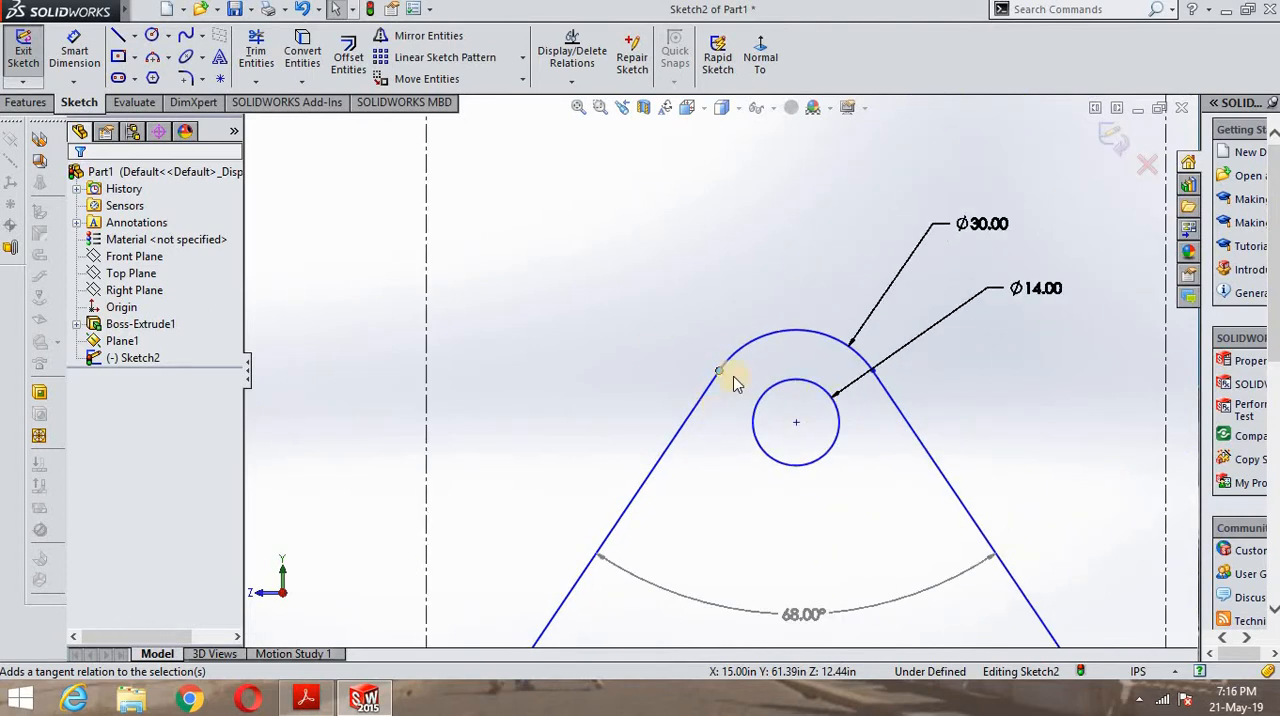
click(719, 371)
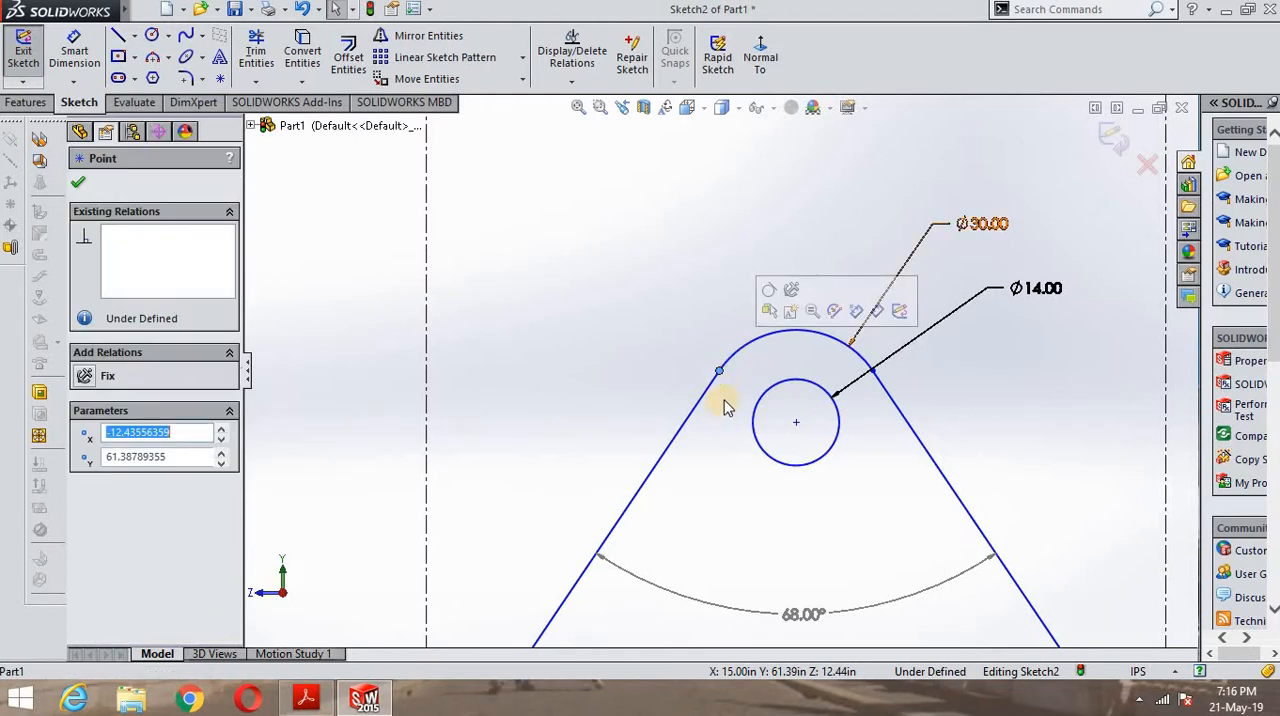
click(634, 352)
scroll(764, 413, down, 5)
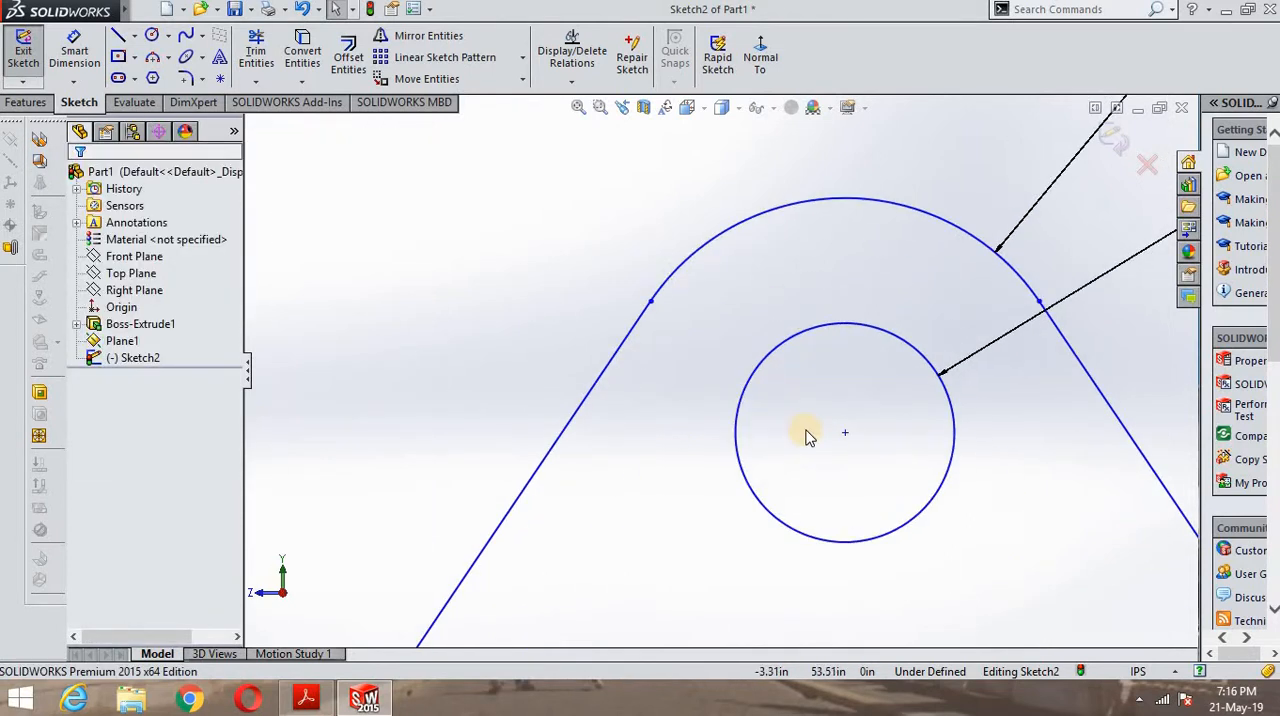
scroll(854, 466, up, 8)
scroll(788, 510, down, 3)
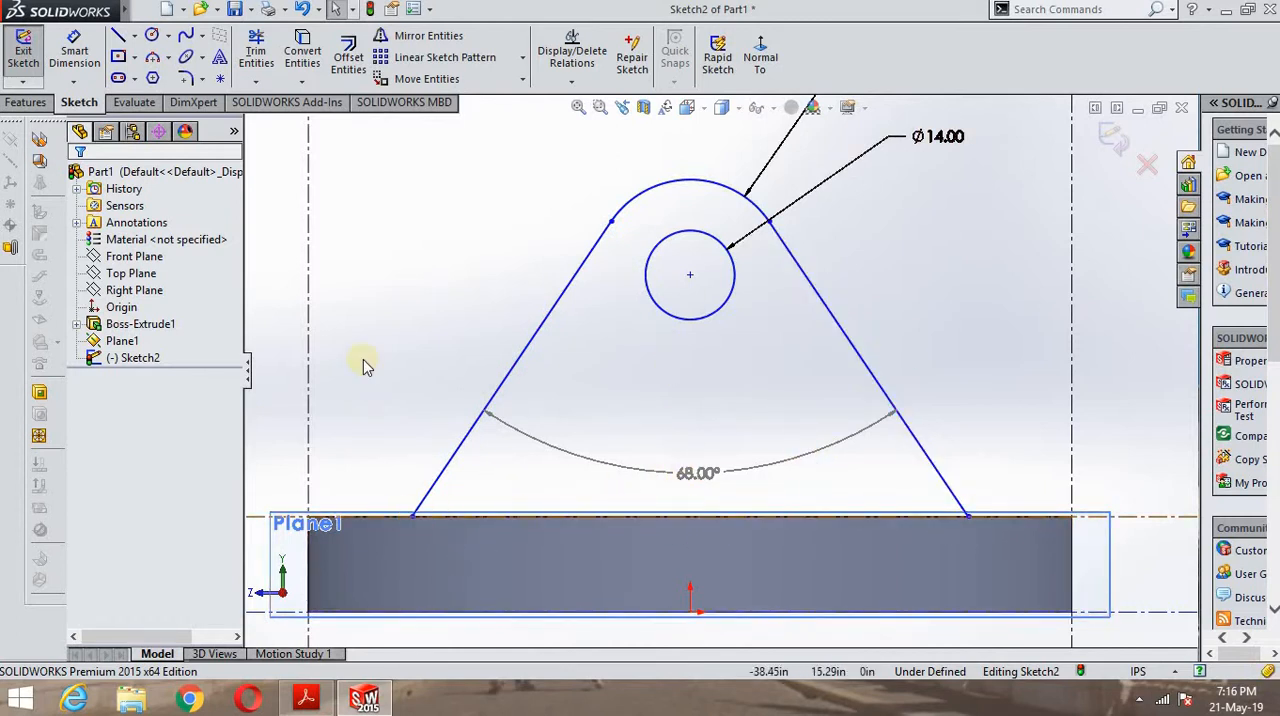
- Close the lug profile with a horizontal line between the lower ends of the slanted lines and exit the sketch
click(117, 35)
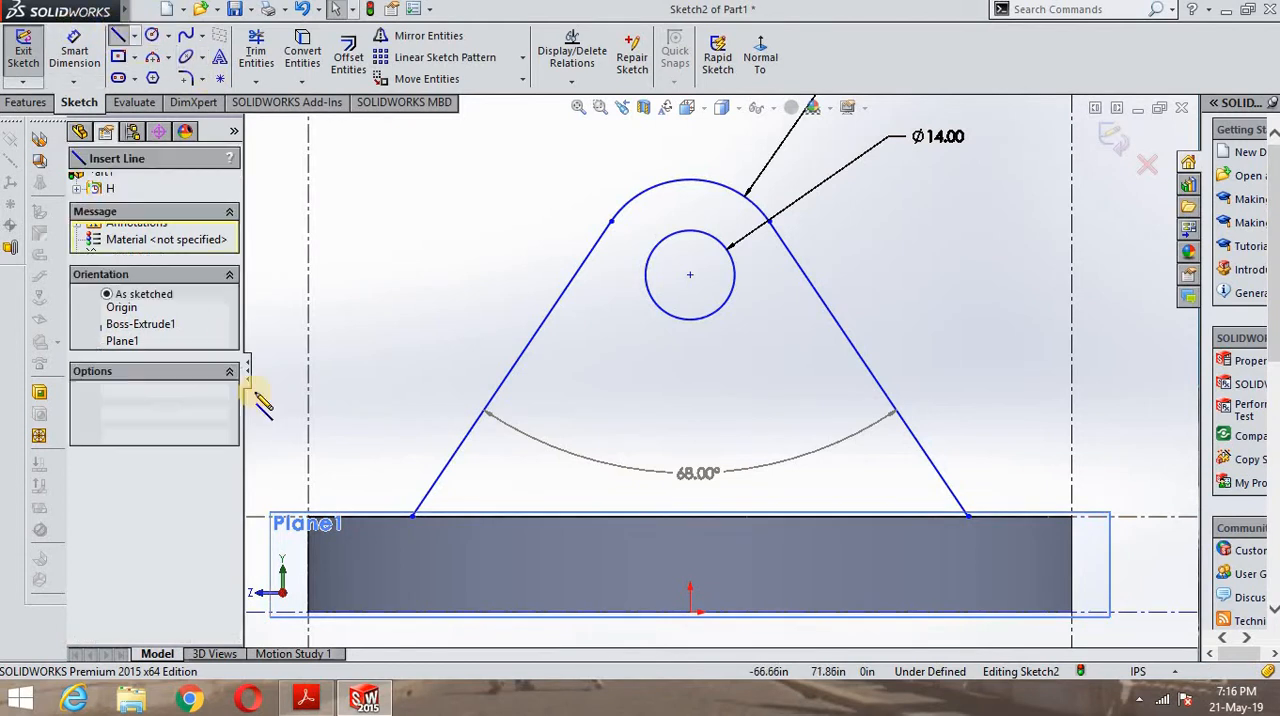
click(415, 518)
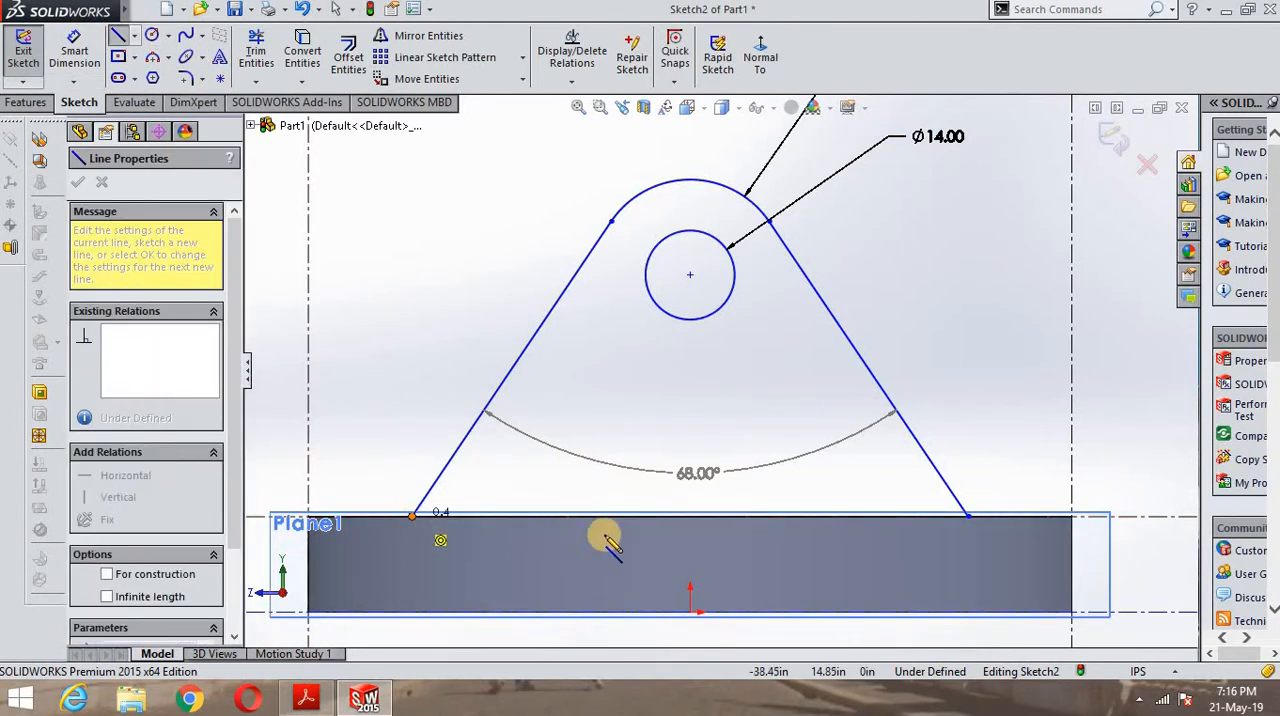
double_click(968, 518)
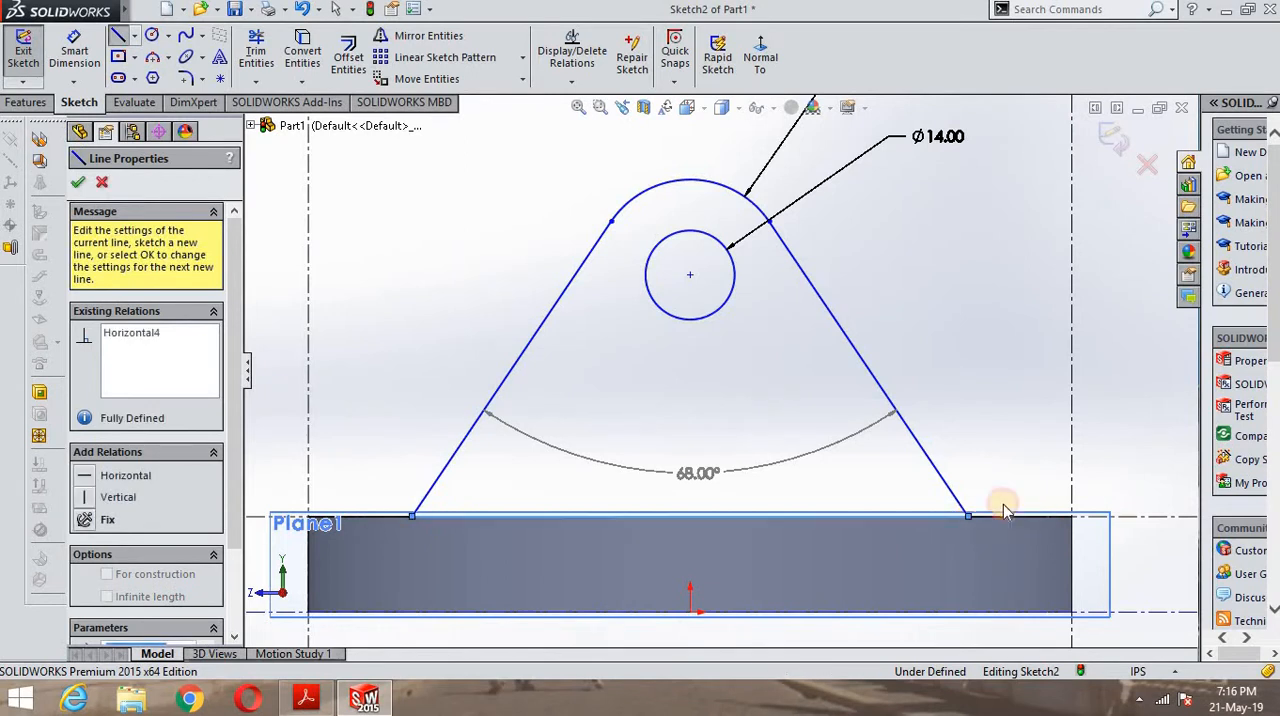
right_click(965, 342)
click(990, 423)
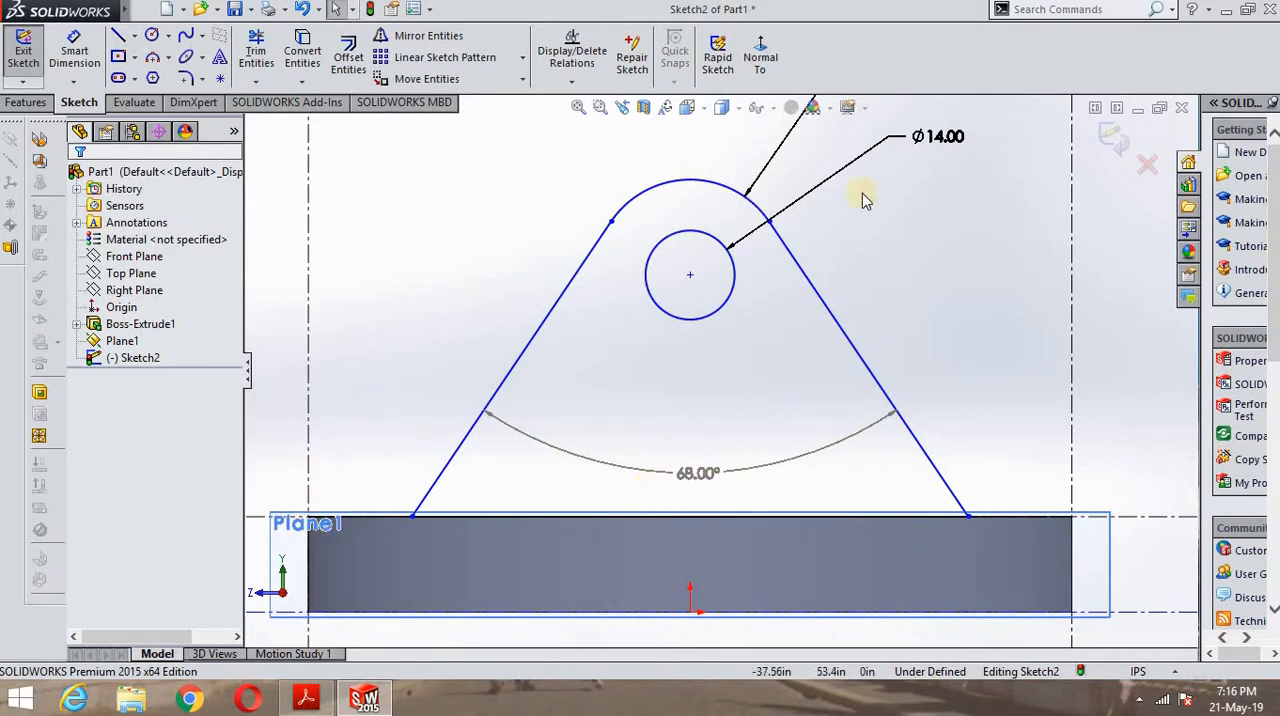
click(1112, 135)
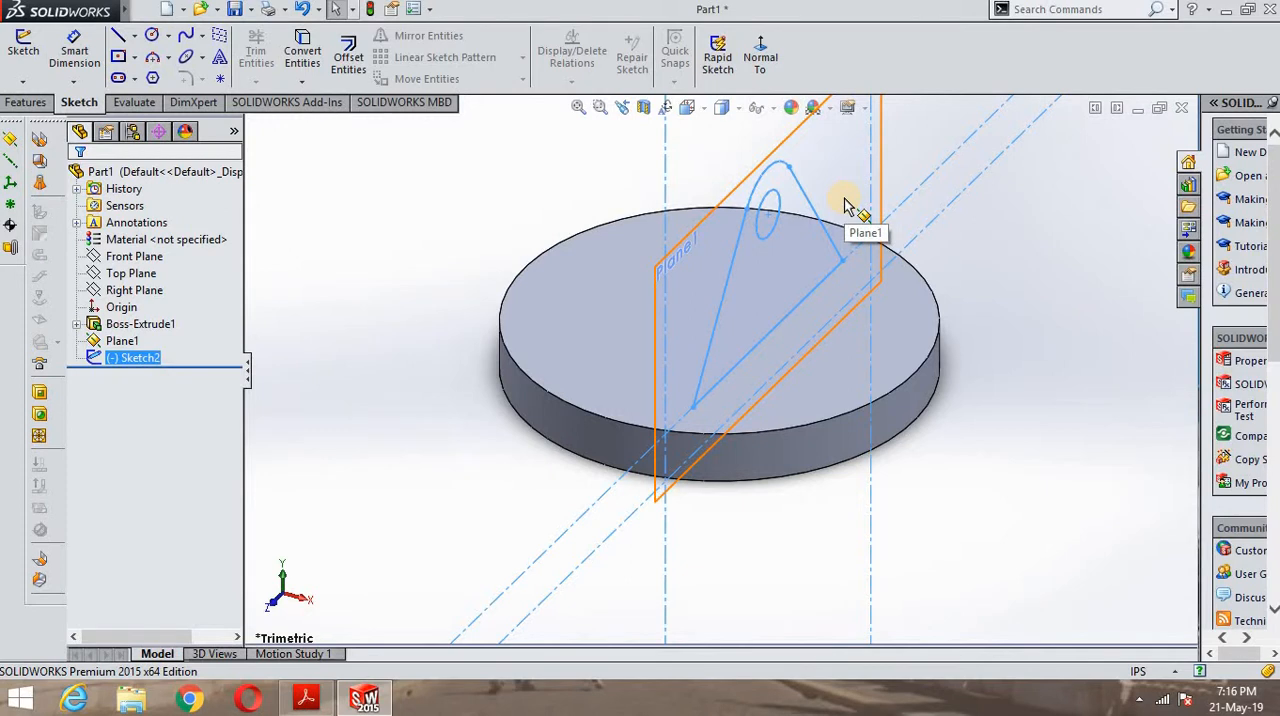
- Extrude the lug profile to a blind depth of 12 in, checking the lug thickness in the PDF drawing
click(25, 102)
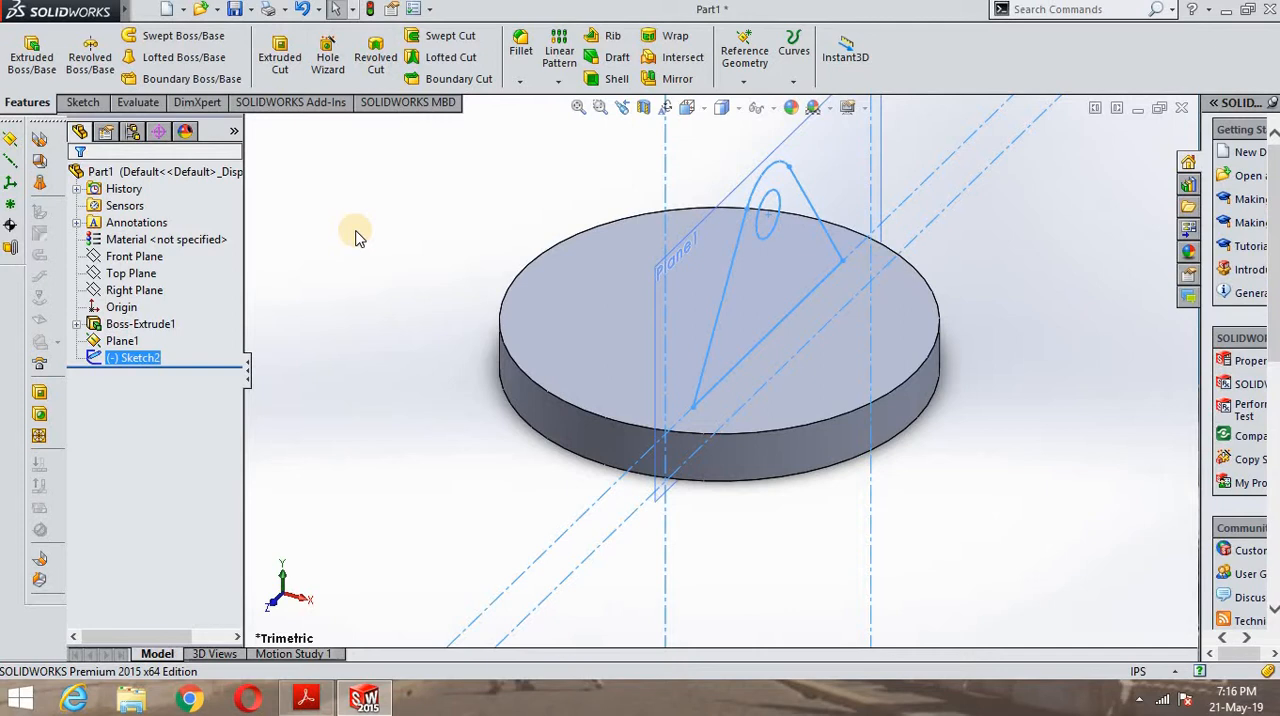
click(32, 55)
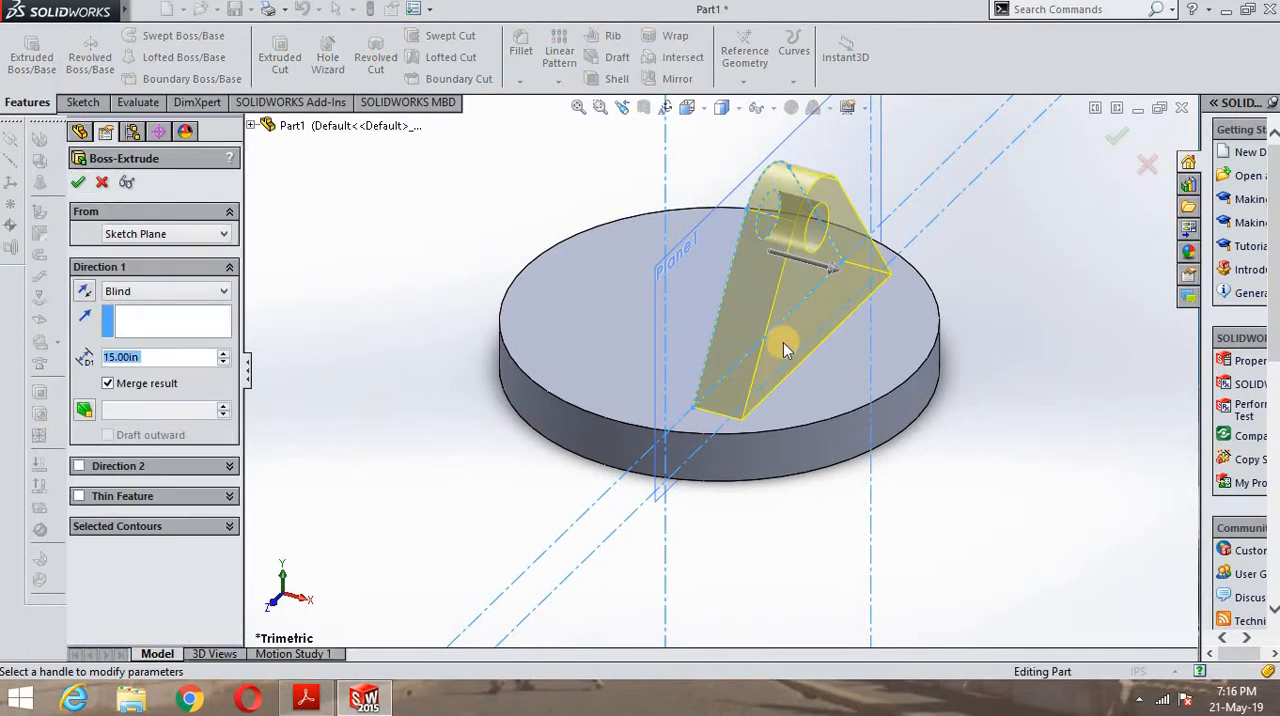
scroll(664, 275, down, 2)
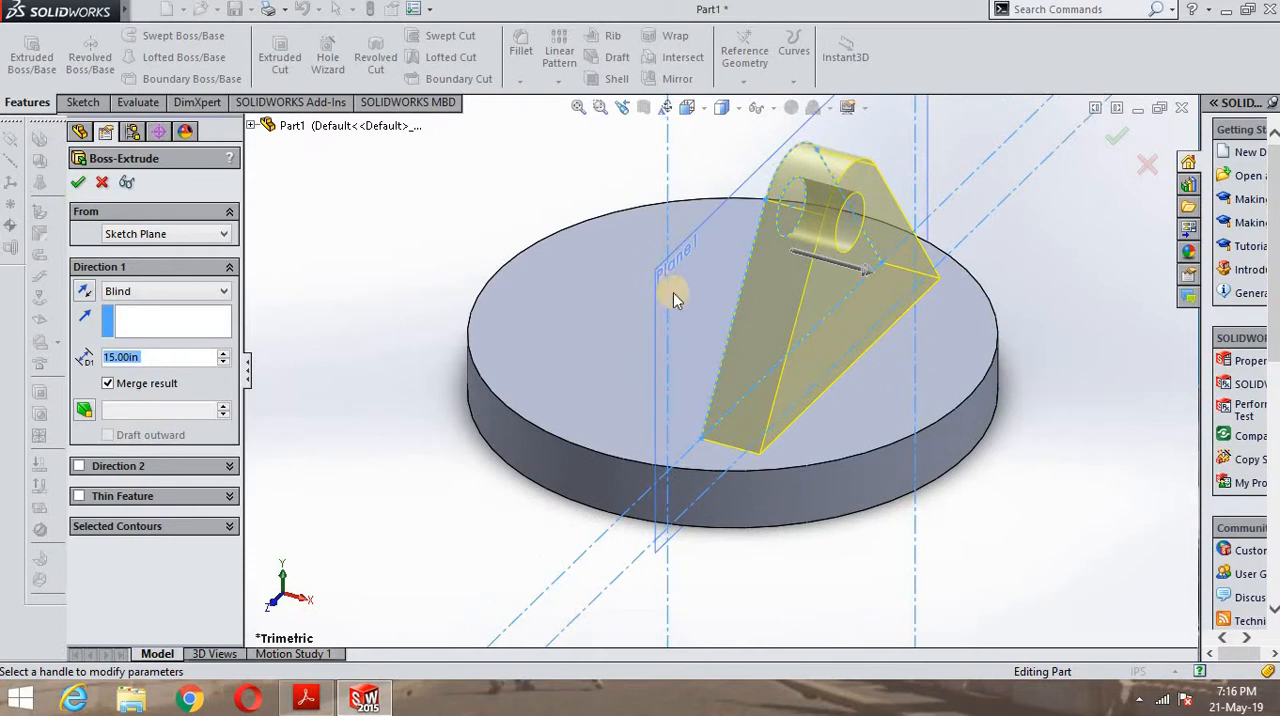
mouse_move(673, 295)
middle_down()
mouse_move(686, 305)
mouse_move(685, 290)
middle_up()
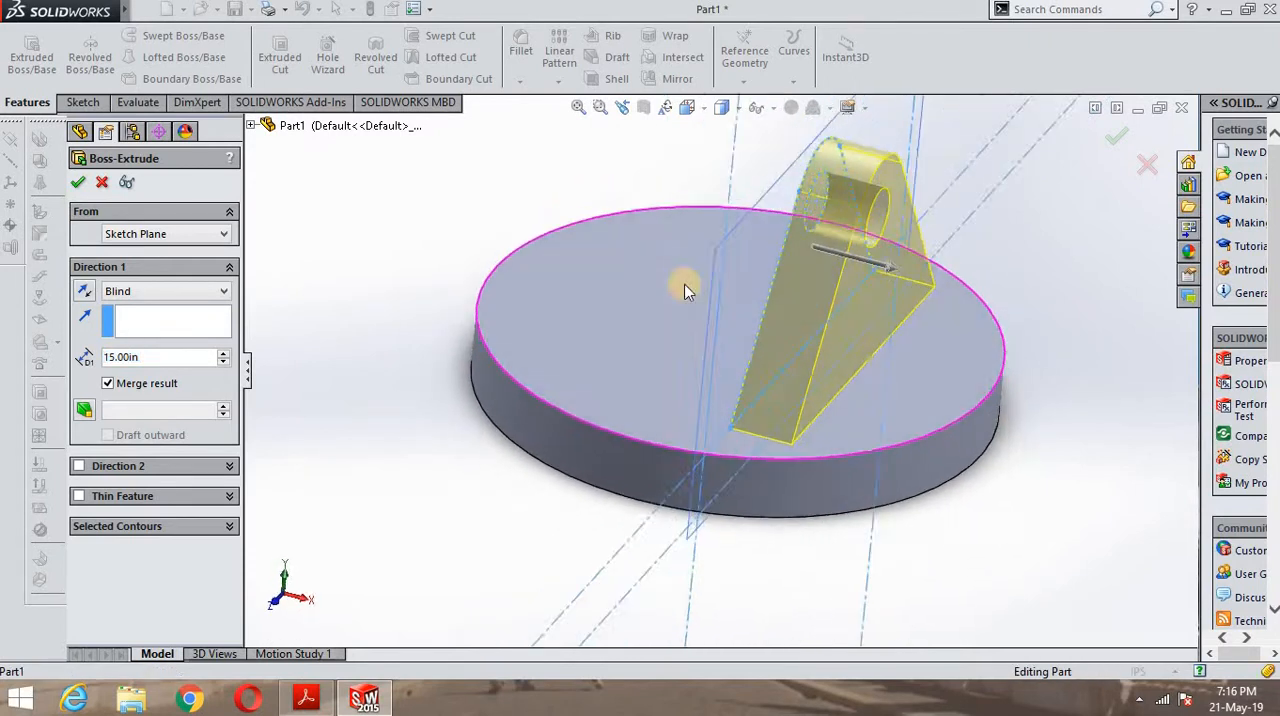
click(308, 704)
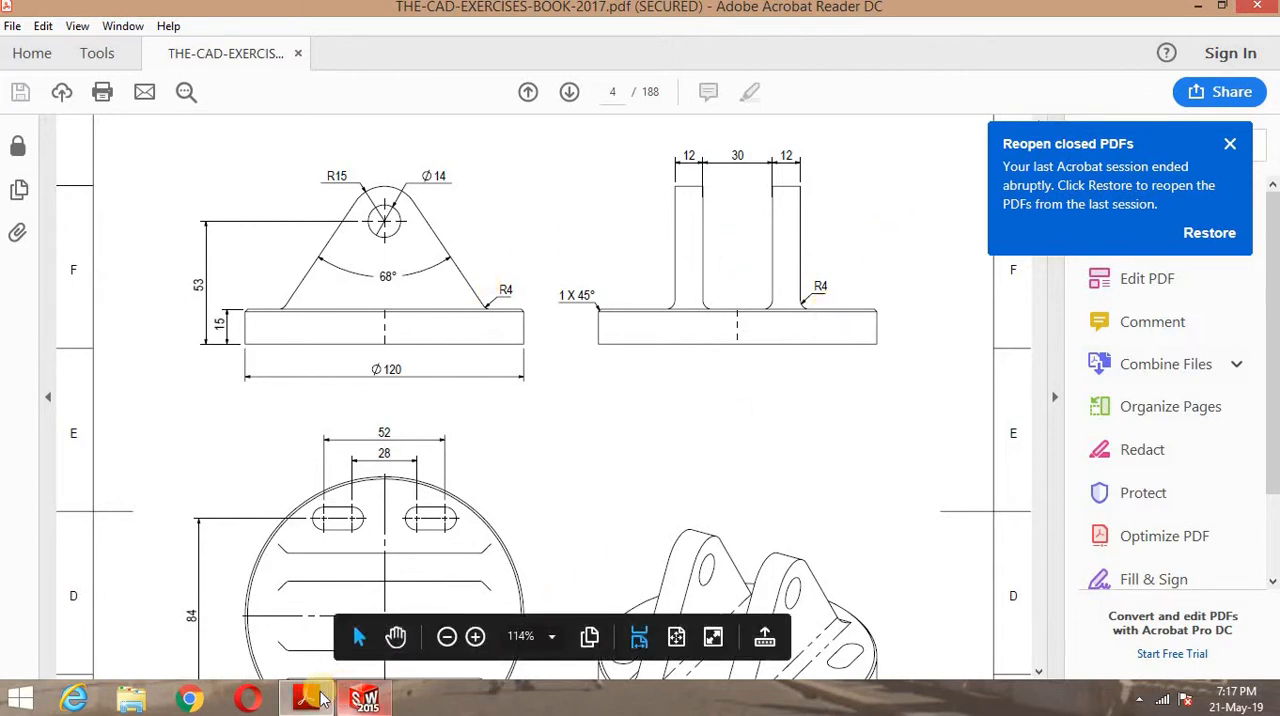
click(362, 697)
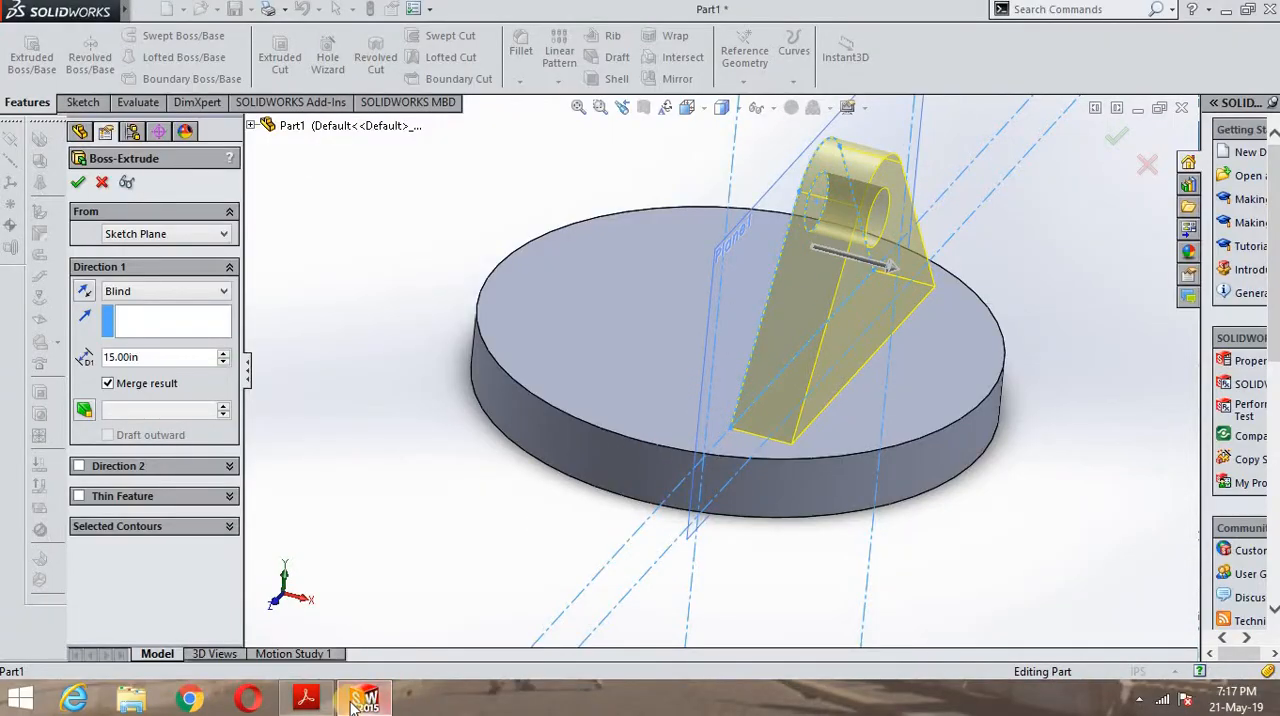
click(306, 697)
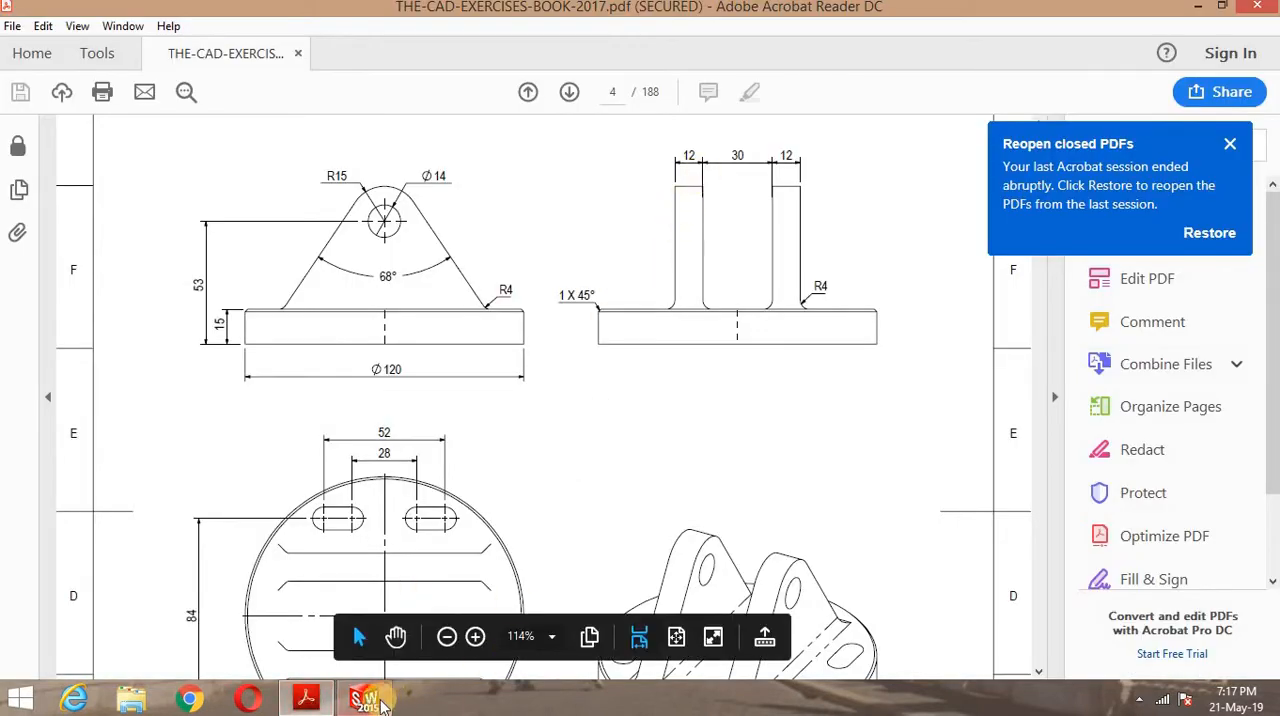
click(378, 703)
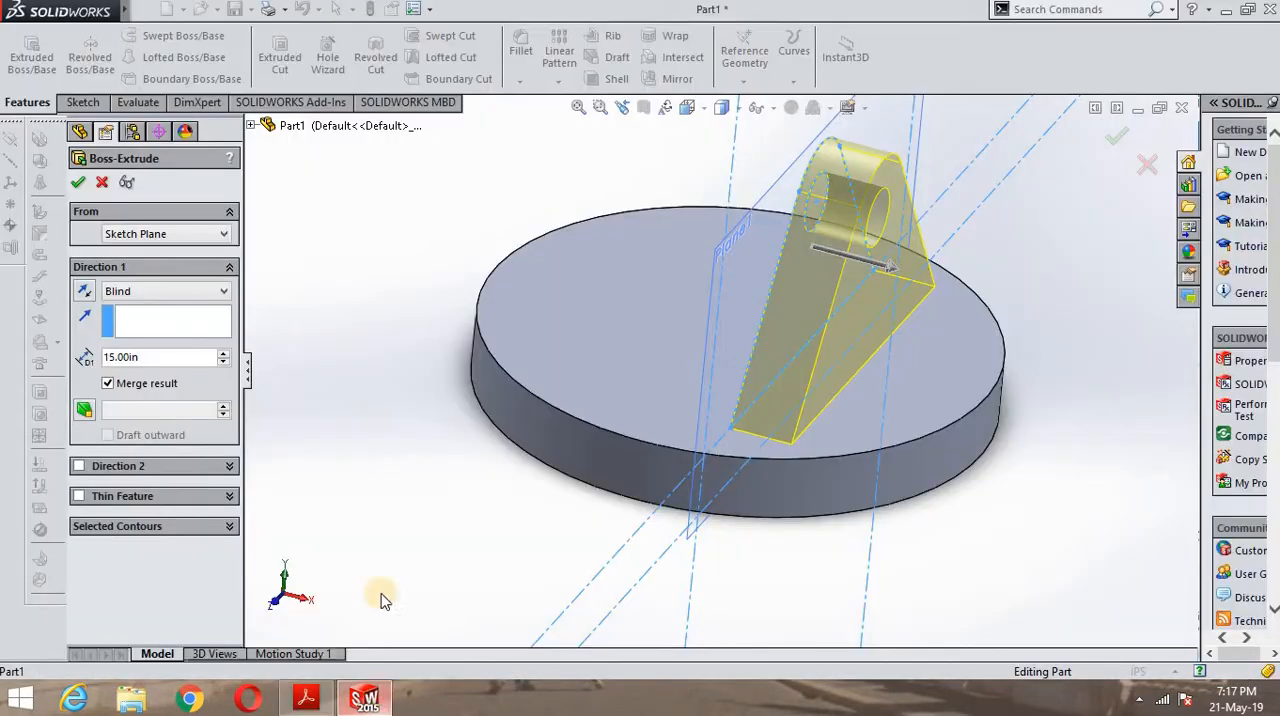
double_click(160, 357)
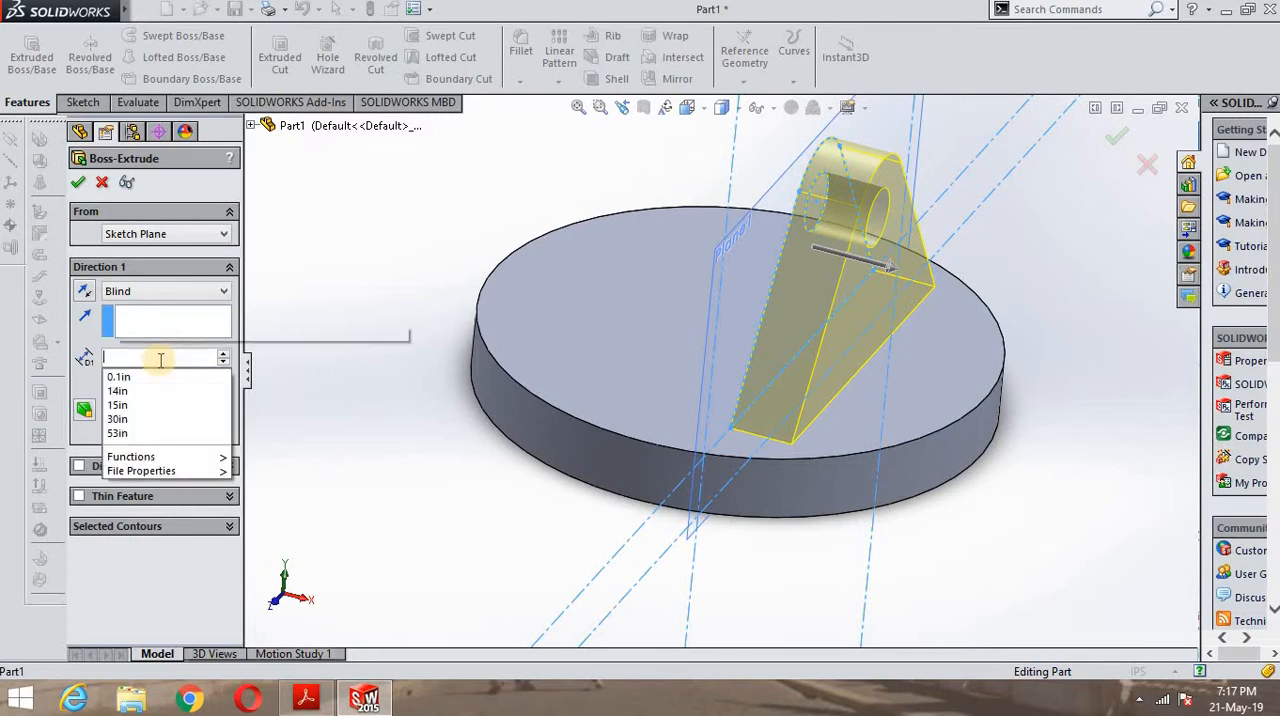
text(12)
key(Return)
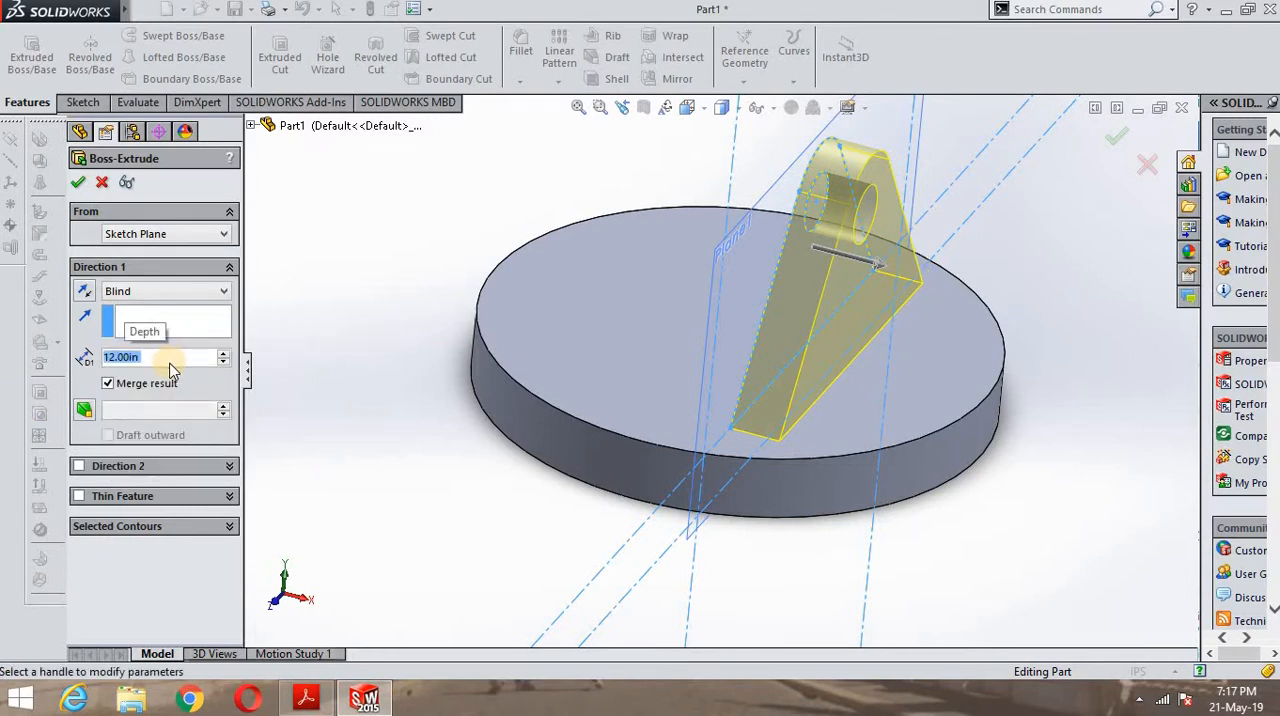
click(88, 181)
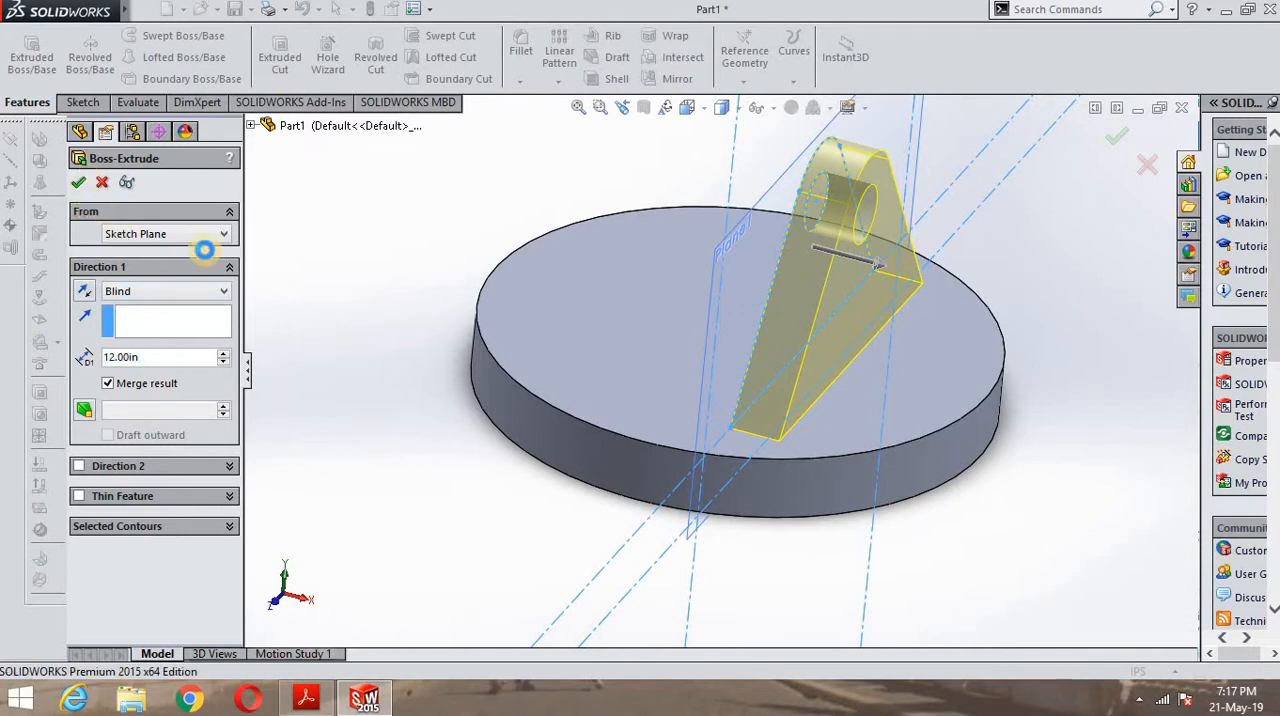
middle_drag(500, 237, 600, 261)
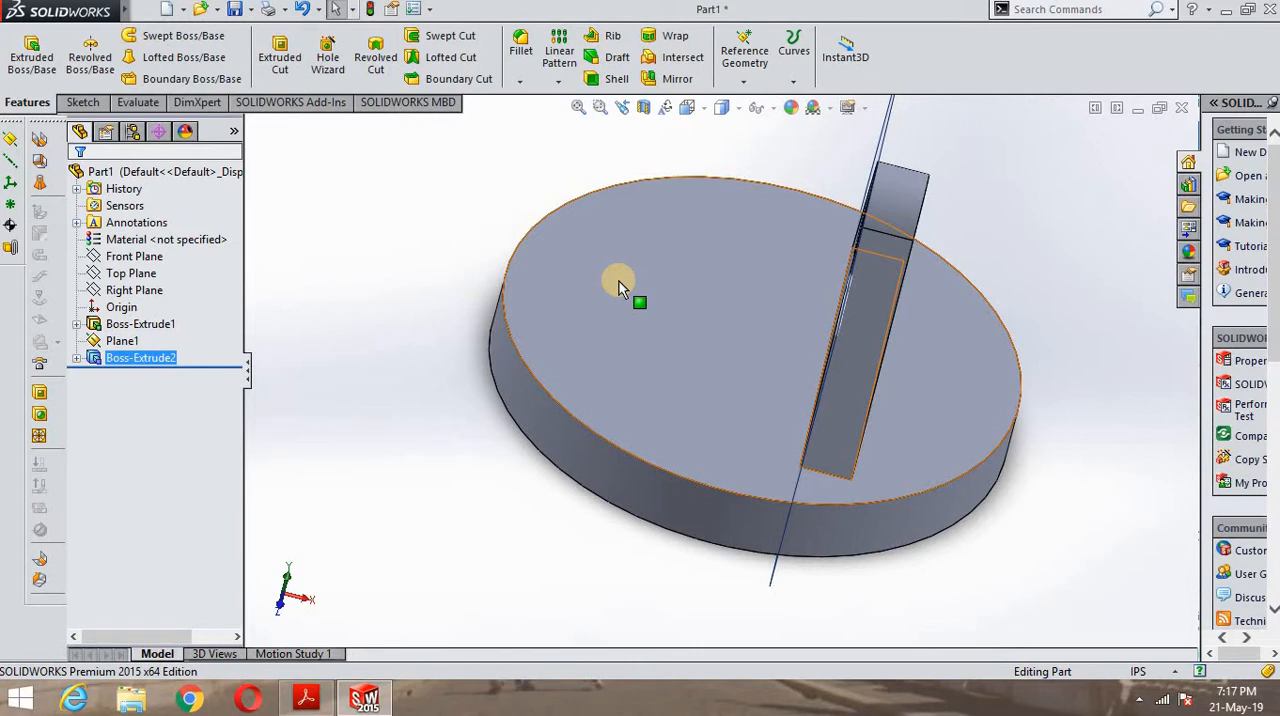
click(684, 84)
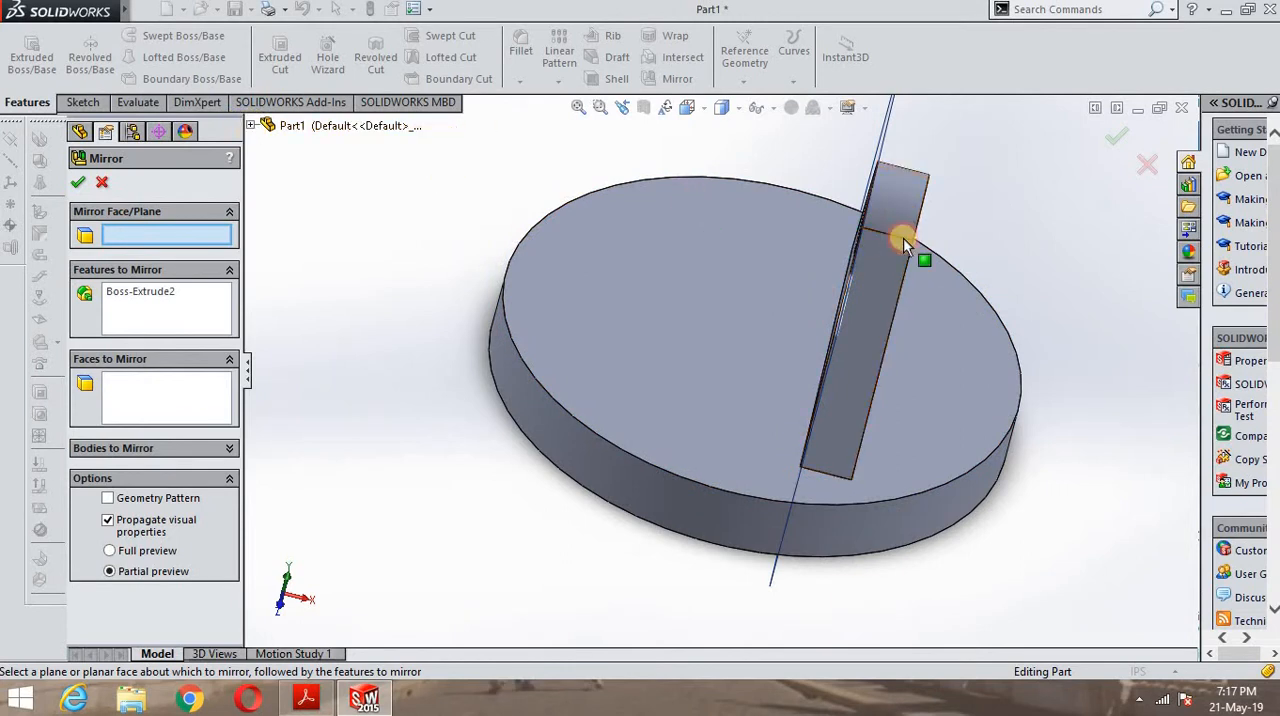
click(896, 308)
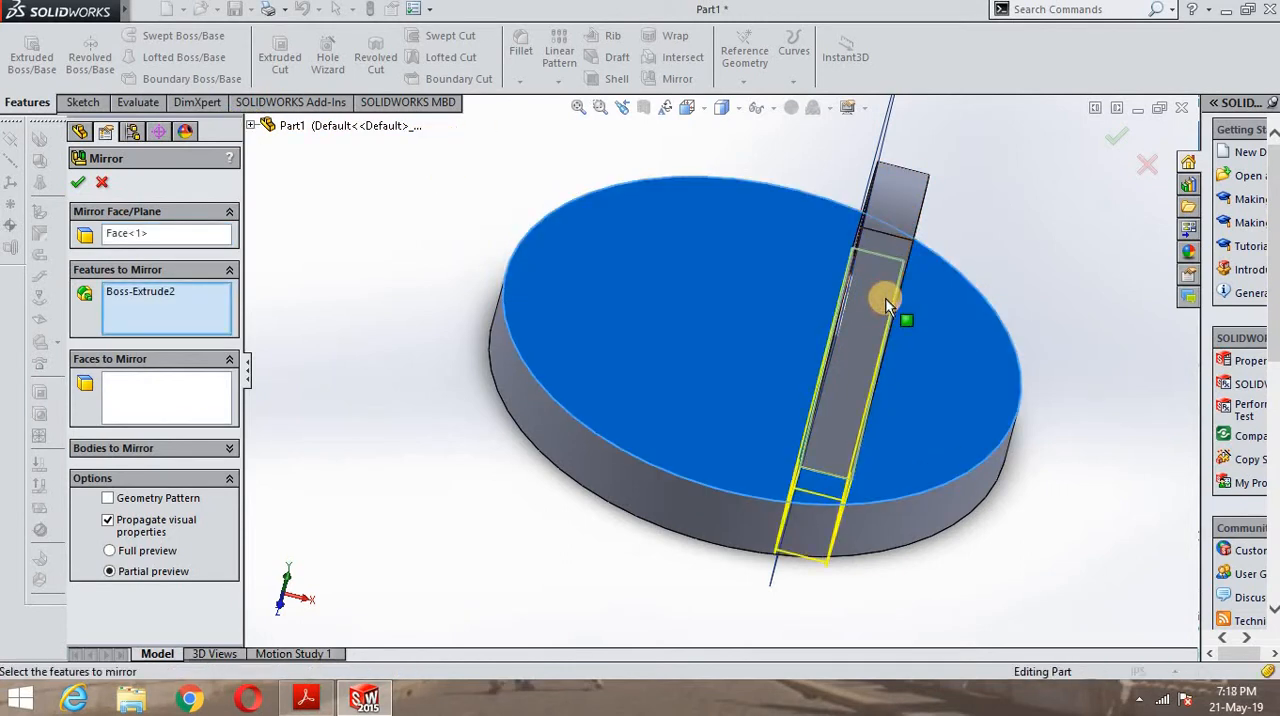
click(104, 181)
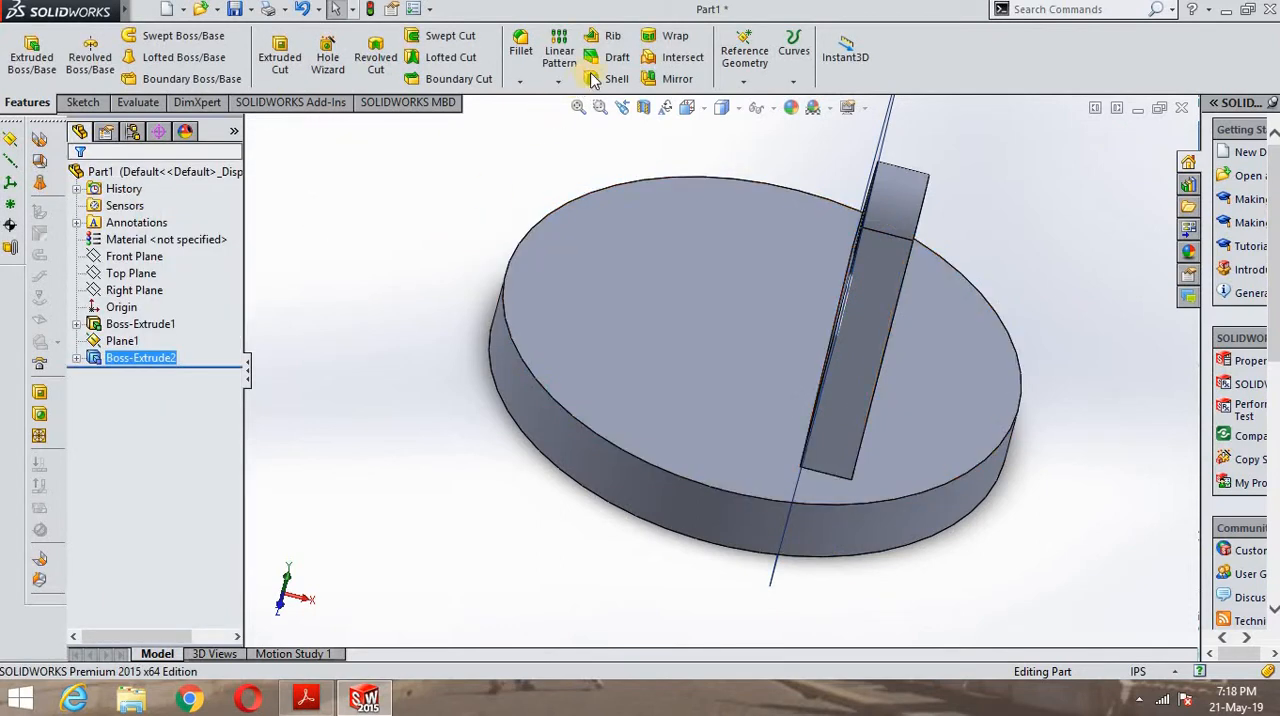
click(670, 78)
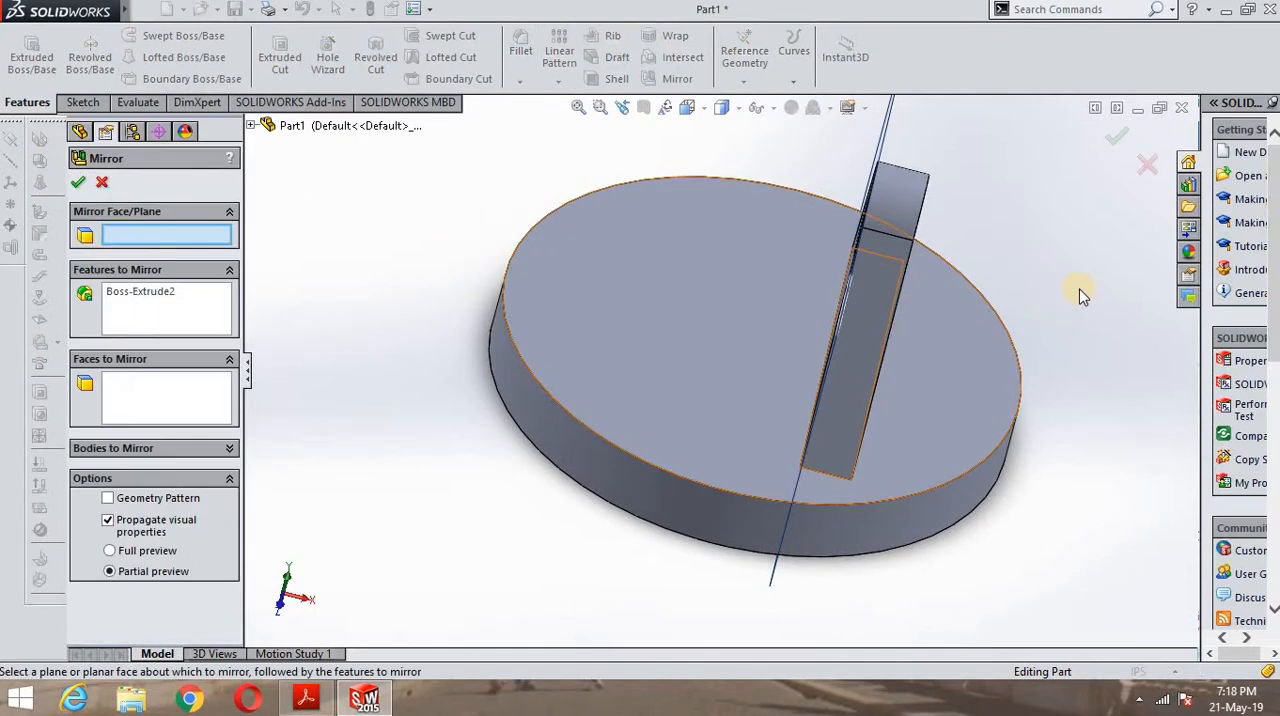
middle_drag(1030, 271, 1018, 267)
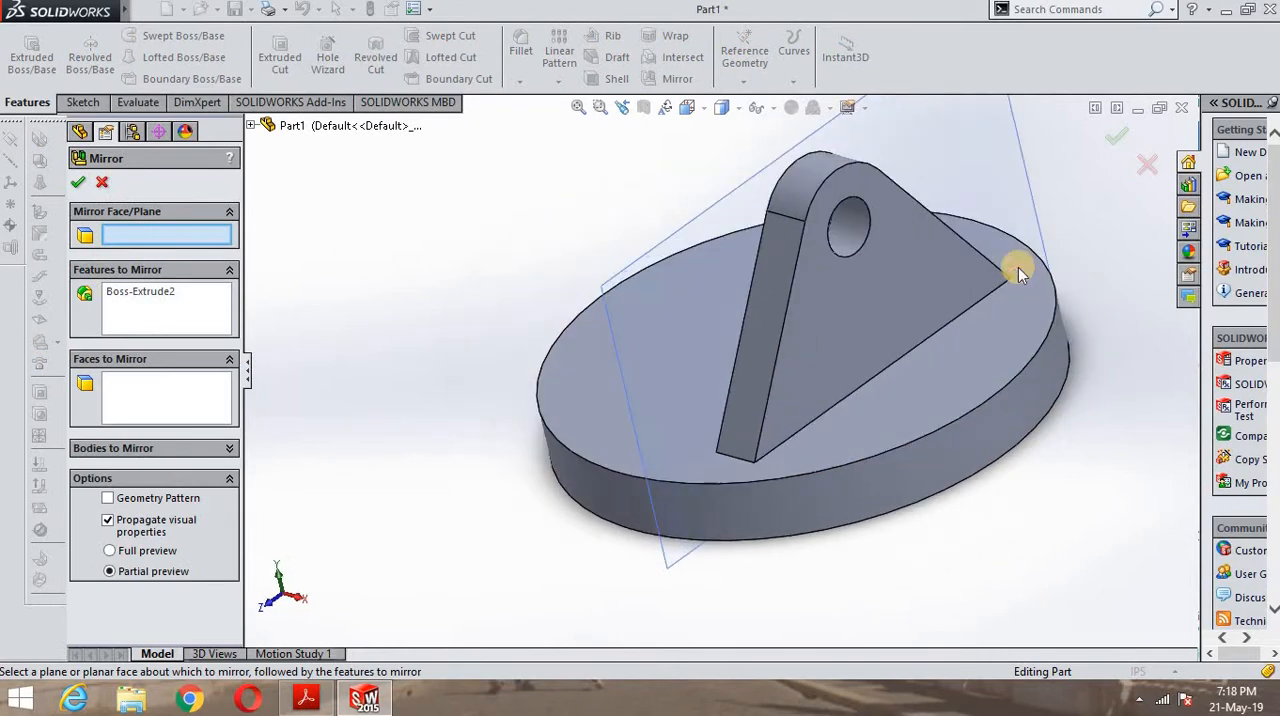
click(834, 283)
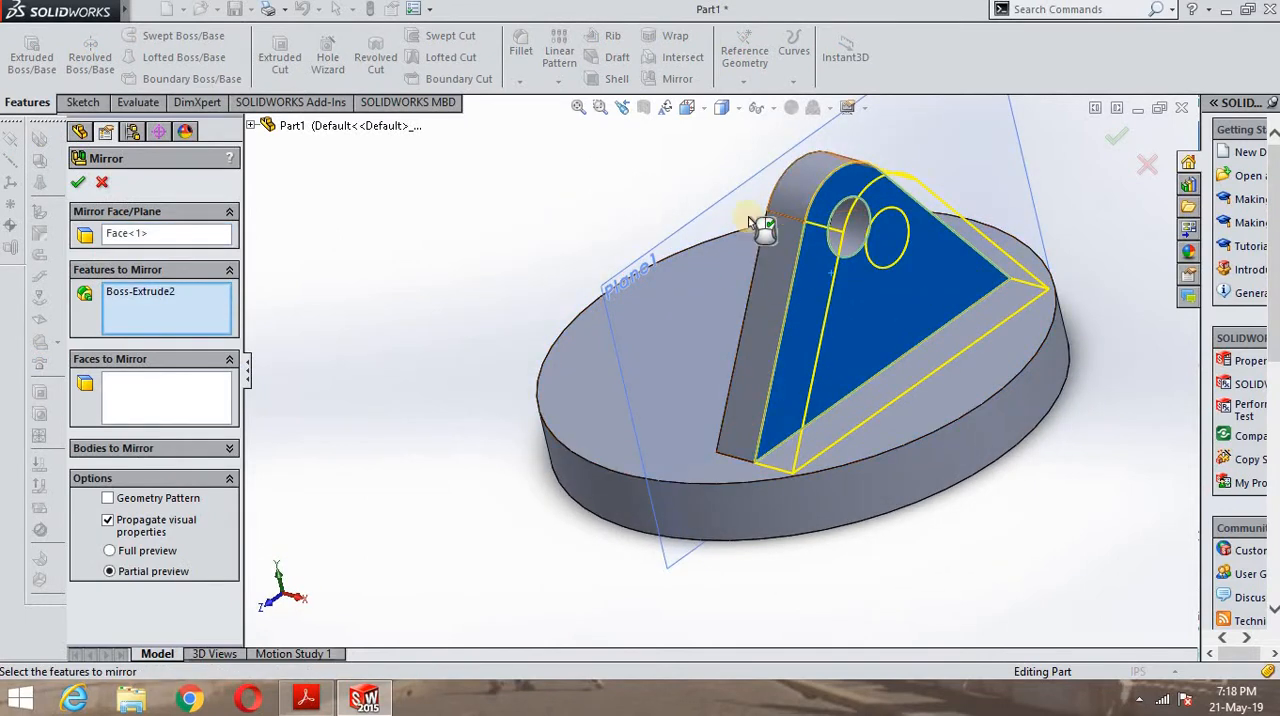
middle_drag(495, 272, 543, 292)
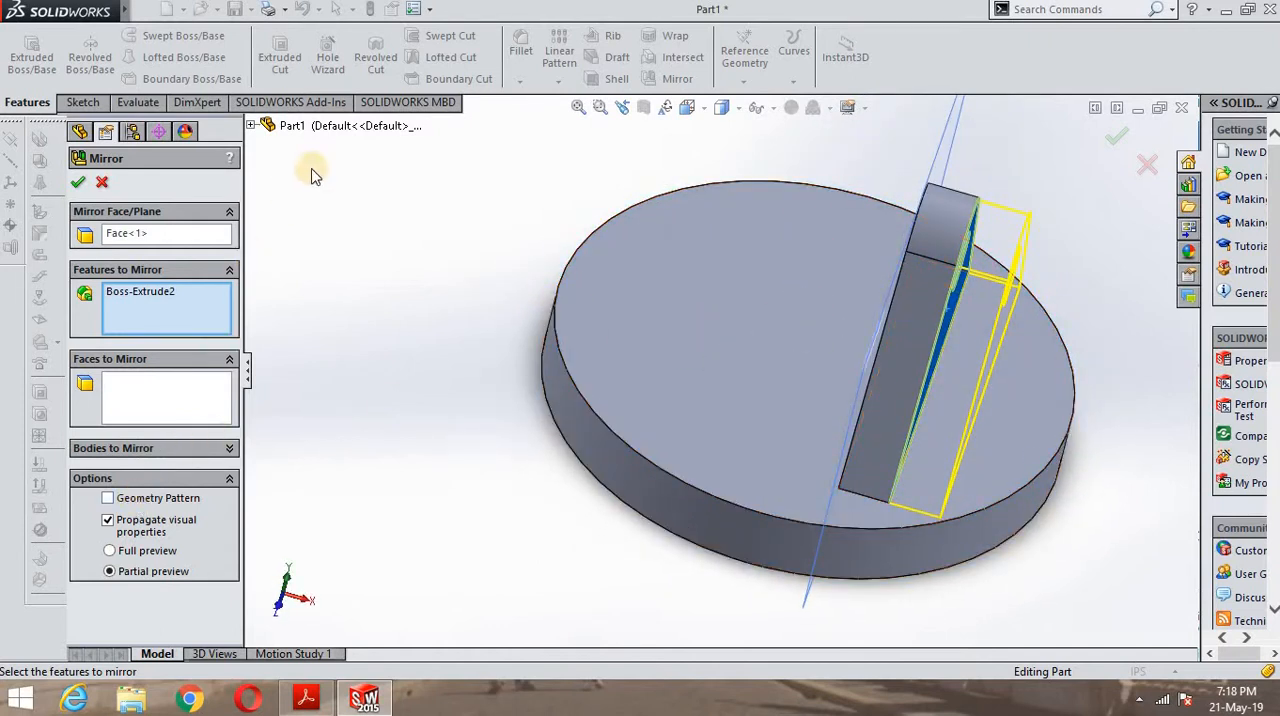
click(253, 126)
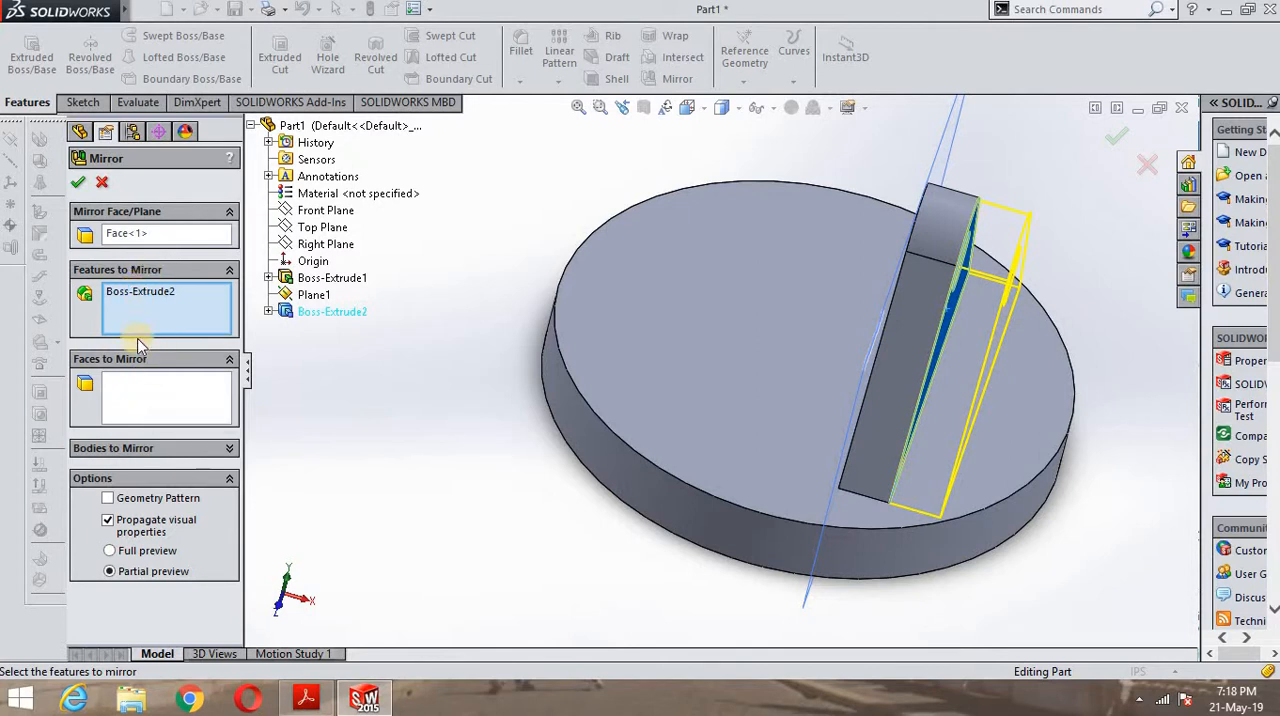
click(143, 389)
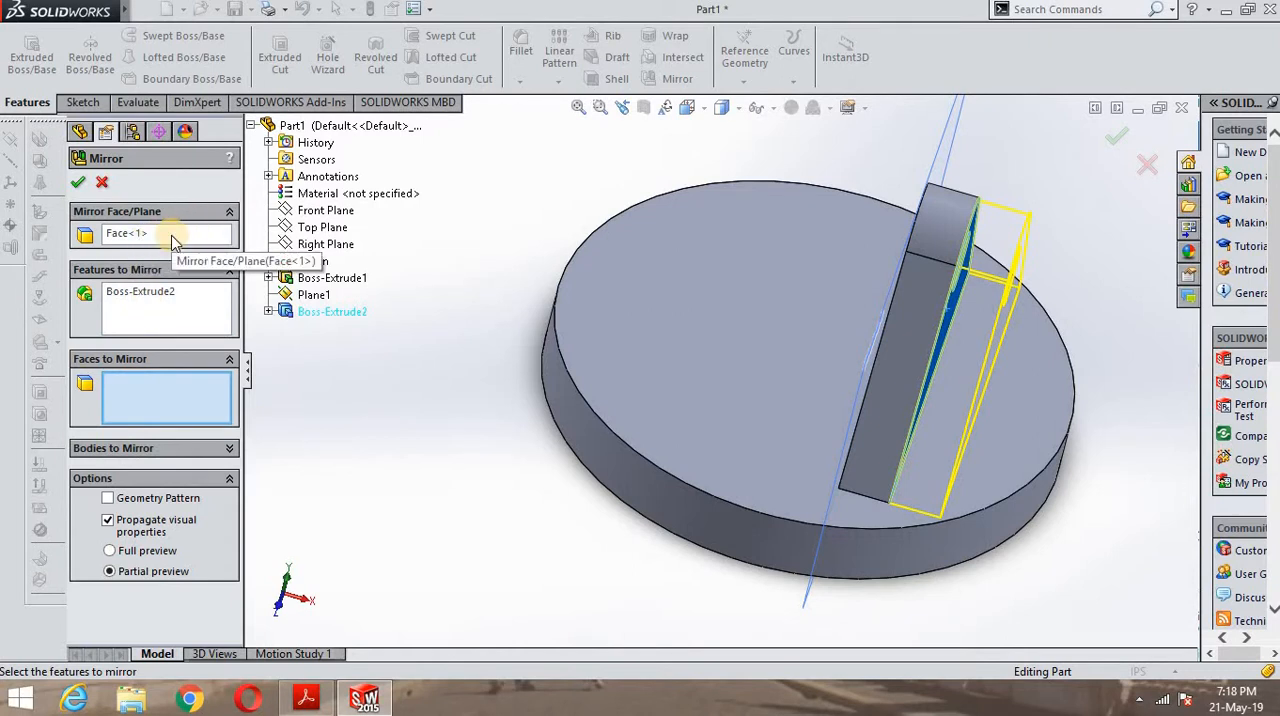
click(103, 184)
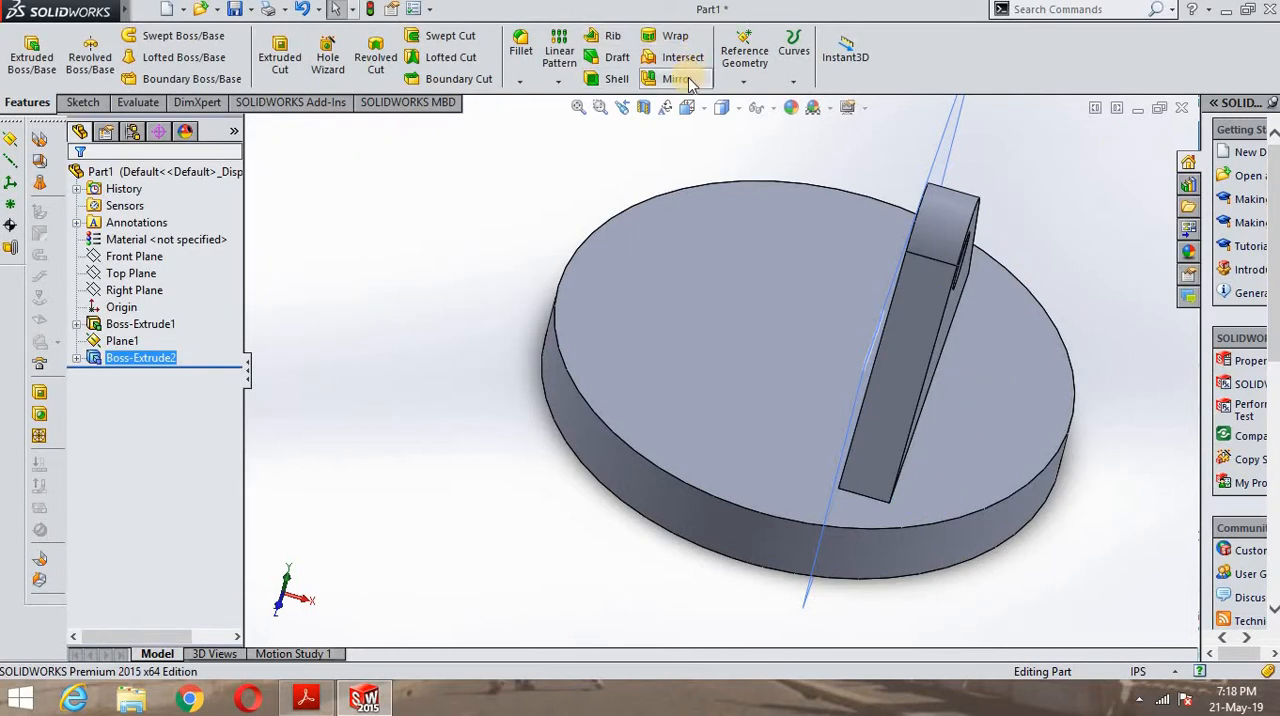
- Mirror the extruded lug about the Right Plane to add the second lug on the base
click(677, 80)
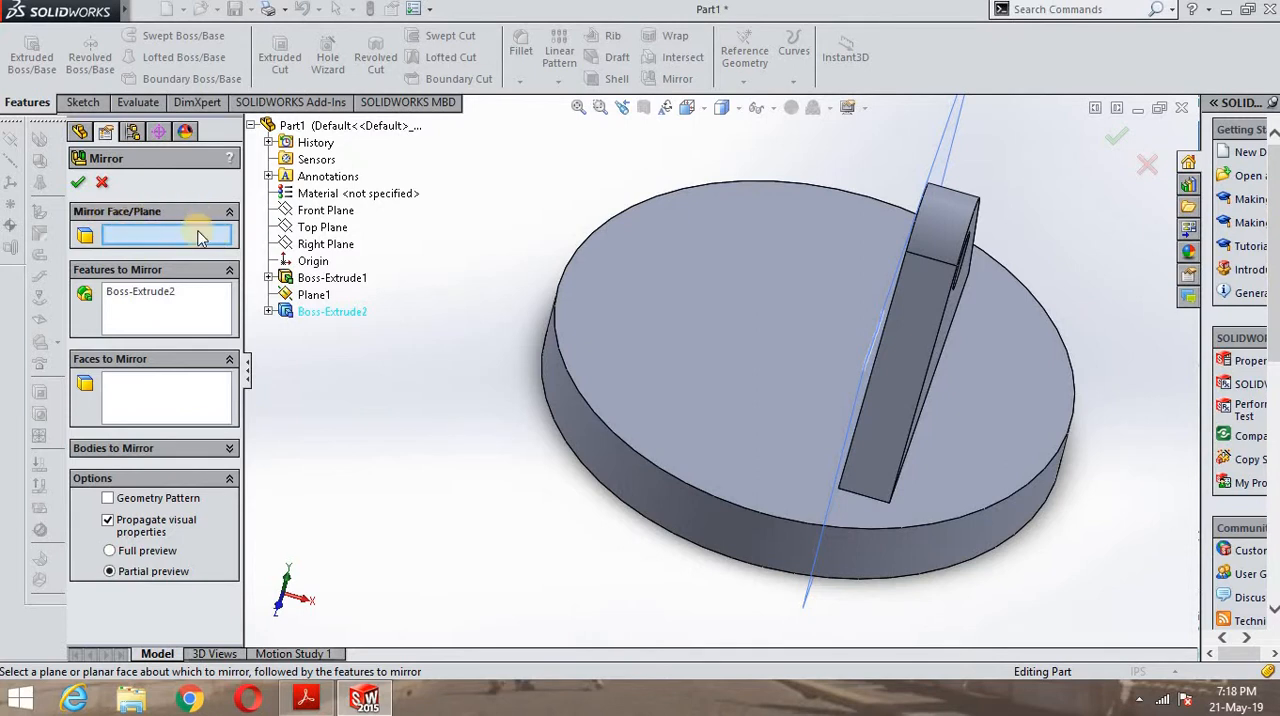
click(322, 245)
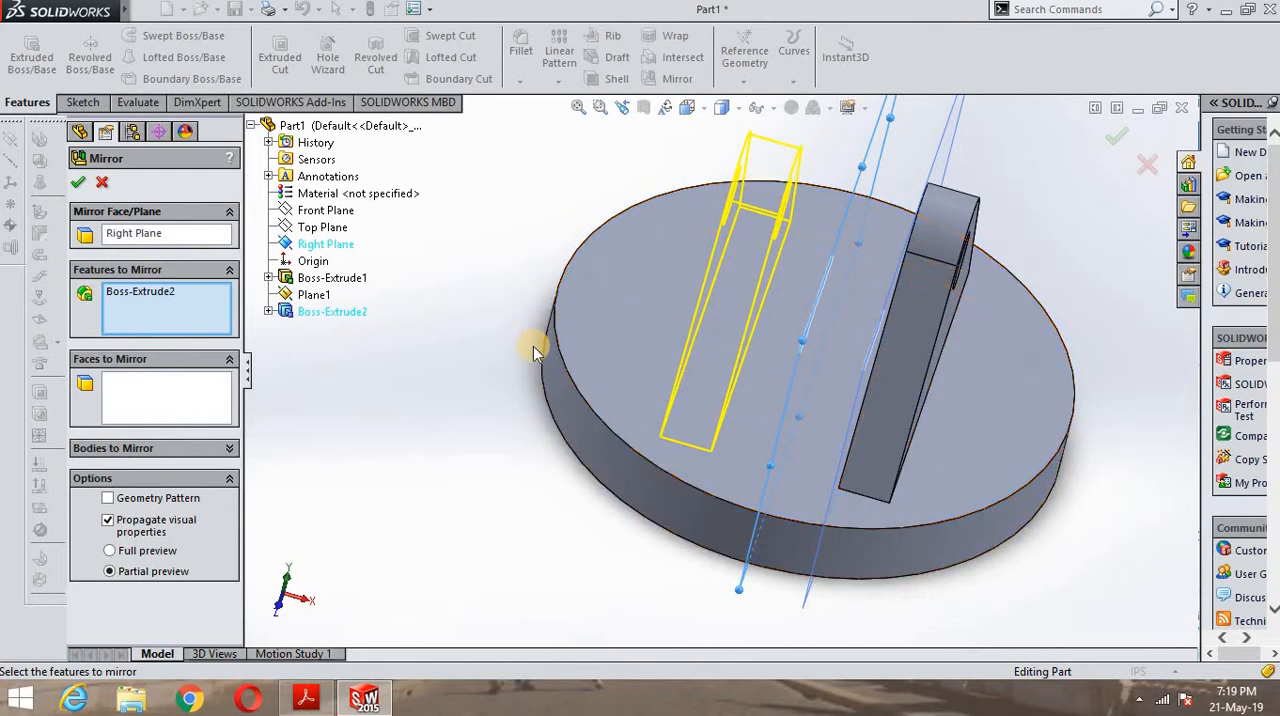
middle_drag(490, 432, 466, 354)
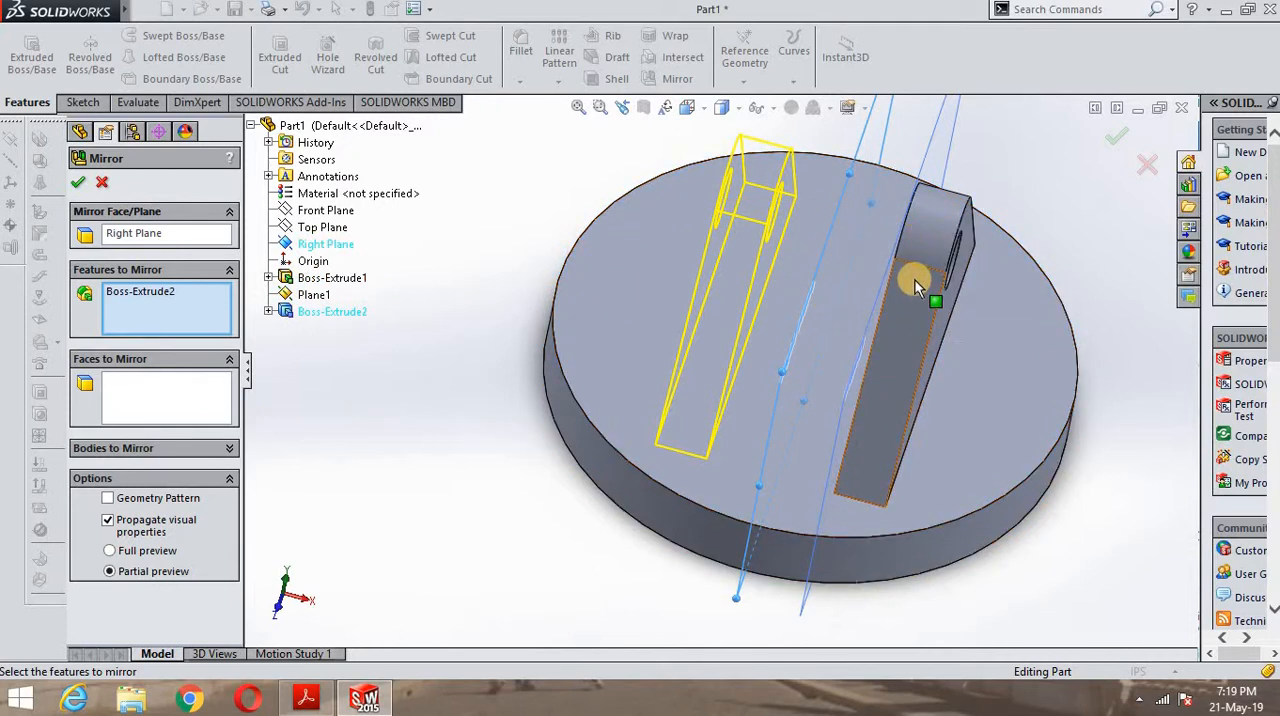
click(78, 184)
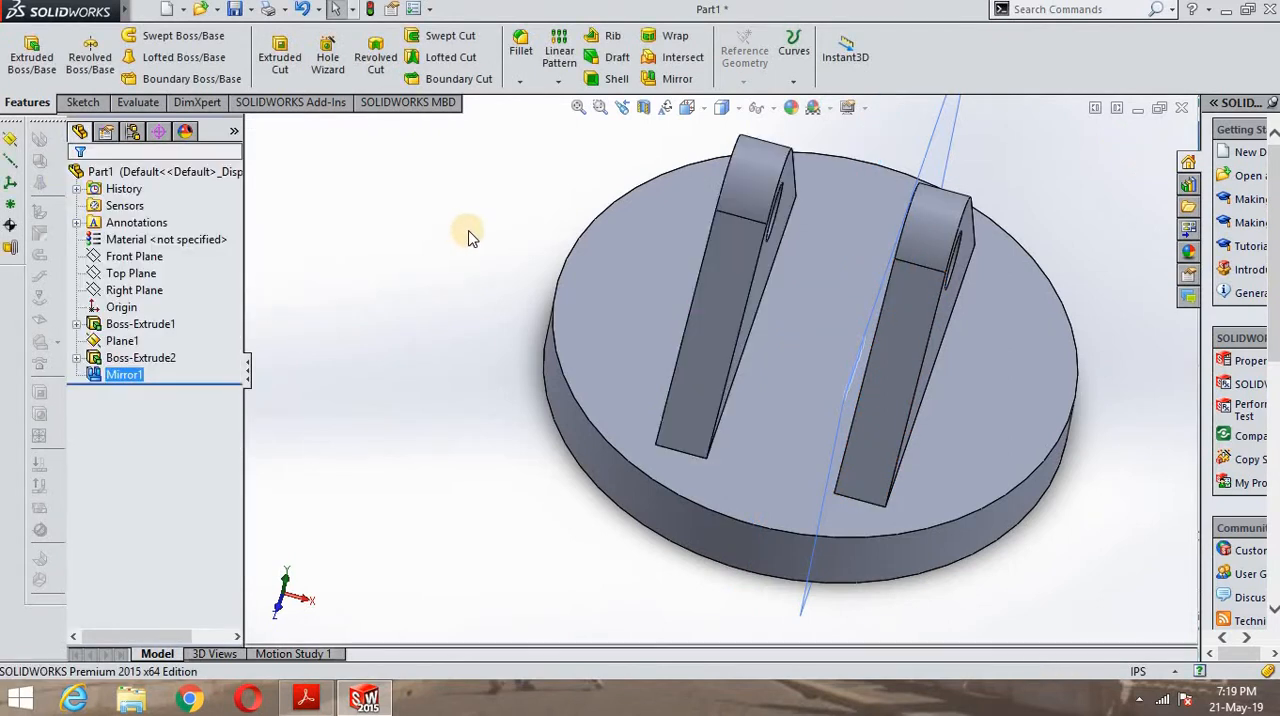
- Inspect the two lugs from several angles and examine the slot layout in the plan view of the PDF drawing
middle_drag(408, 399, 390, 285)
middle_drag(394, 371, 483, 401)
scroll(580, 312, up, 3)
middle_drag(580, 312, 511, 269)
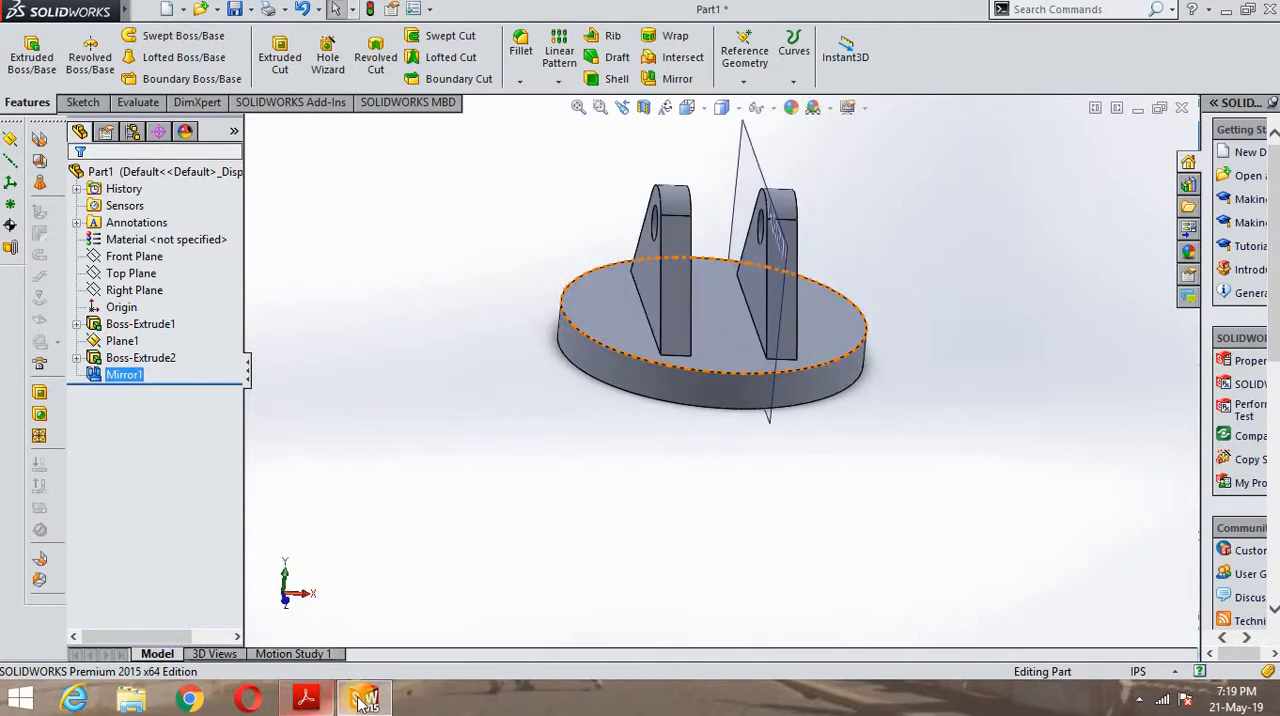
mouse_move(358, 706)
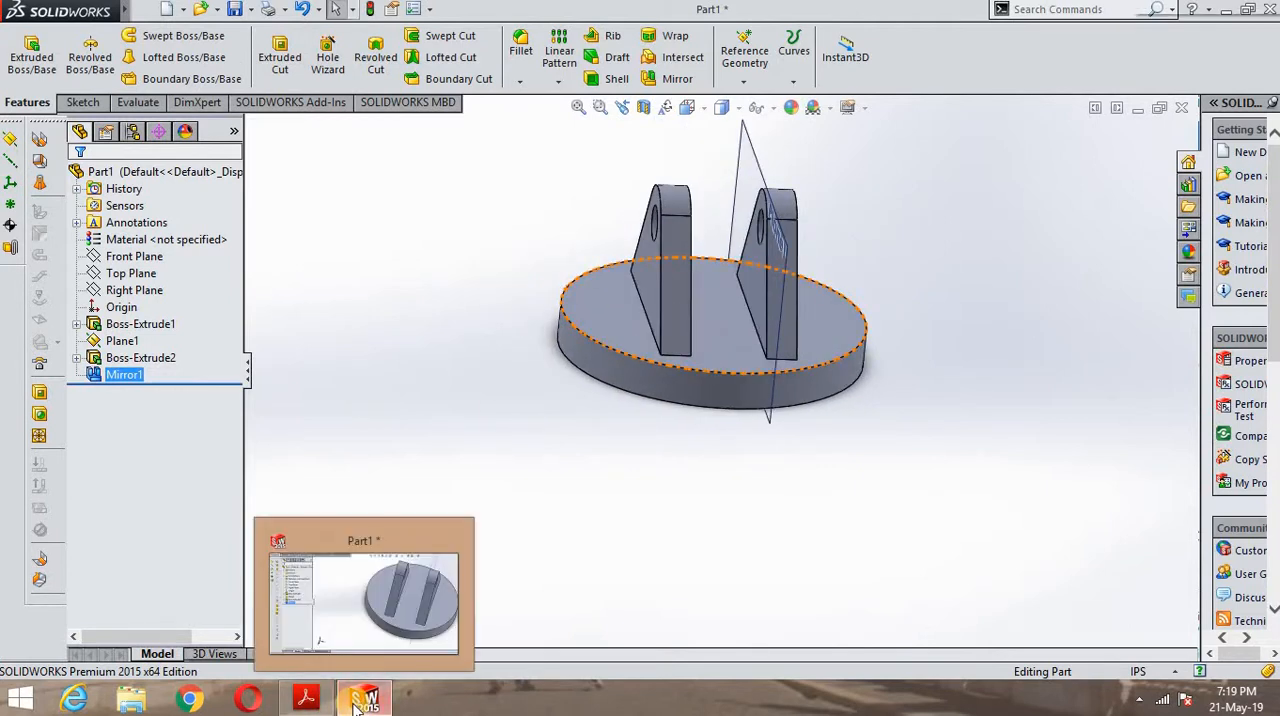
click(306, 698)
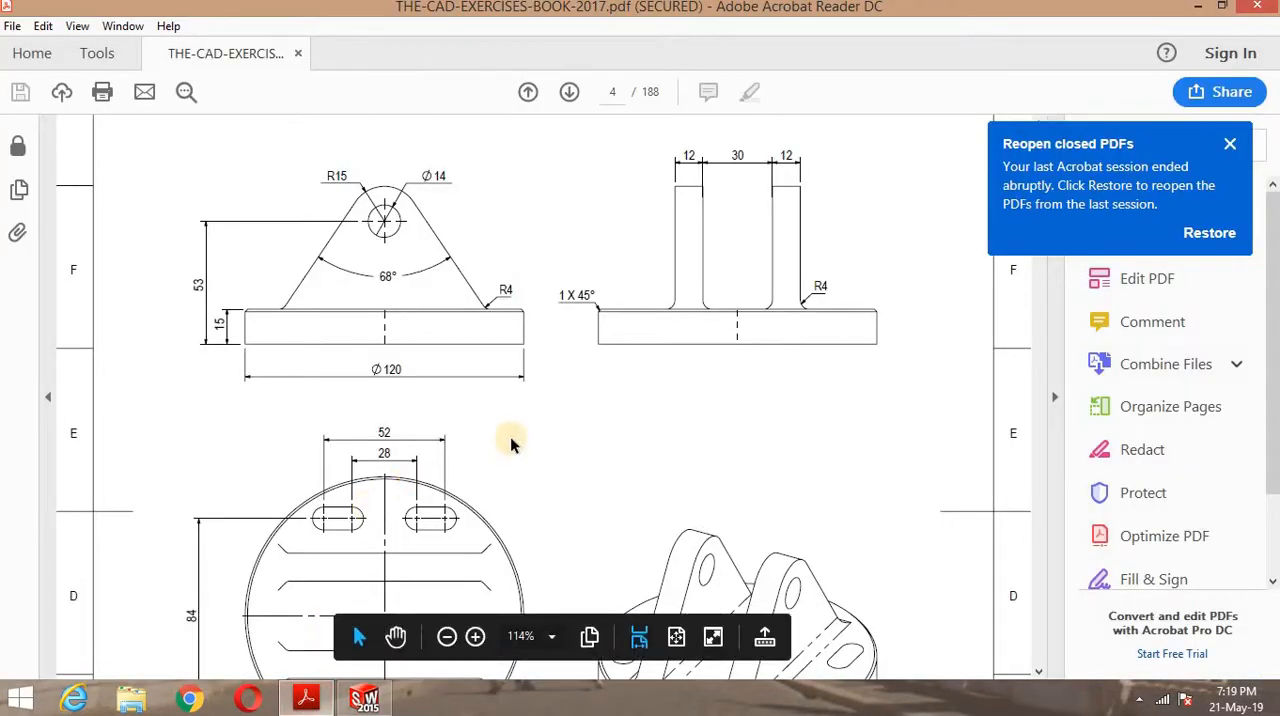
scroll(346, 482, down, 5)
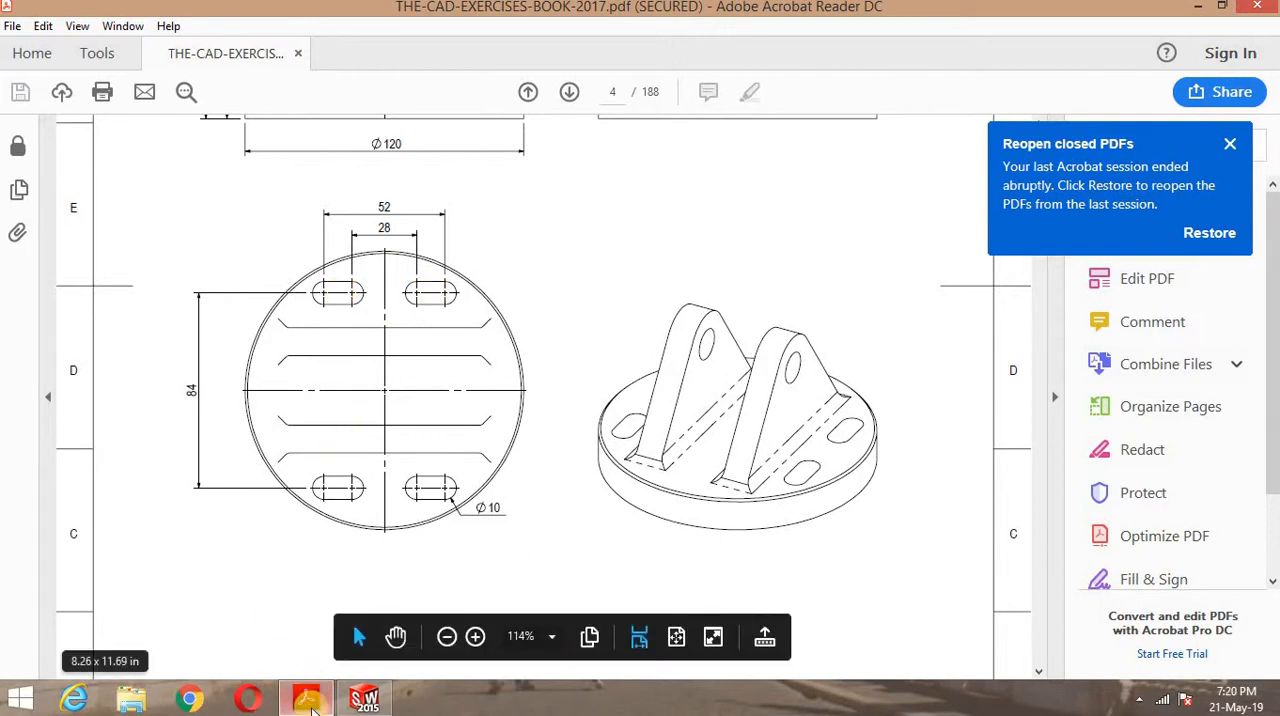
- Return to SOLIDWORKS and open a new sketch on the top face of the round base
mouse_move(312, 708)
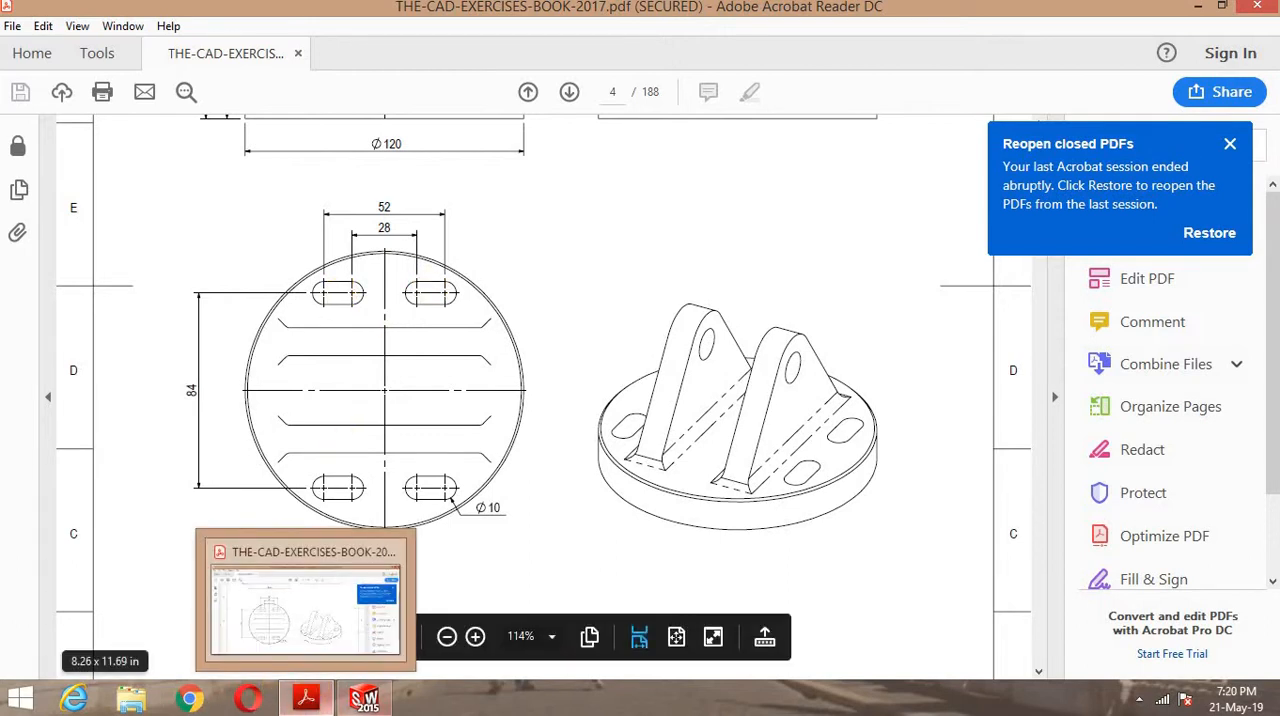
click(365, 698)
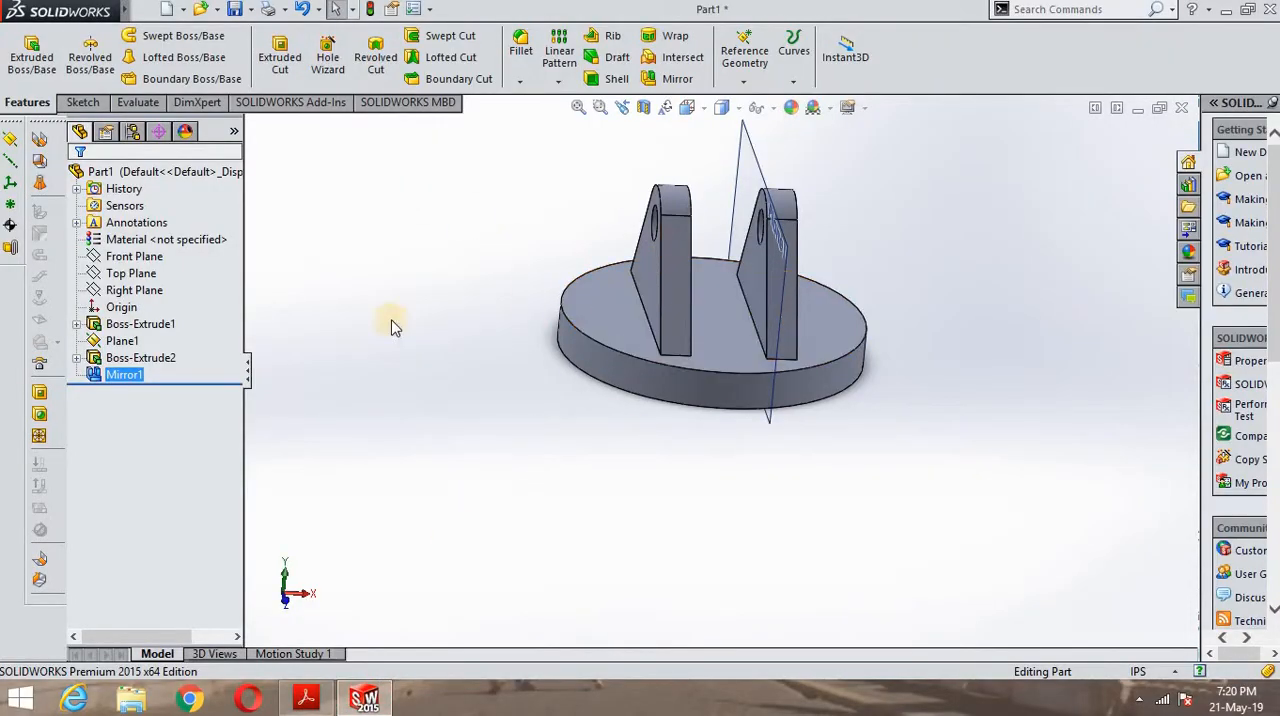
click(83, 102)
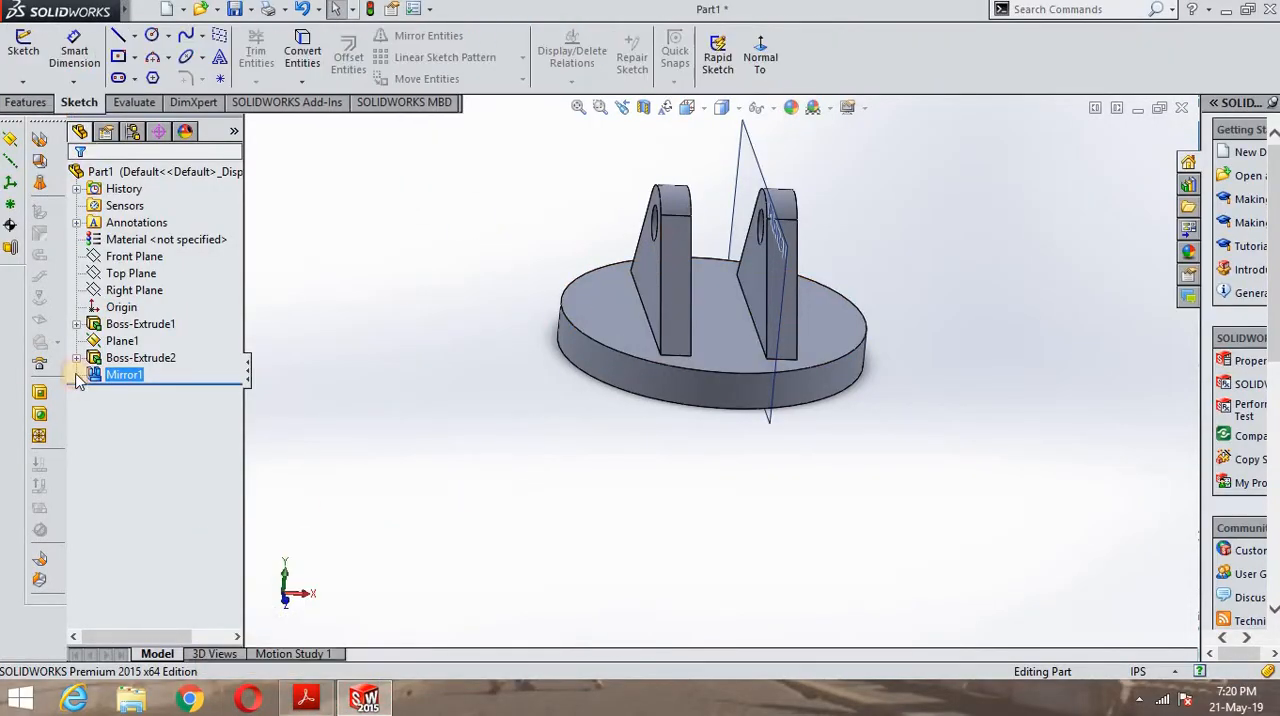
click(620, 338)
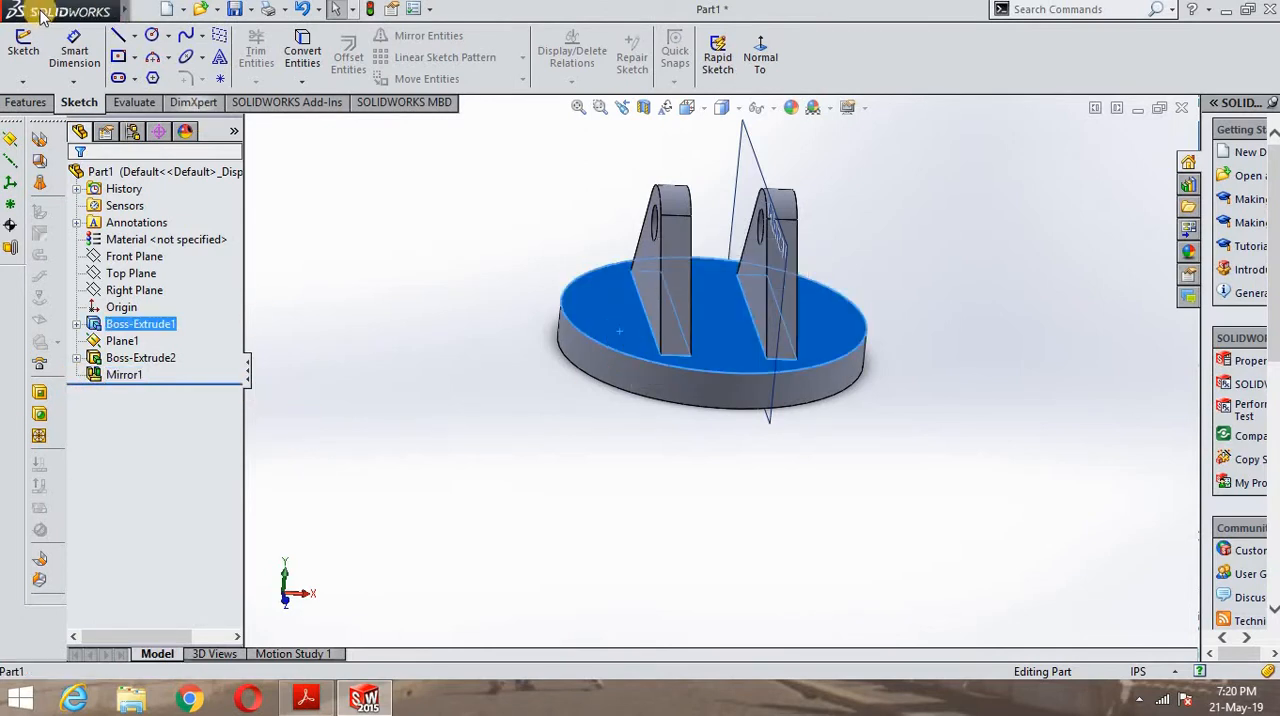
click(23, 50)
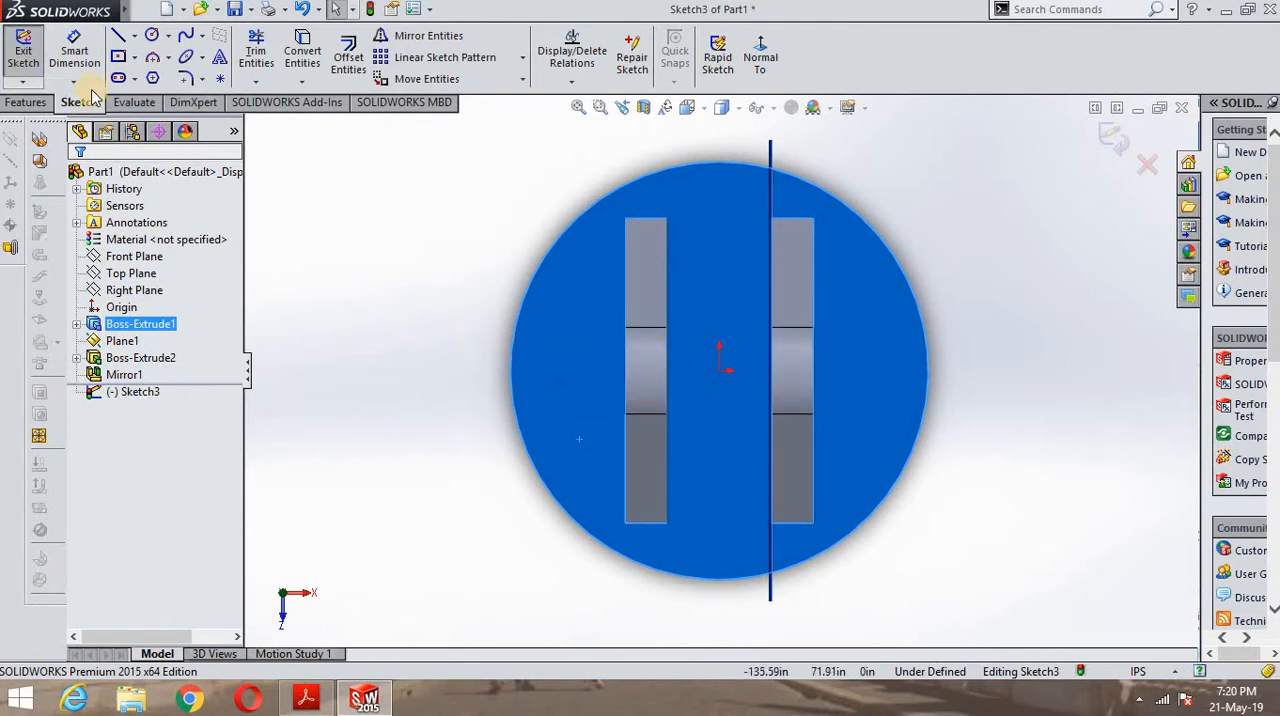
- Sketch one vertical and one horizontal infinite-length centerline crossing at the origin
click(134, 36)
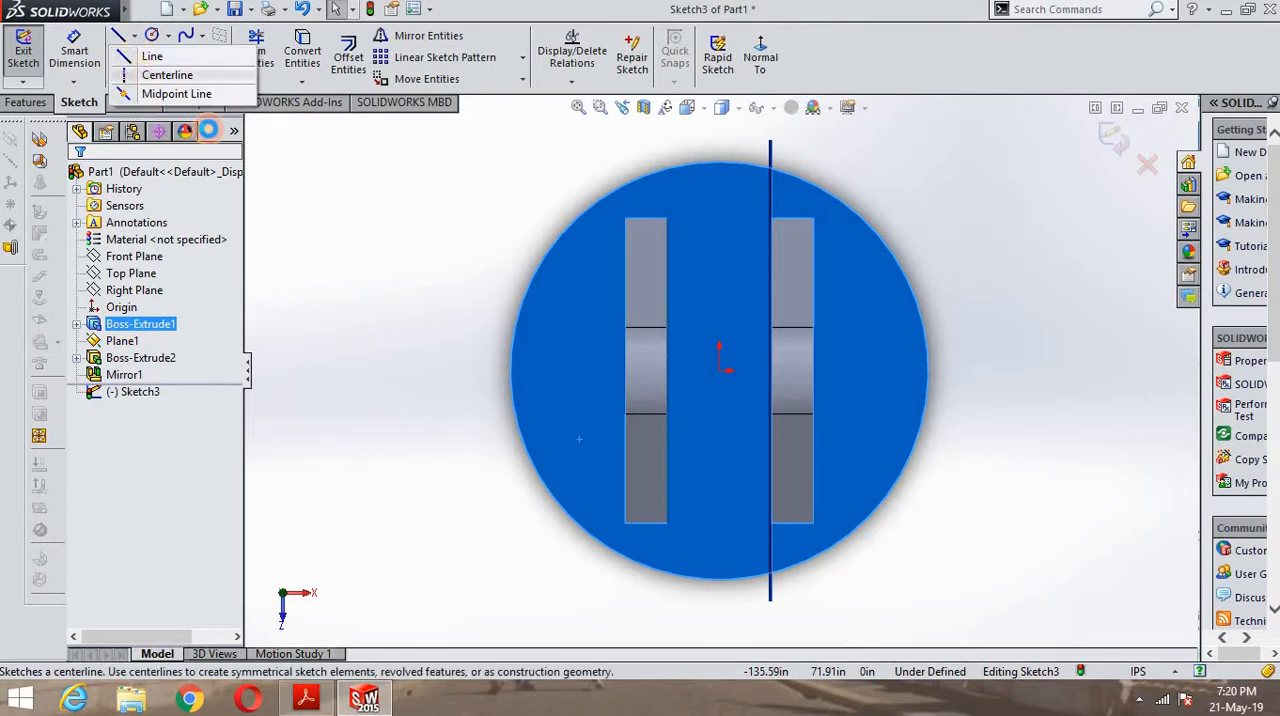
click(167, 75)
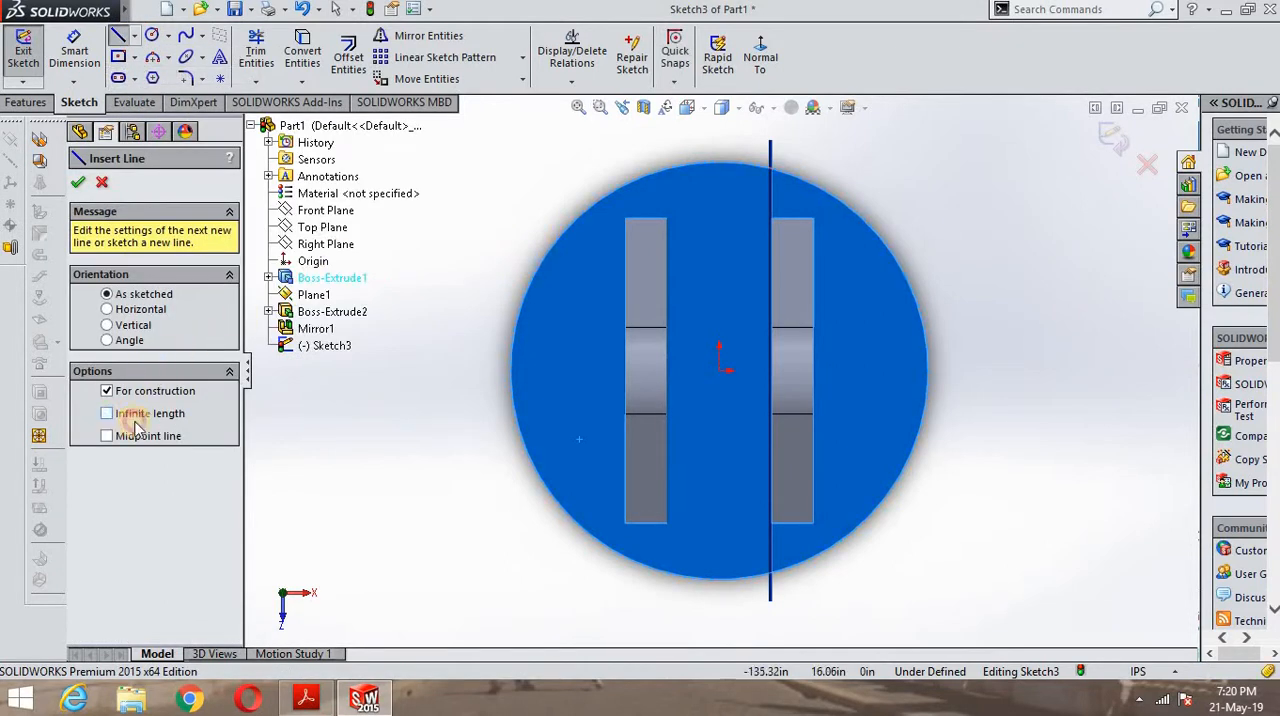
click(108, 413)
click(720, 370)
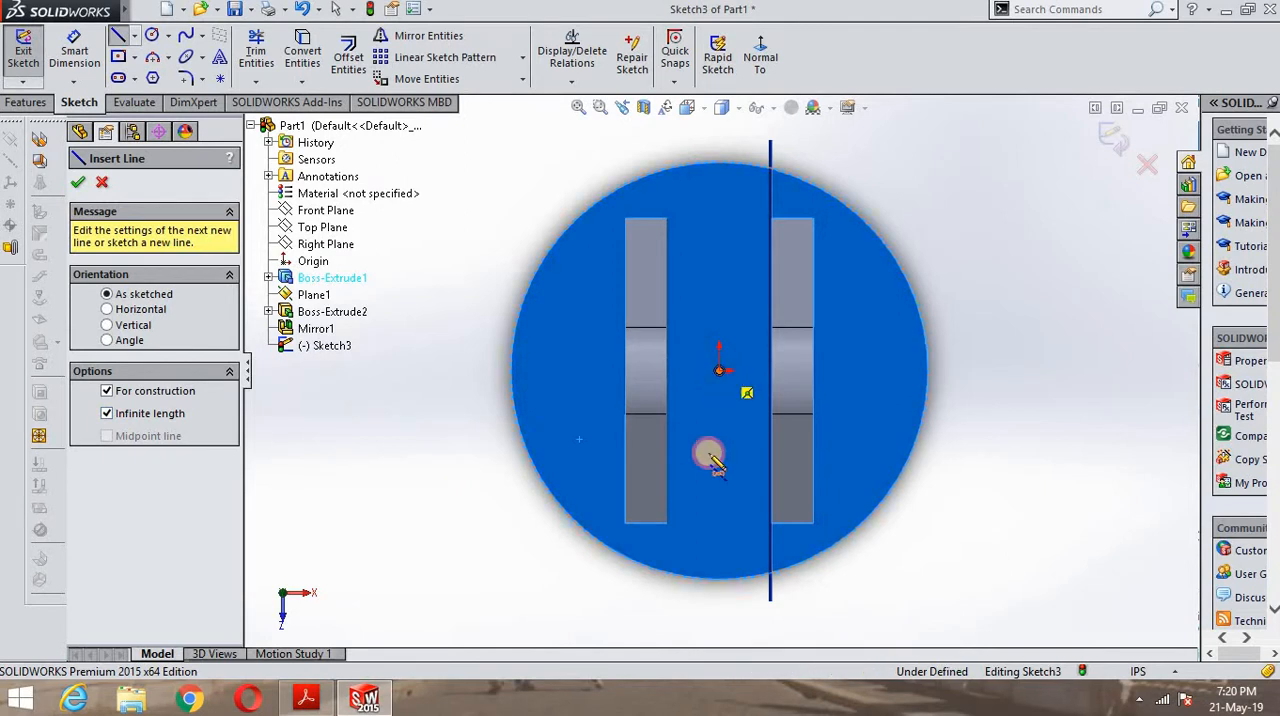
click(720, 575)
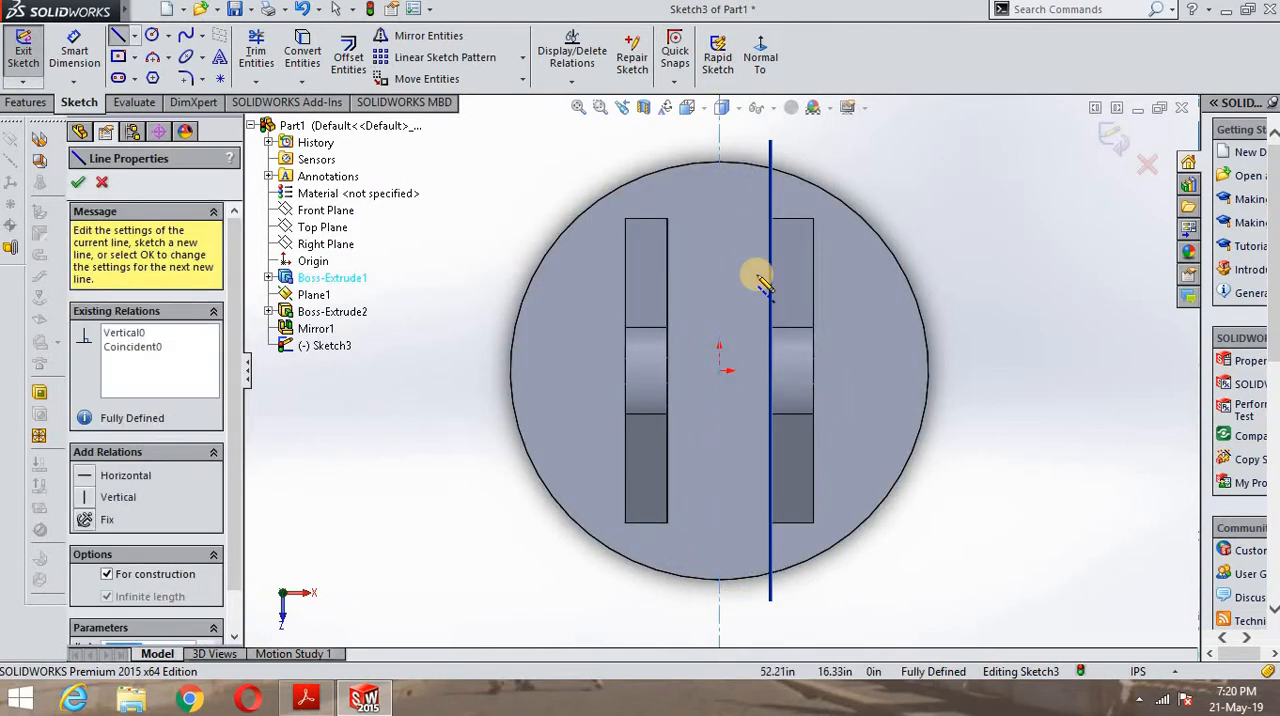
click(775, 378)
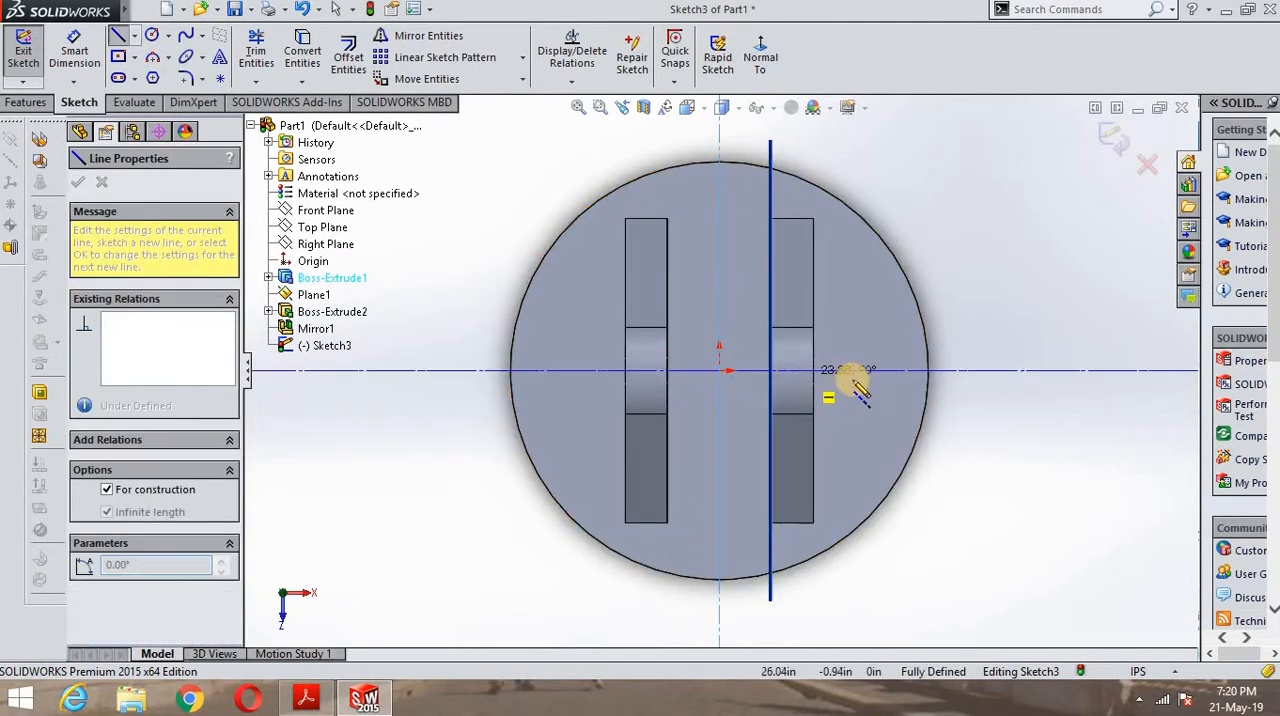
click(900, 370)
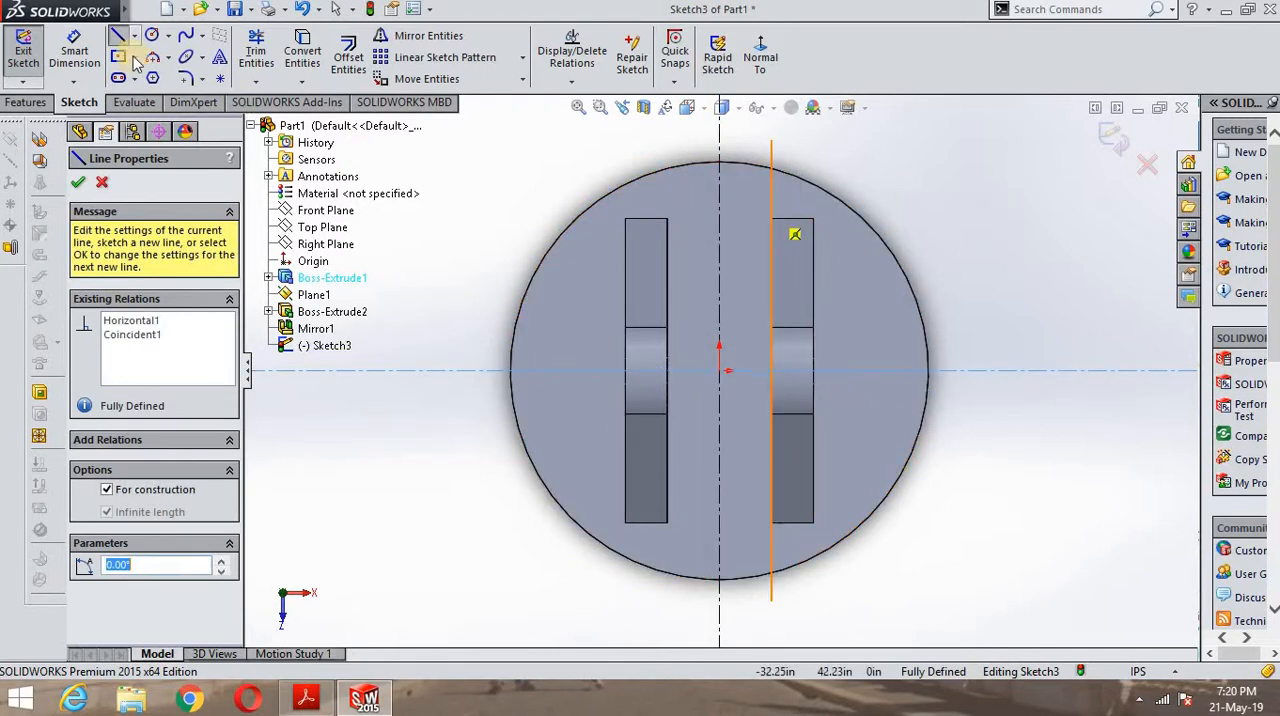
click(77, 182)
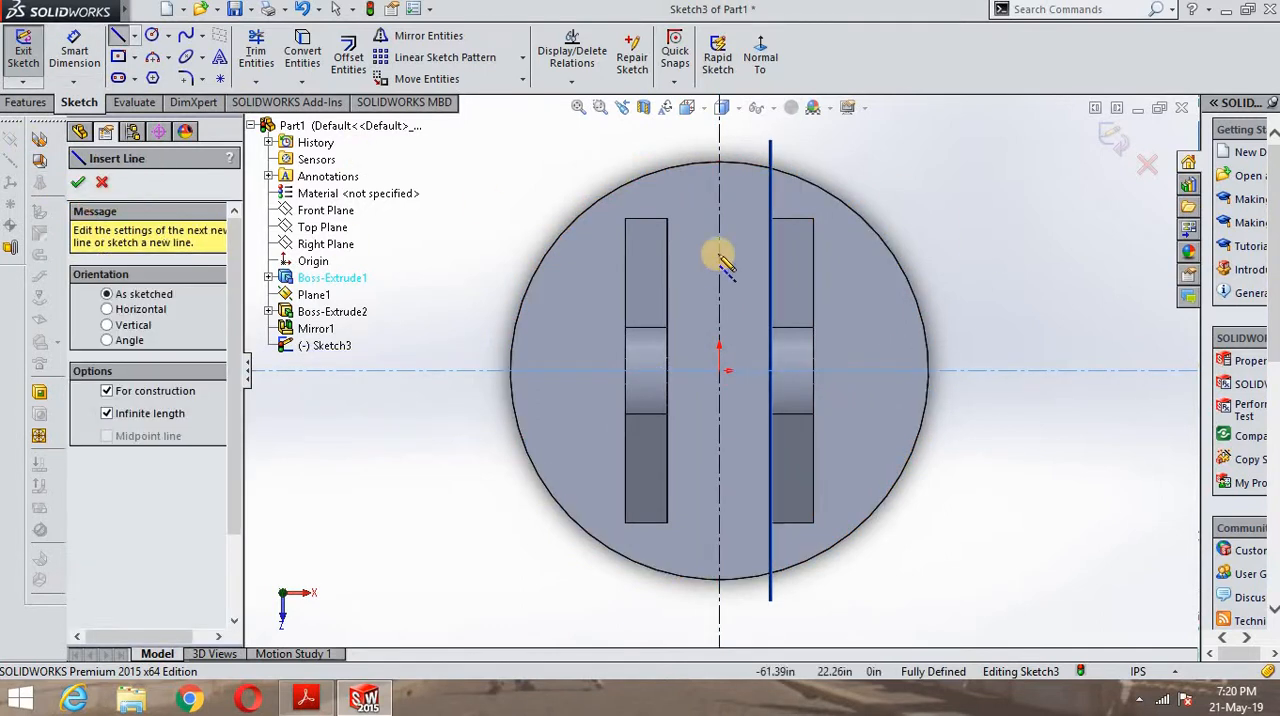
- Check the slot layout in the PDF drawing and sketch a vertical midpoint line about 110 in long centred on the origin
click(369, 703)
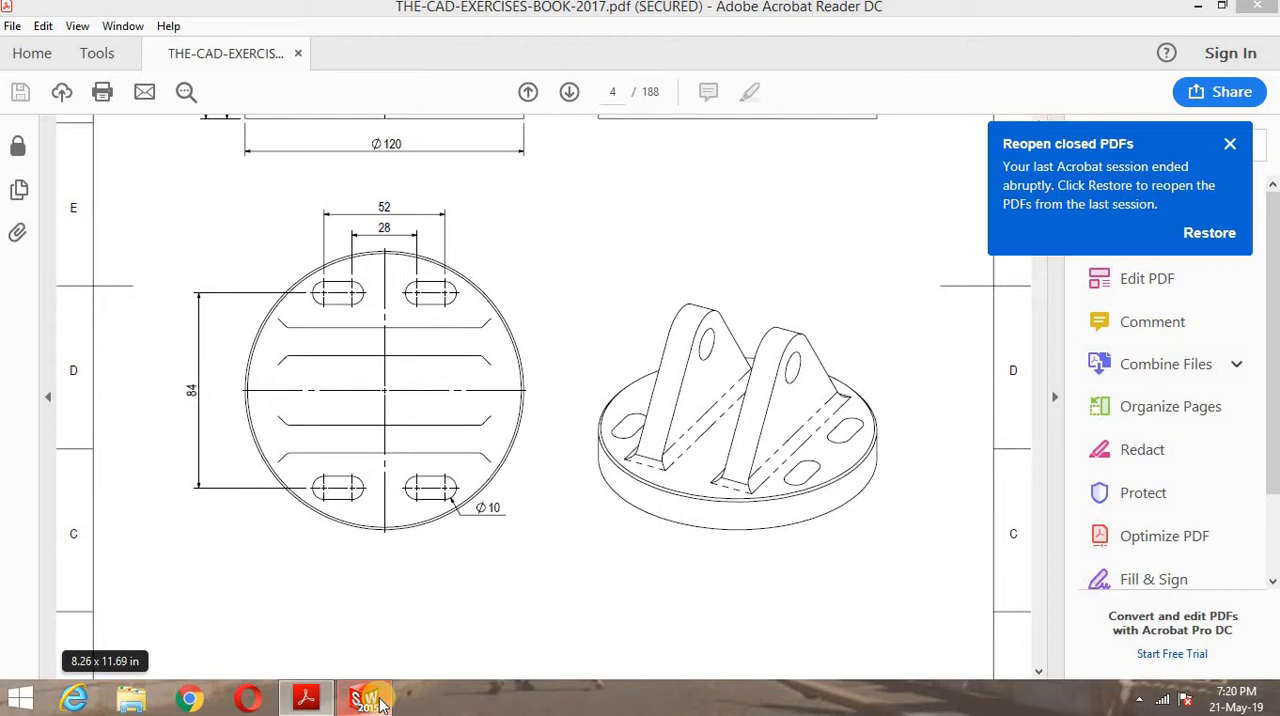
click(380, 703)
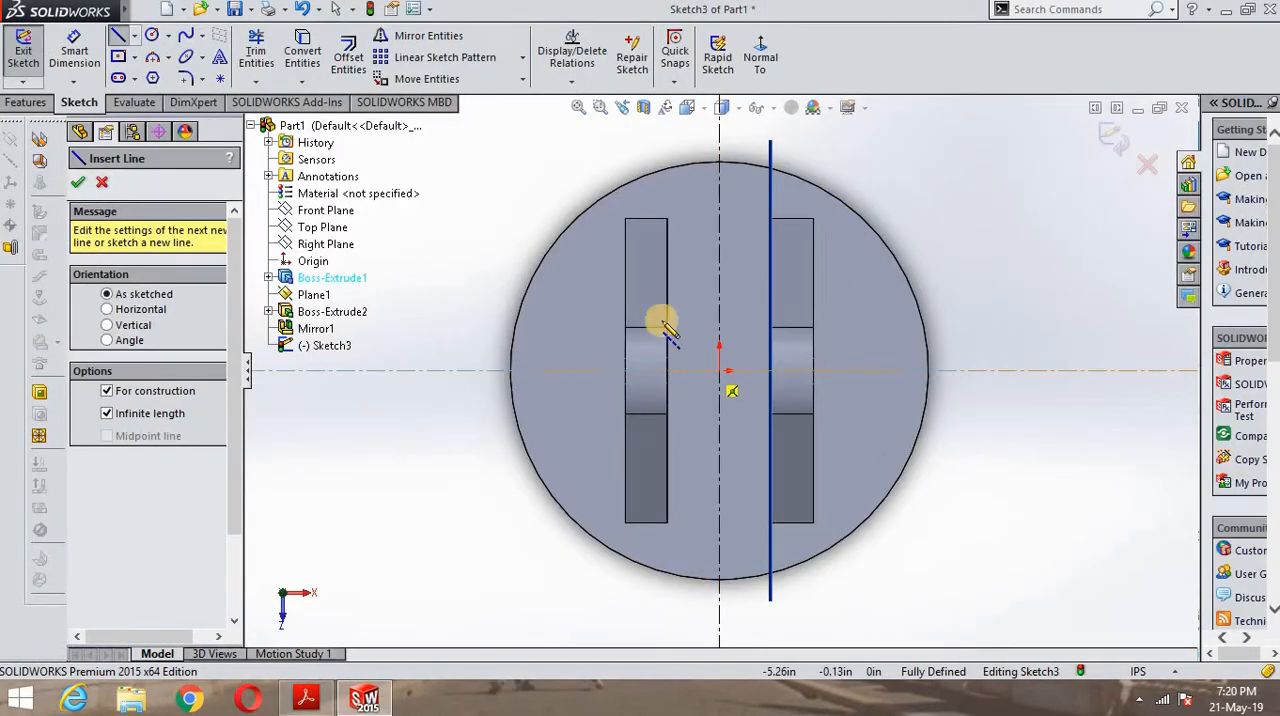
click(136, 36)
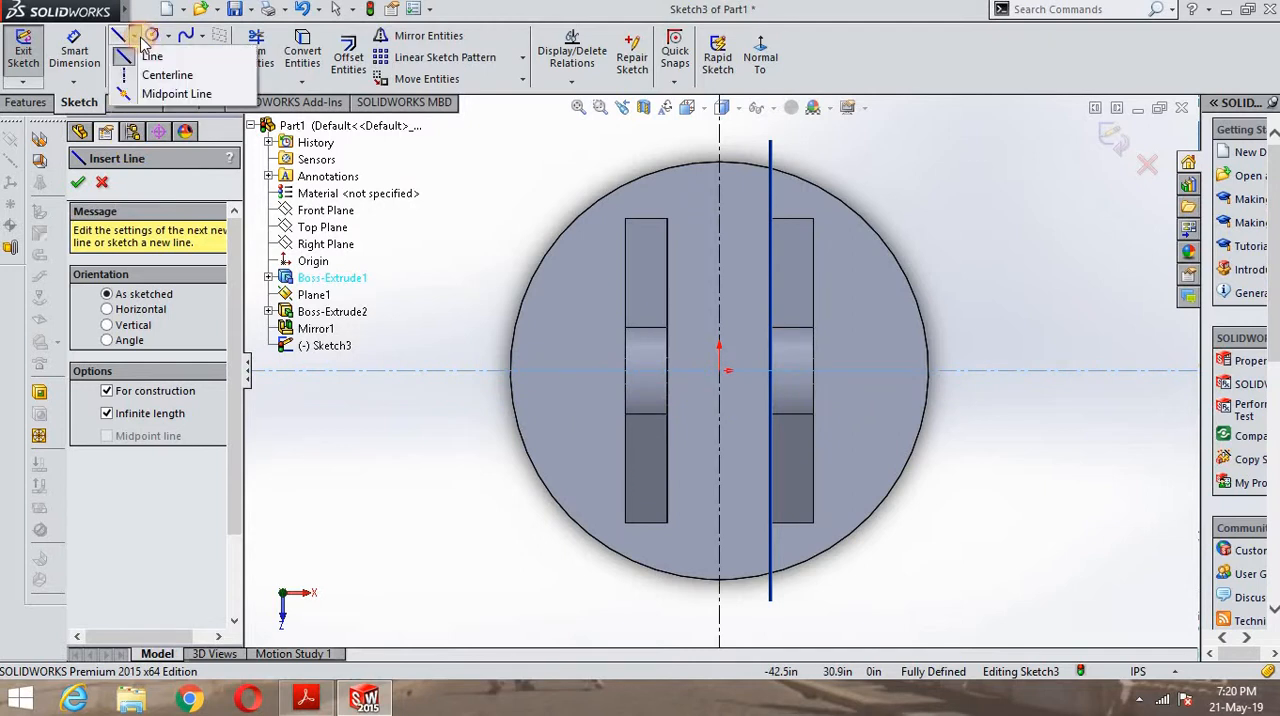
click(158, 92)
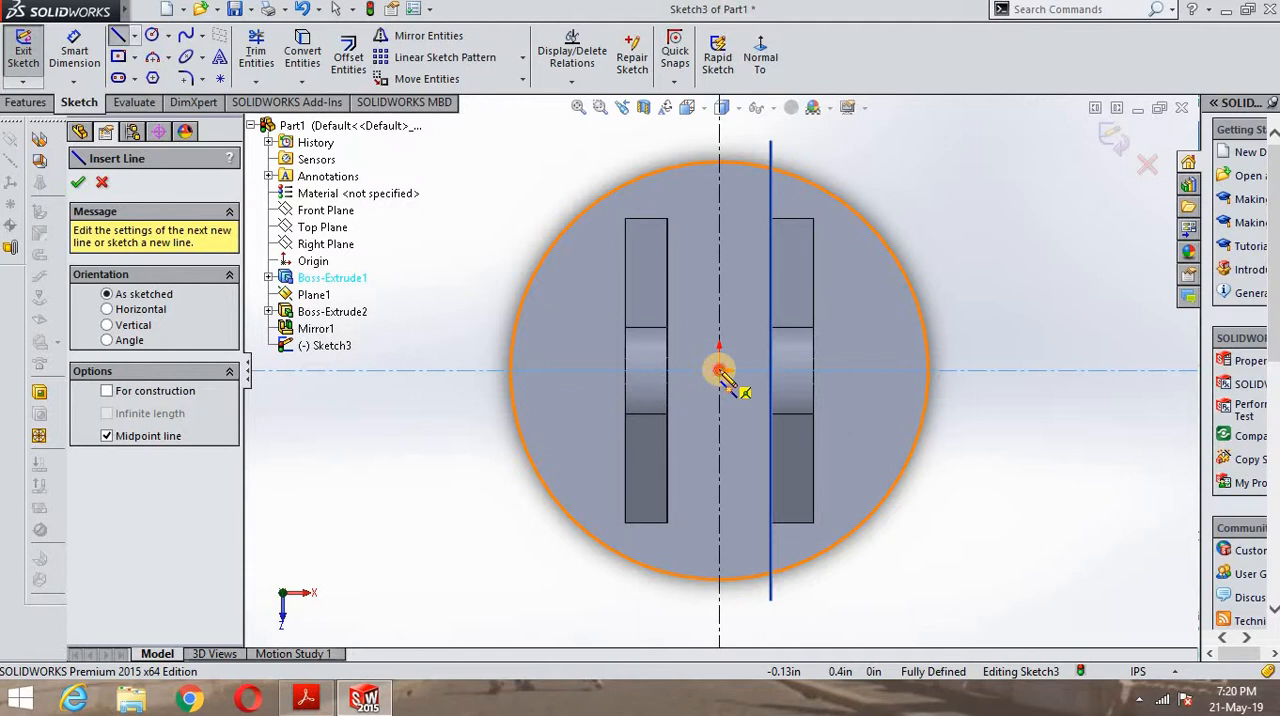
click(720, 372)
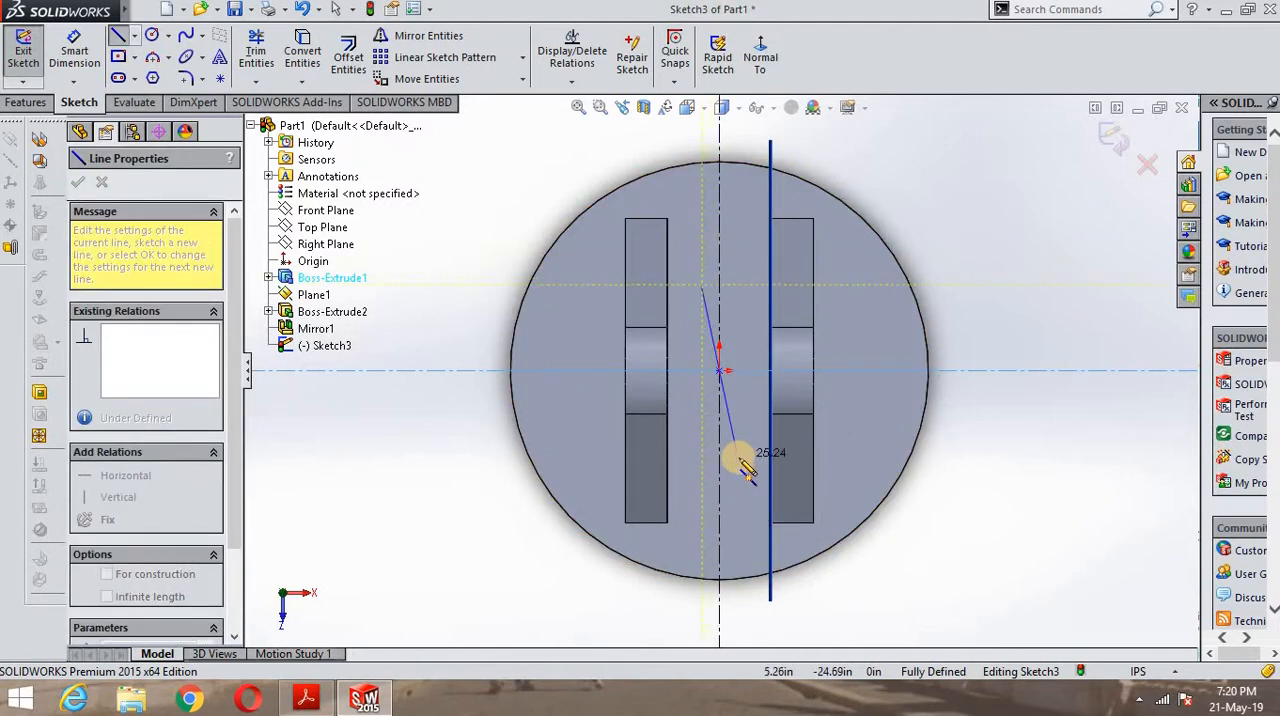
click(718, 565)
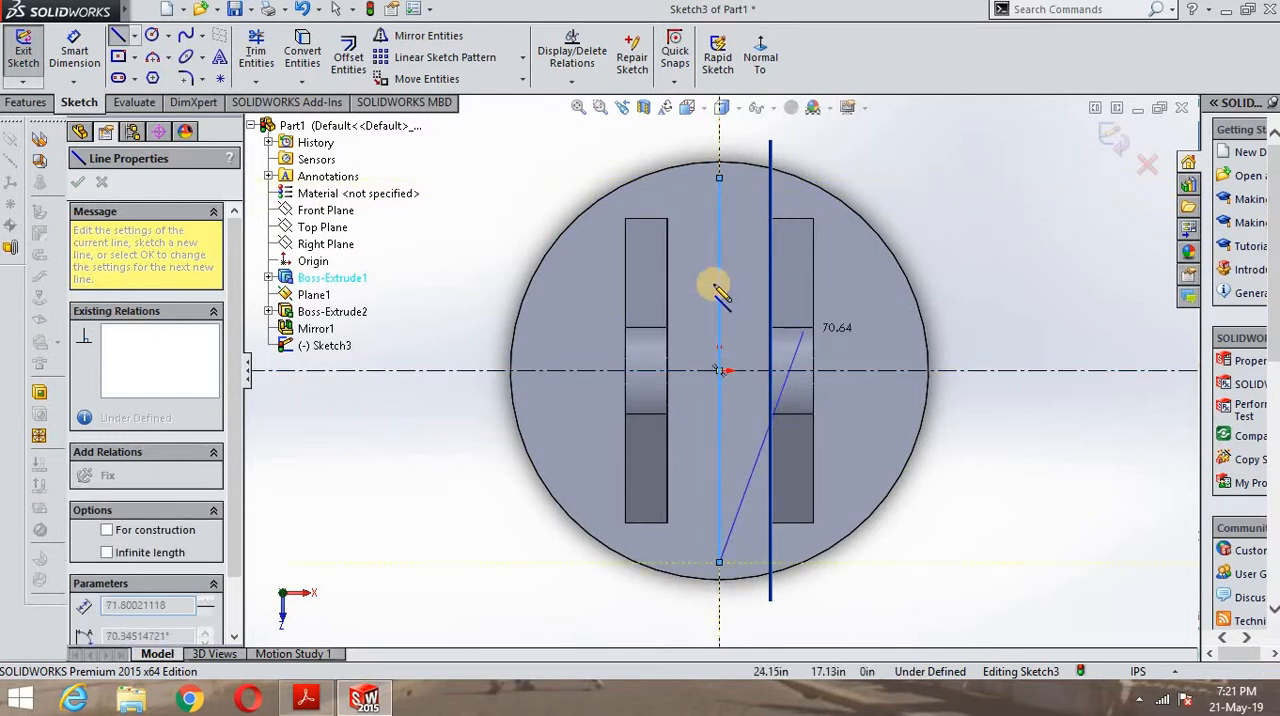
right_click(1090, 225)
click(1096, 229)
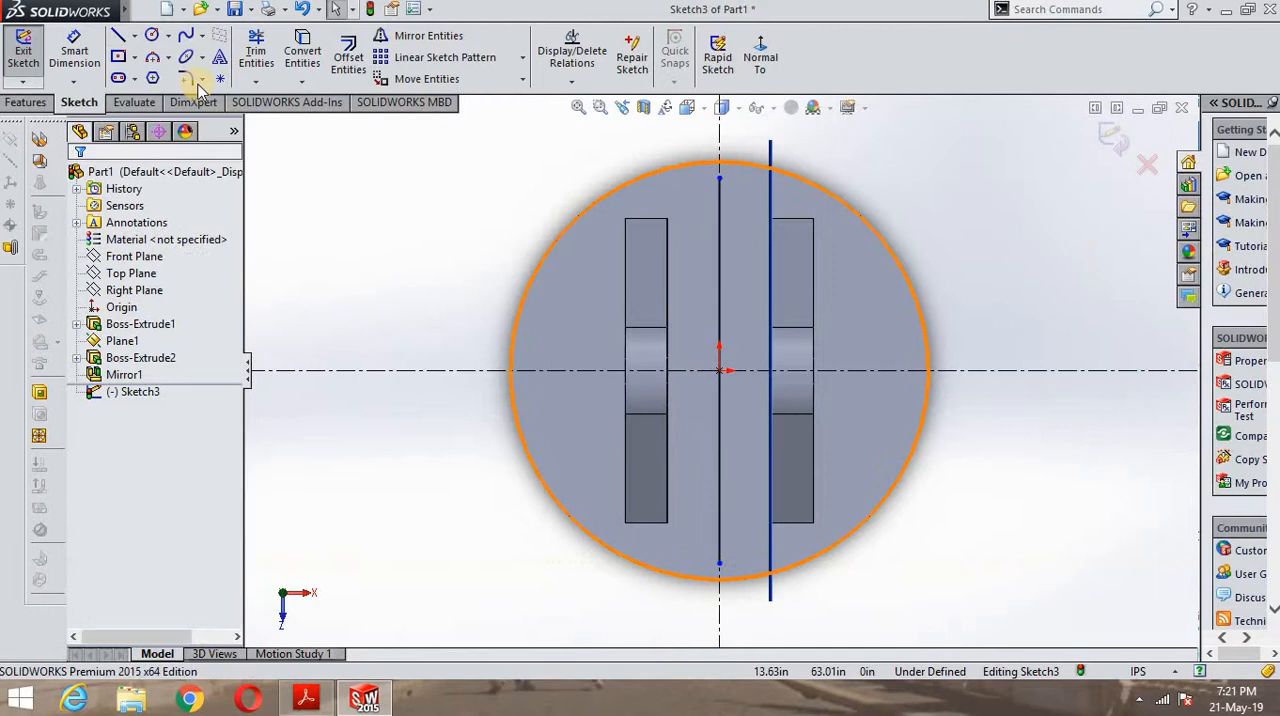
- Dimension the vertical midpoint line's length as 84 in
click(74, 52)
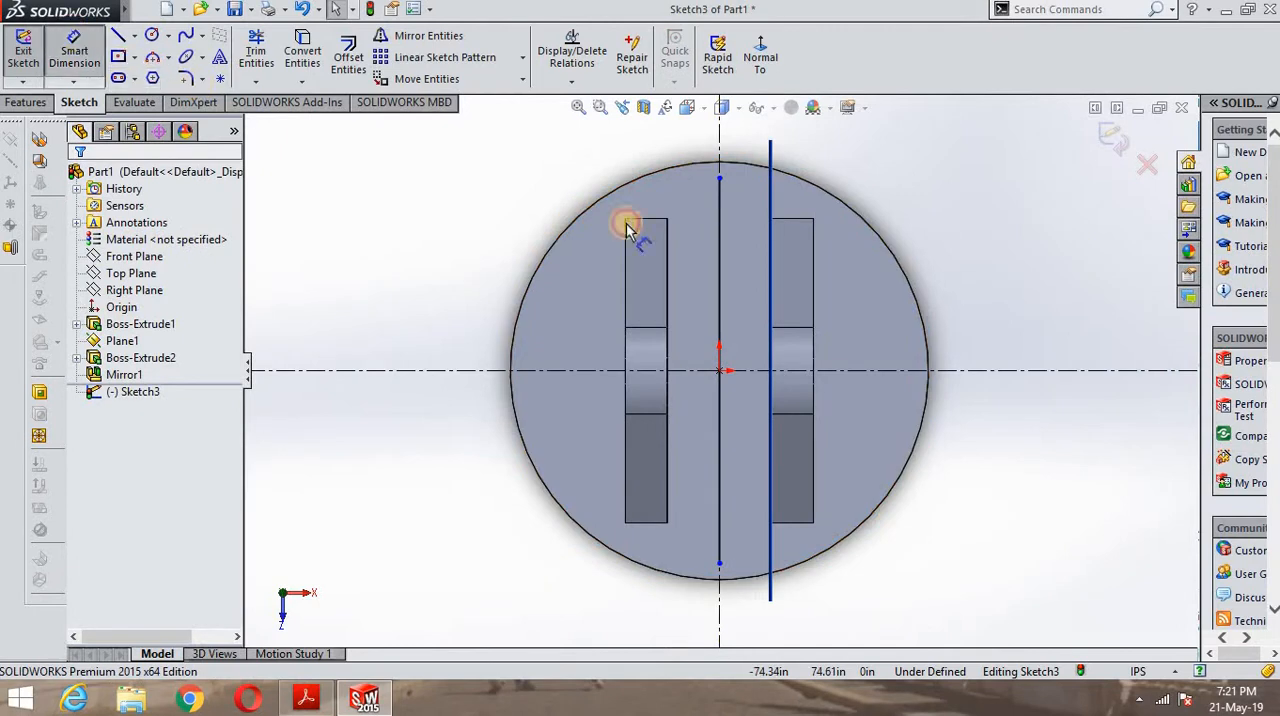
click(718, 323)
click(957, 334)
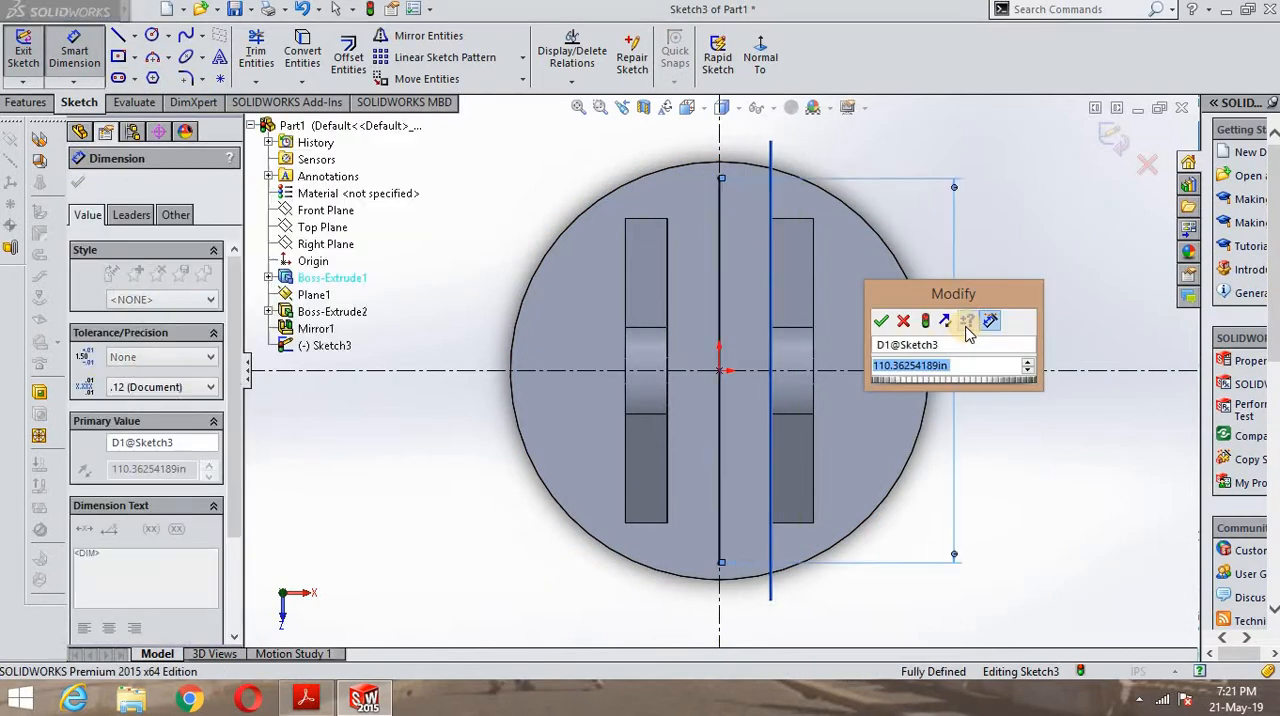
text(84)
key(Return)
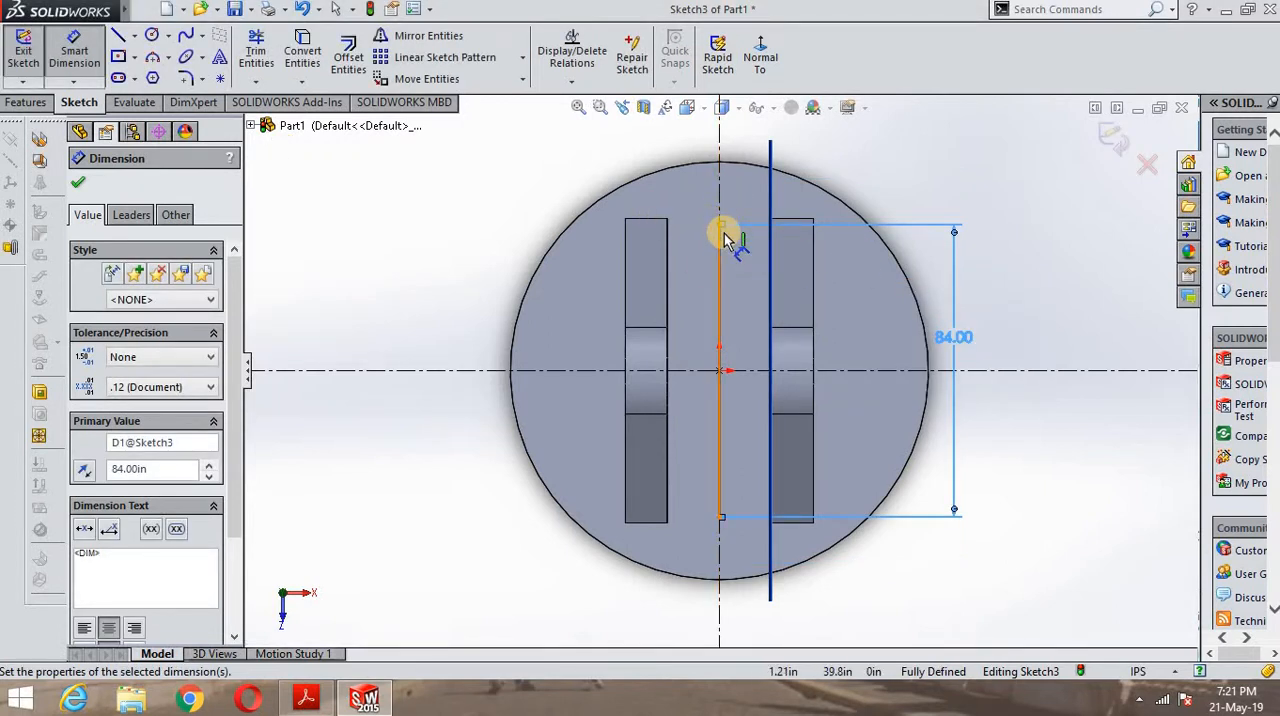
- Compare the dimensioned vertical line with the slot spacing in the PDF drawing's plan view and close the dimension tool
scroll(721, 245, down, 3)
scroll(717, 256, down, 2)
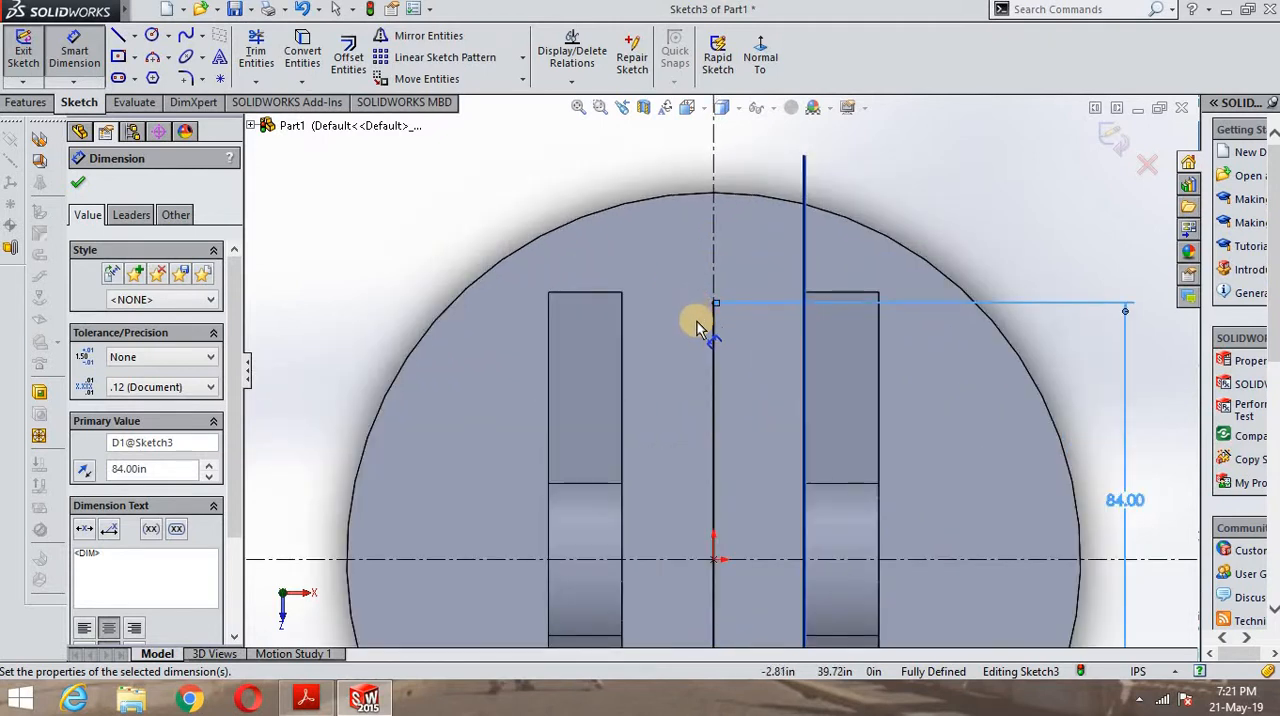
scroll(699, 325, up, 3)
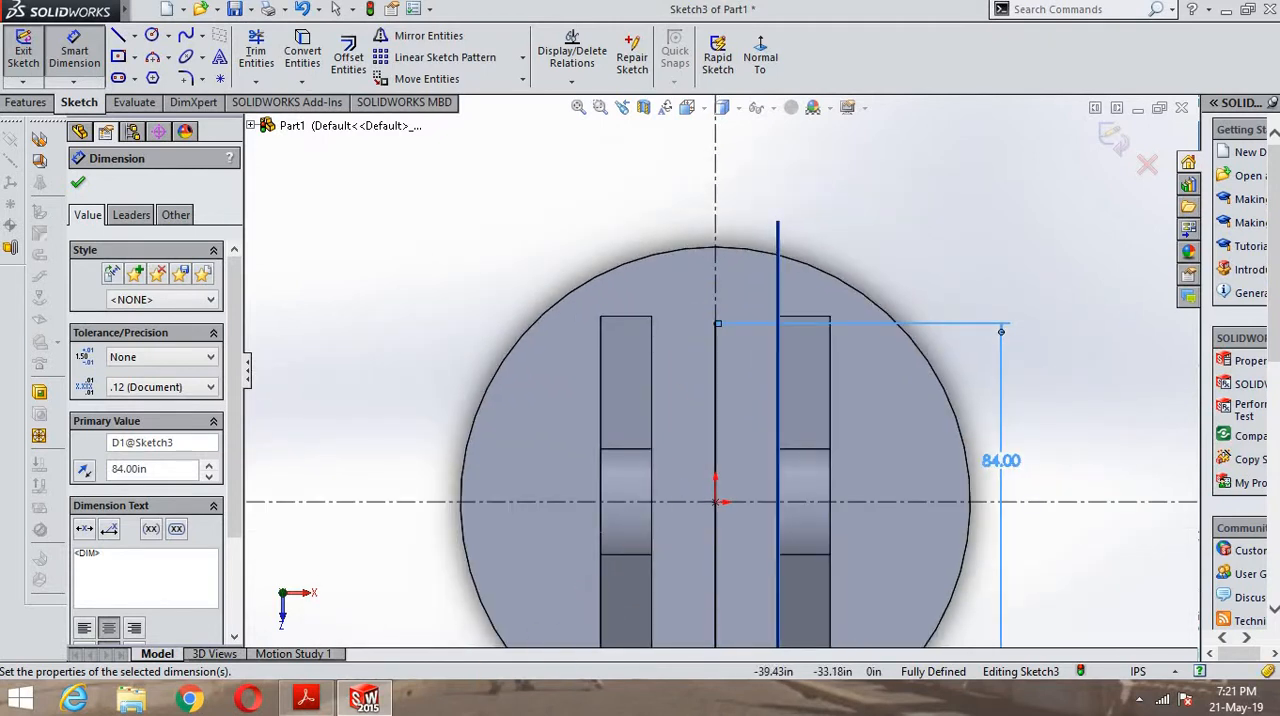
click(368, 707)
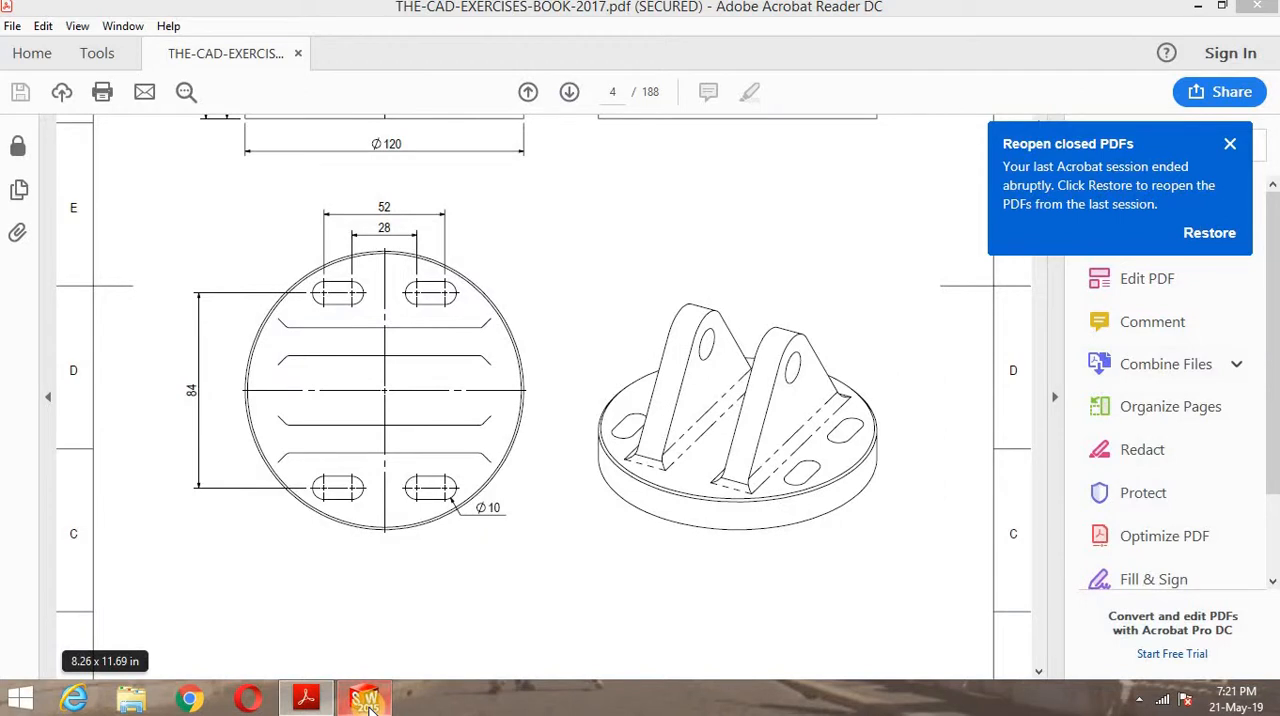
click(368, 707)
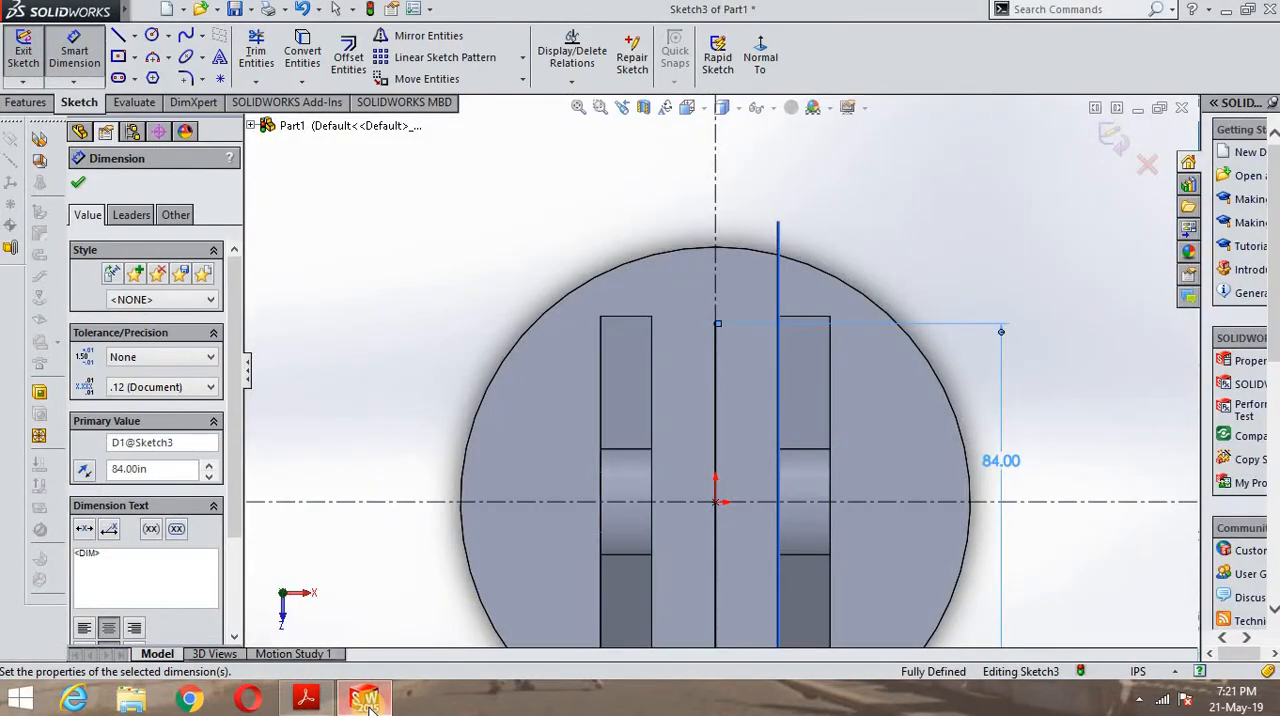
scroll(912, 508, down, 2)
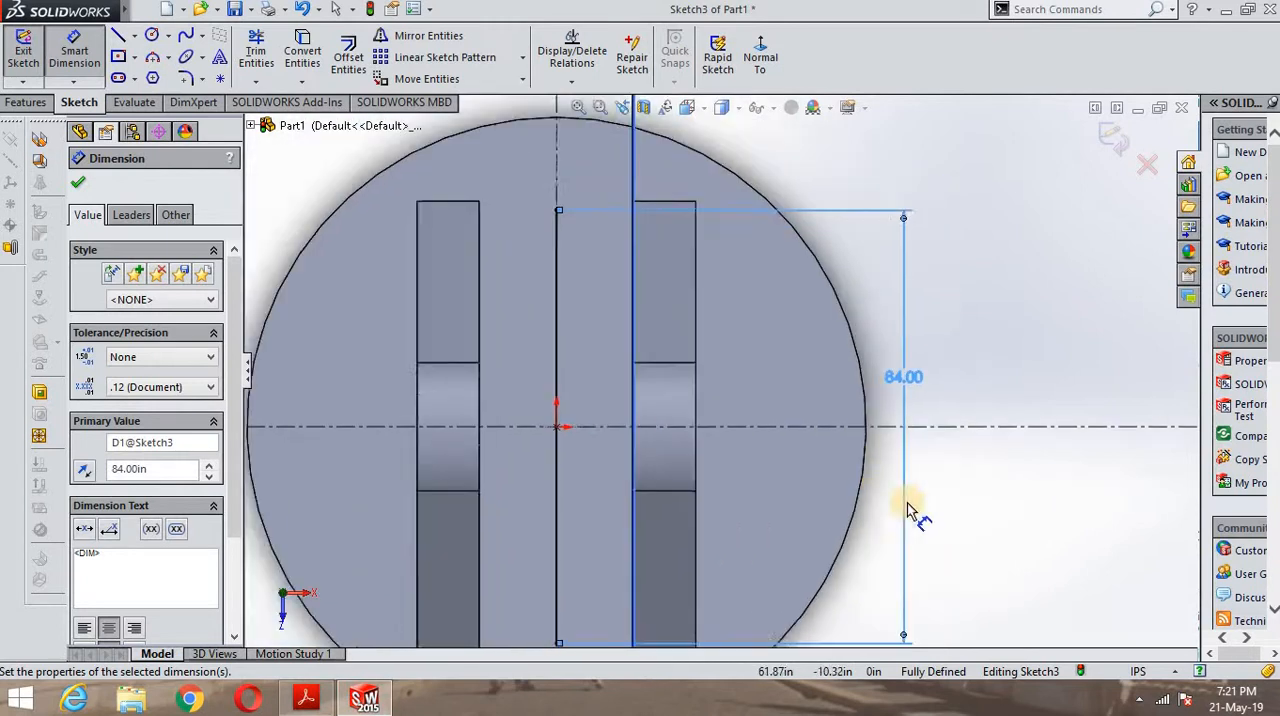
scroll(706, 395, up, 1)
scroll(585, 385, down, 1)
scroll(540, 370, up, 2)
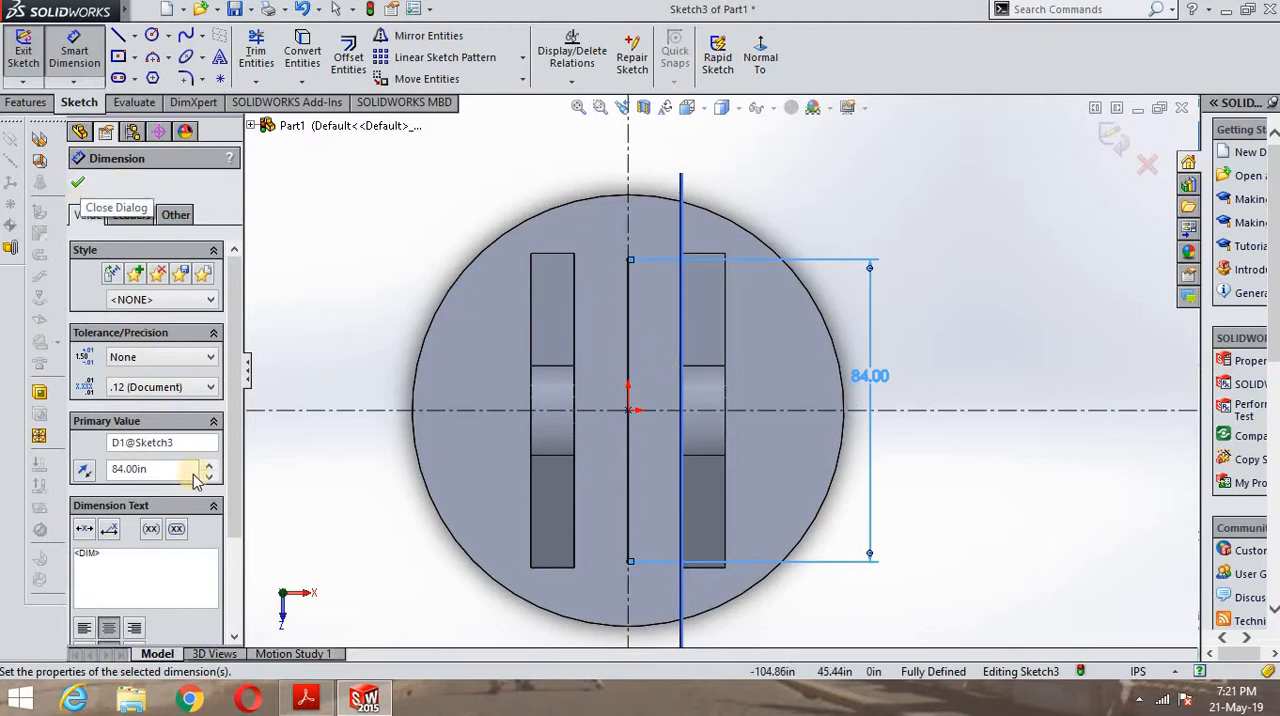
click(306, 697)
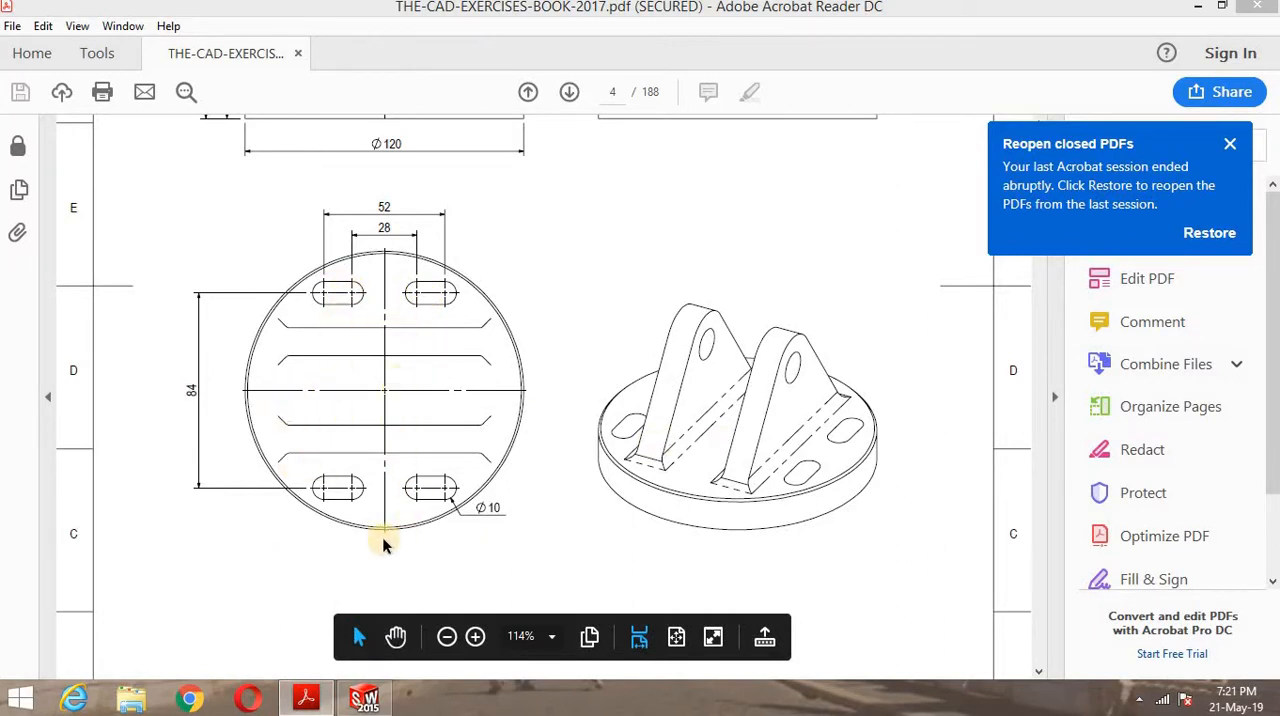
click(364, 697)
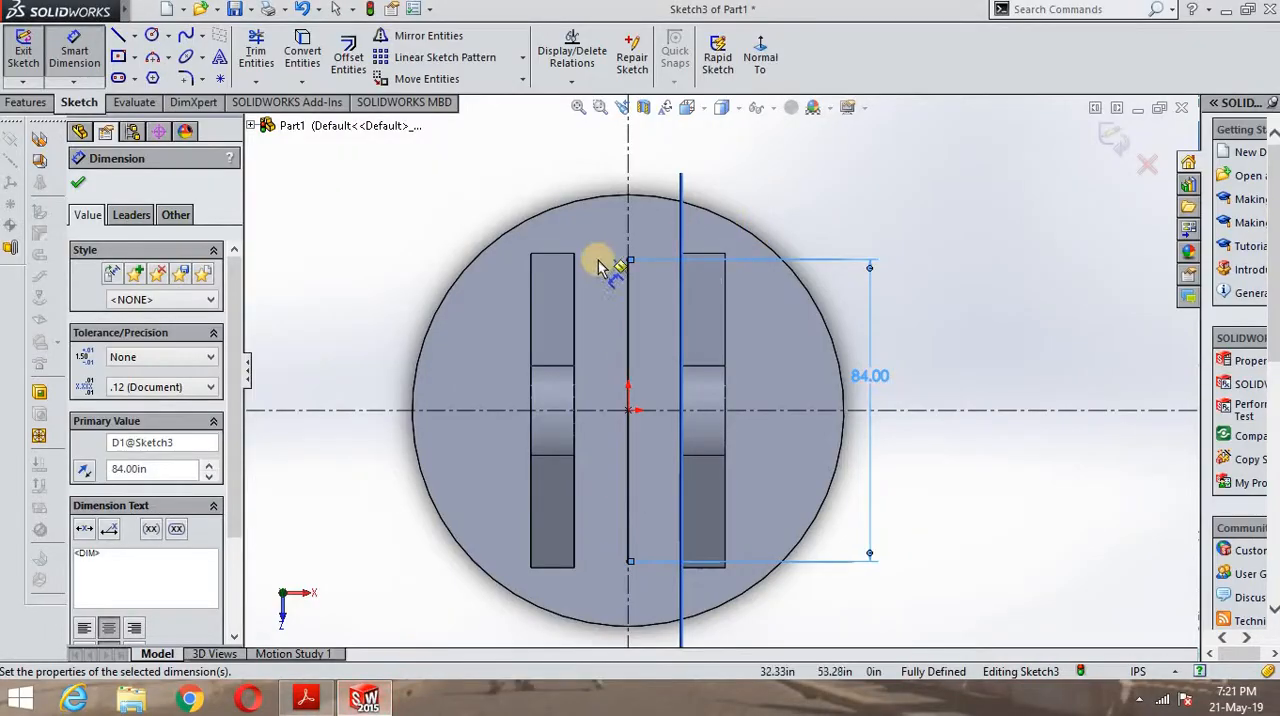
click(79, 185)
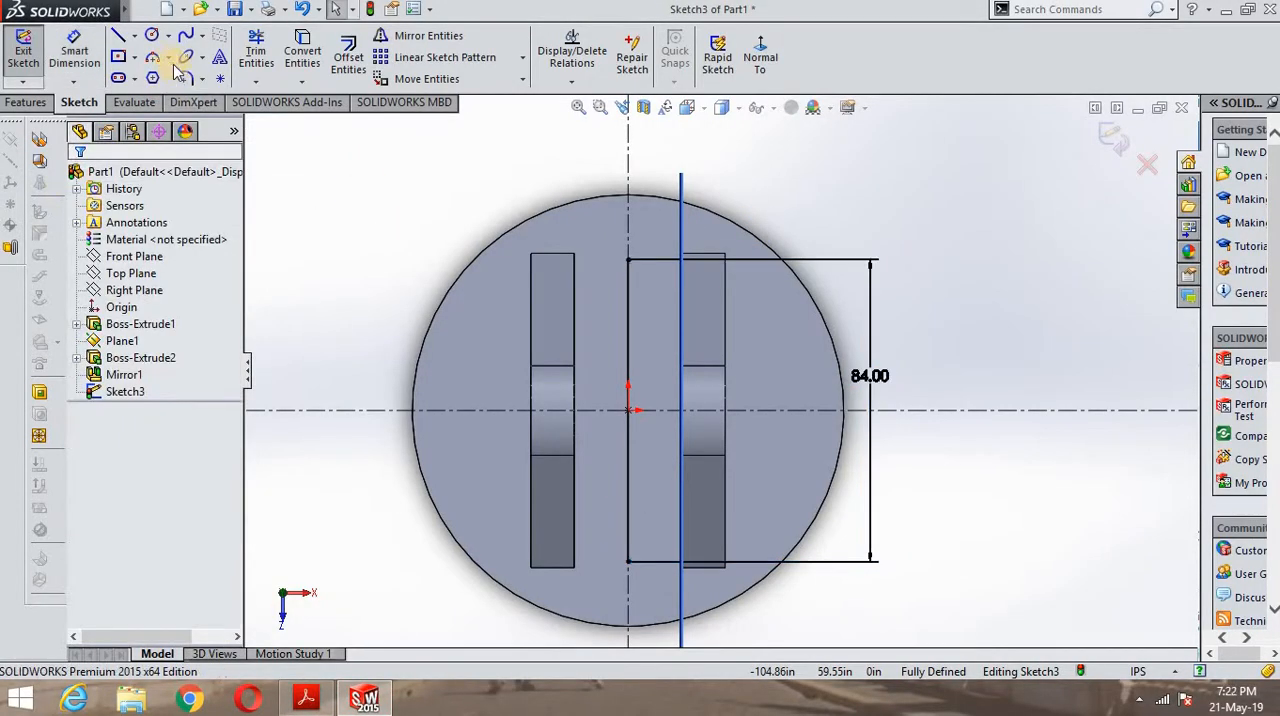
- Delete the vertical midpoint line together with its 84 in dimension
click(627, 362)
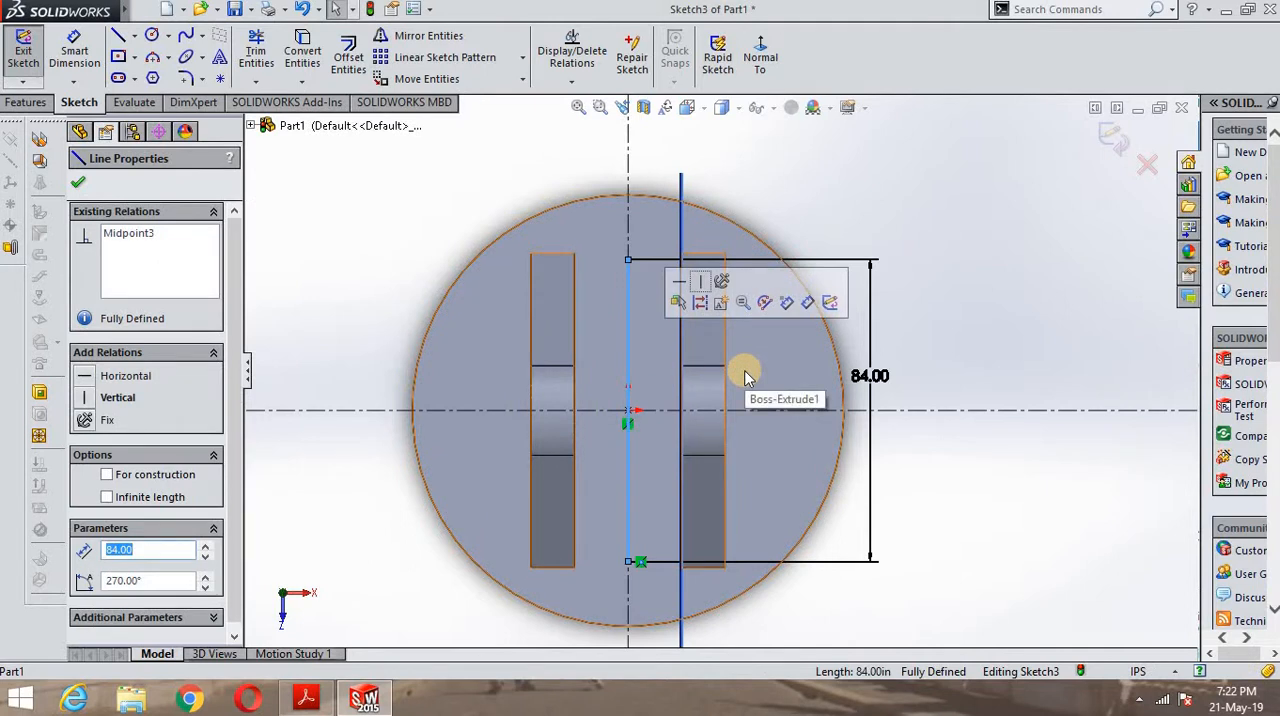
key(Delete)
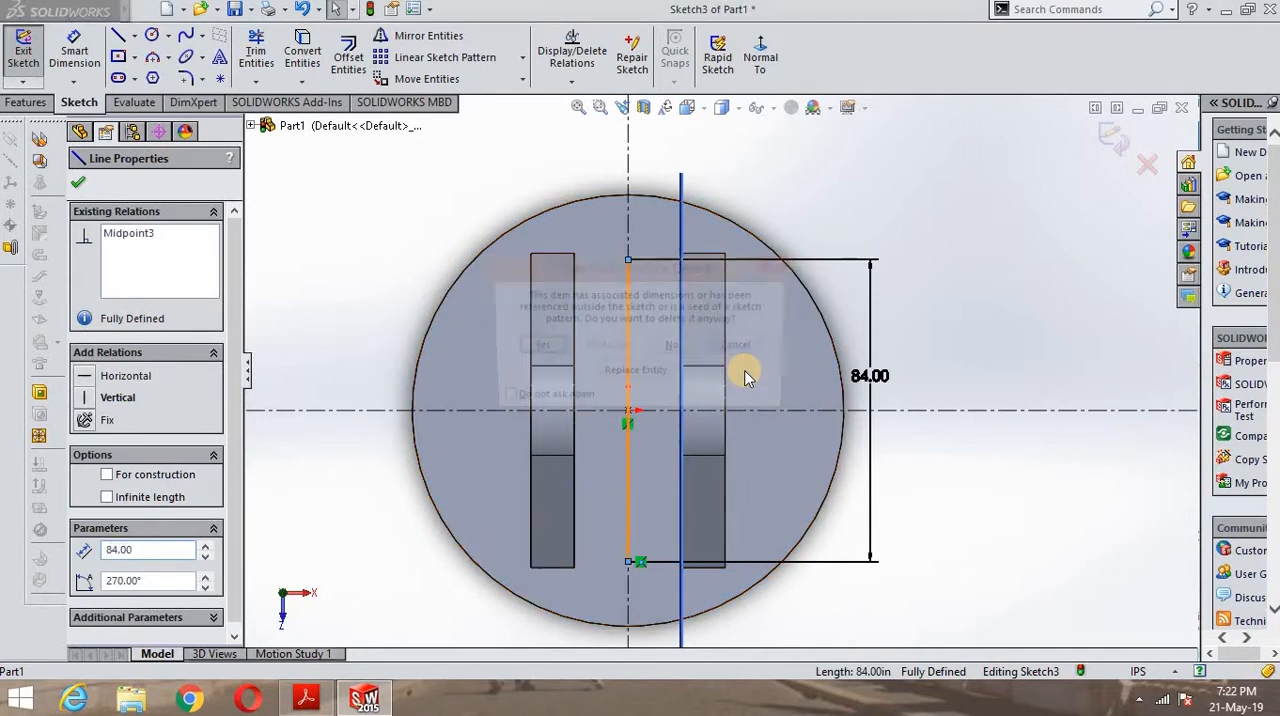
click(540, 348)
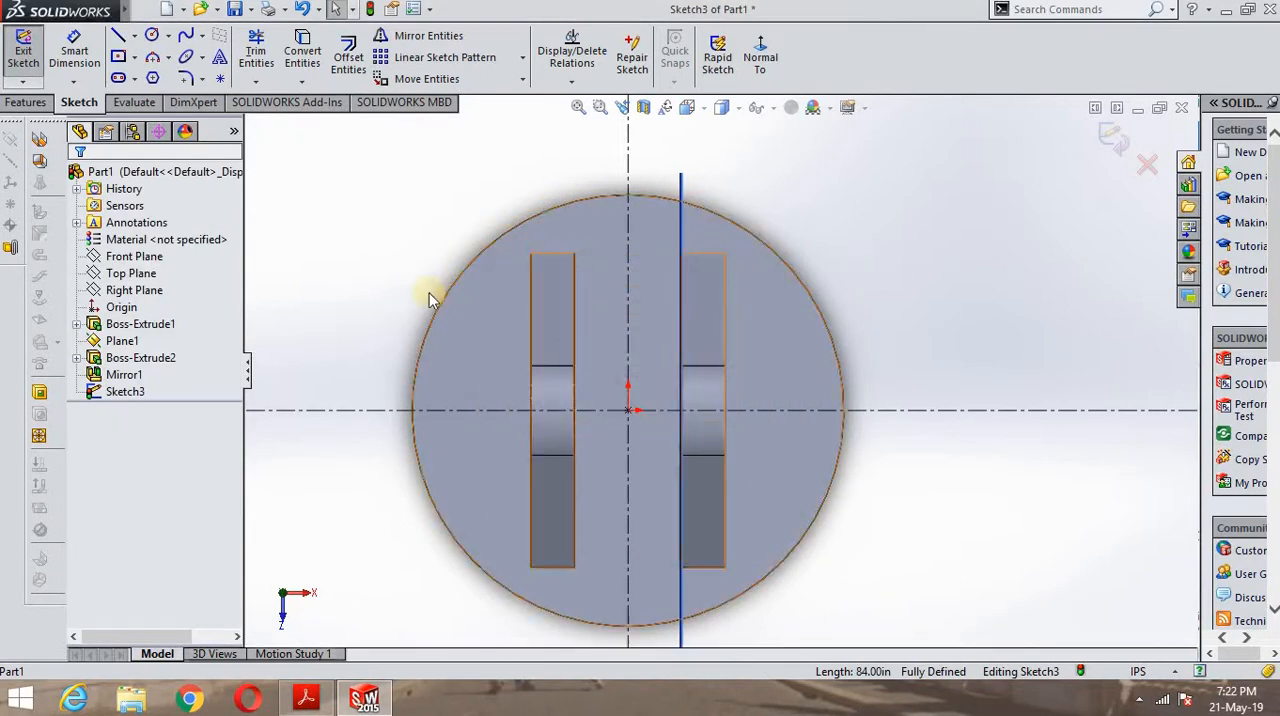
- Sketch a horizontal midpoint line about 103 in long, centred on the origin of the round base
click(120, 38)
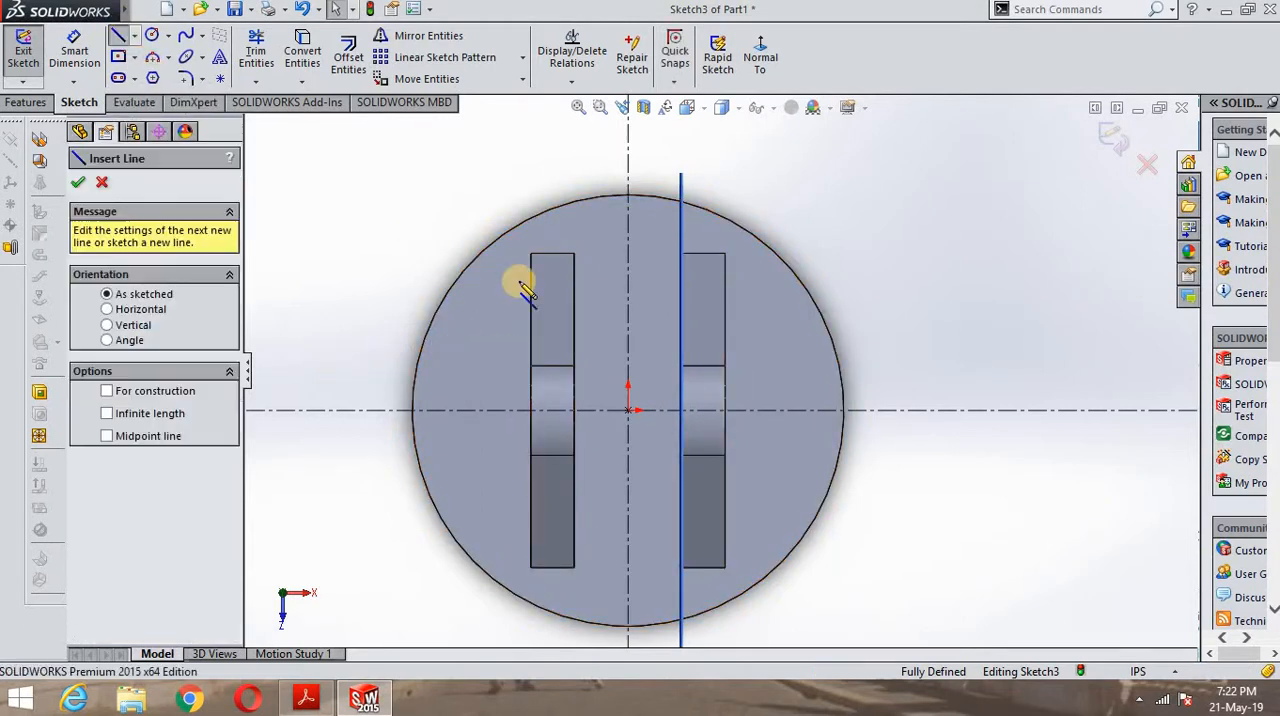
click(133, 38)
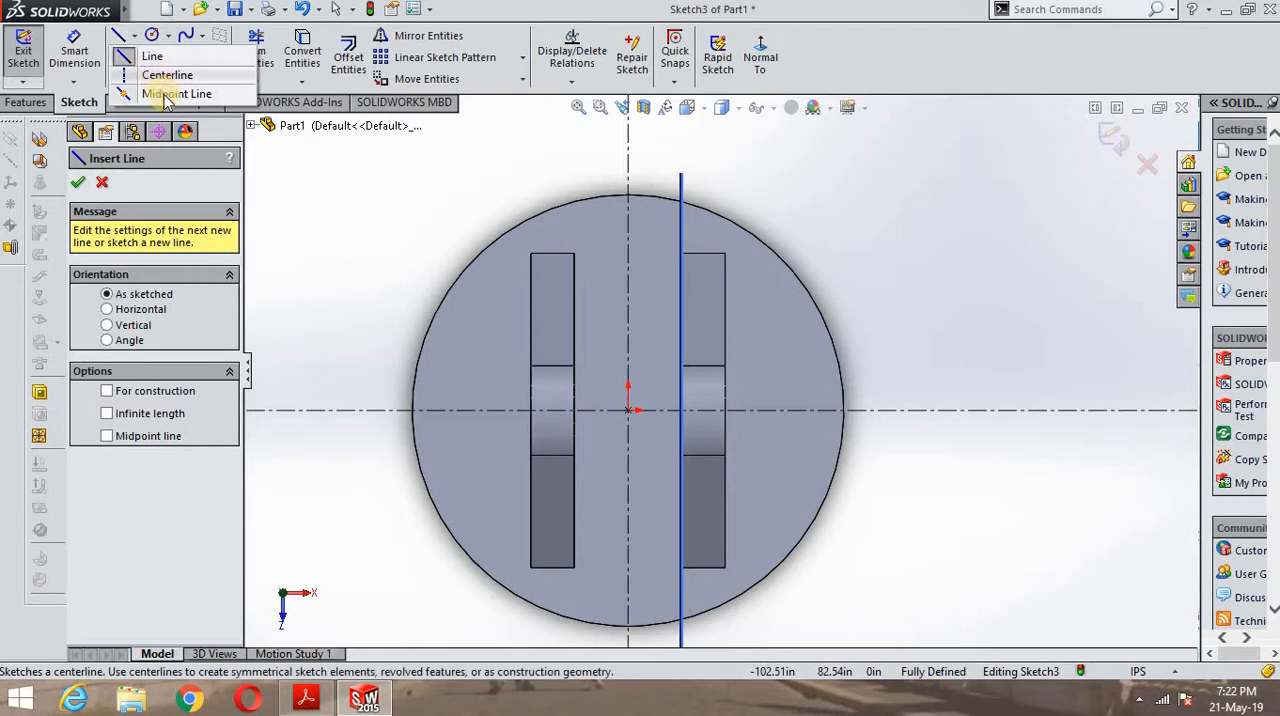
click(160, 91)
click(628, 410)
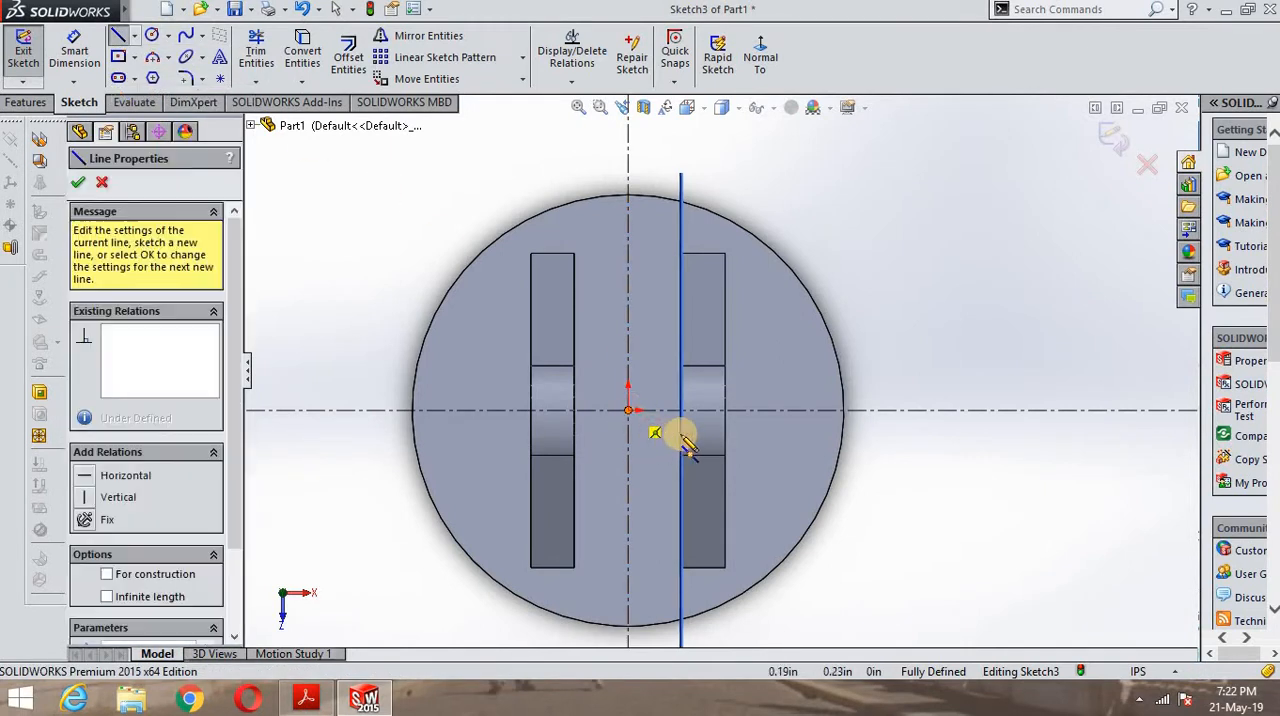
click(812, 410)
click(74, 55)
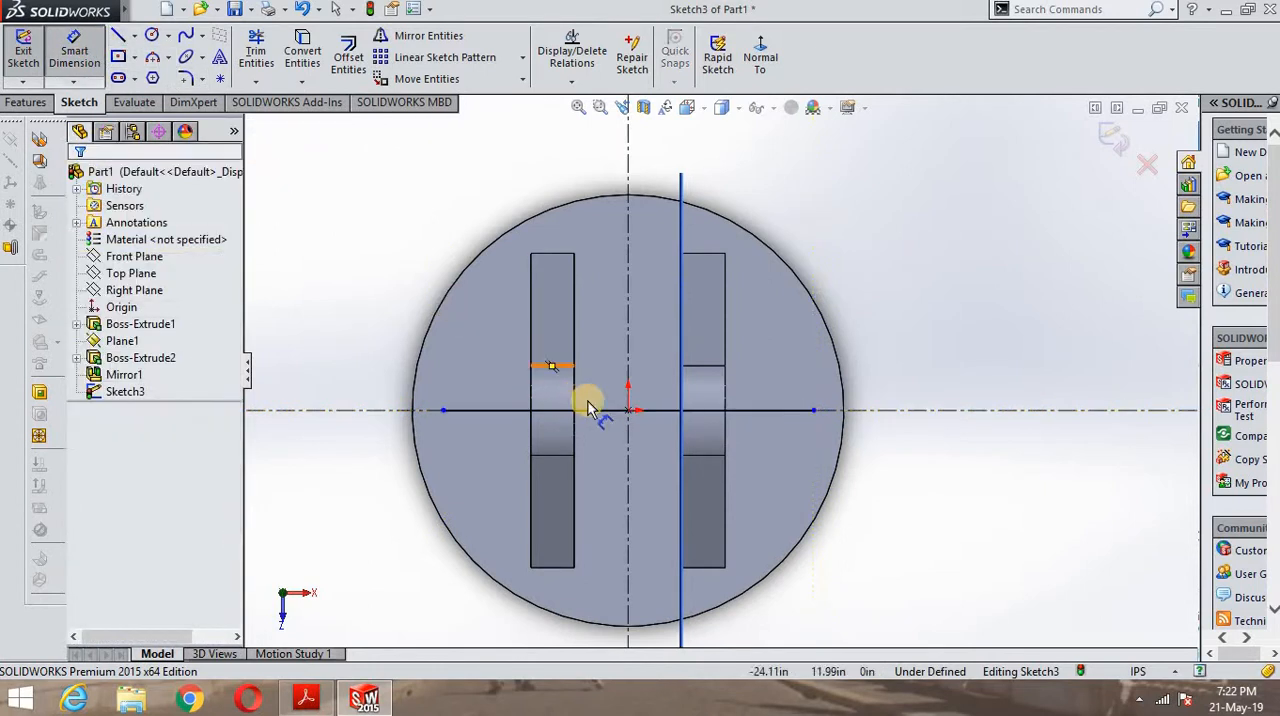
click(607, 410)
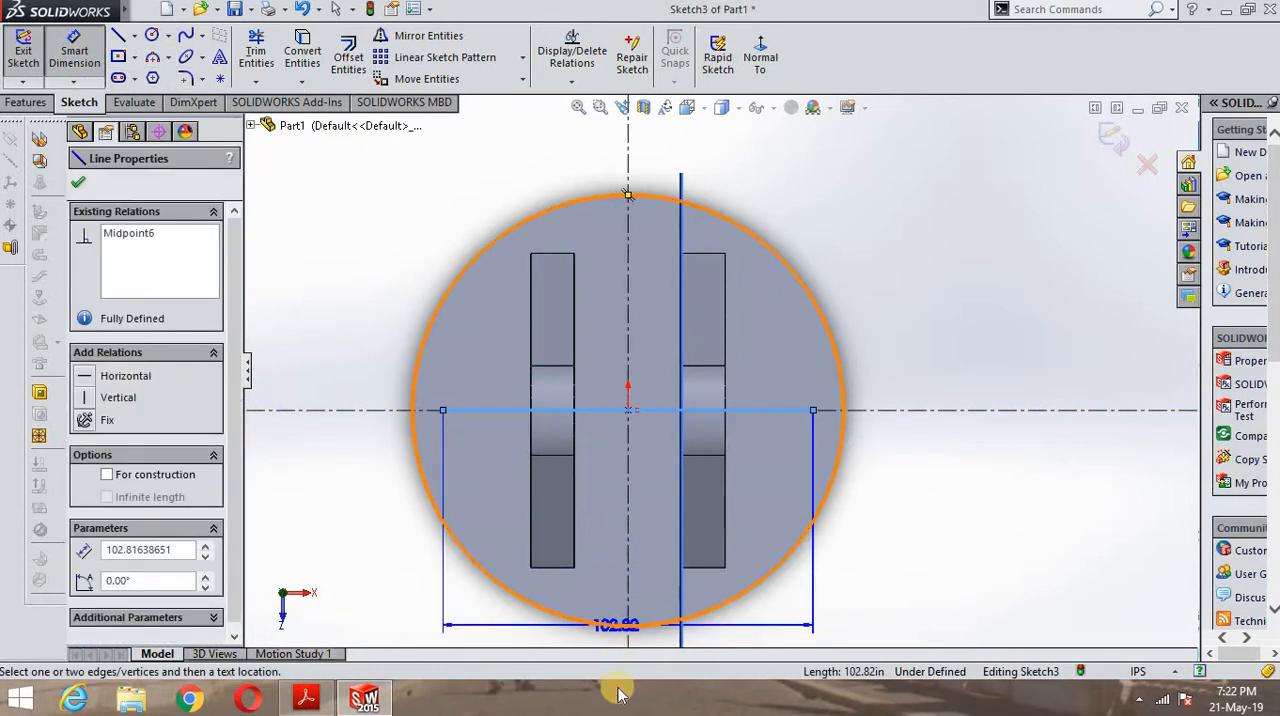
key(Escape)
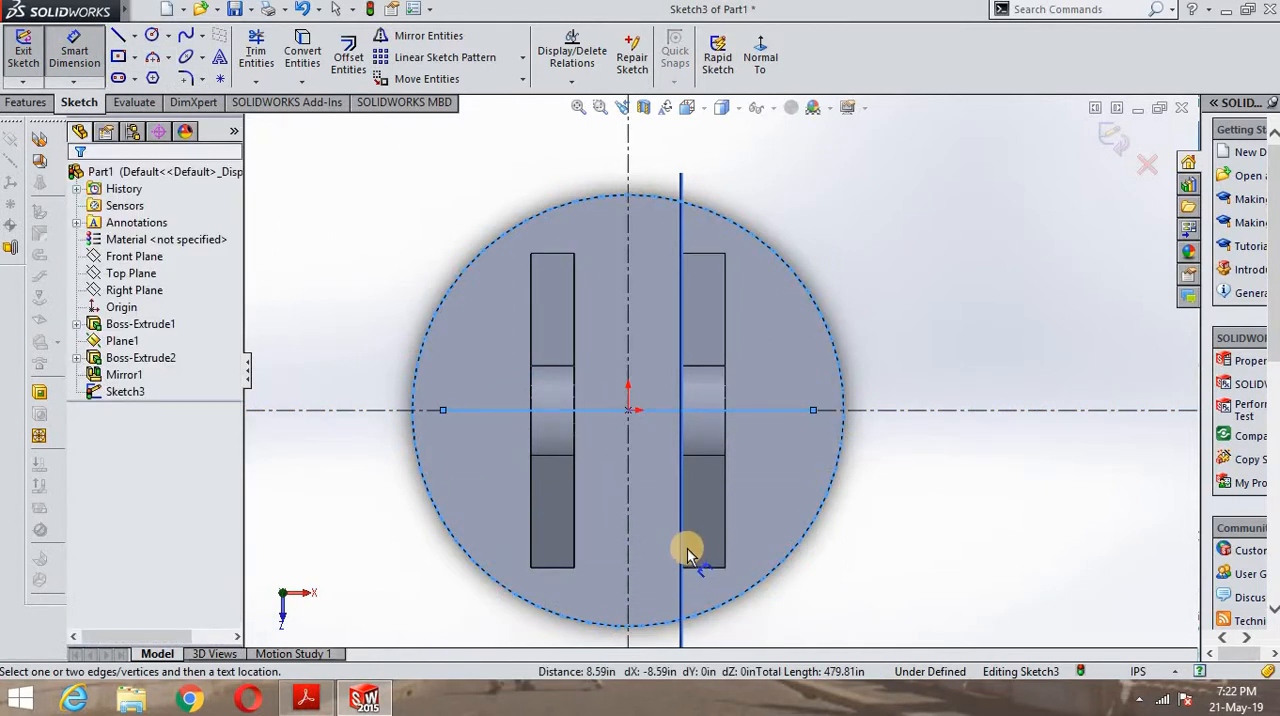
scroll(839, 535, up, 1)
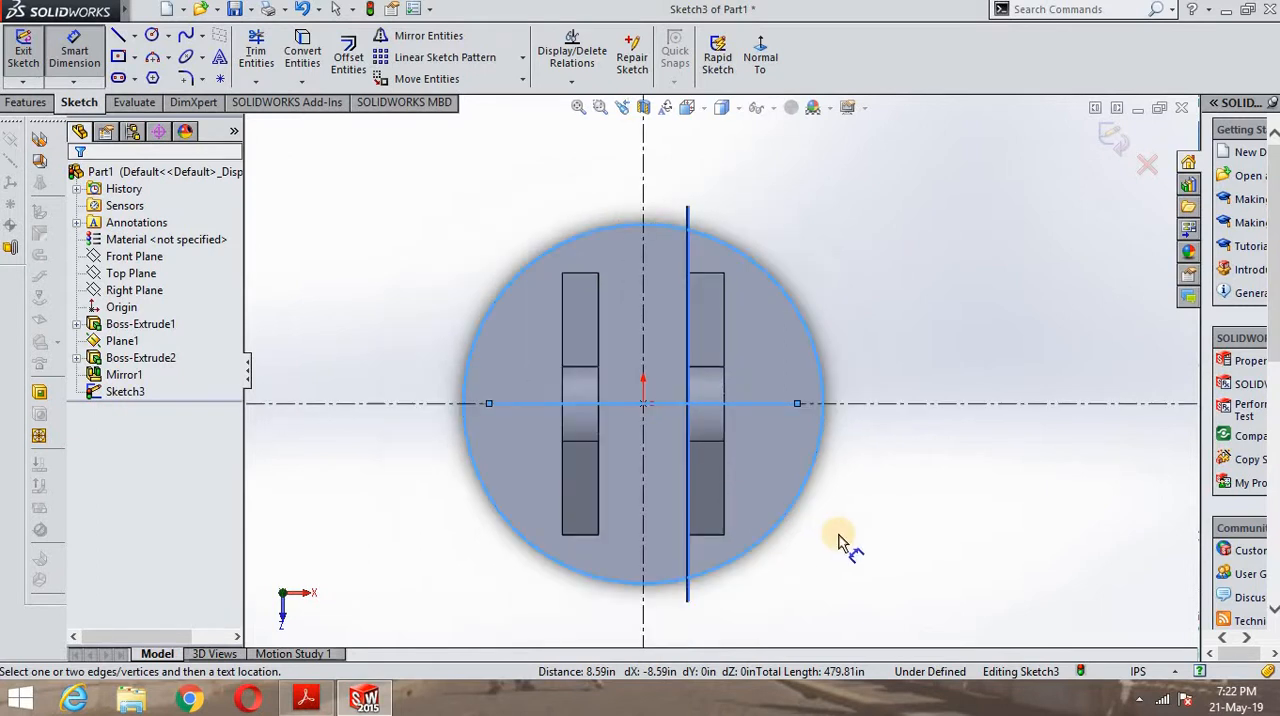
scroll(839, 535, down, 1)
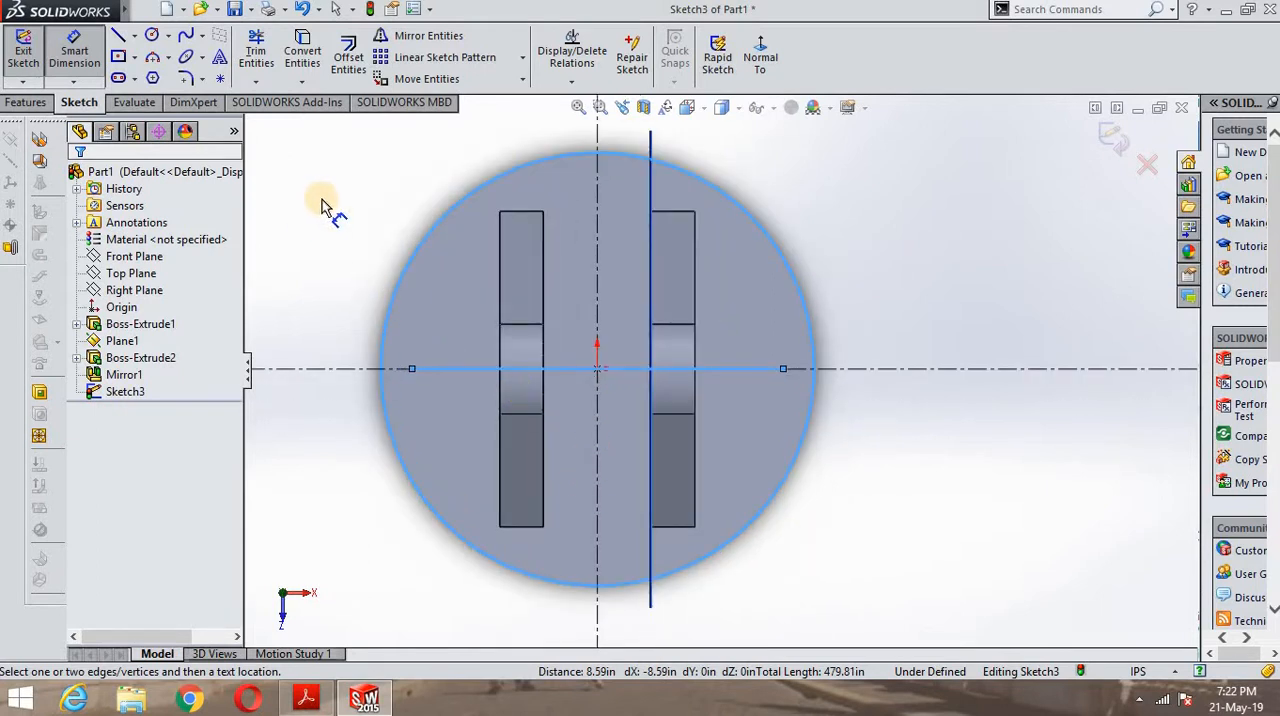
click(588, 377)
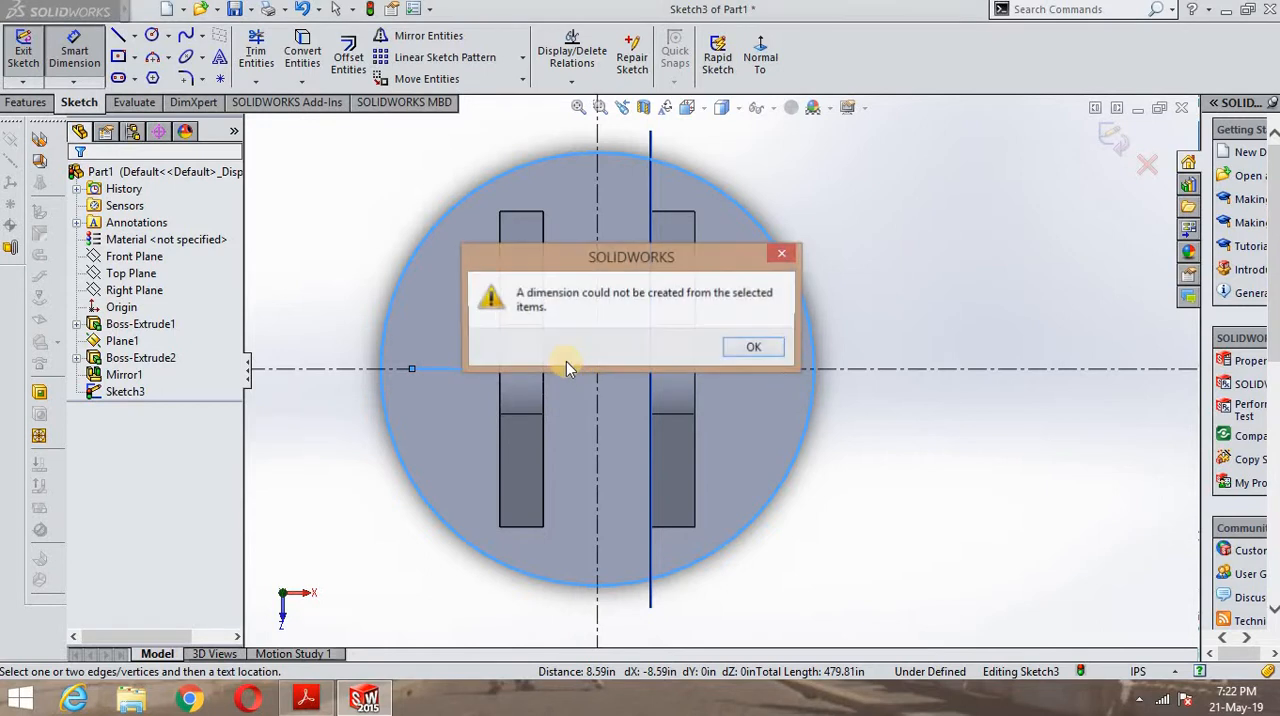
click(787, 262)
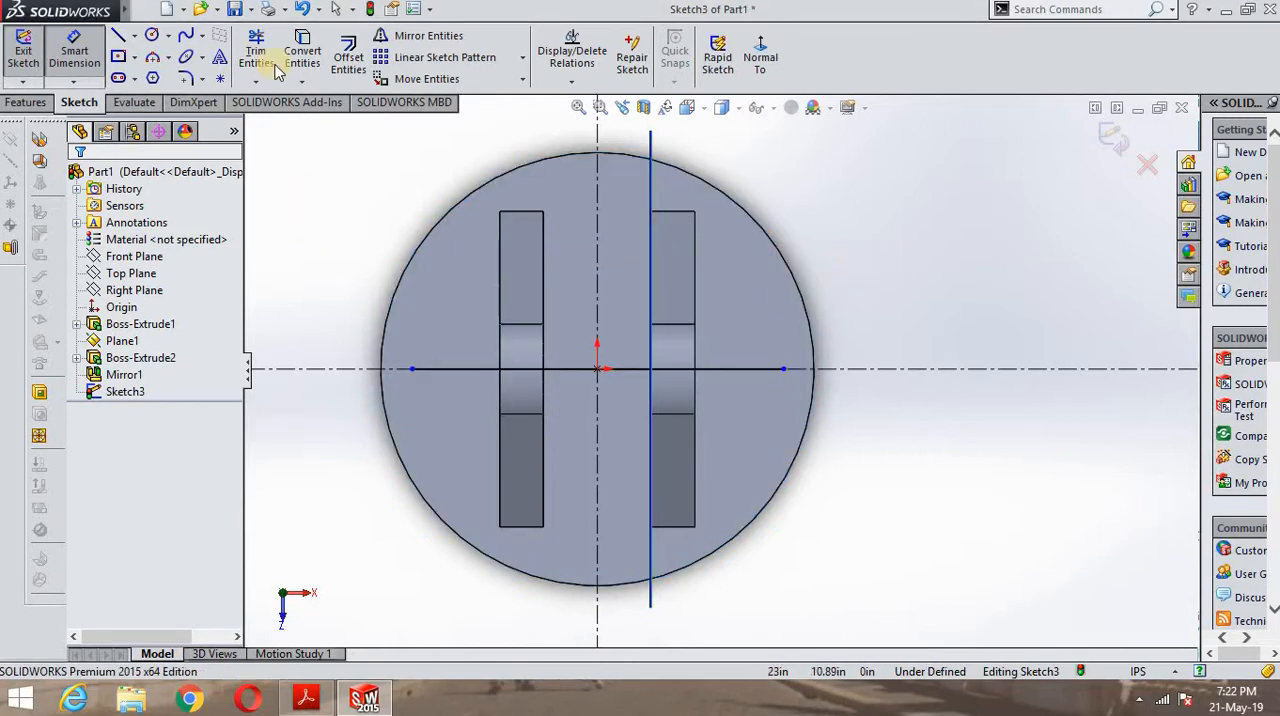
- Dimension the horizontal midpoint line's length as 84 in, placing the dimension below the round base
click(580, 372)
click(581, 637)
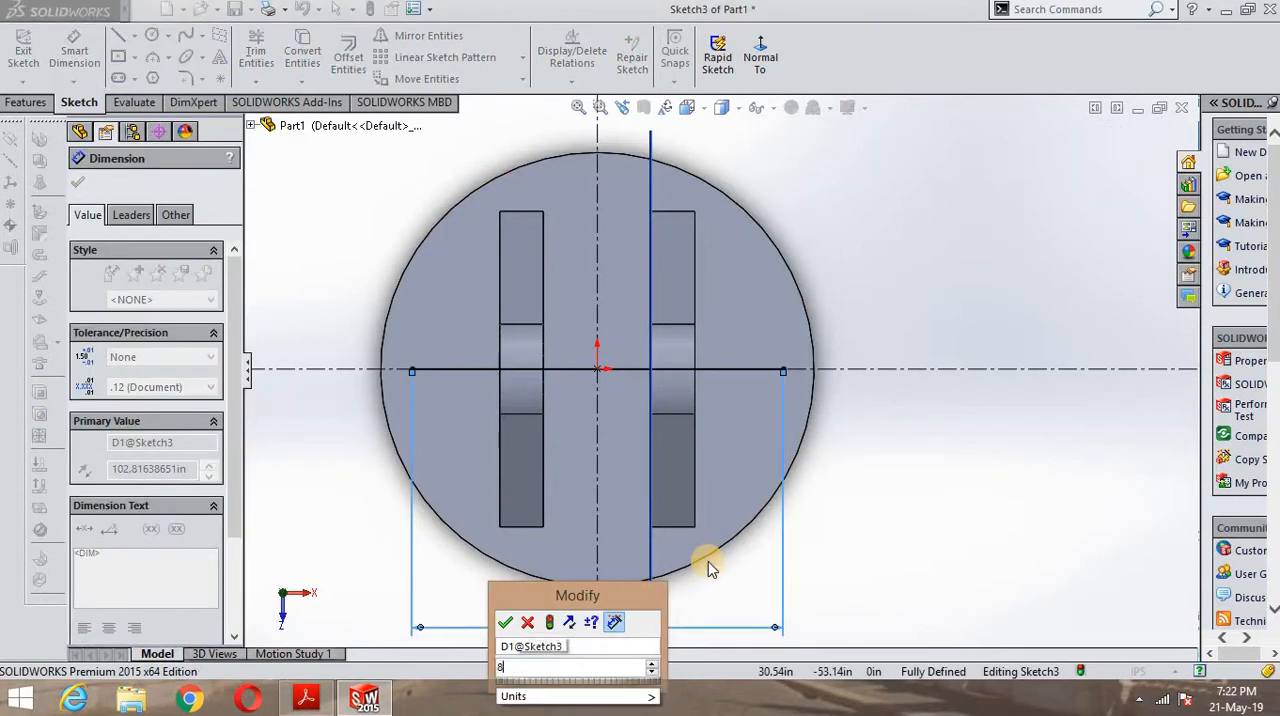
key(Return)
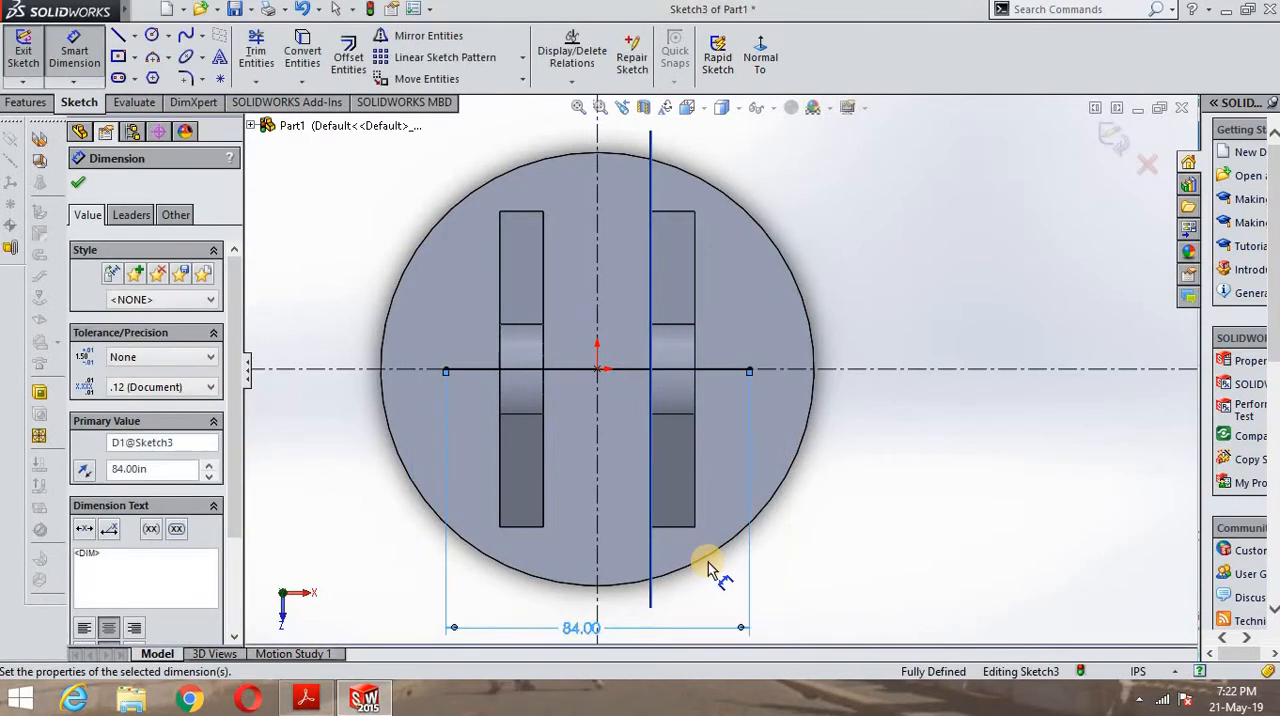
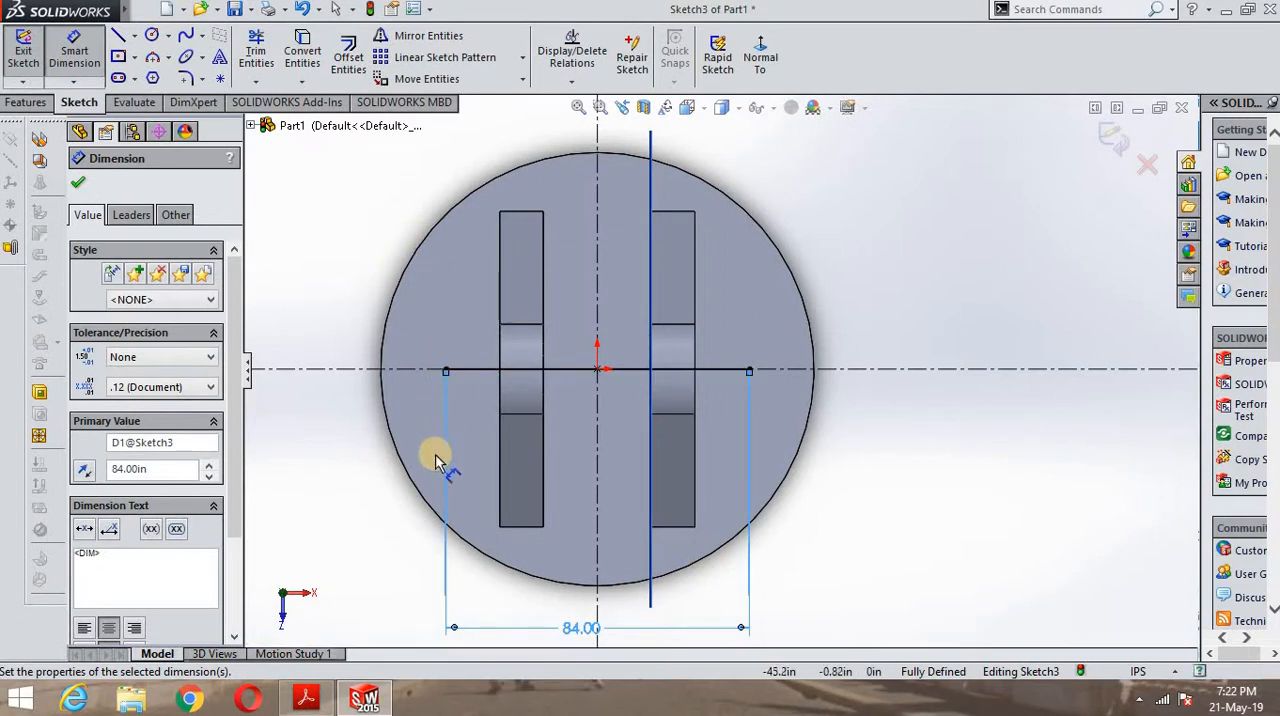
- Check the slot spacing in the PDF plan view, then sketch a vertical midpoint line about 34 in long centred on the 84 in line's left end
click(307, 699)
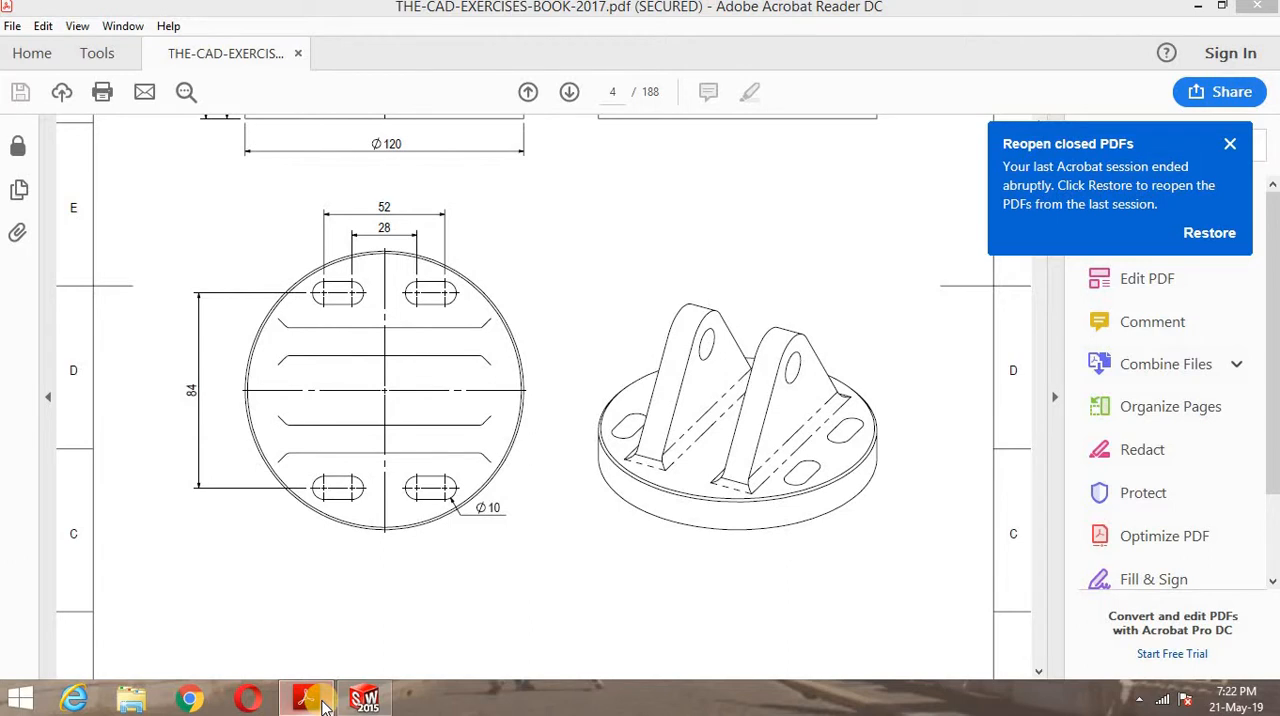
click(365, 698)
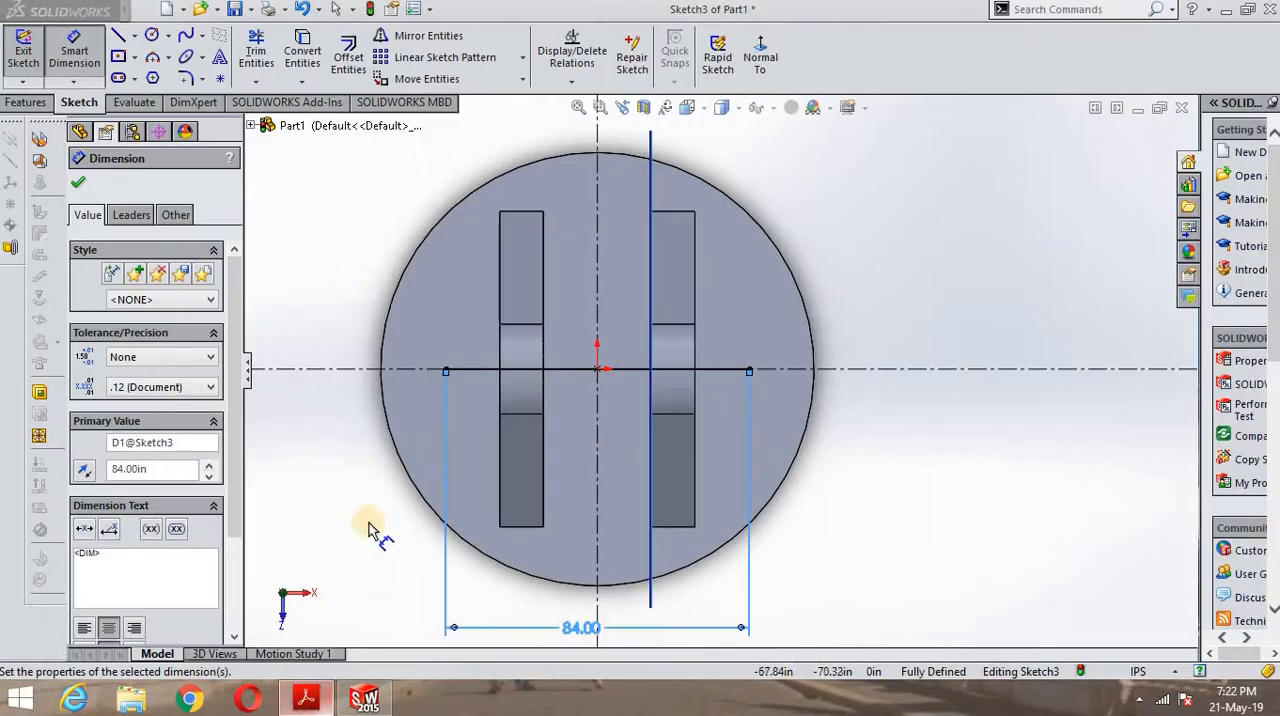
click(120, 37)
click(134, 36)
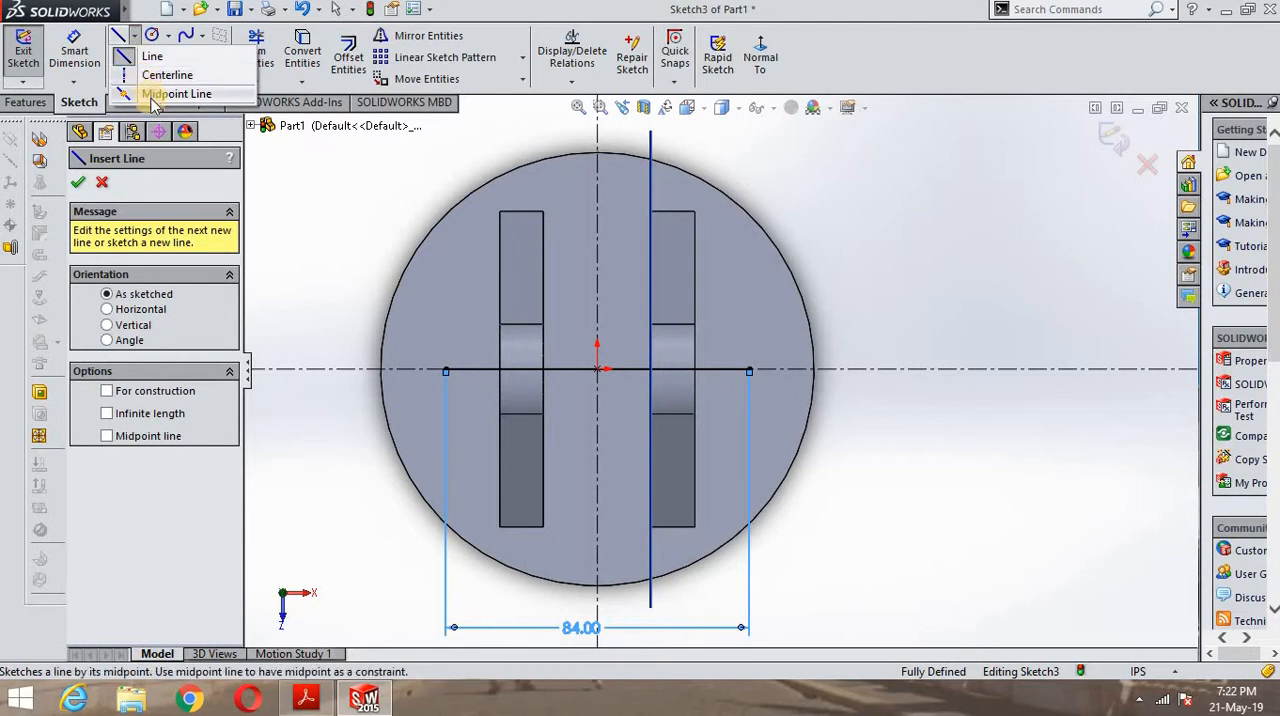
click(149, 96)
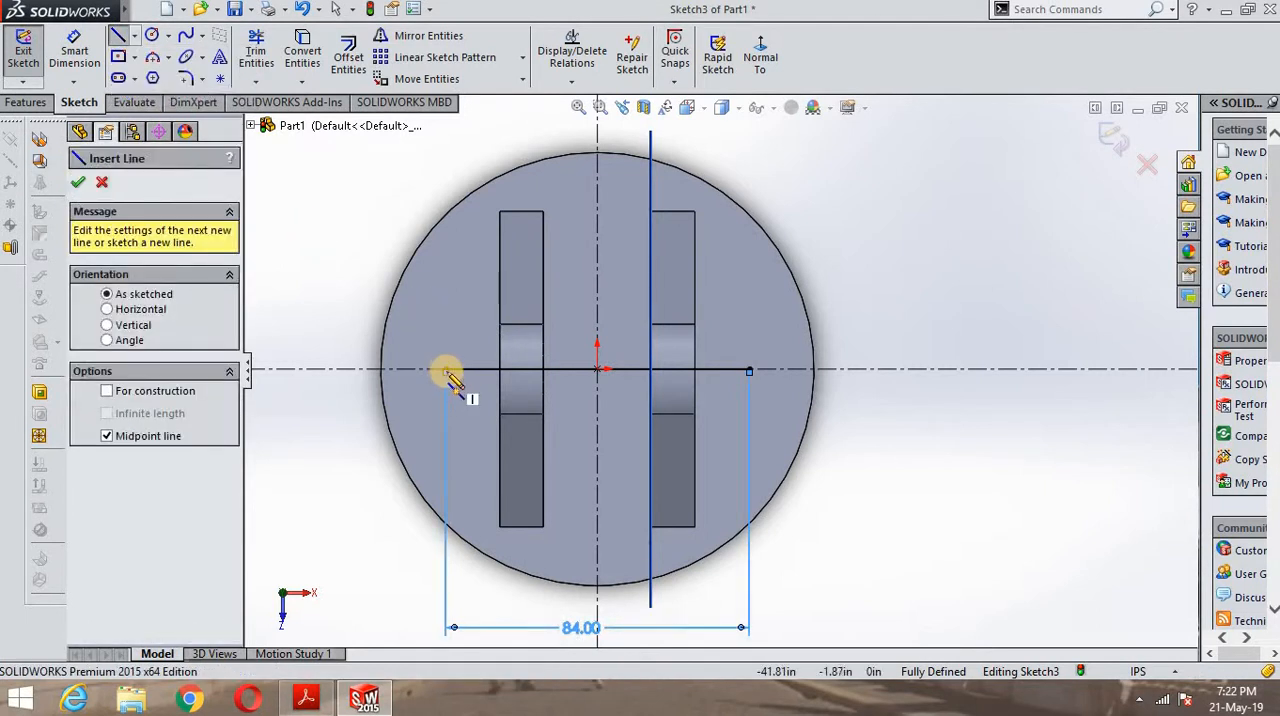
click(447, 370)
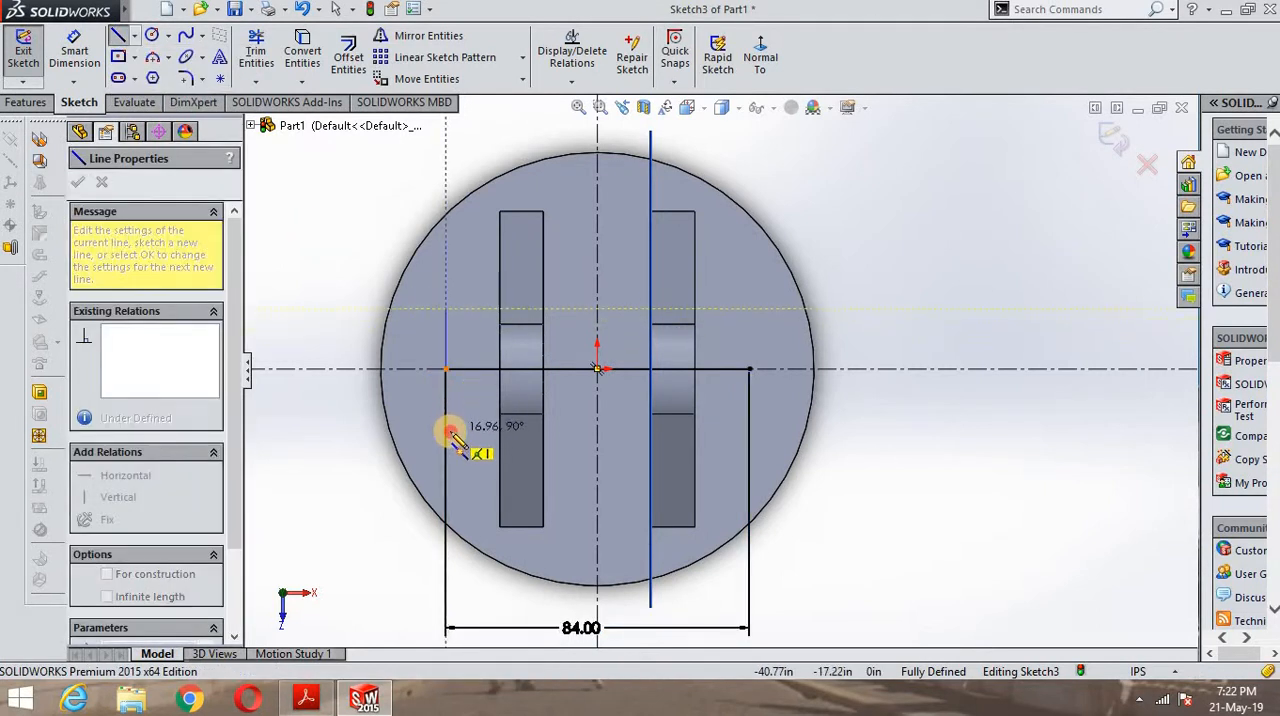
click(450, 431)
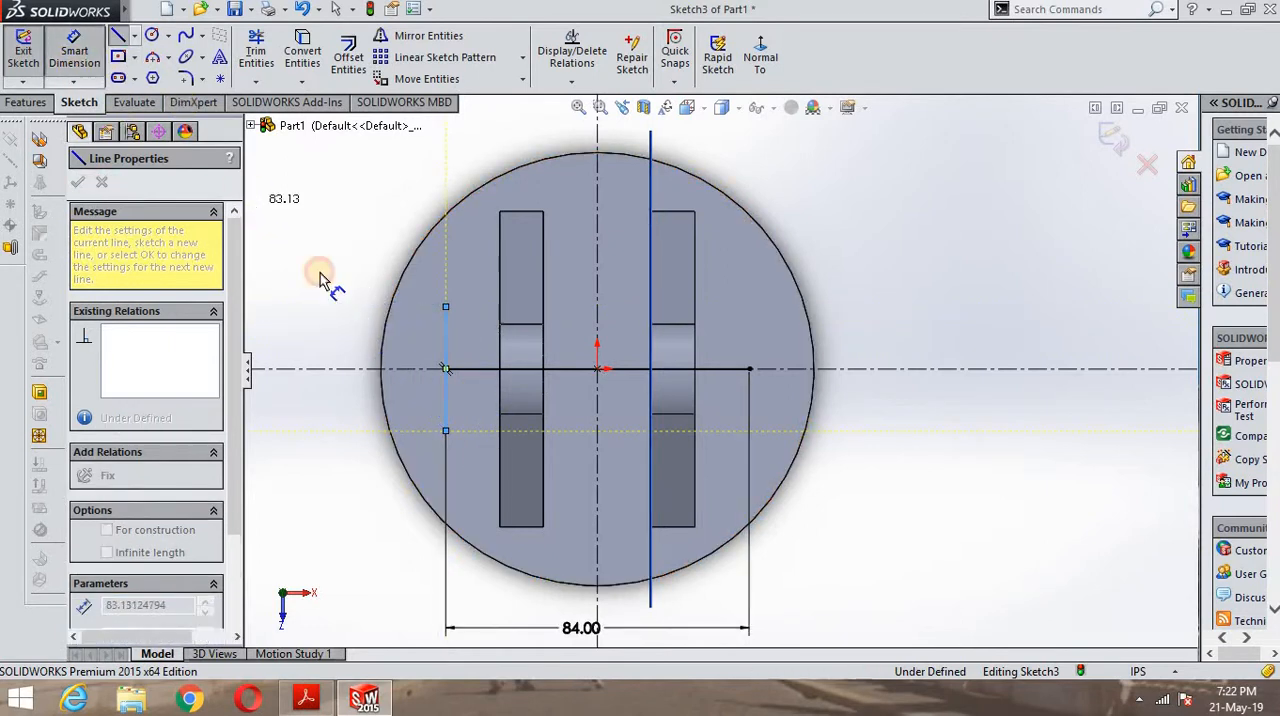
key(Escape)
- Dimension the vertical midpoint line's length as 28 in, placing the dimension outside the round base
click(447, 347)
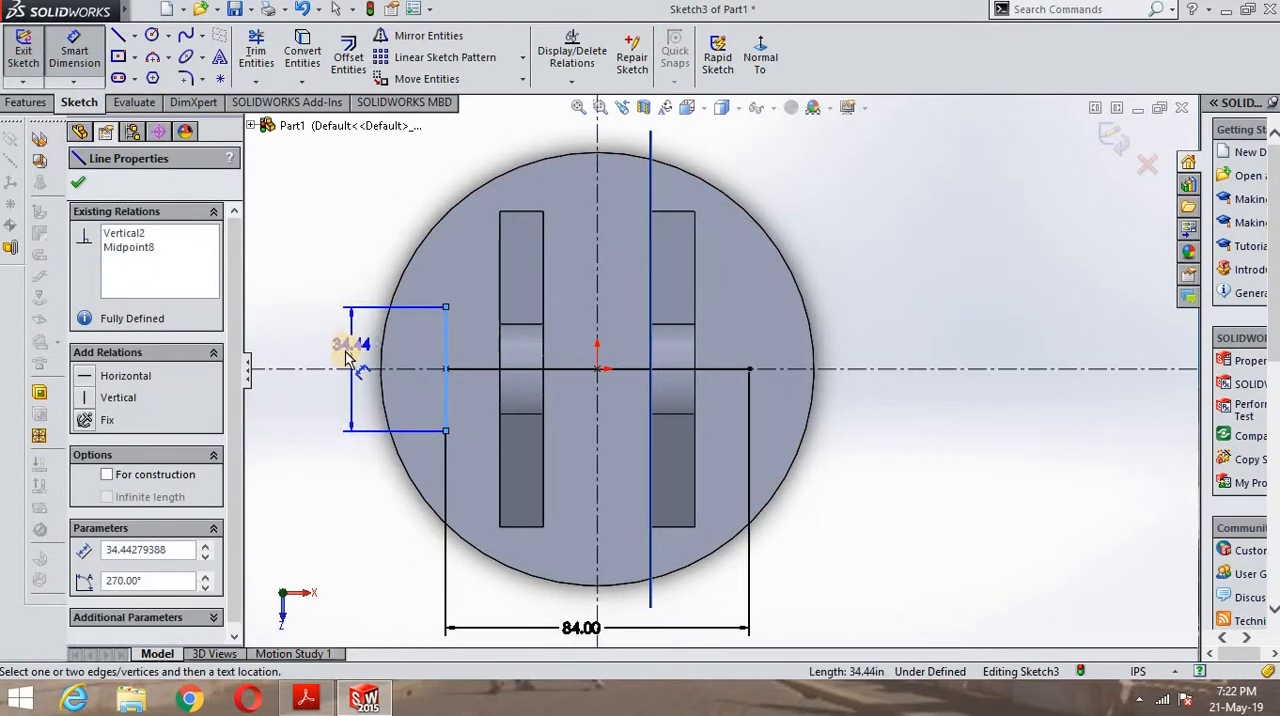
click(343, 368)
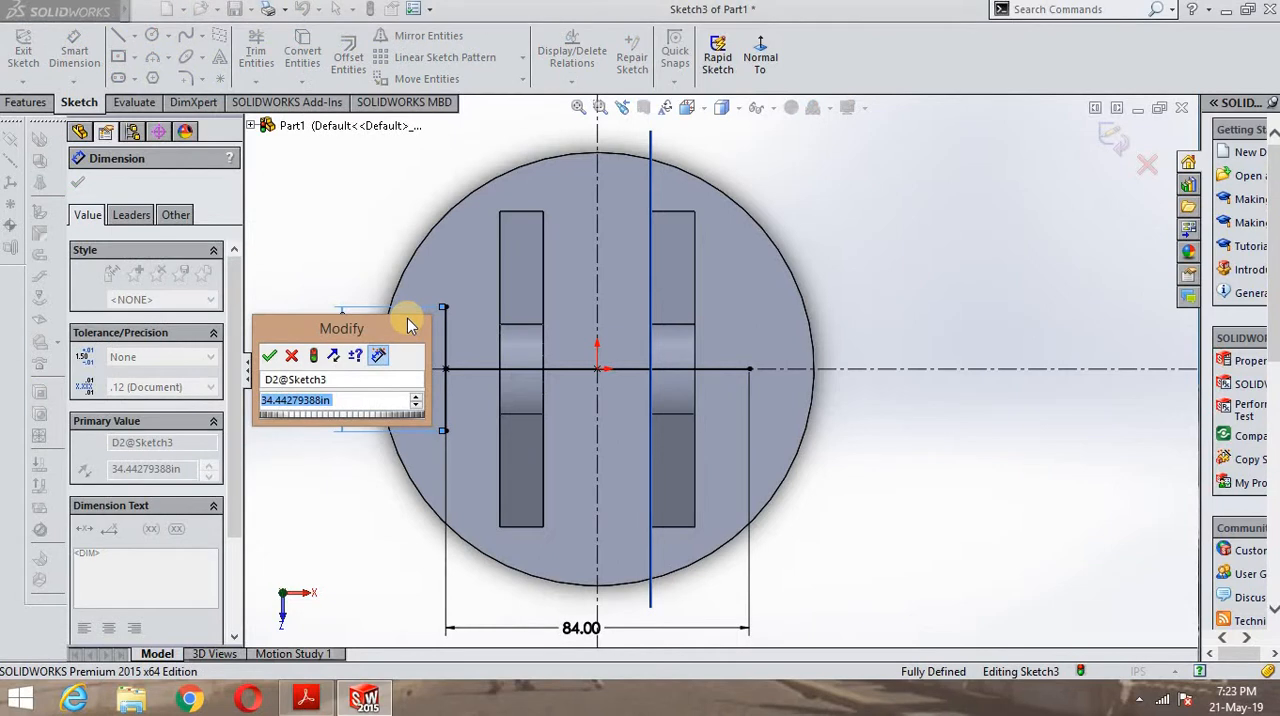
text(28)
key(Return)
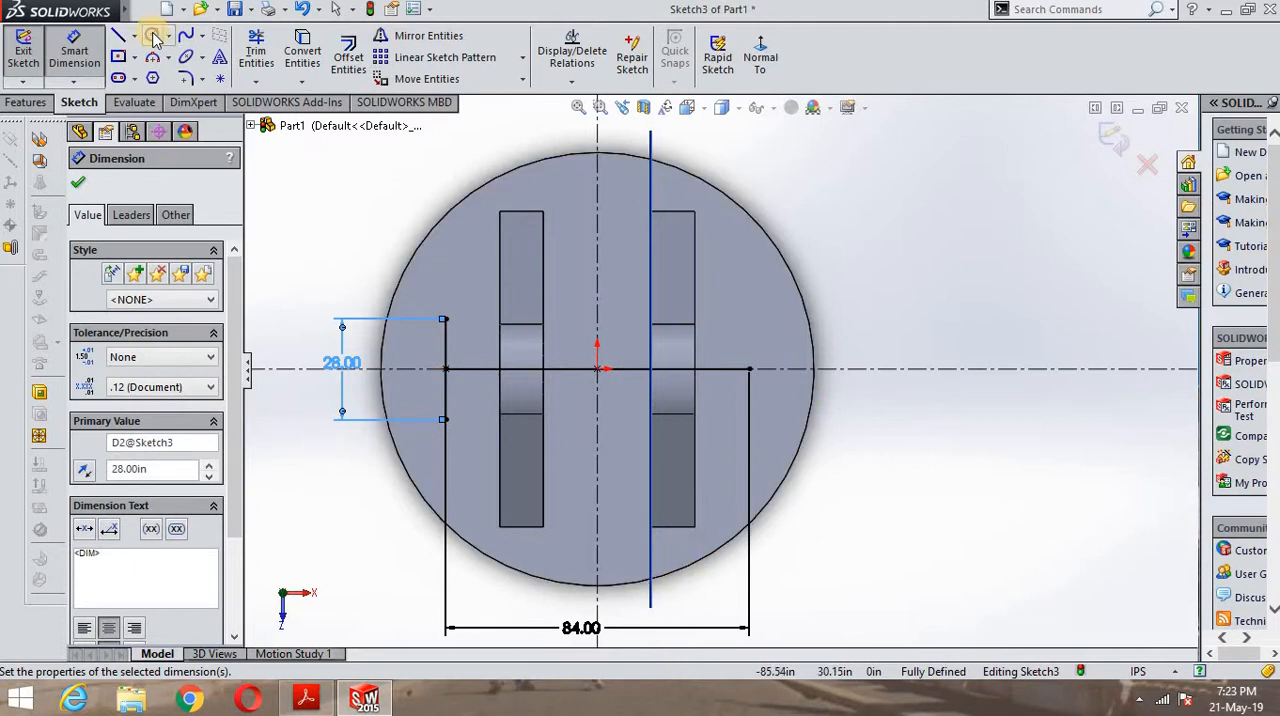
- Sketch two circles centred on the ends of the 28 in vertical line, with radii of about 5.8 and 6.5 in
click(153, 36)
click(445, 323)
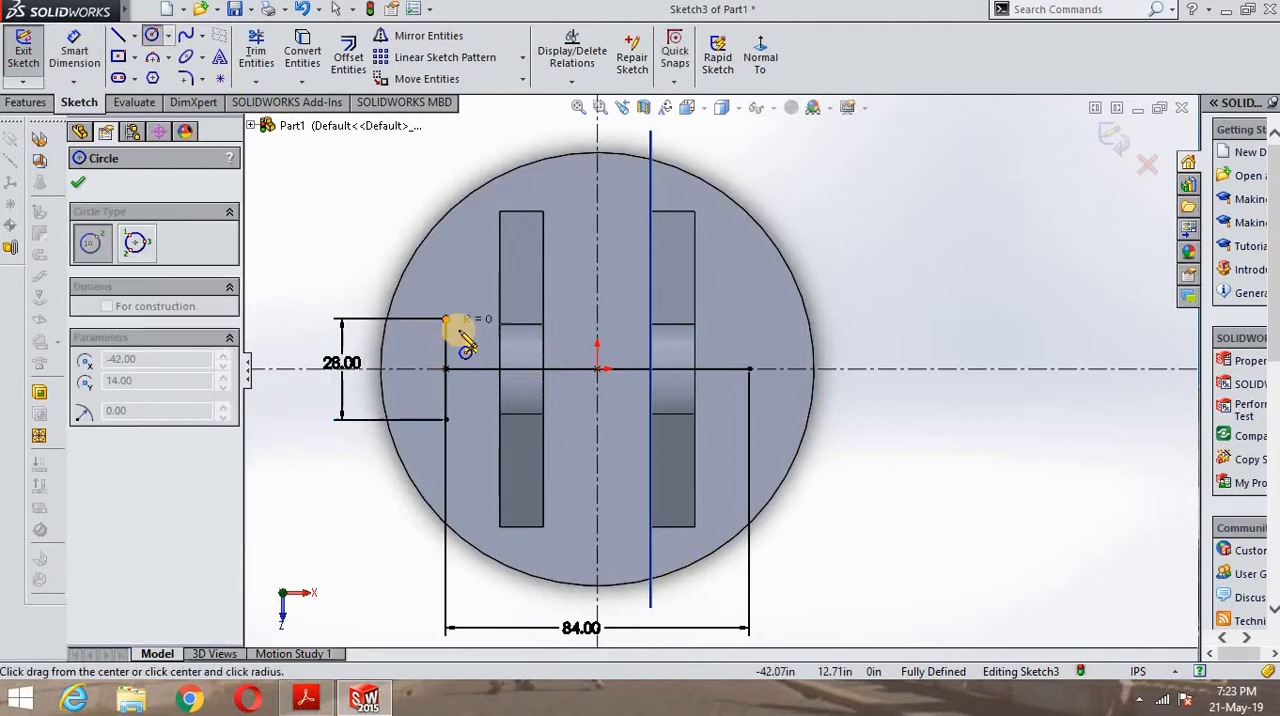
click(460, 333)
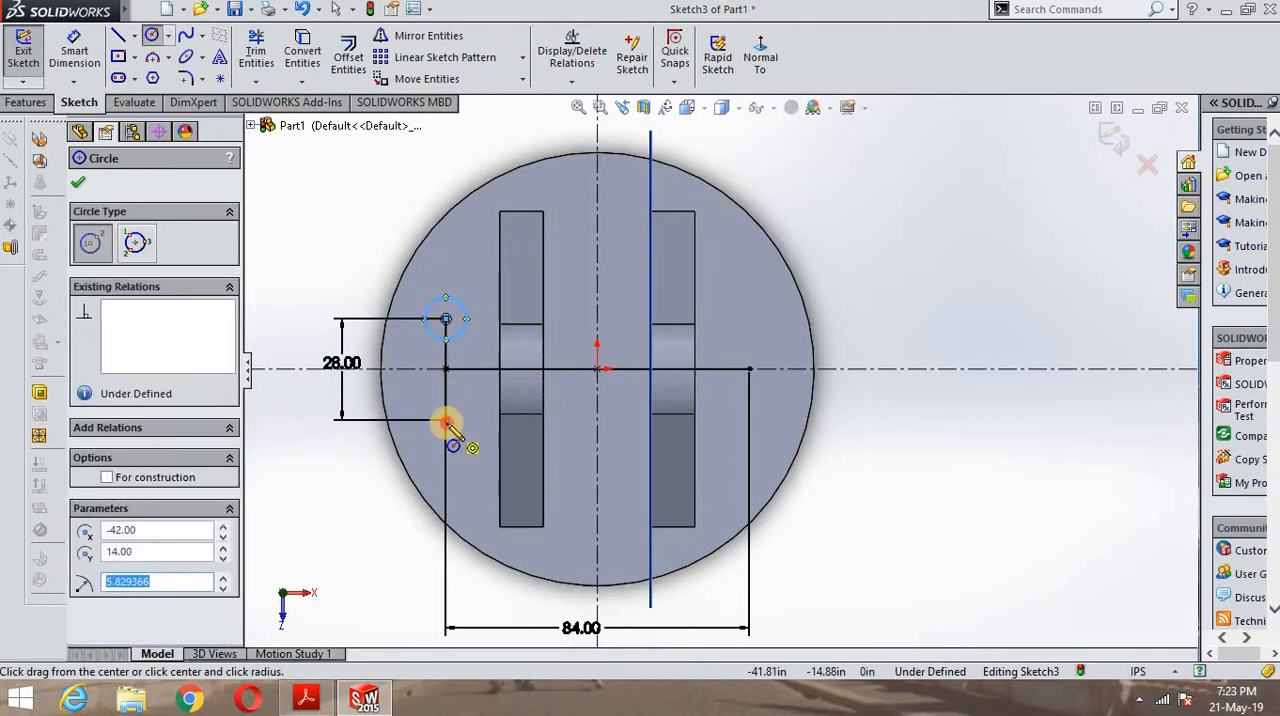
click(446, 421)
click(465, 431)
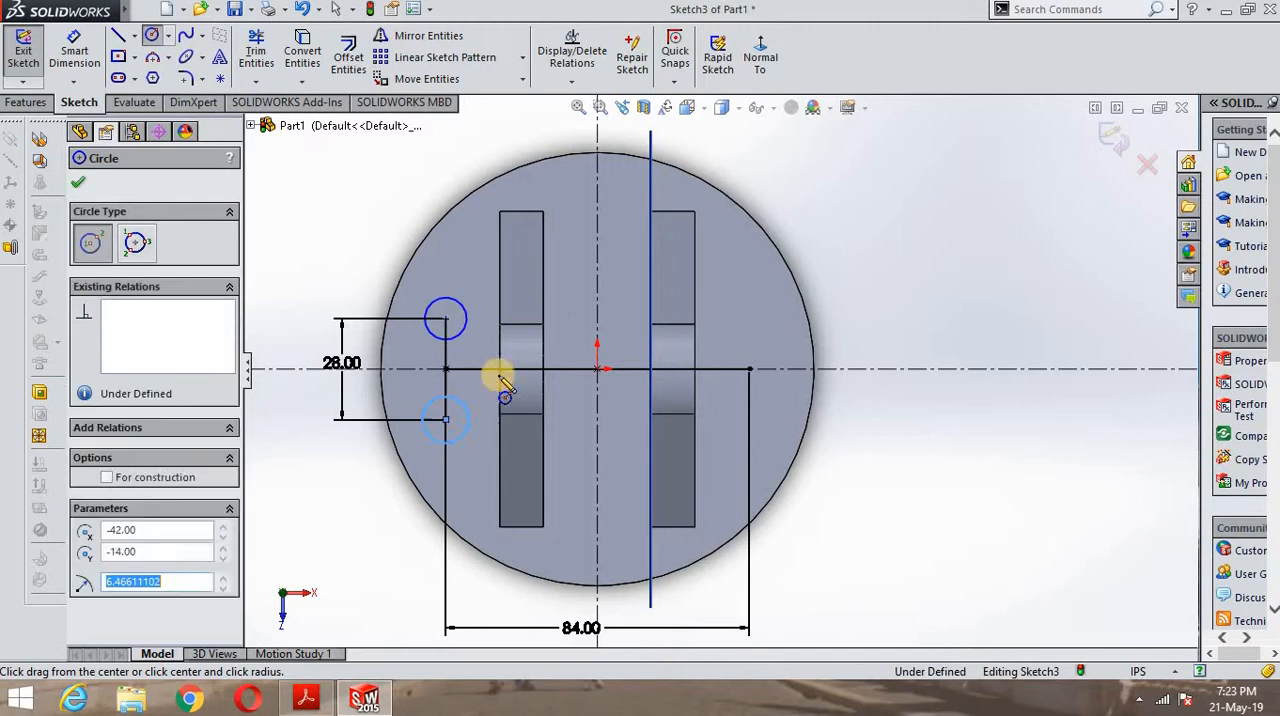
- Dimension both circles at the ends of the 28 in line with a diameter of 10 in
click(96, 62)
click(430, 304)
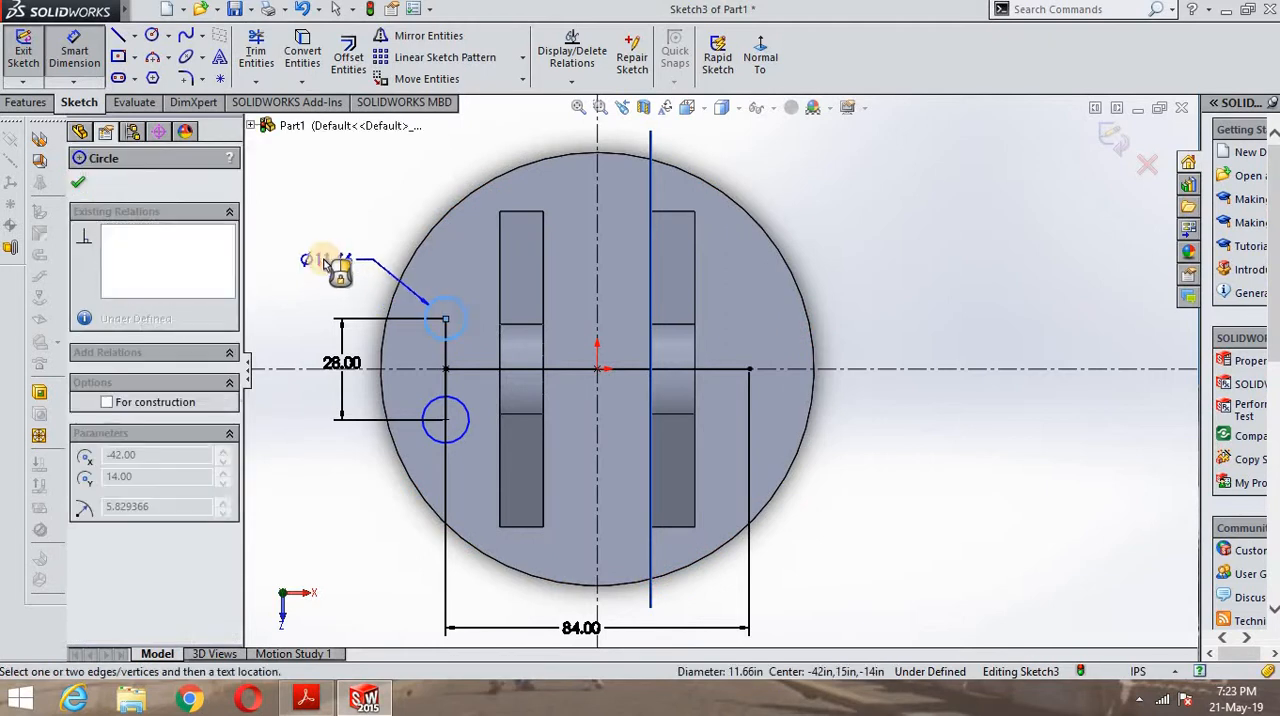
click(325, 262)
text(10)
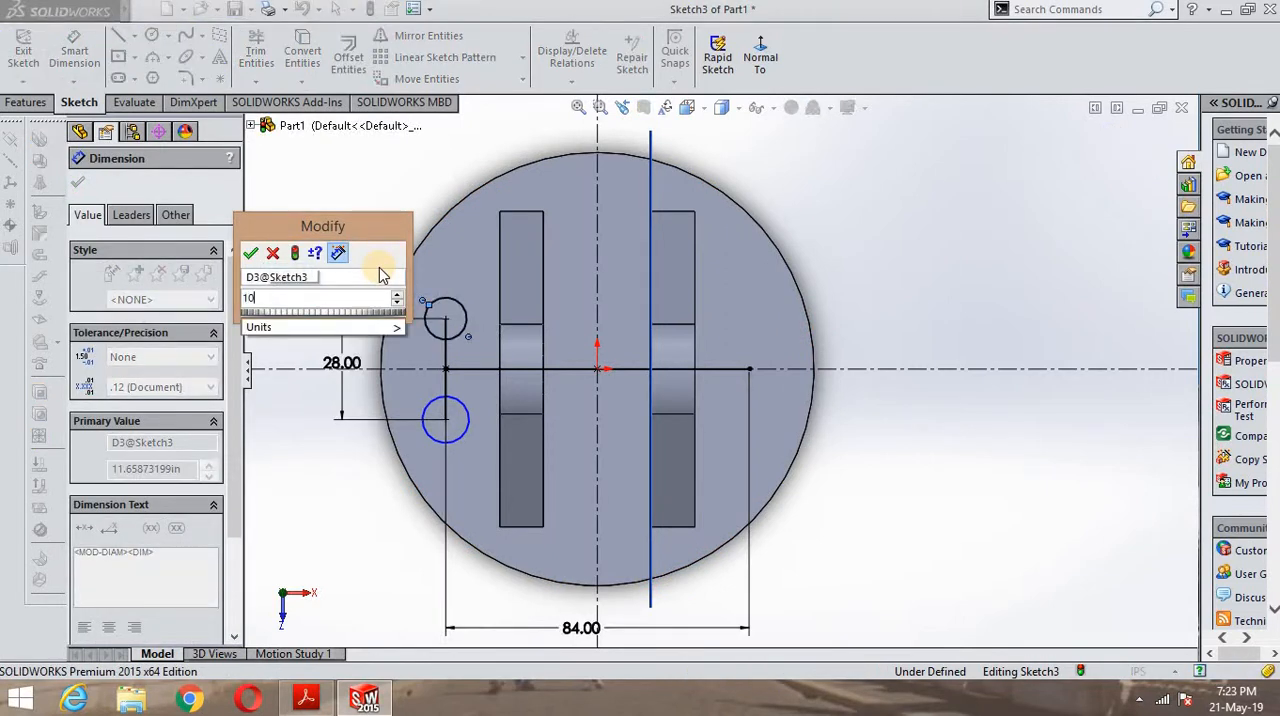
key(Return)
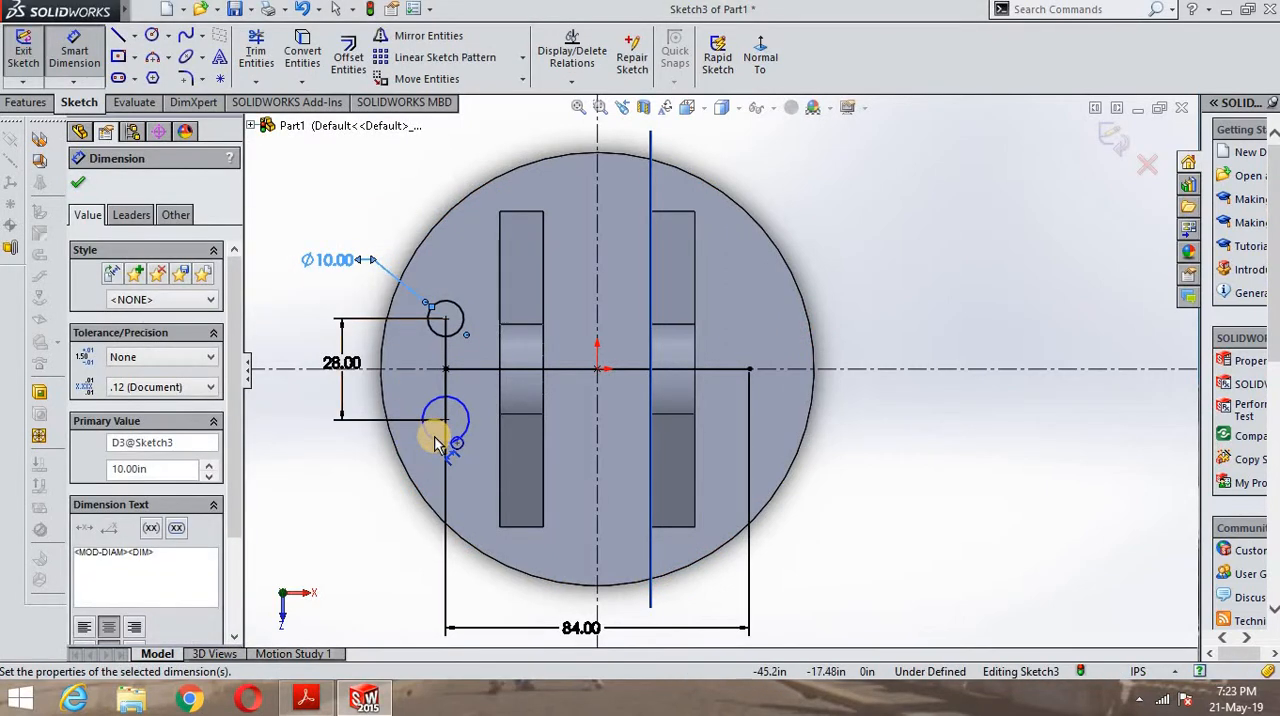
click(436, 445)
click(360, 496)
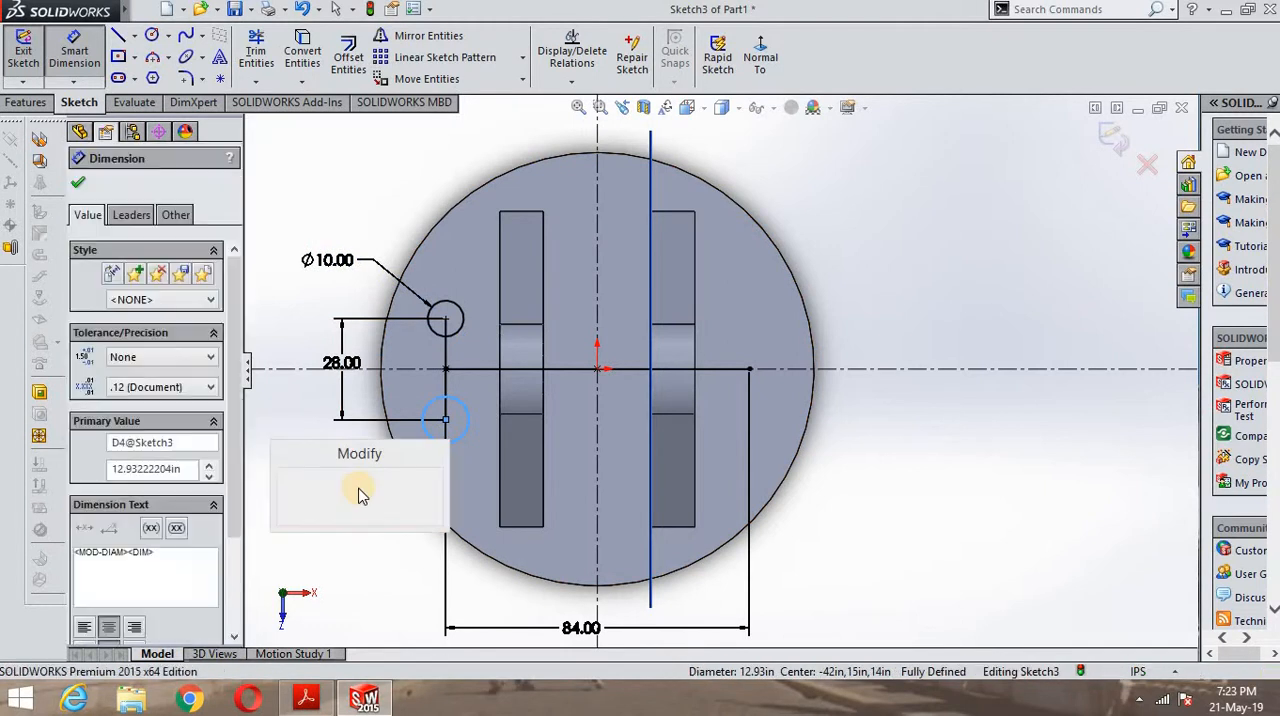
text(10)
key(Return)
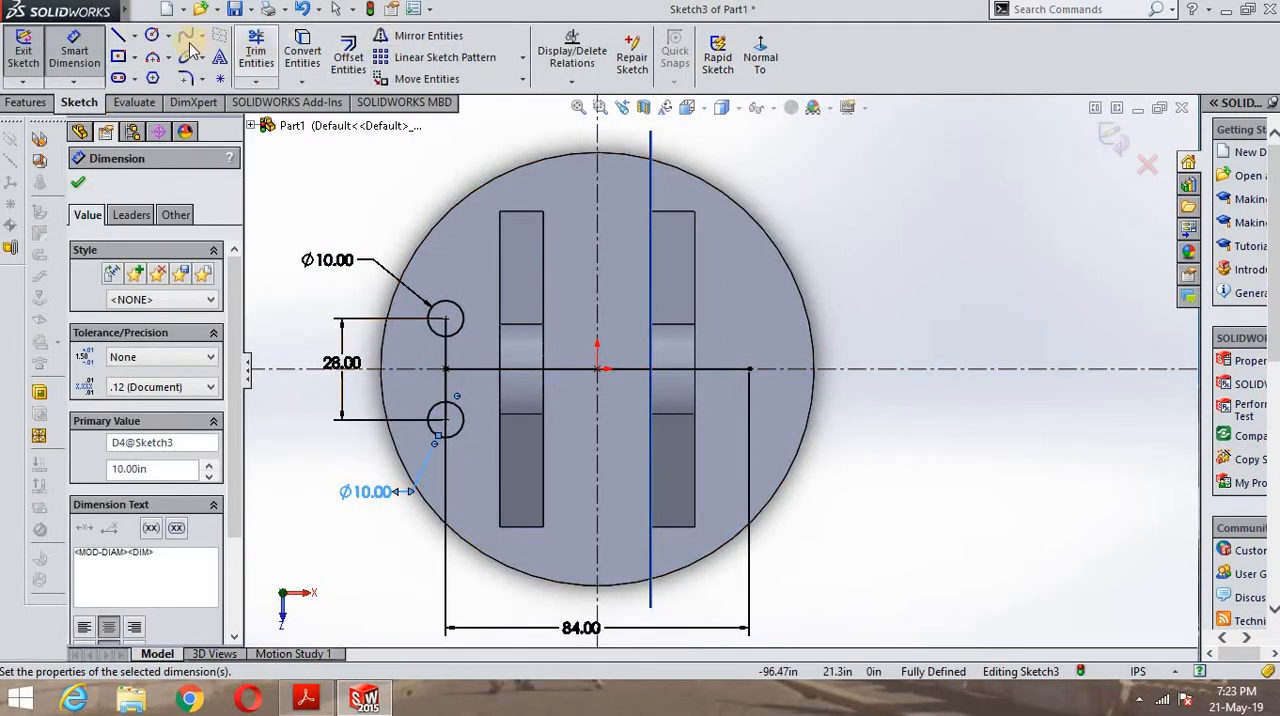
- Sketch a second vertical midpoint line about 68 in long, centred on the left end of the 84 in horizontal line
click(131, 36)
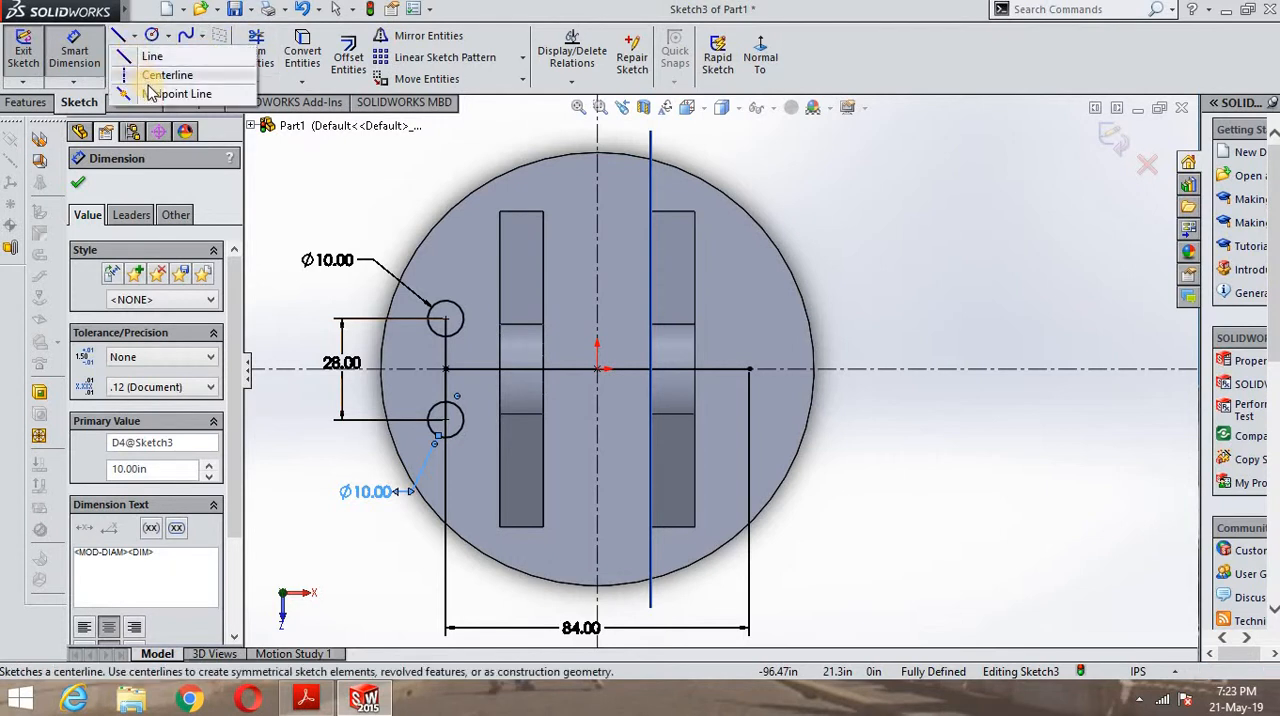
click(175, 91)
click(445, 370)
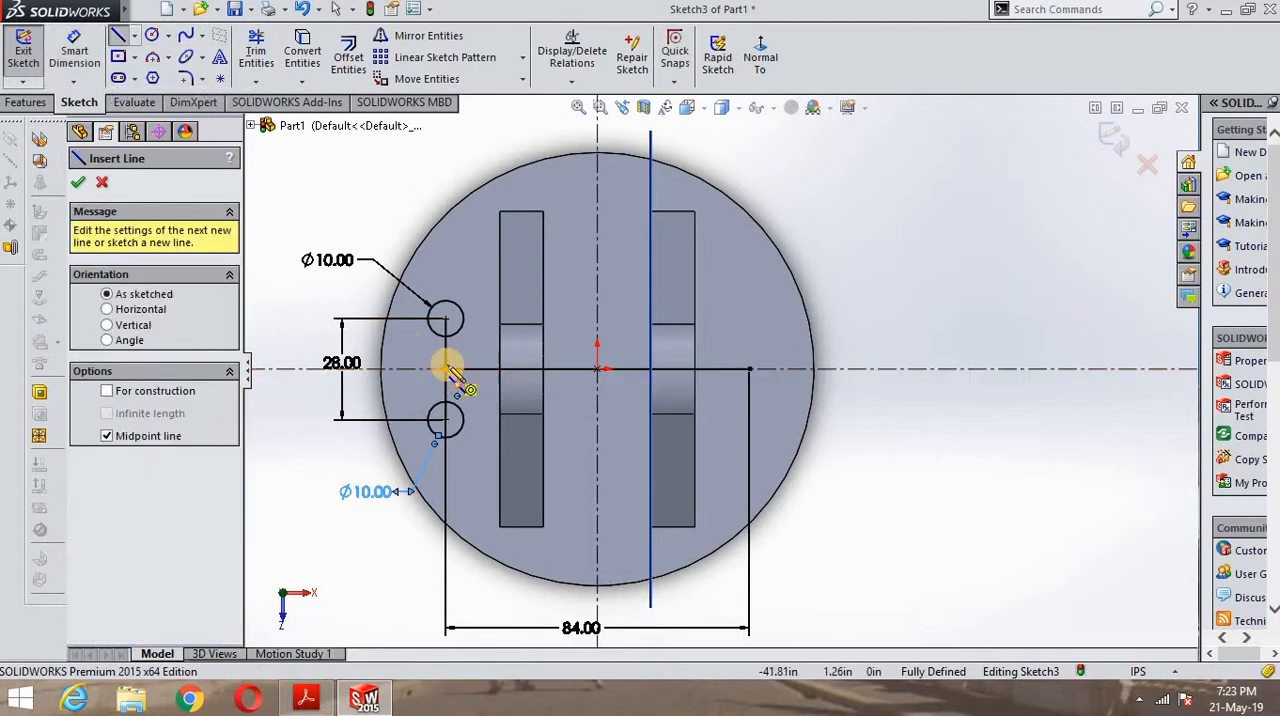
click(445, 490)
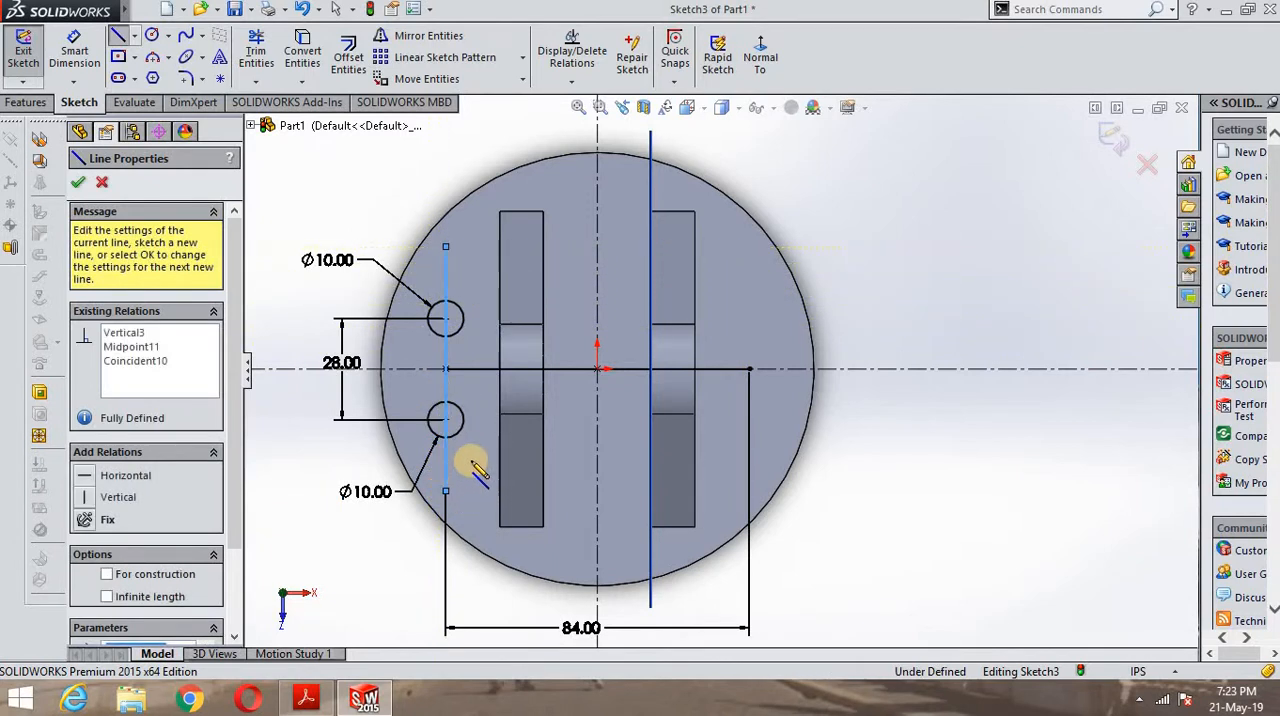
- Dimension the longer vertical midpoint line's length as 52 in, placing the dimension outside the 28 in one
click(74, 55)
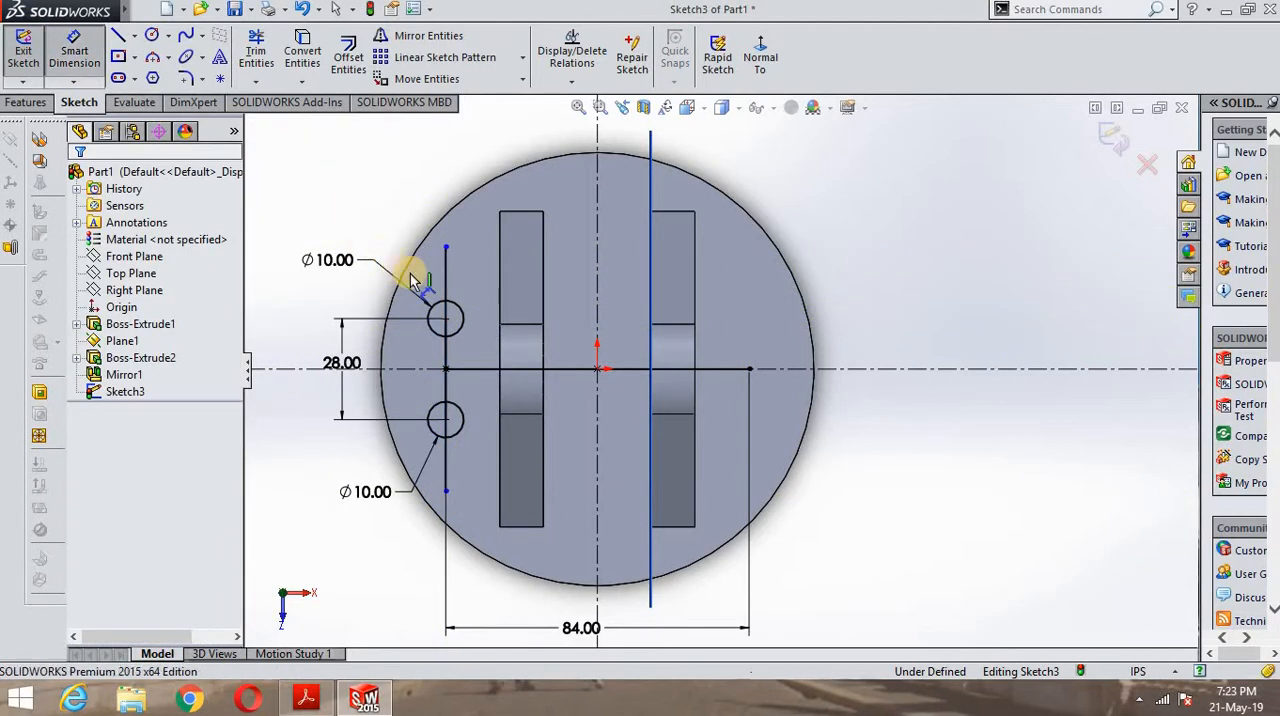
click(445, 281)
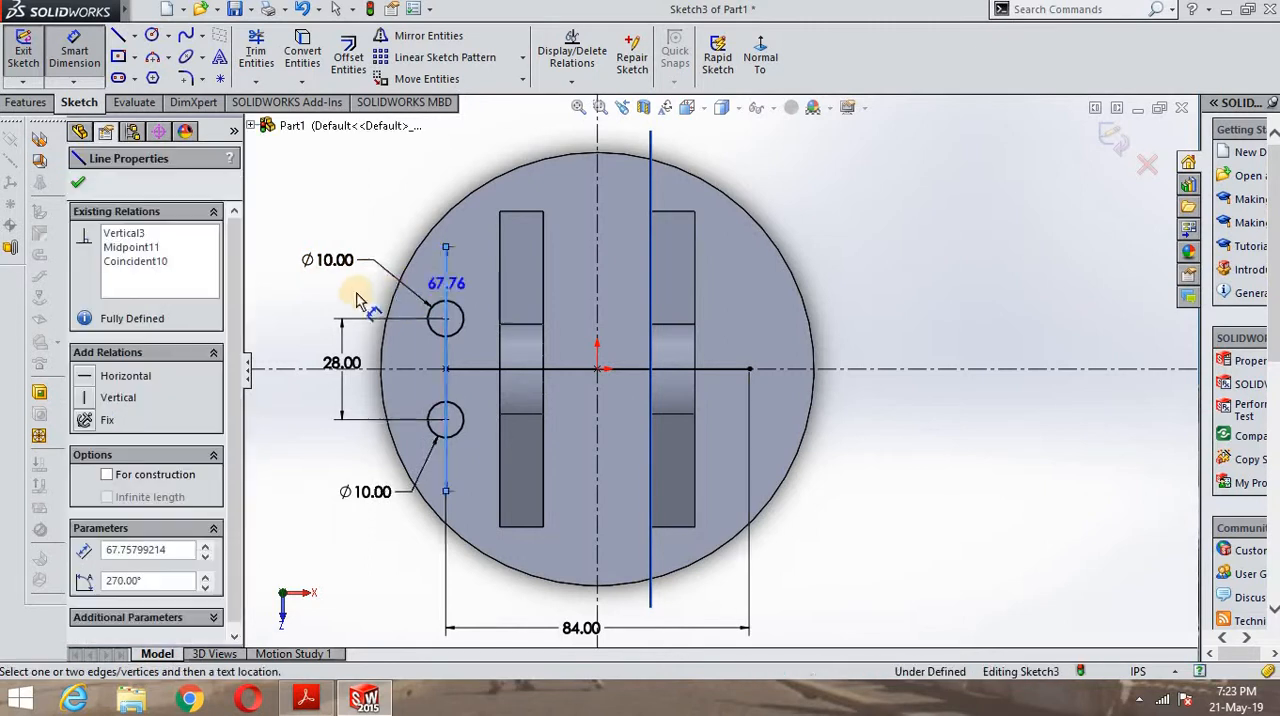
click(286, 309)
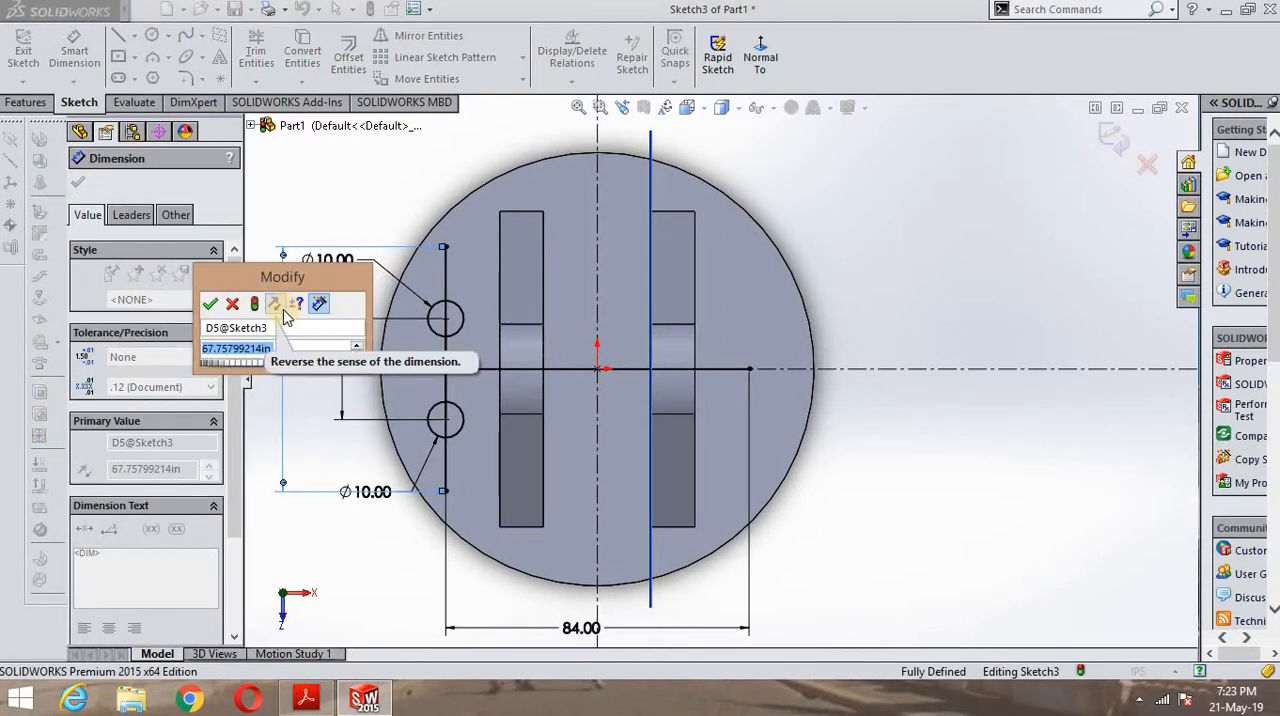
text(52)
key(Return)
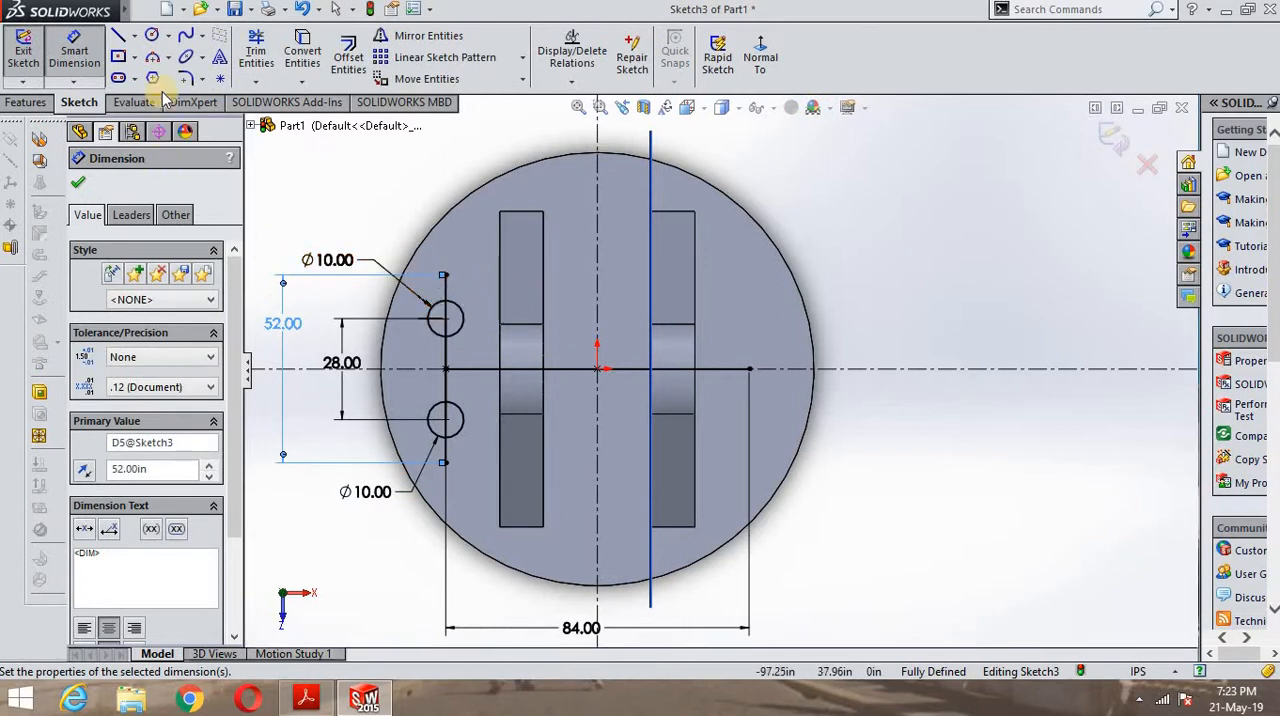
- Sketch two circles centred on the ends of the 52 in vertical line, with radii of about 5.4 and 4.8 in
click(153, 36)
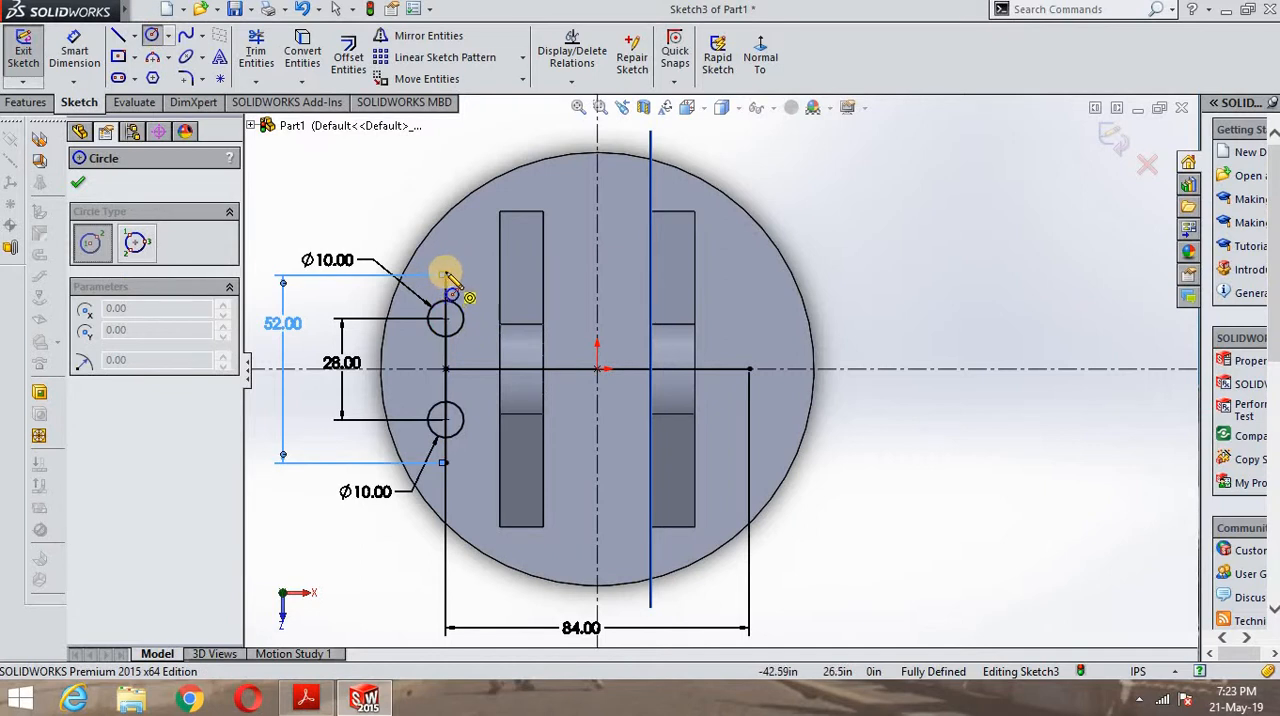
click(444, 274)
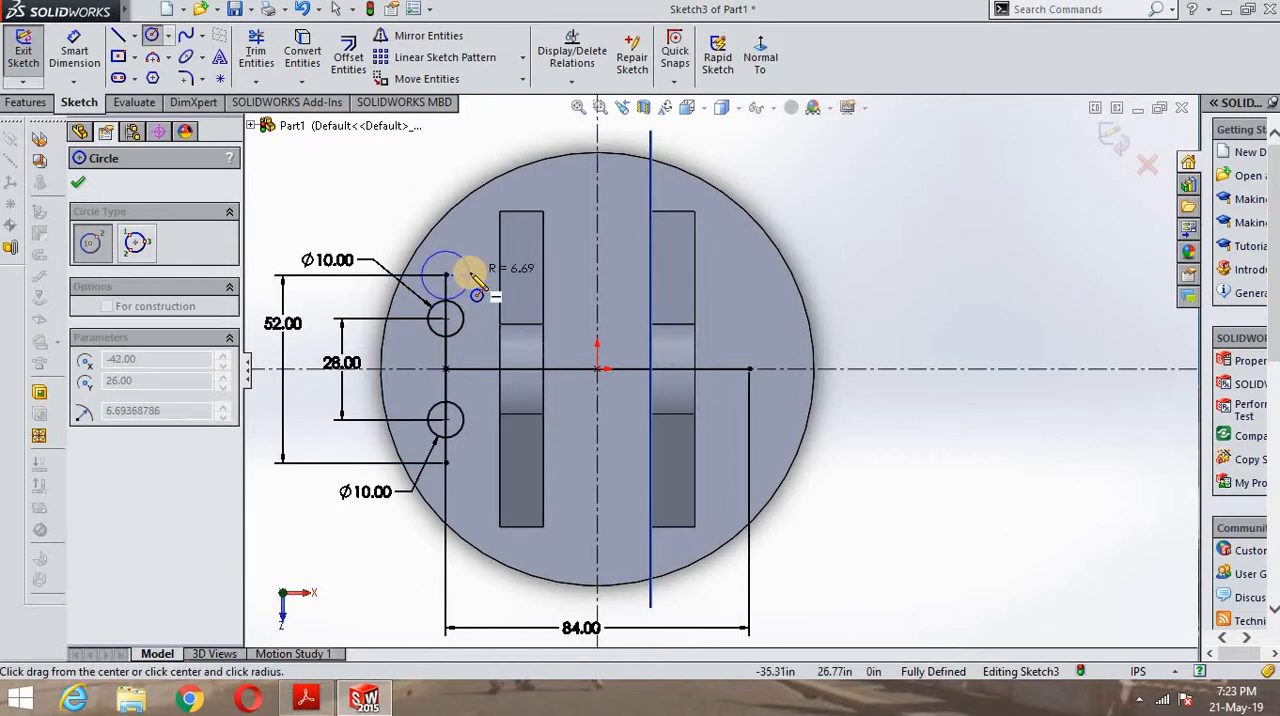
click(470, 284)
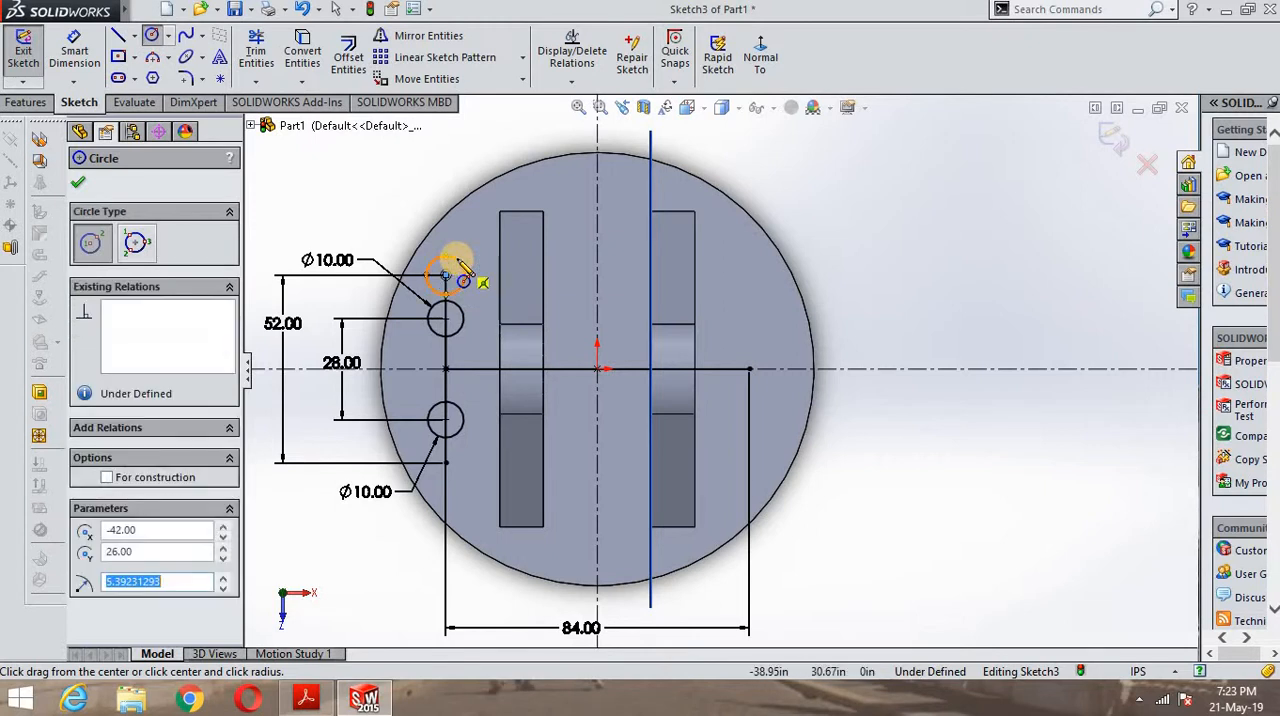
click(446, 462)
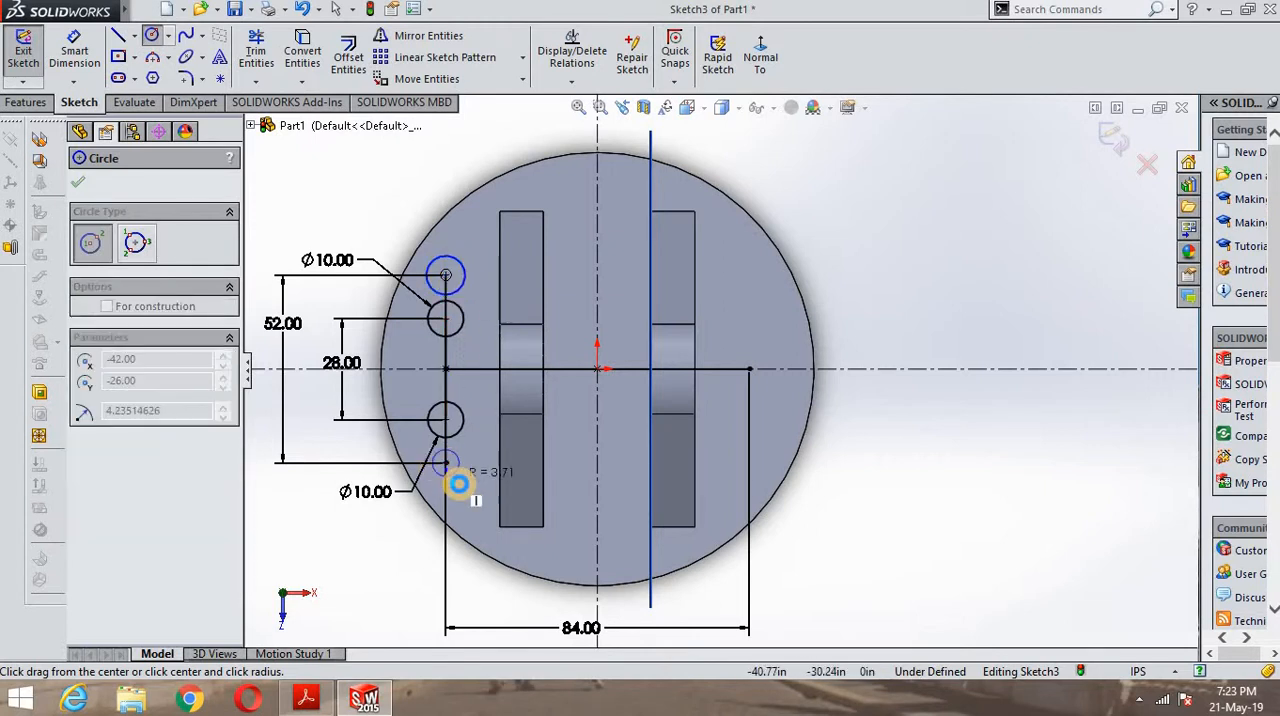
click(459, 474)
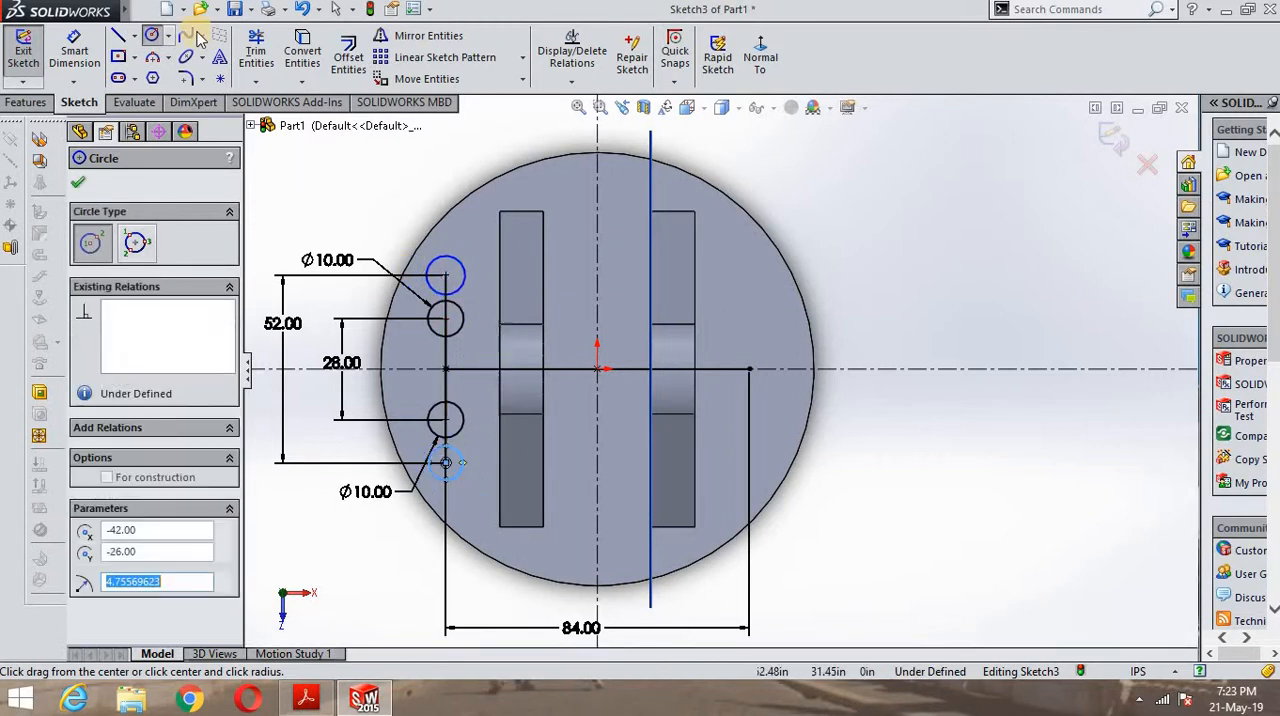
- Dimension both circles at the ends of the 52 in line with a diameter of 10 in
click(74, 50)
click(438, 262)
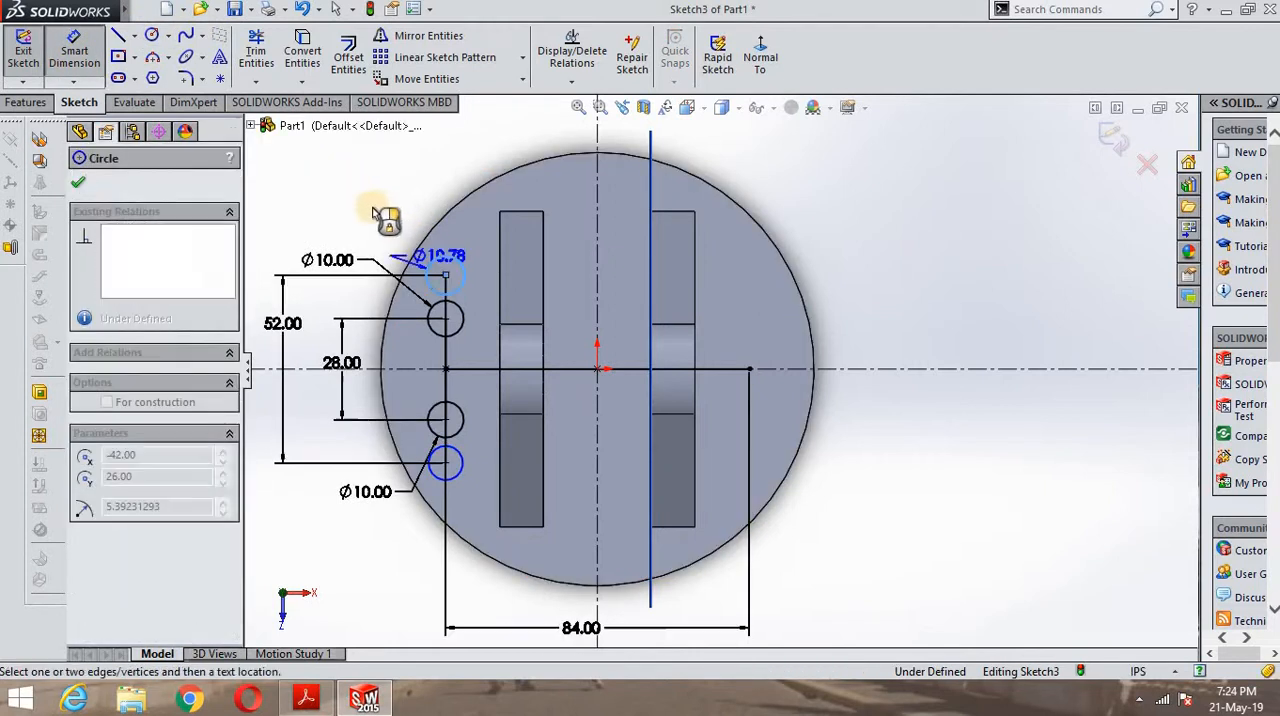
click(373, 206)
text(10)
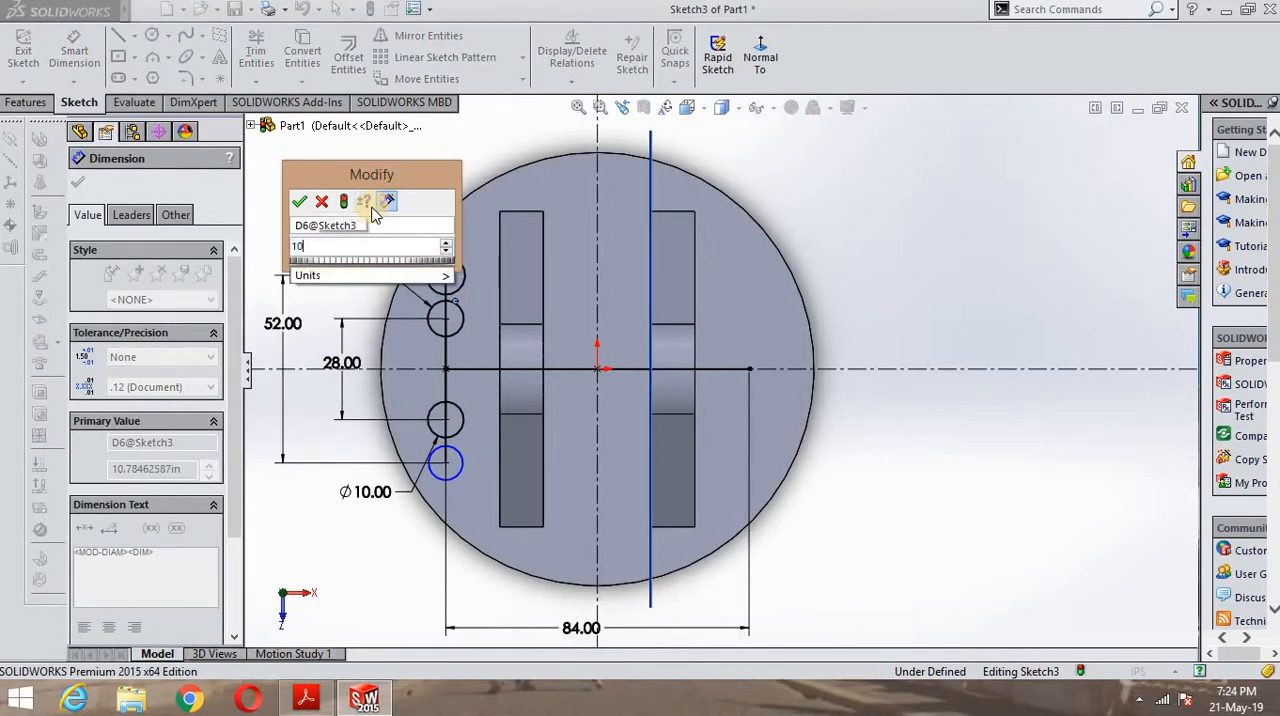
key(Return)
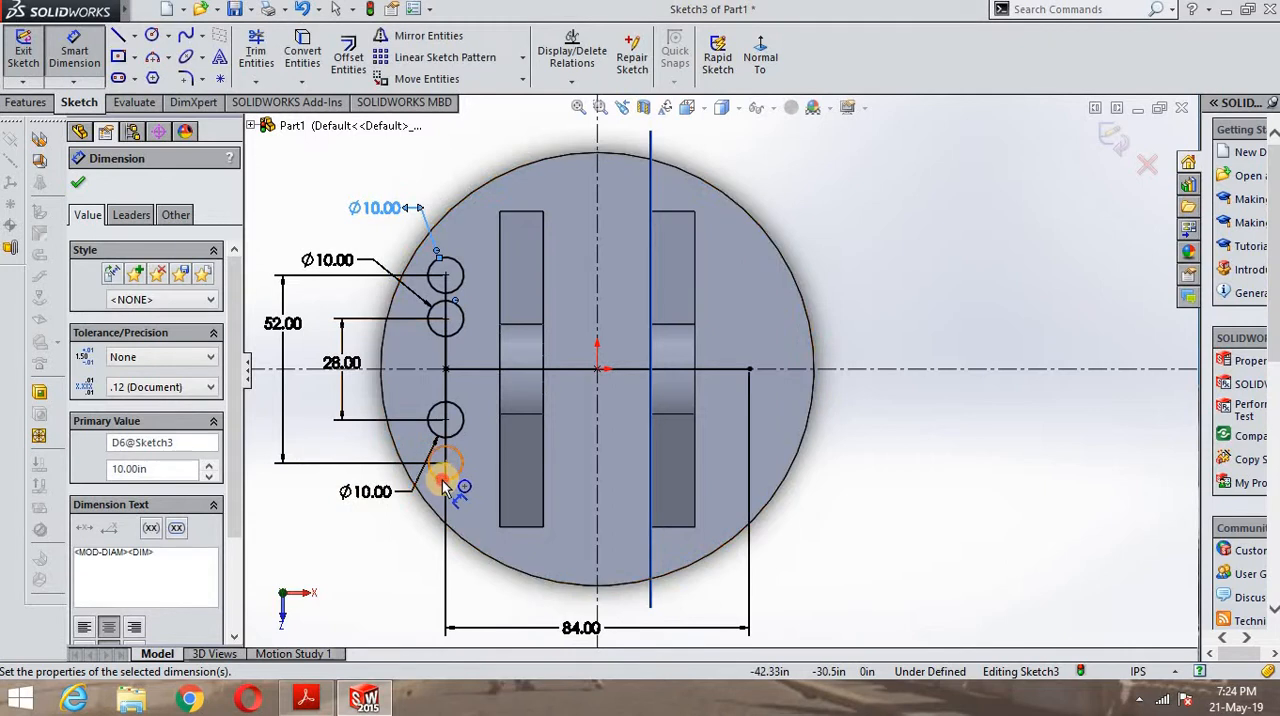
click(447, 487)
click(372, 567)
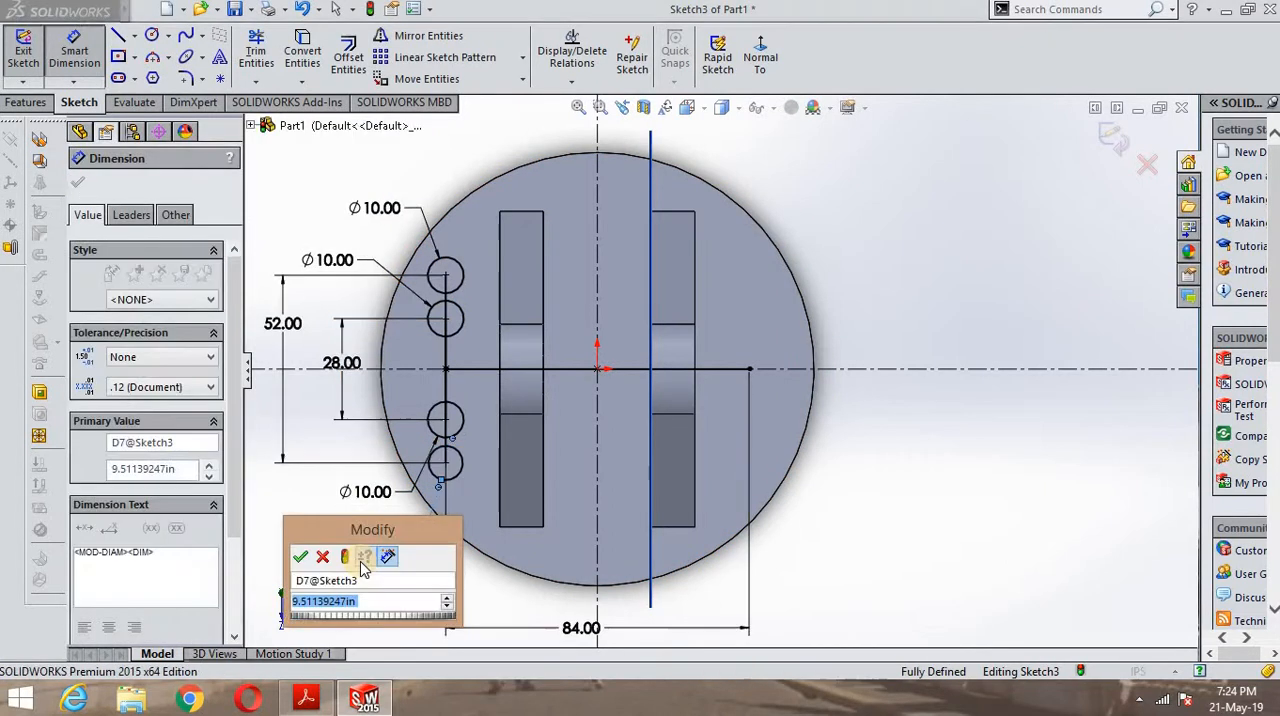
text(10)
key(Return)
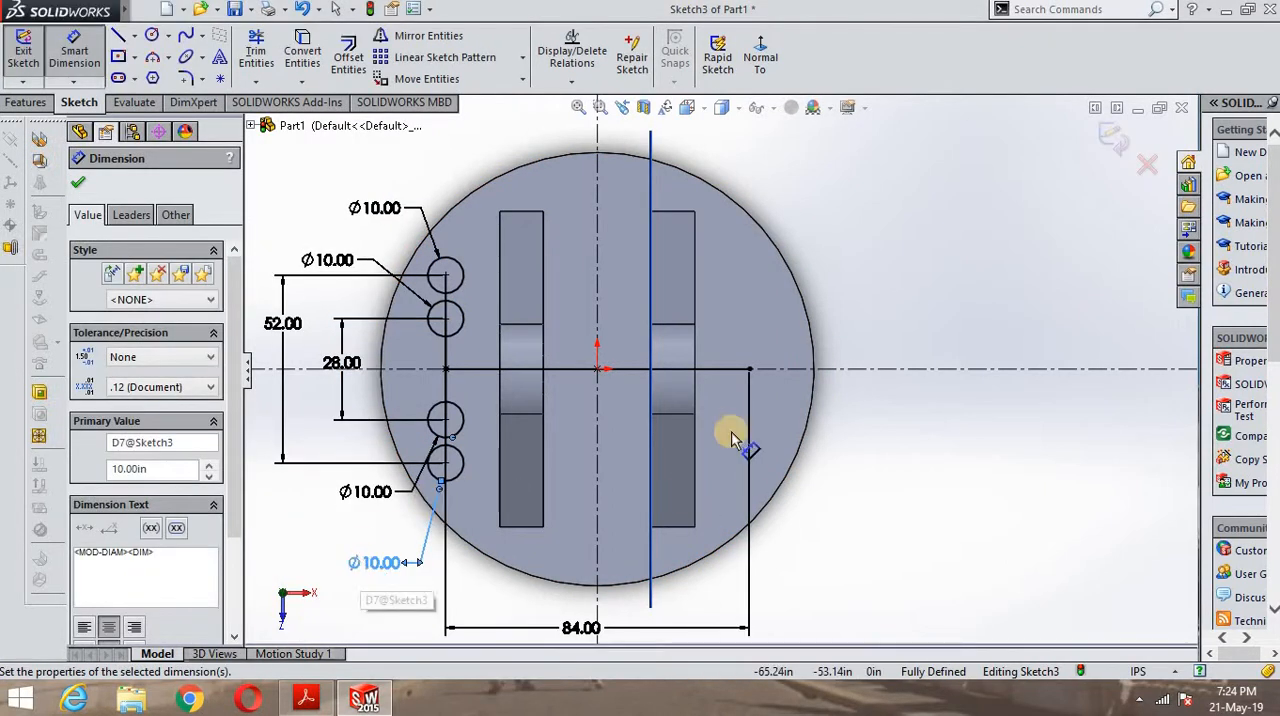
- Trim away the vertical line segments between the two inner circles and the 84 in horizontal line, accepting the loss of their relations and dimension
click(258, 55)
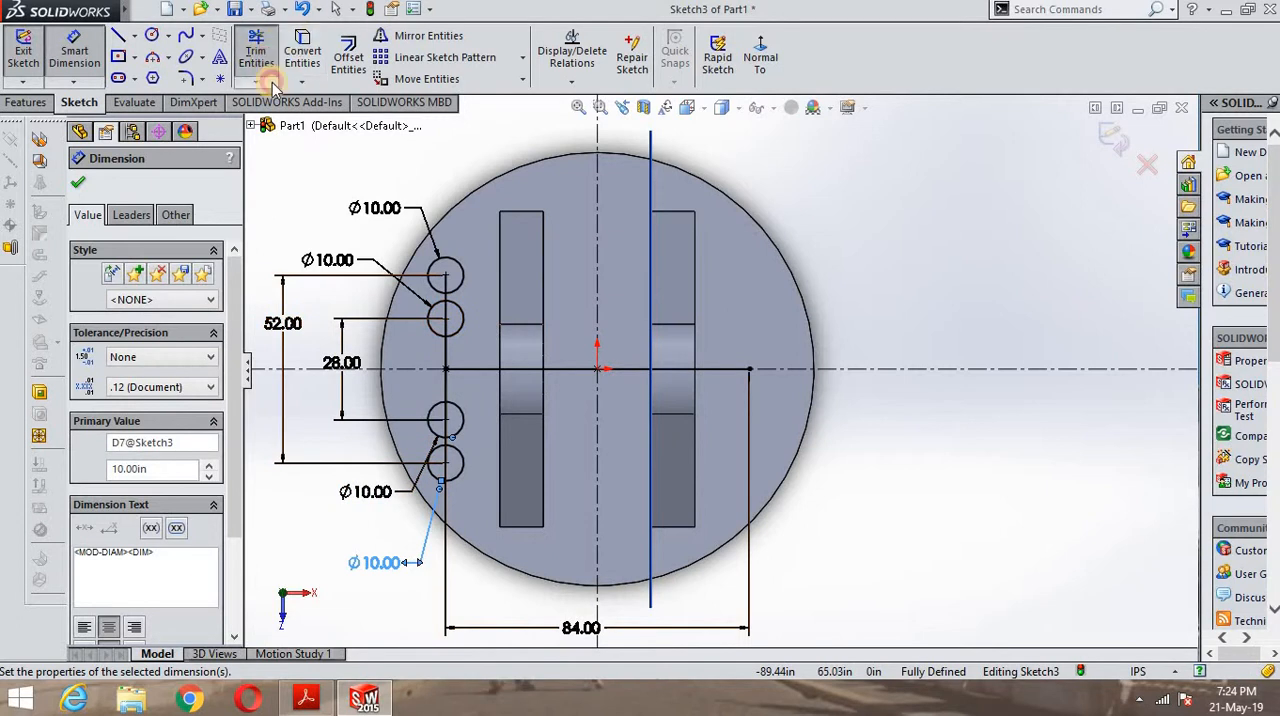
click(446, 370)
click(685, 355)
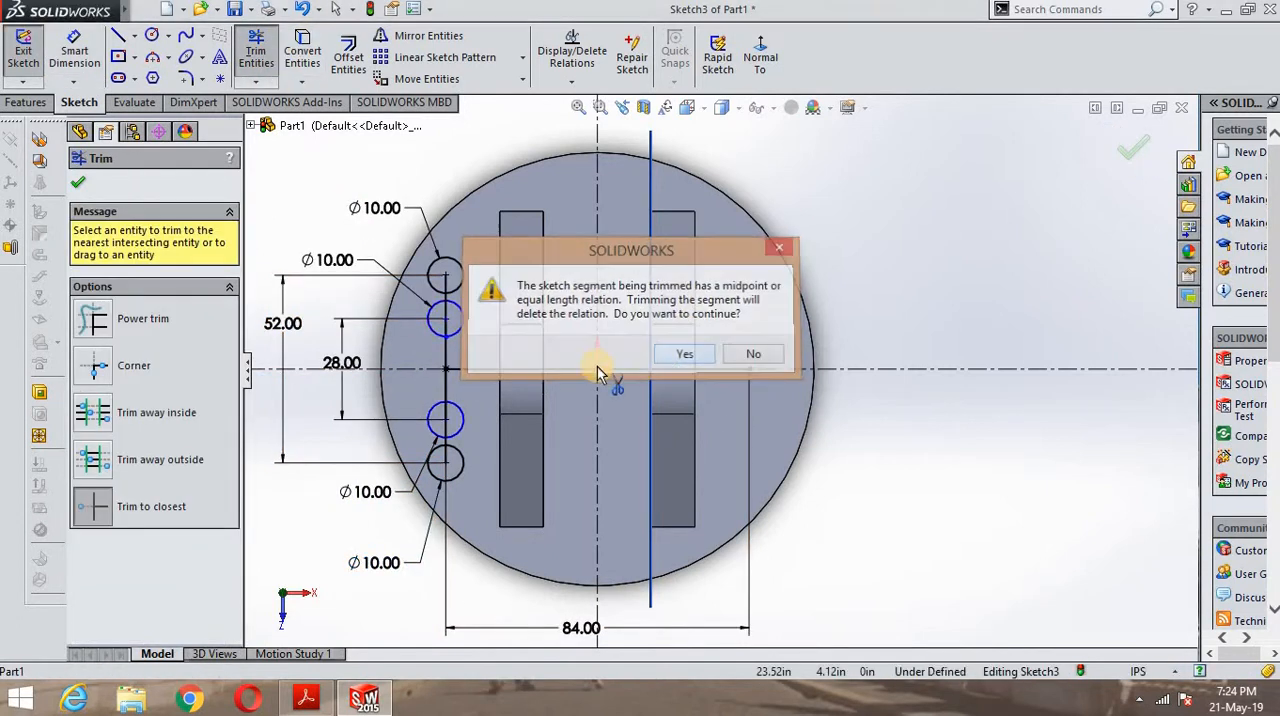
click(448, 358)
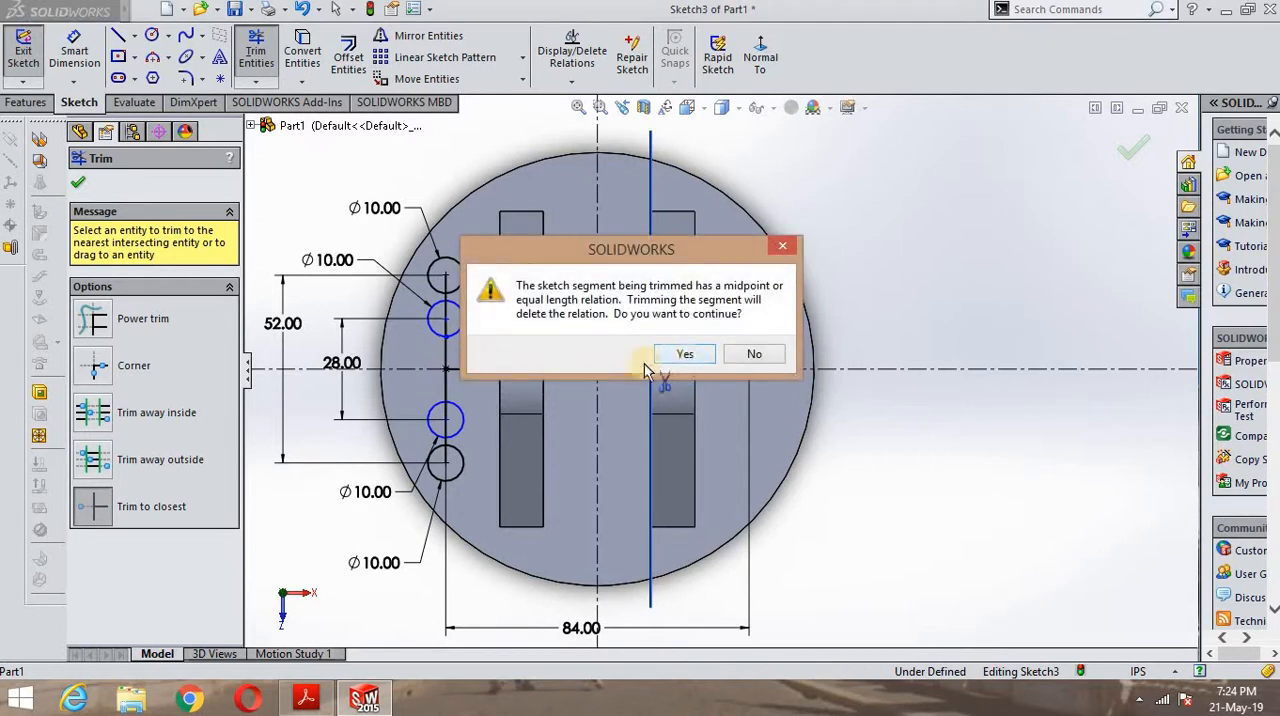
click(685, 354)
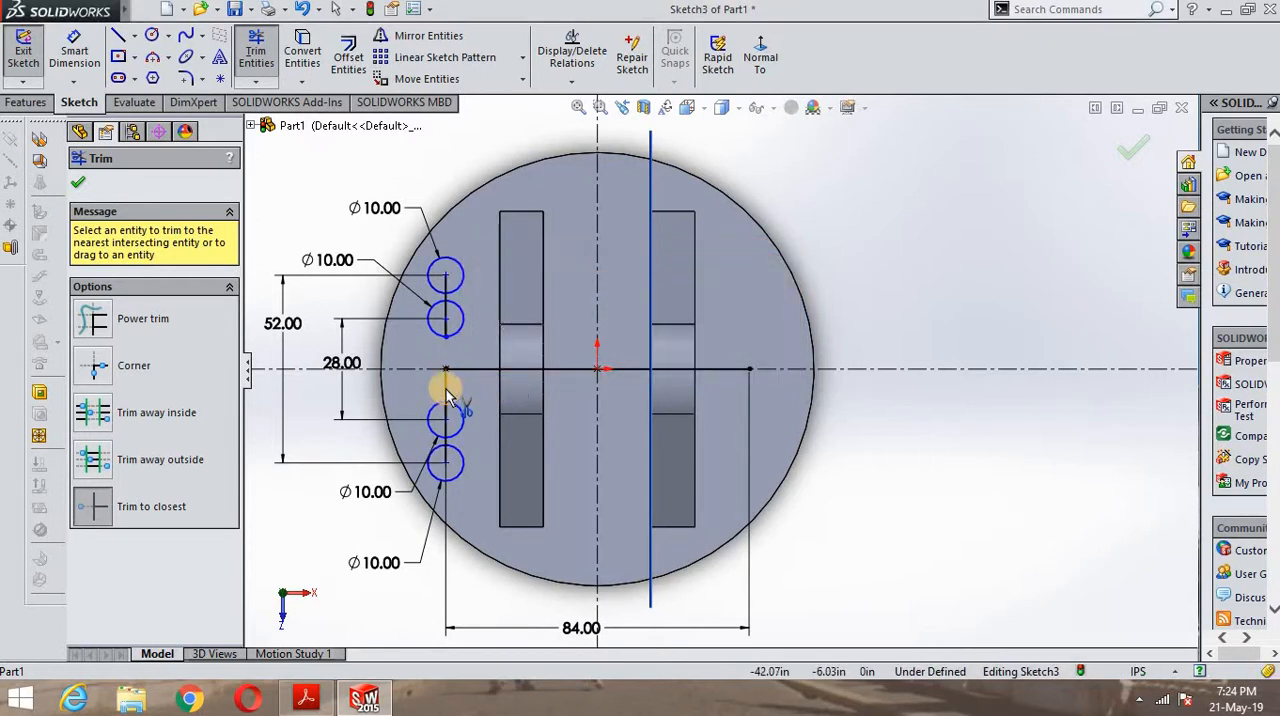
click(463, 365)
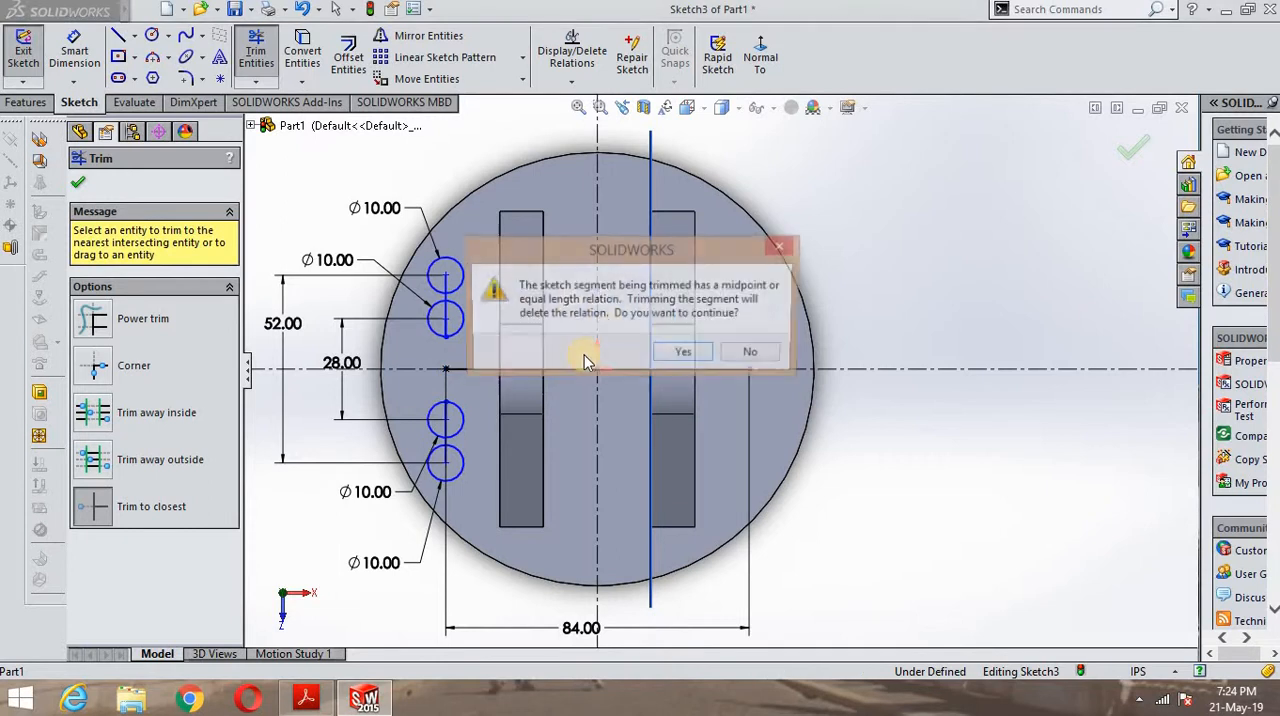
click(685, 354)
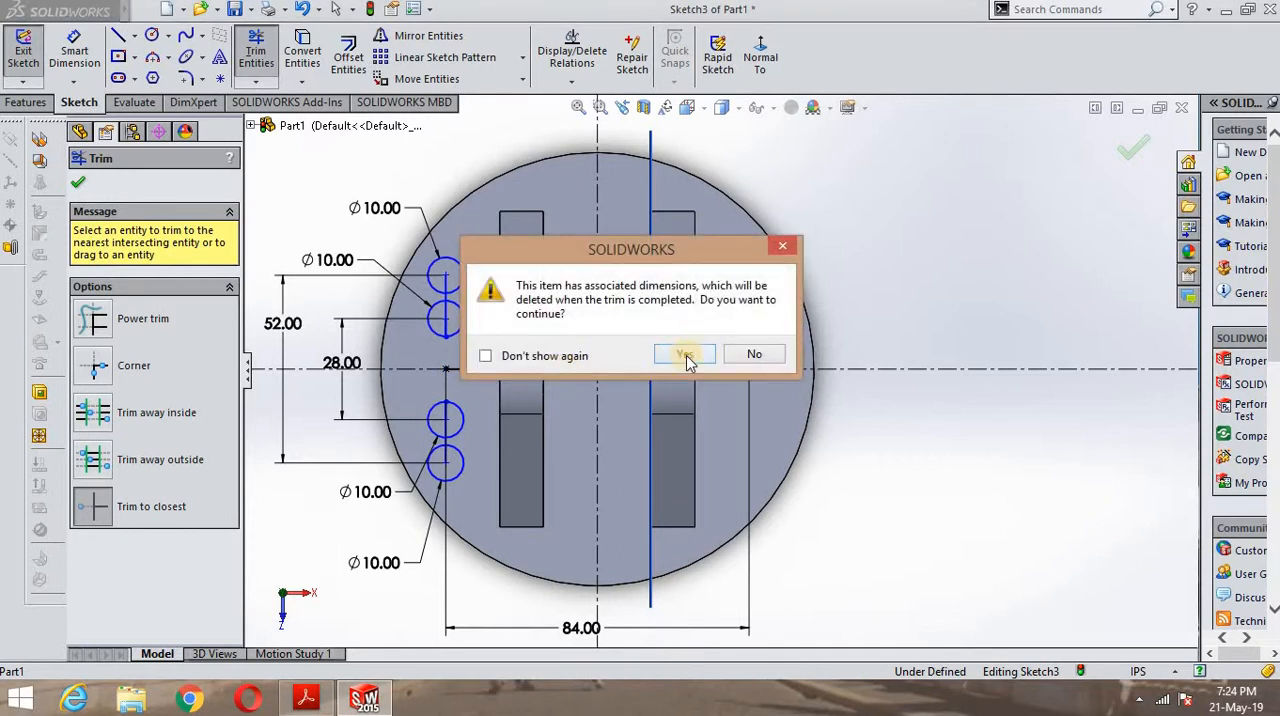
click(686, 358)
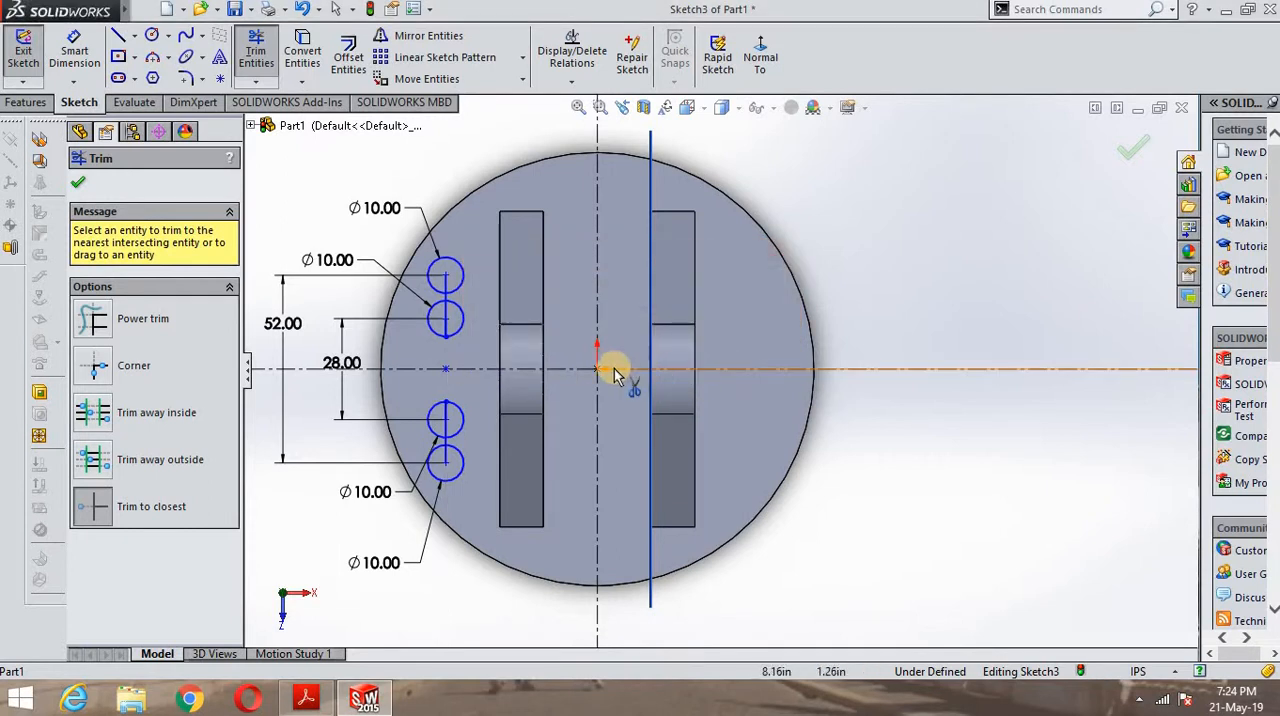
- Trim the remaining vertical line segments inside and between the lower pair of 10 in circles
scroll(487, 445, down, 3)
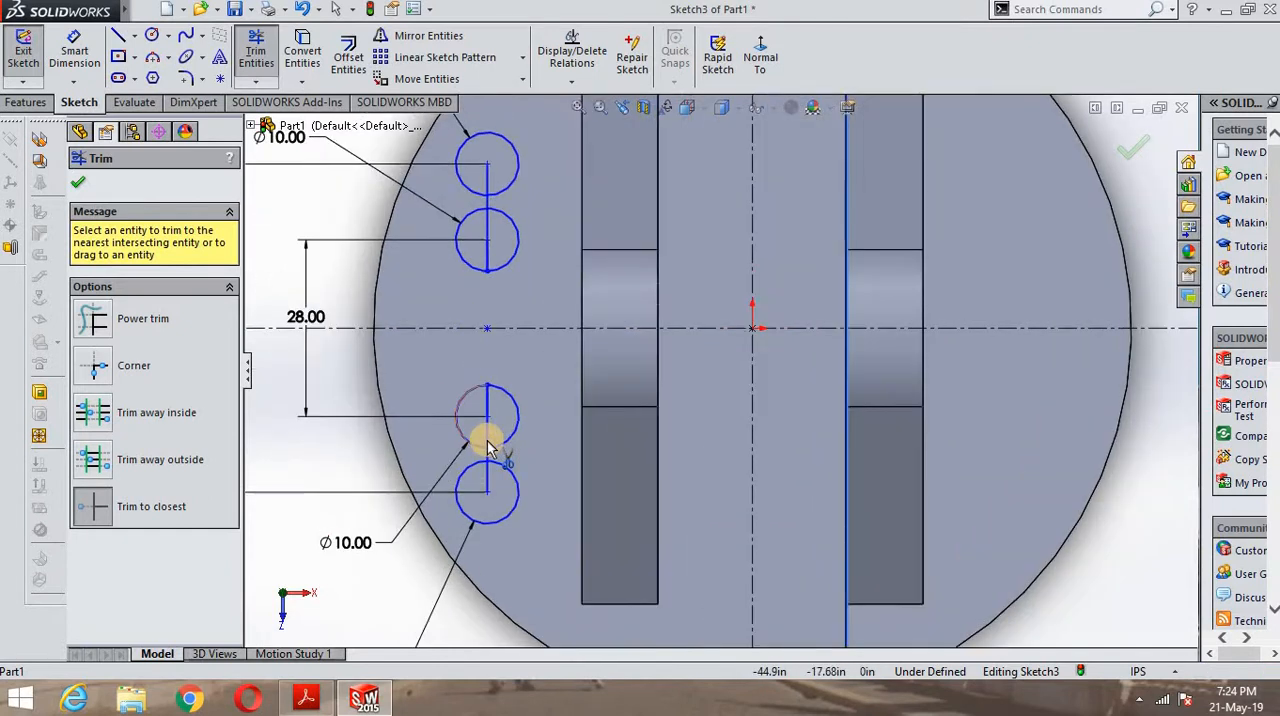
scroll(490, 448, down, 4)
click(545, 420)
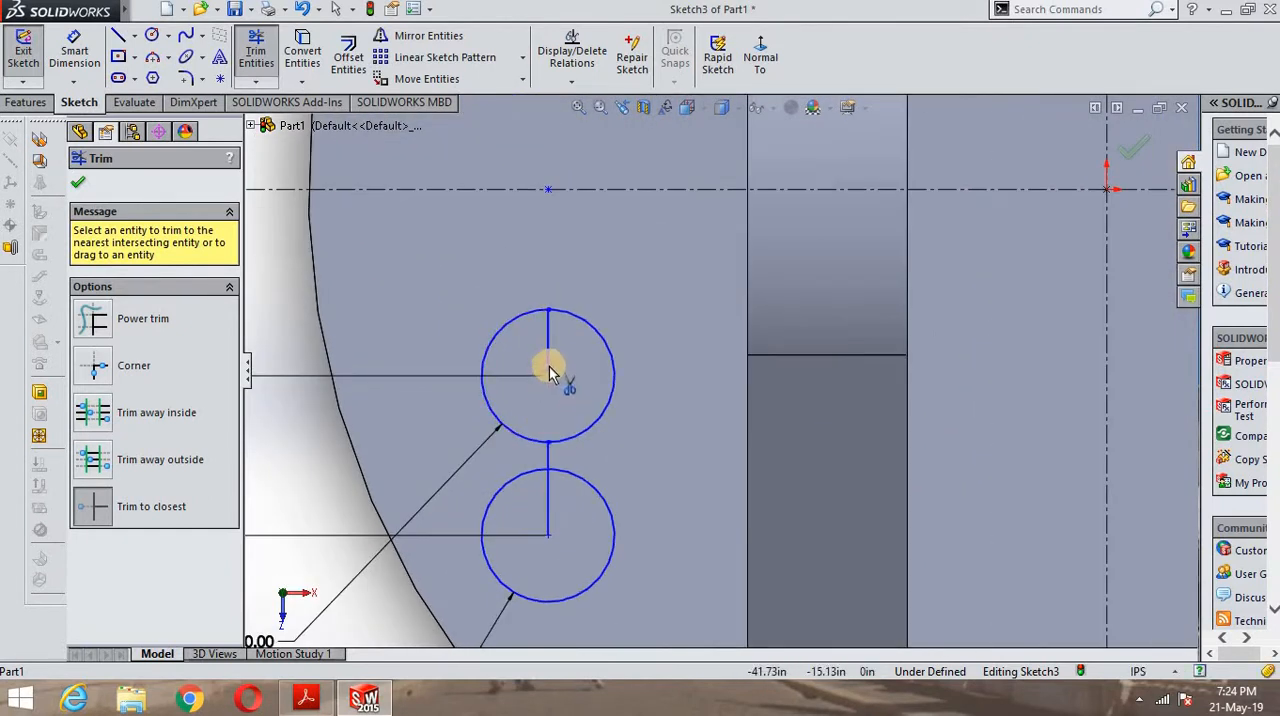
click(549, 362)
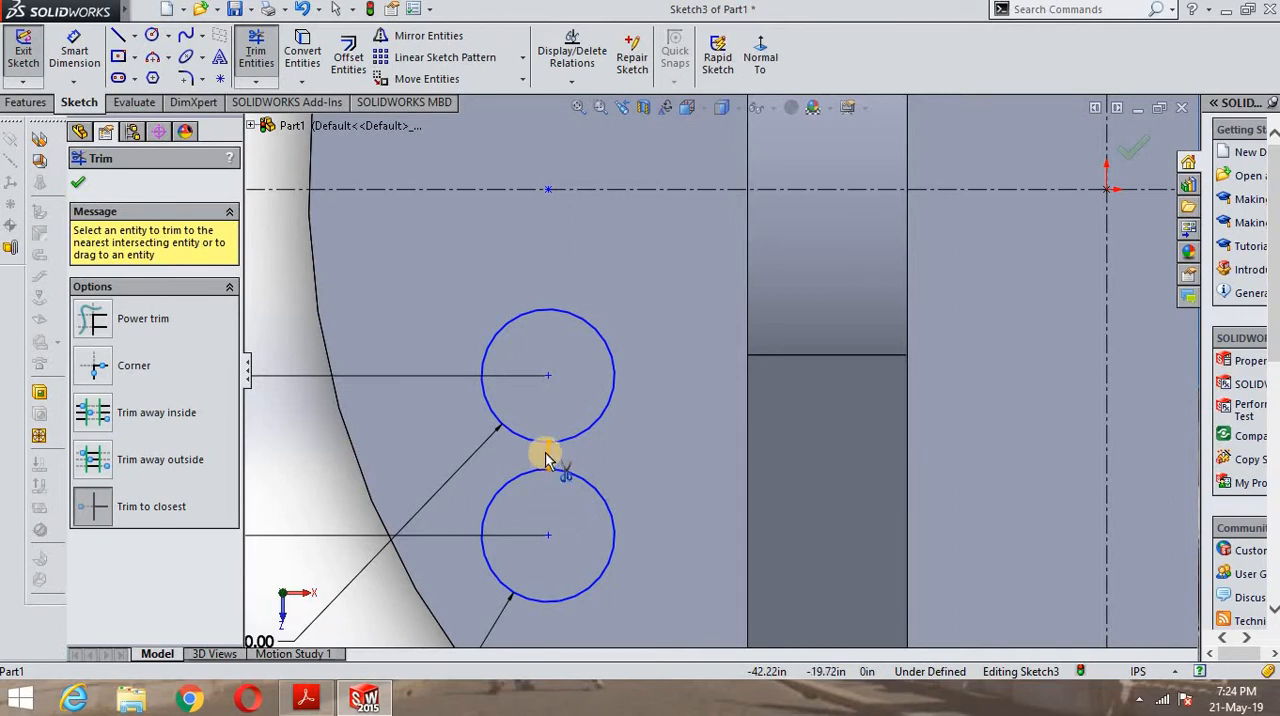
- Trim the leftover vertical line segments inside and between the upper pair of 10 in circles
scroll(560, 371, up, 3)
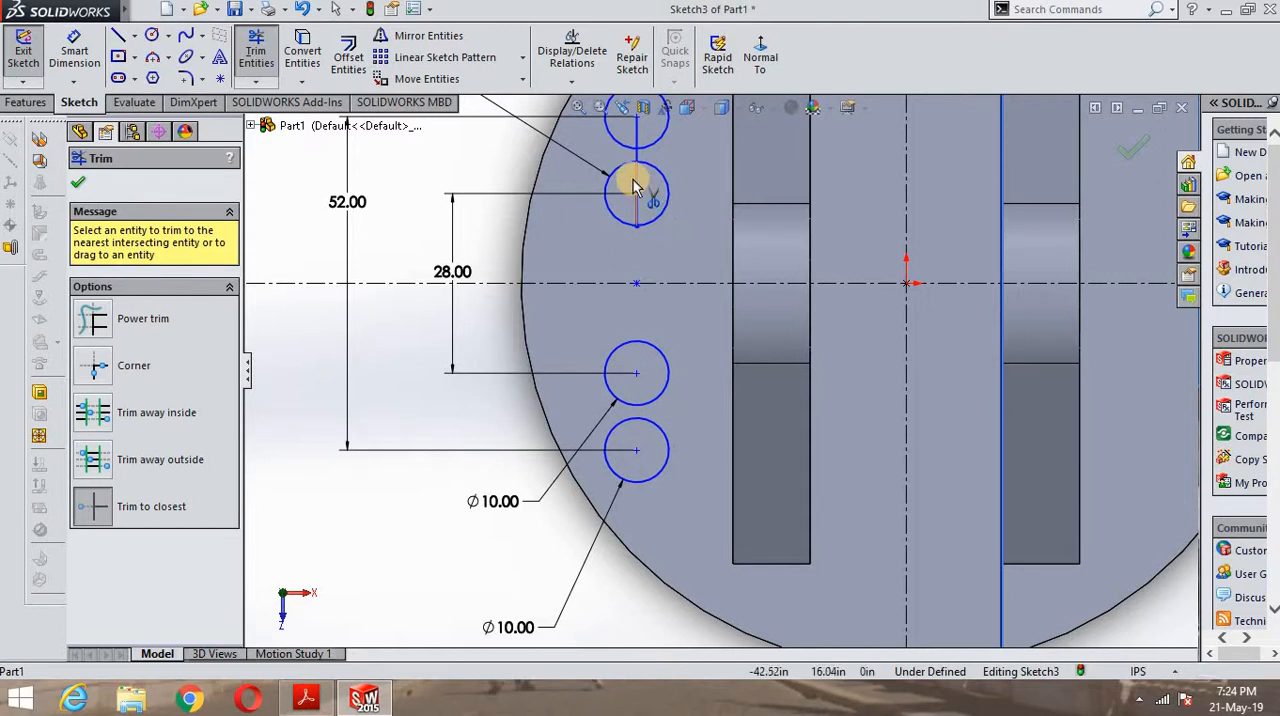
click(638, 185)
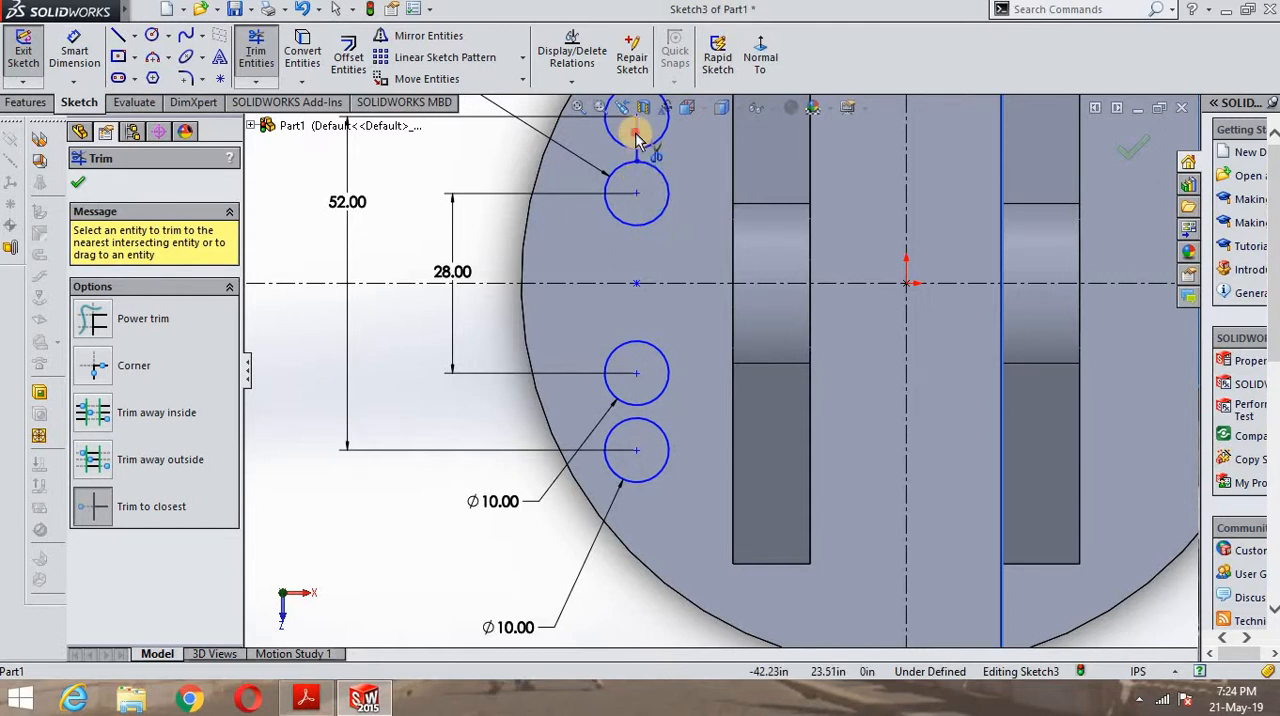
scroll(640, 160, down, 6)
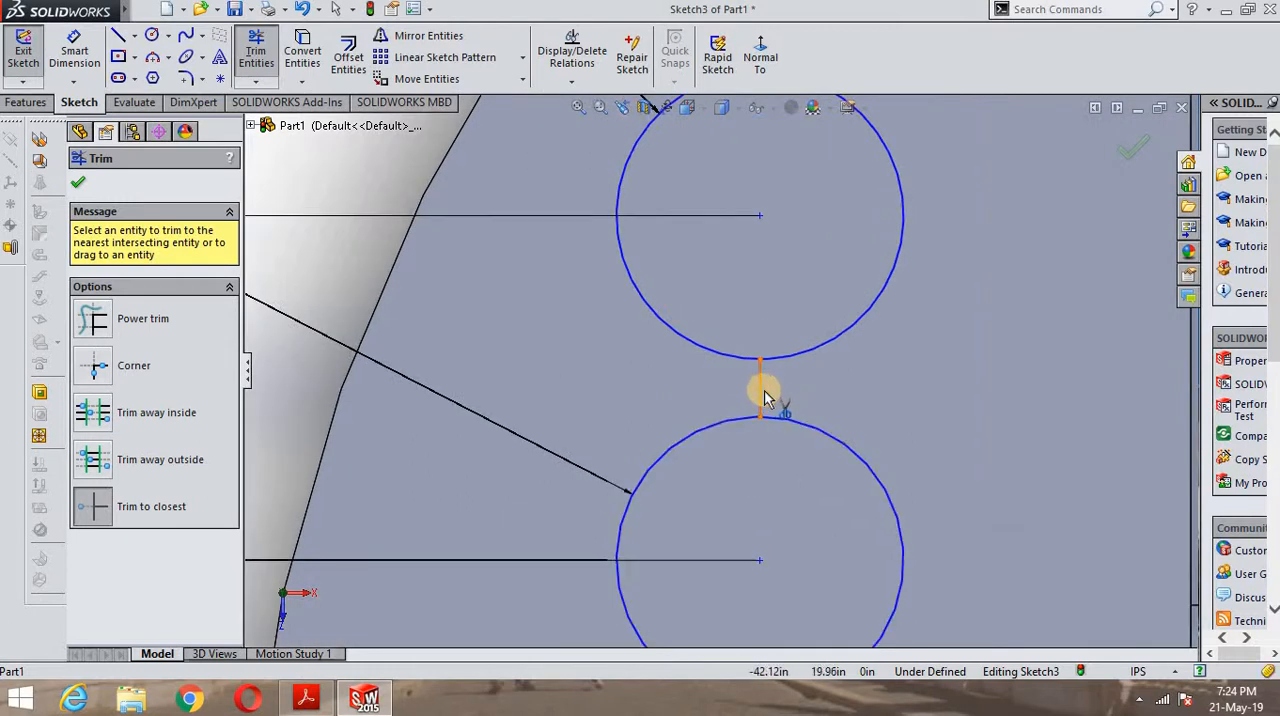
click(760, 398)
scroll(766, 391, up, 8)
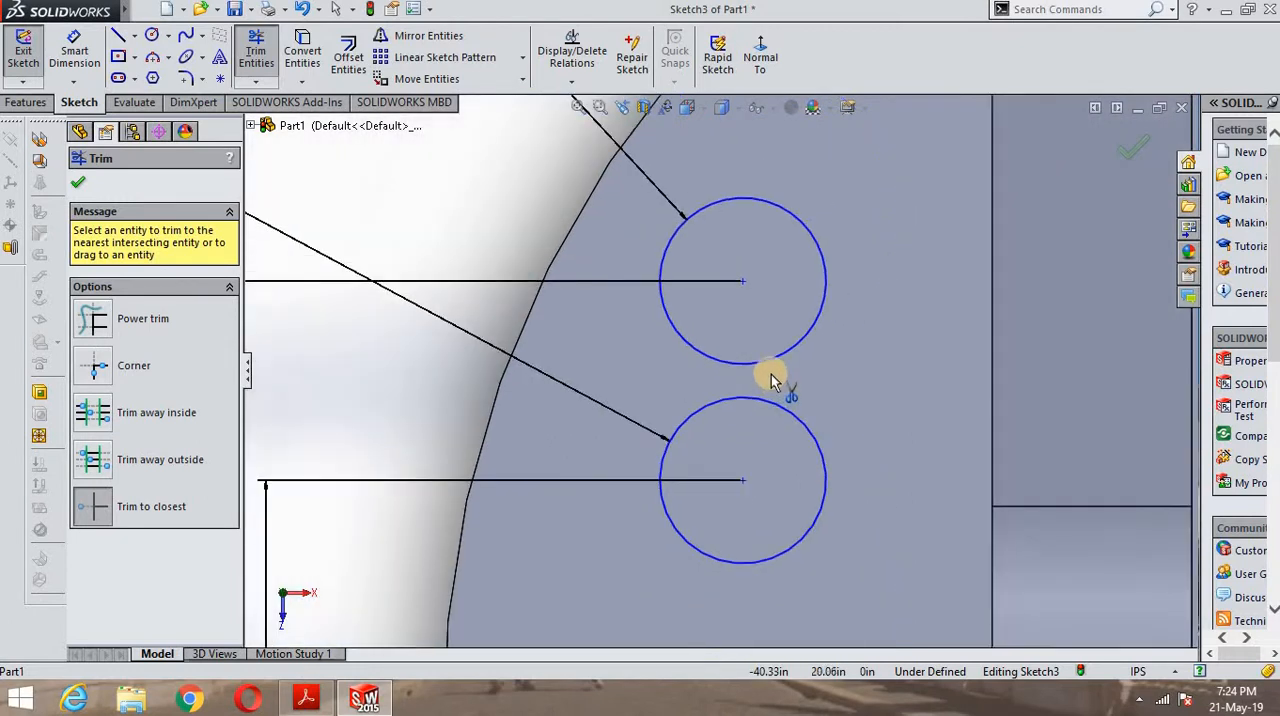
- Sketch a vertical line joining the left quadrant points of the upper two circles
click(118, 37)
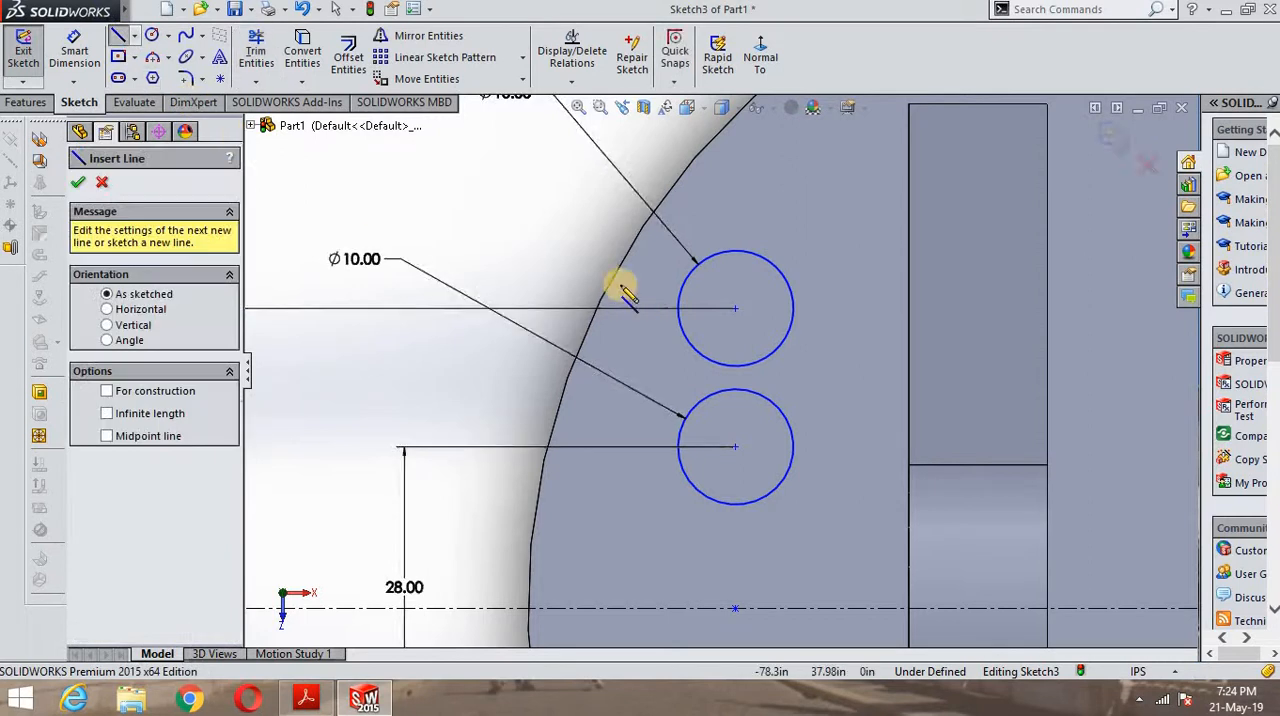
click(133, 39)
click(126, 55)
click(134, 38)
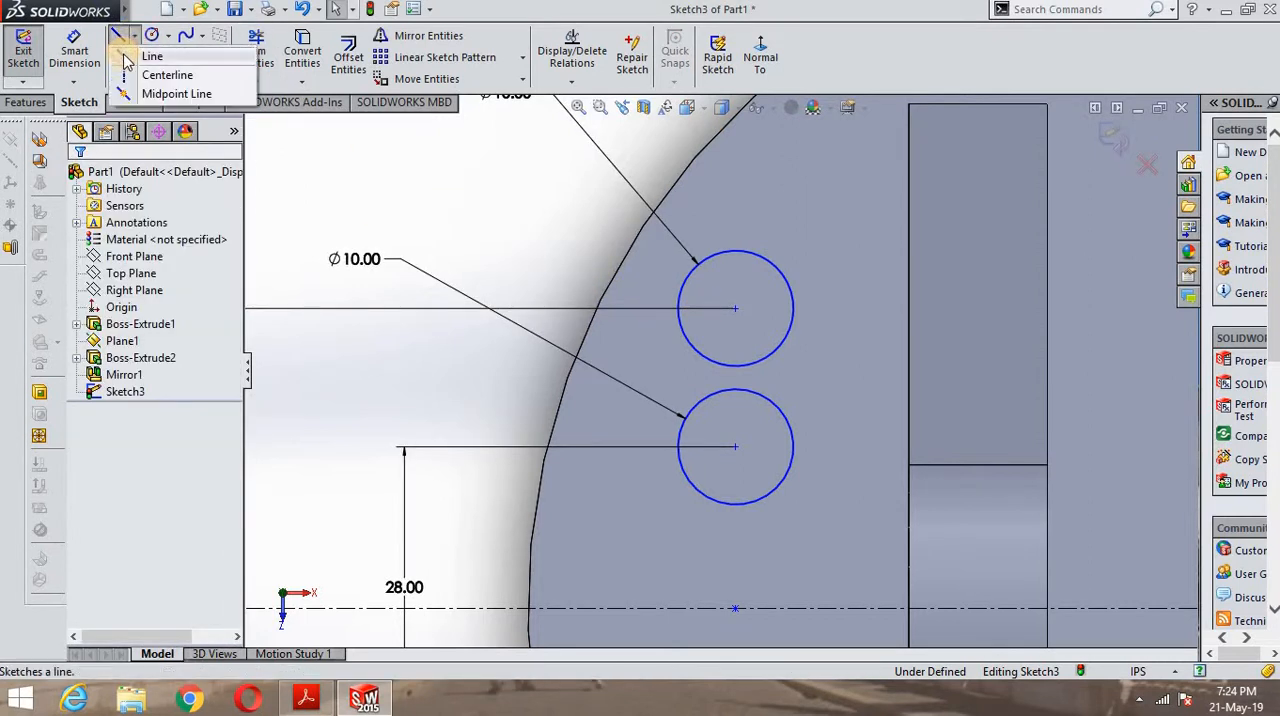
click(127, 58)
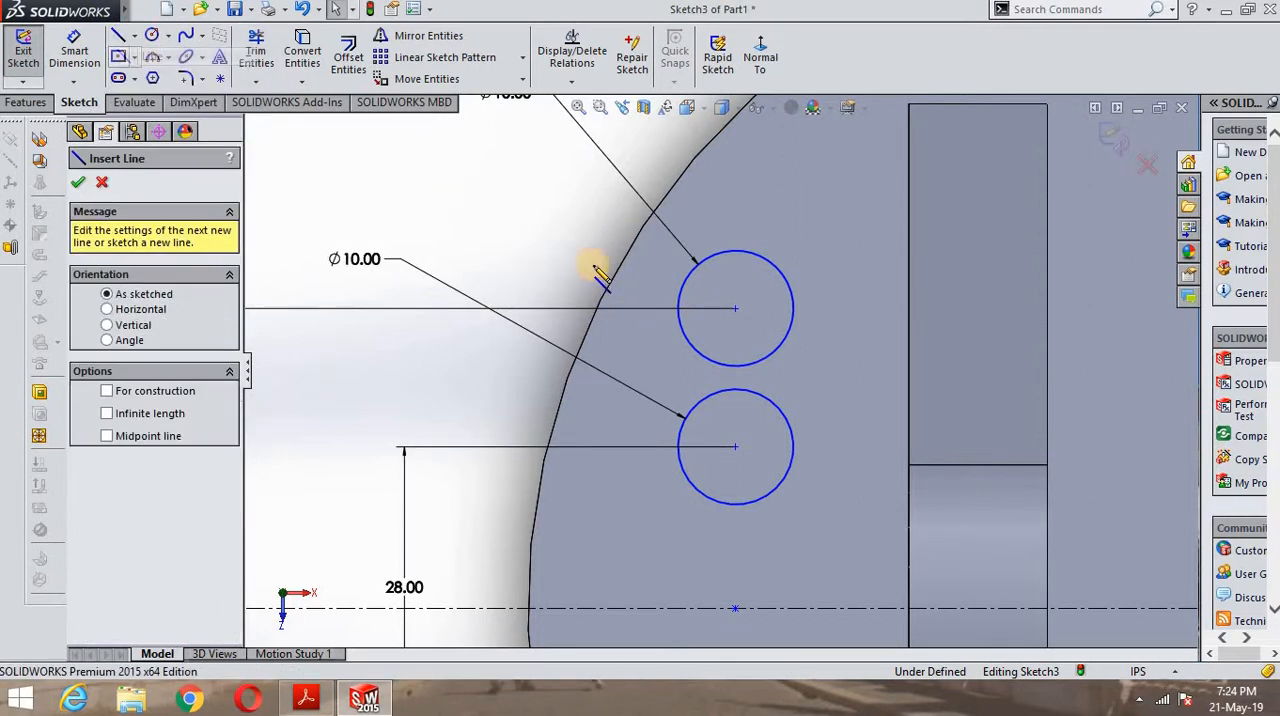
click(677, 318)
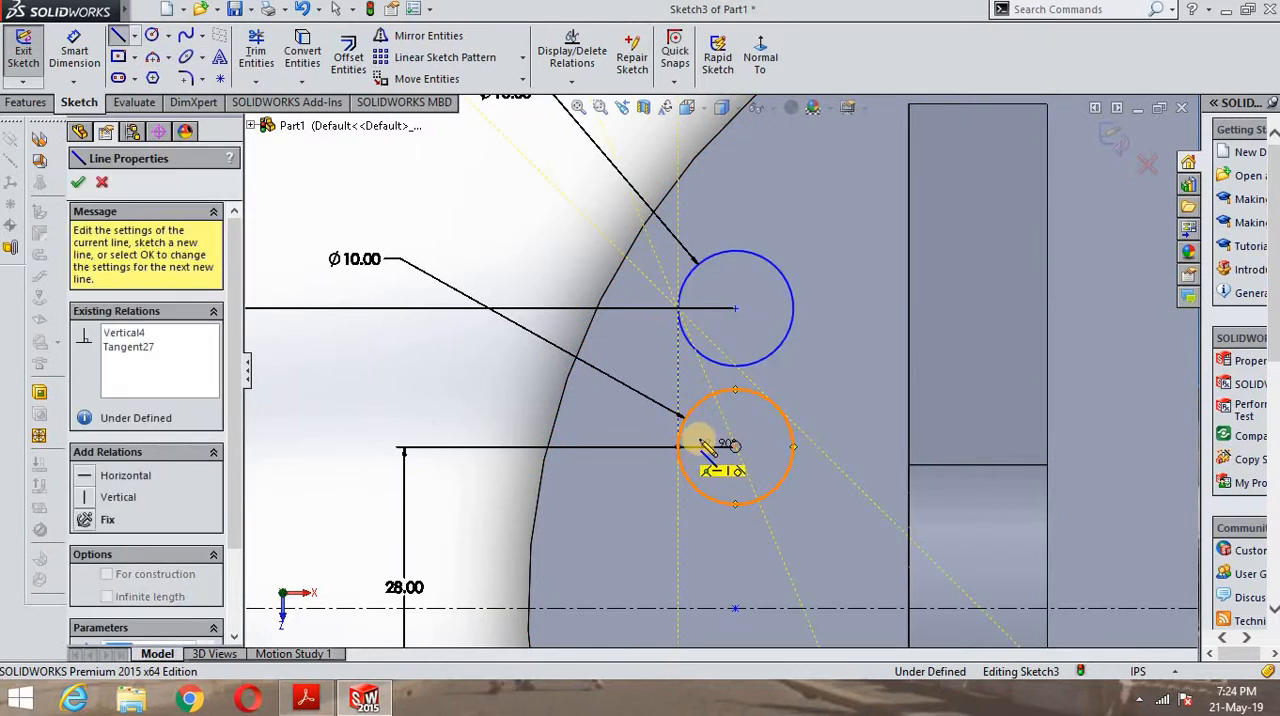
click(678, 446)
right_click(818, 383)
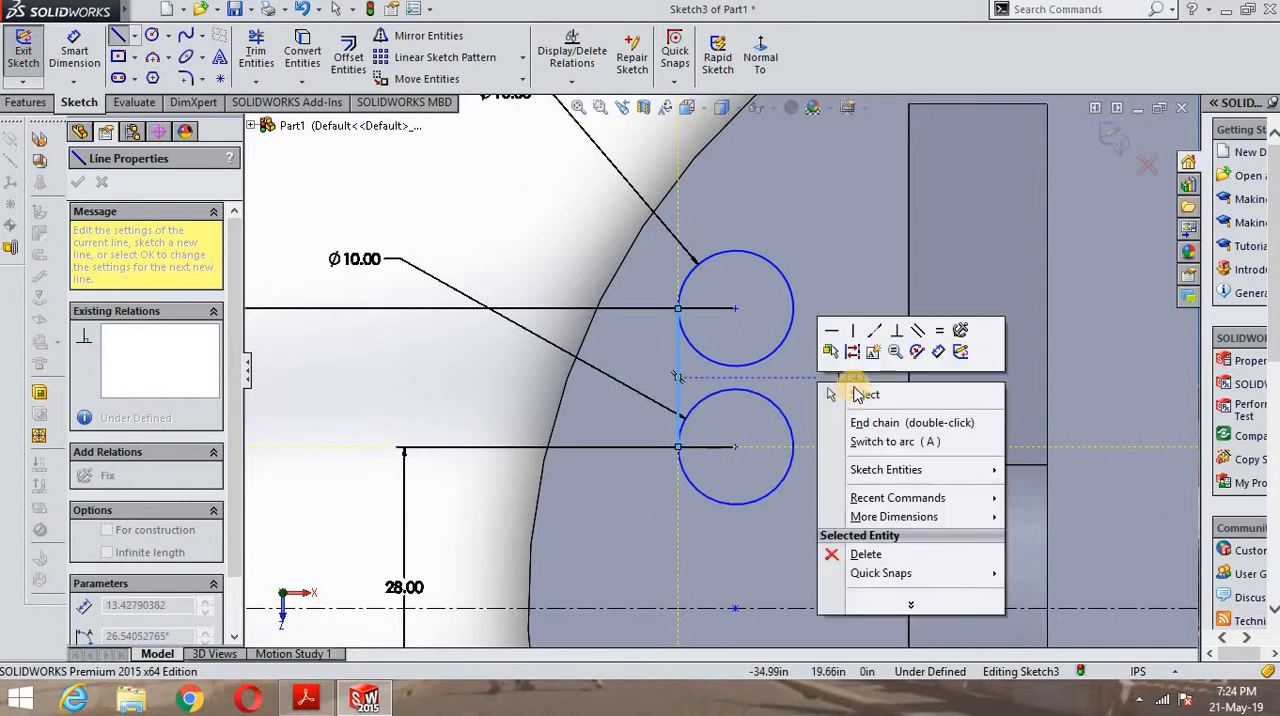
click(838, 392)
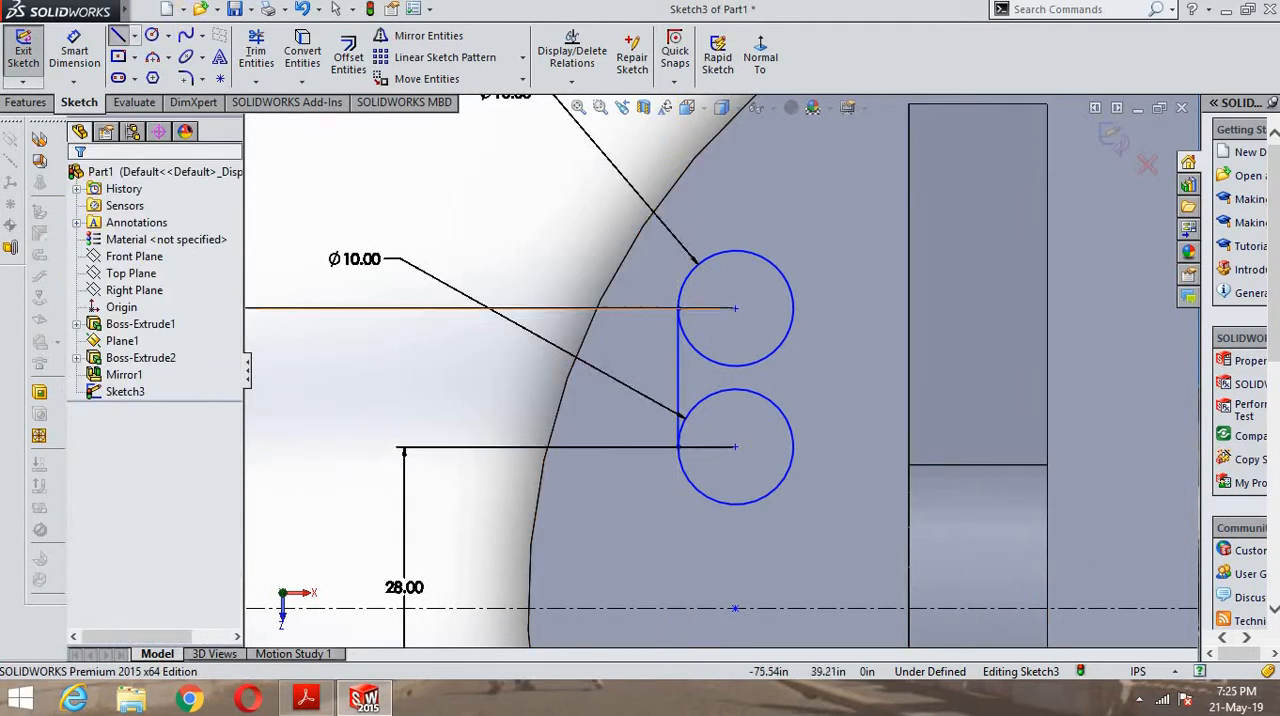
- Sketch a vertical line joining the right quadrant points of the upper two circles
click(120, 37)
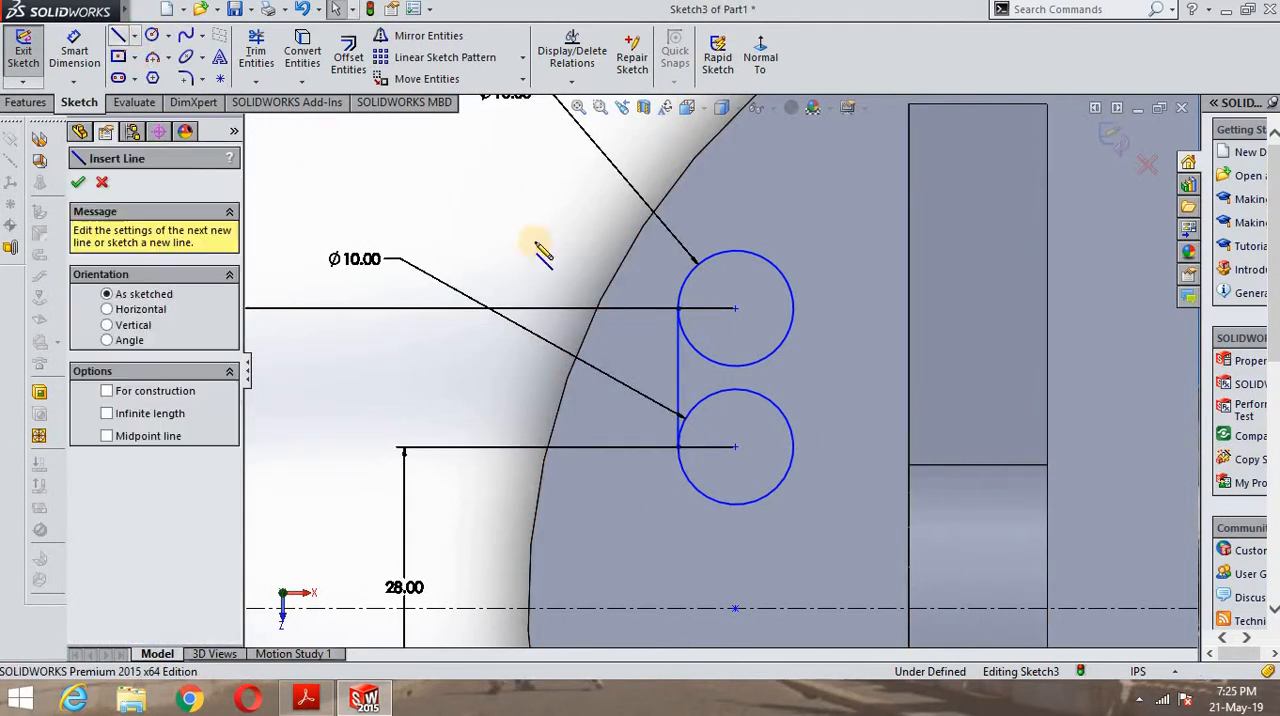
click(793, 308)
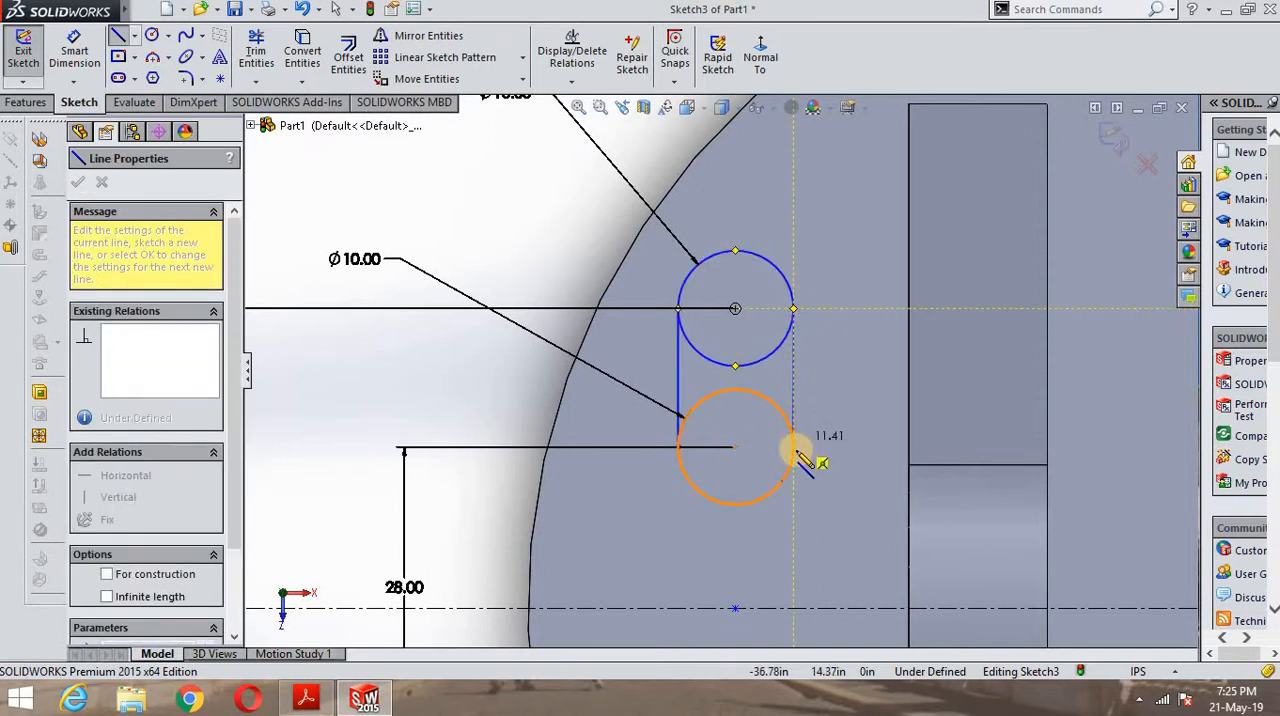
click(793, 447)
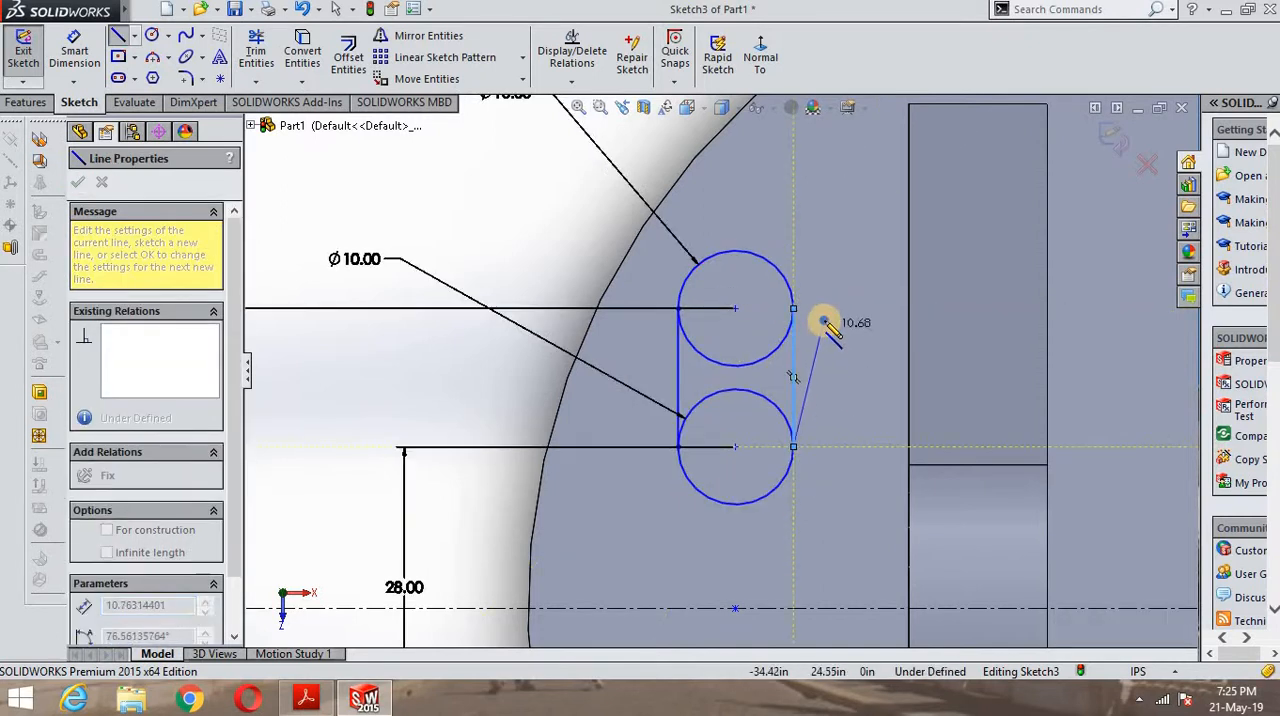
right_click(822, 322)
click(866, 334)
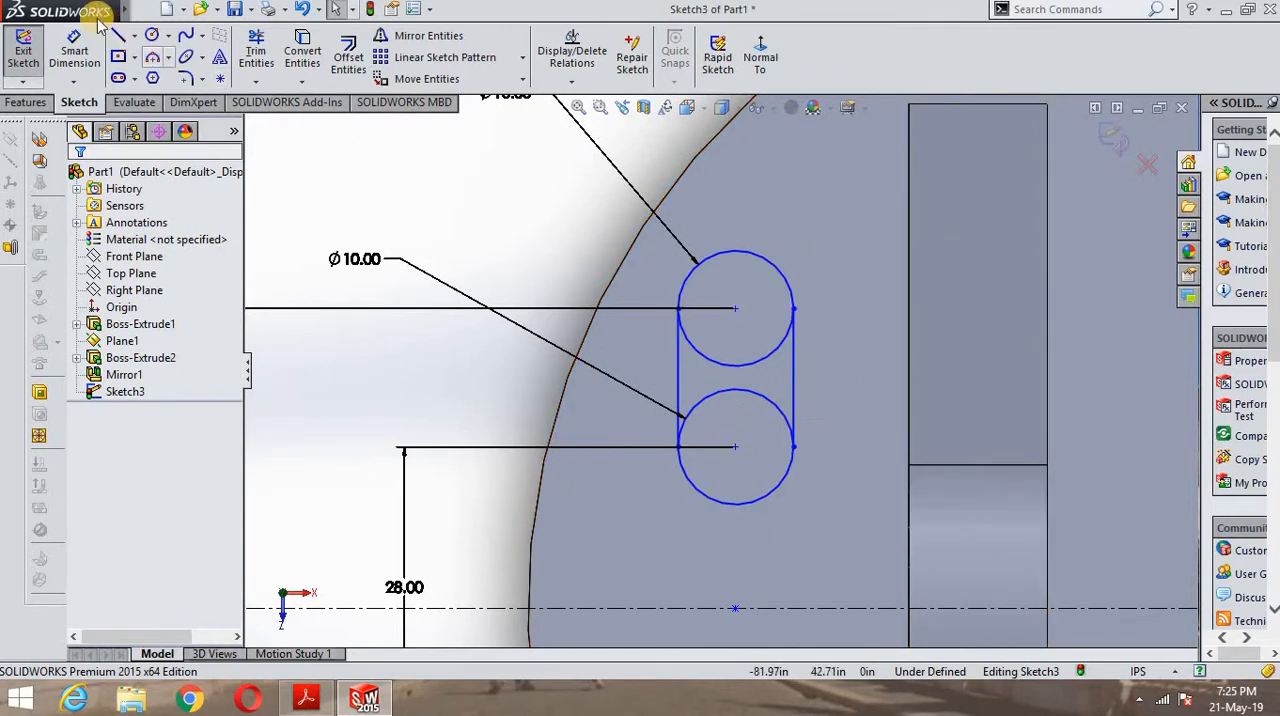
- Trim the inner arcs of the upper two circles to leave a closed slot outline
click(257, 57)
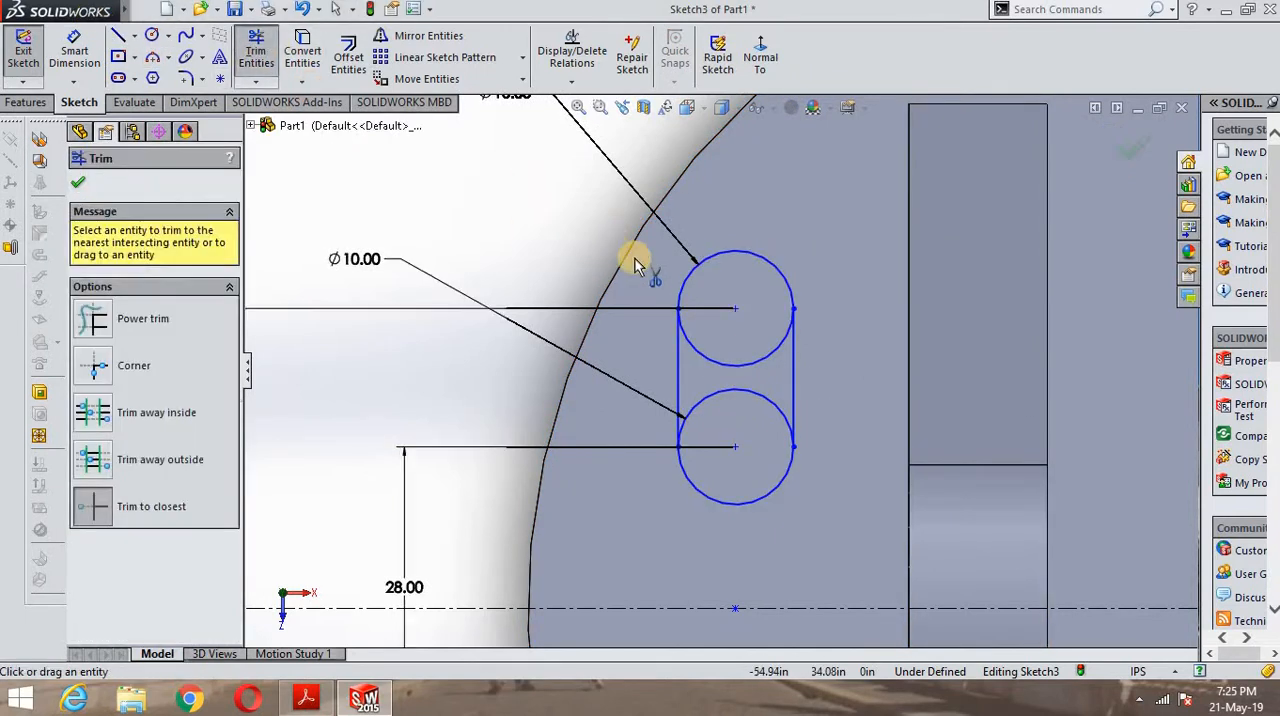
click(714, 365)
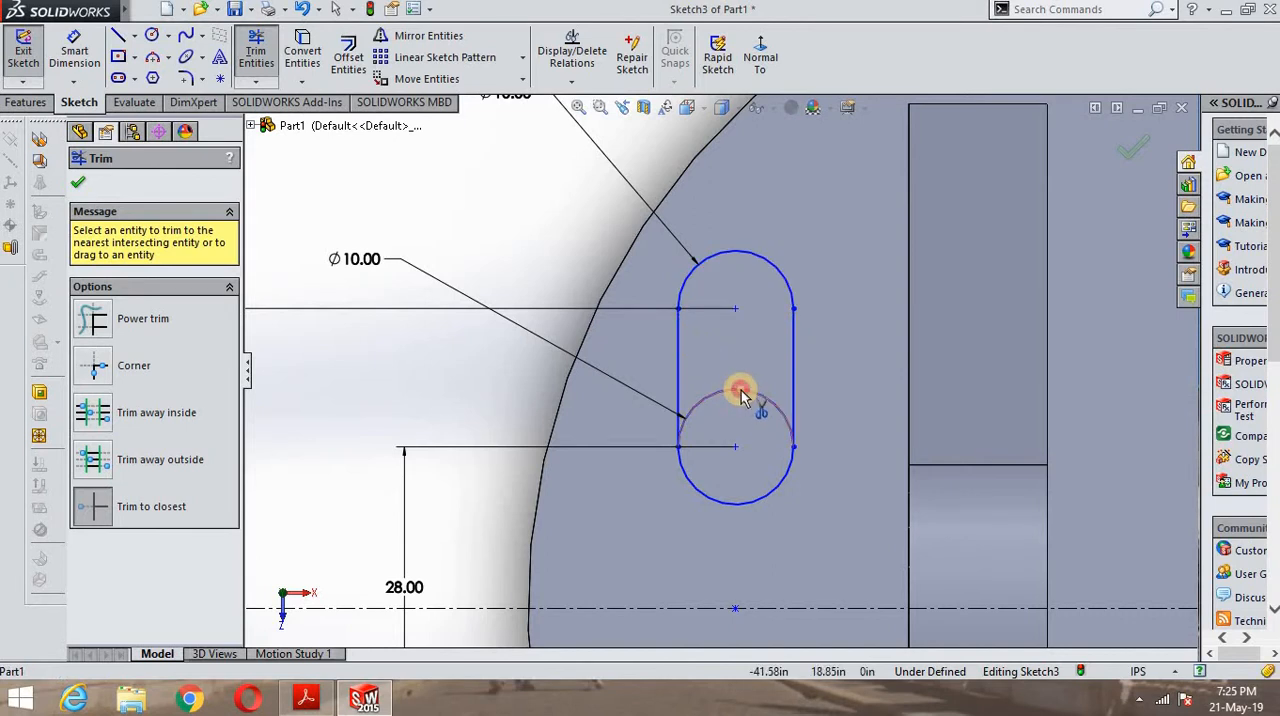
click(740, 395)
scroll(677, 444, down, 4)
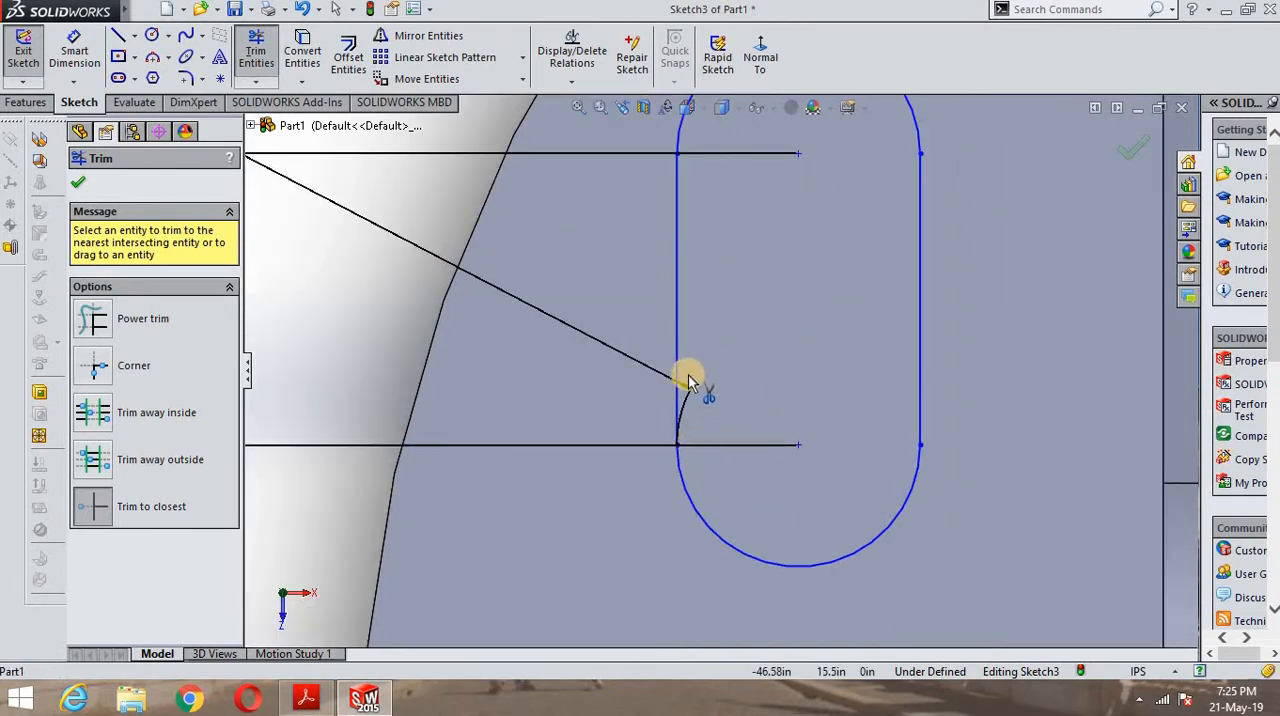
scroll(750, 370, up, 8)
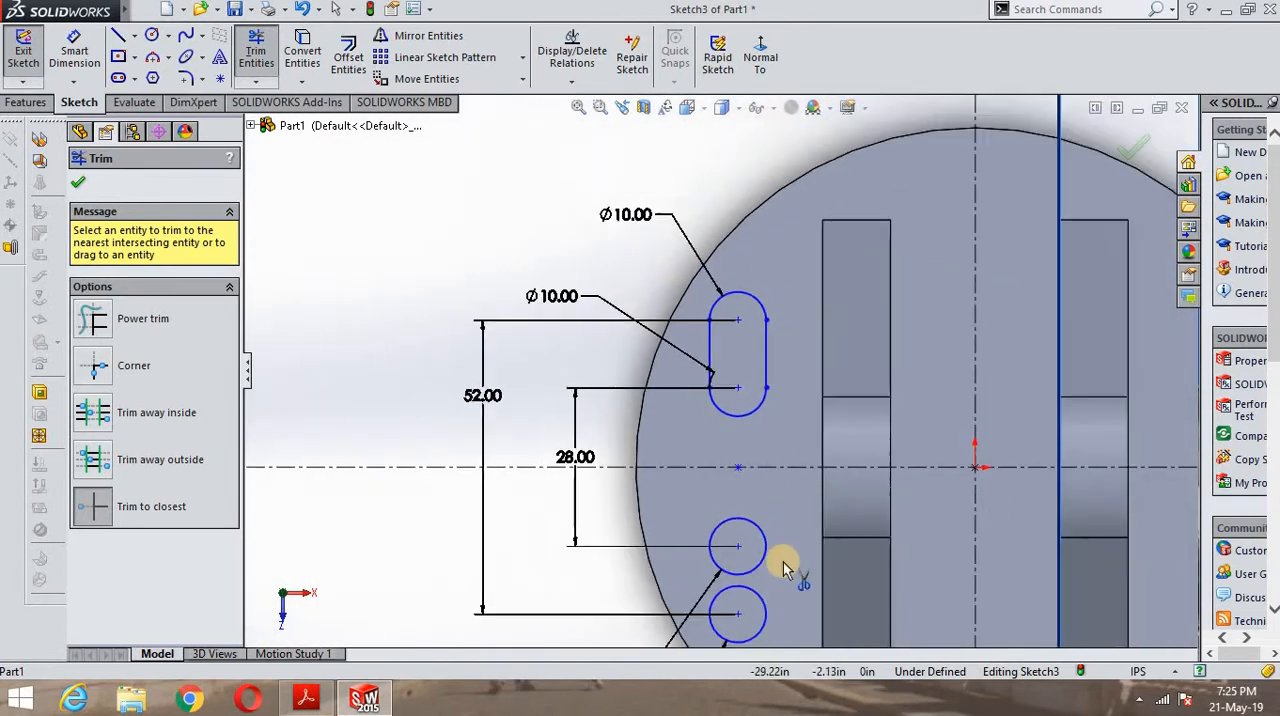
- Sketch a 12 in vertical line joining the left quadrant points of the lower two circles
scroll(745, 580, down, 4)
scroll(700, 360, up, 4)
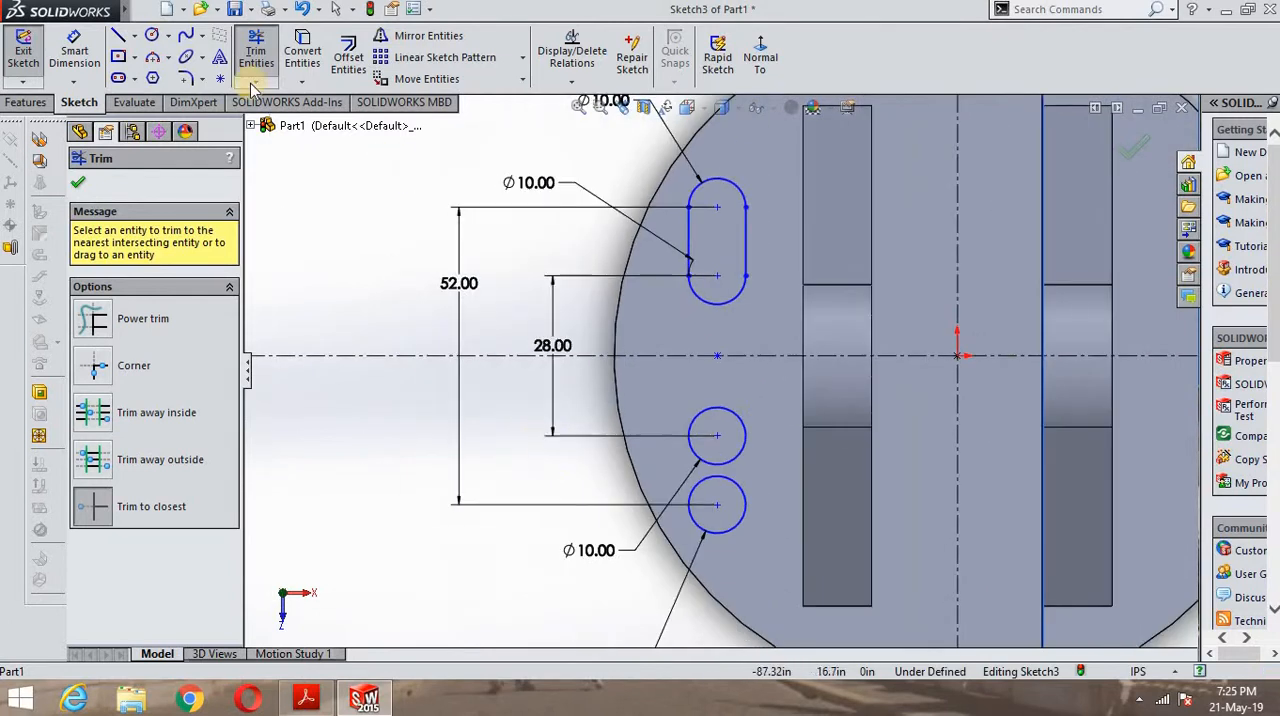
click(116, 34)
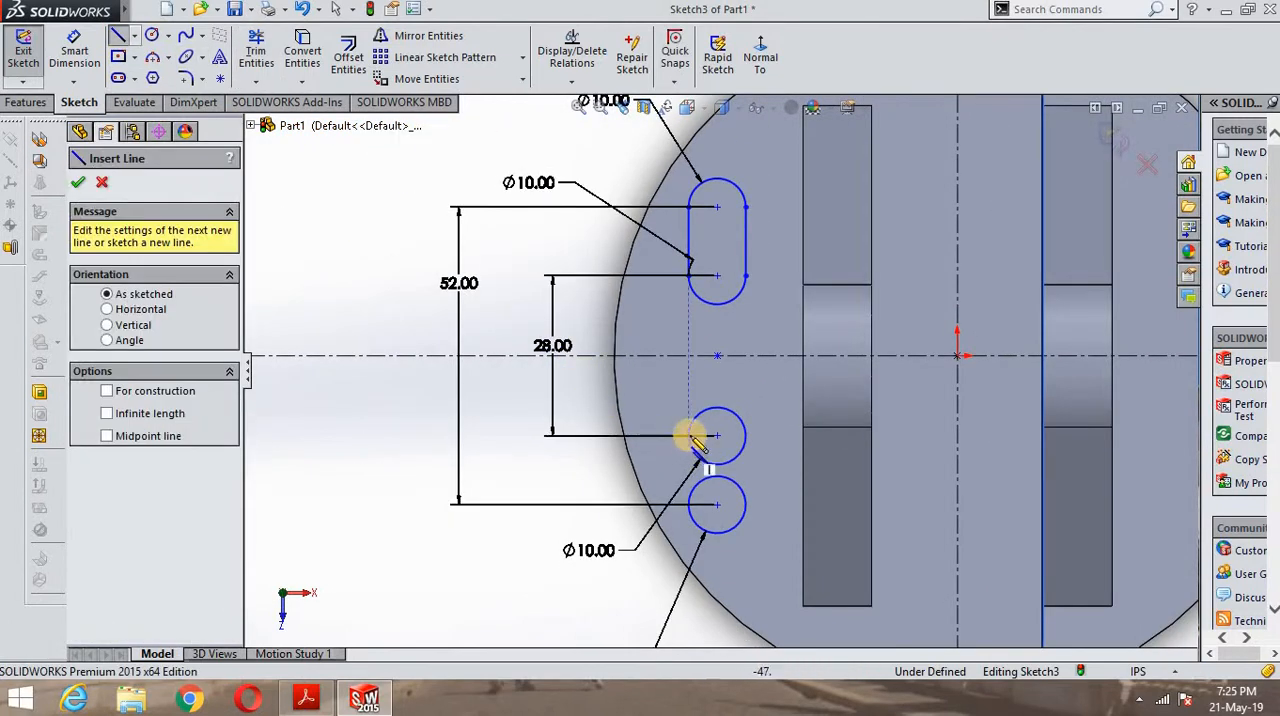
click(689, 505)
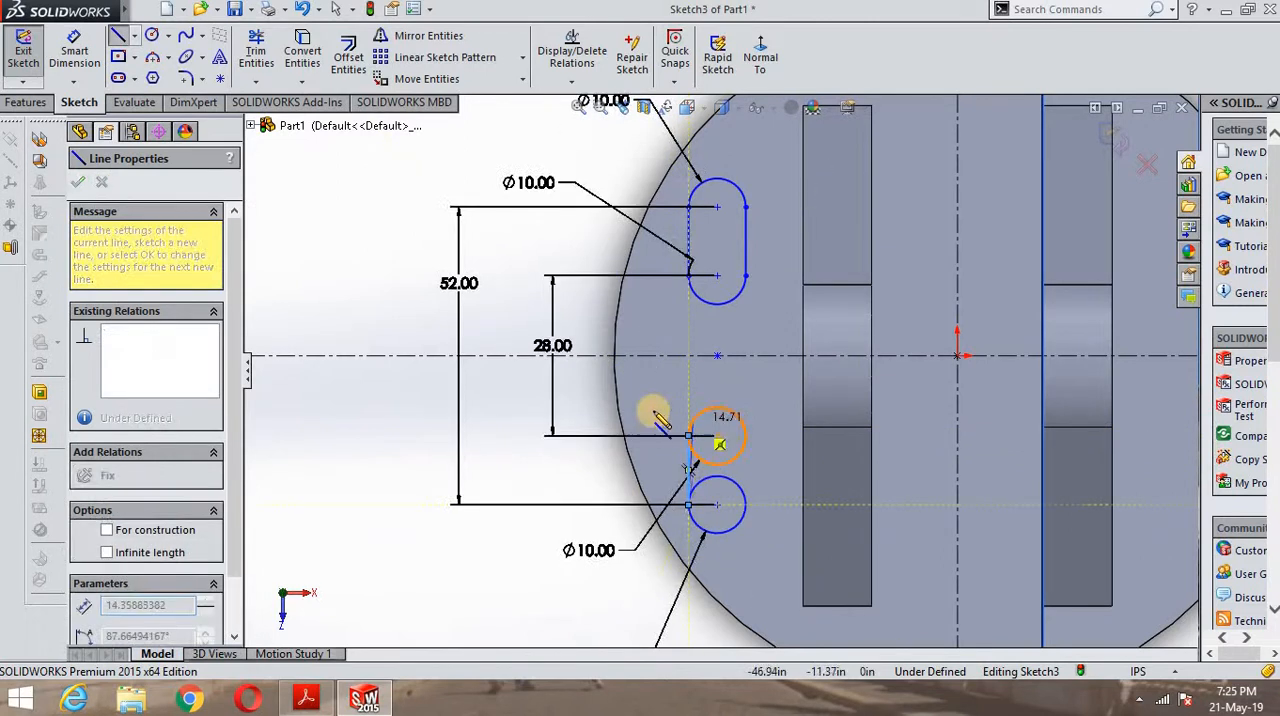
right_click(510, 300)
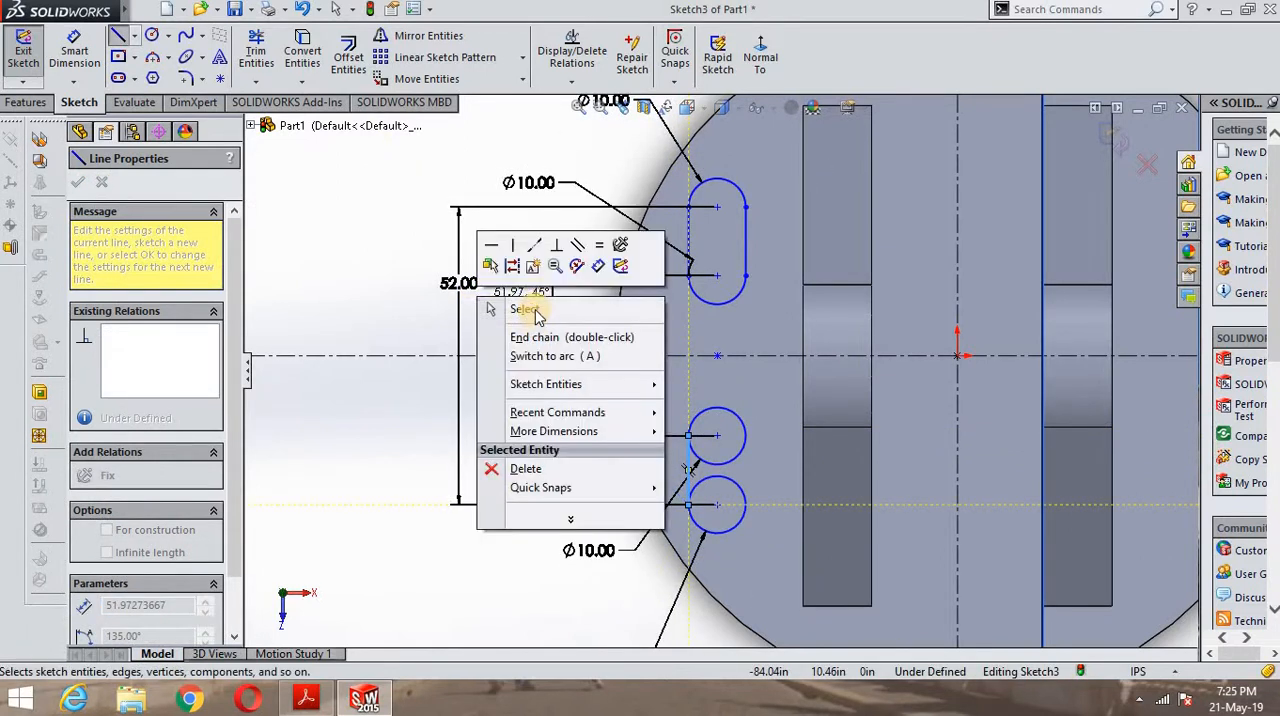
click(535, 296)
- Sketch a 12 in vertical line joining the right quadrant points of the lower two circles
click(116, 38)
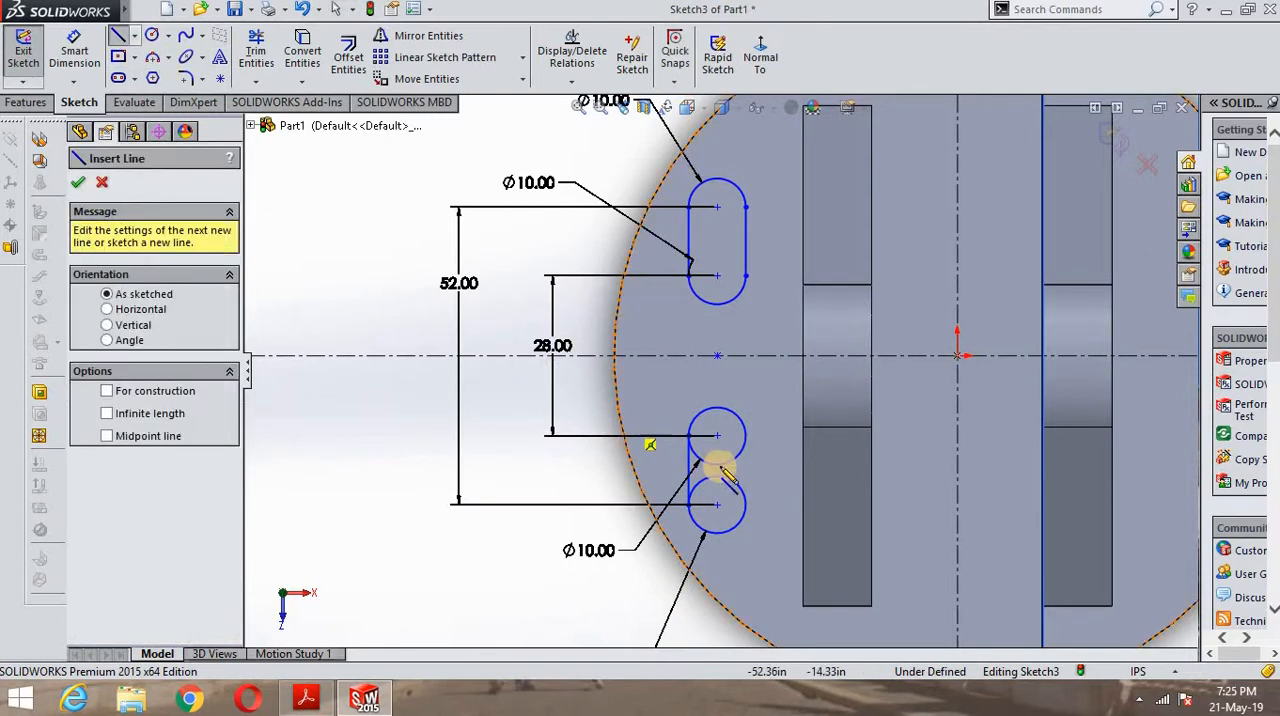
scroll(748, 434, down, 2)
click(743, 421)
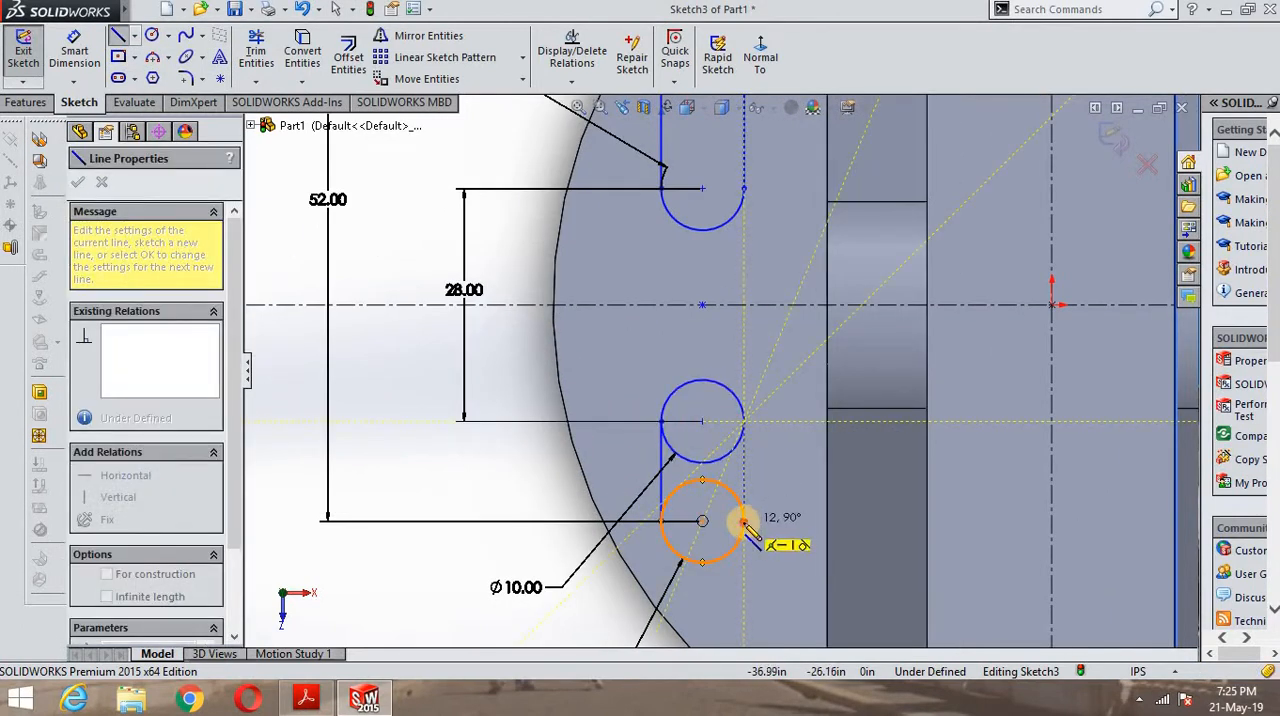
click(744, 522)
right_click(788, 448)
click(815, 459)
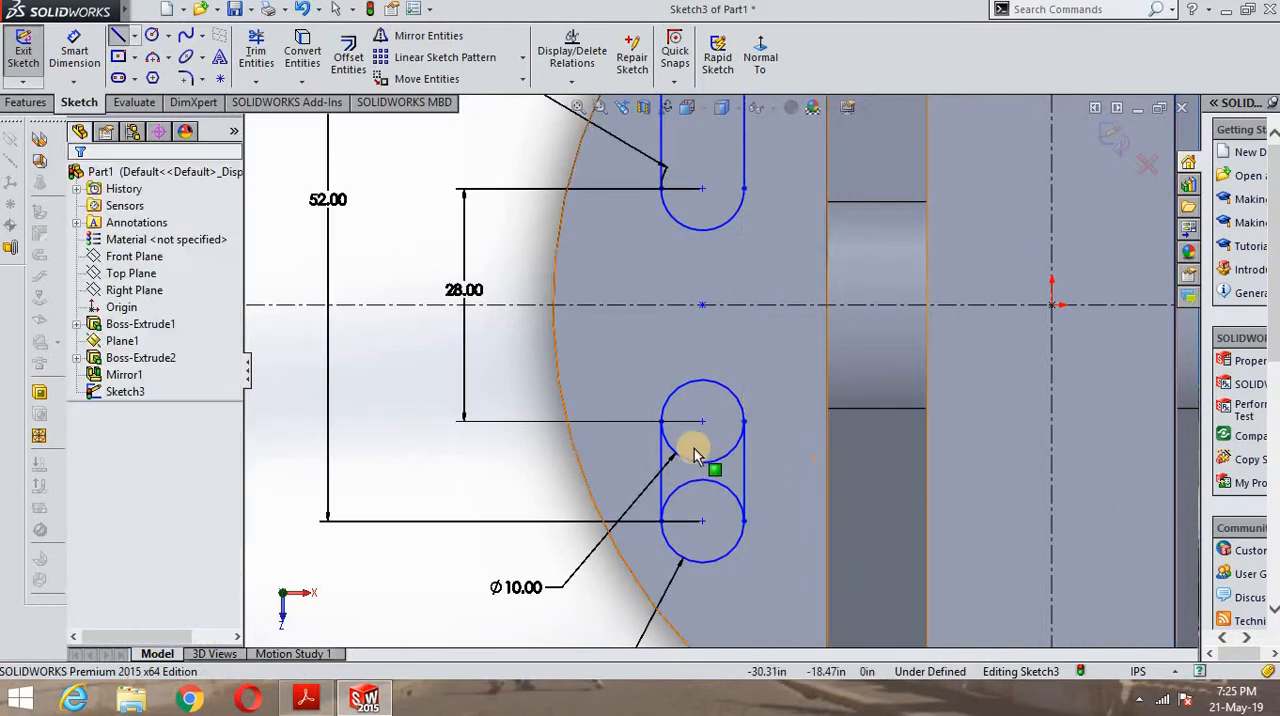
- Trim the inner arcs of the lower two circles to leave a closed slot outline
click(256, 52)
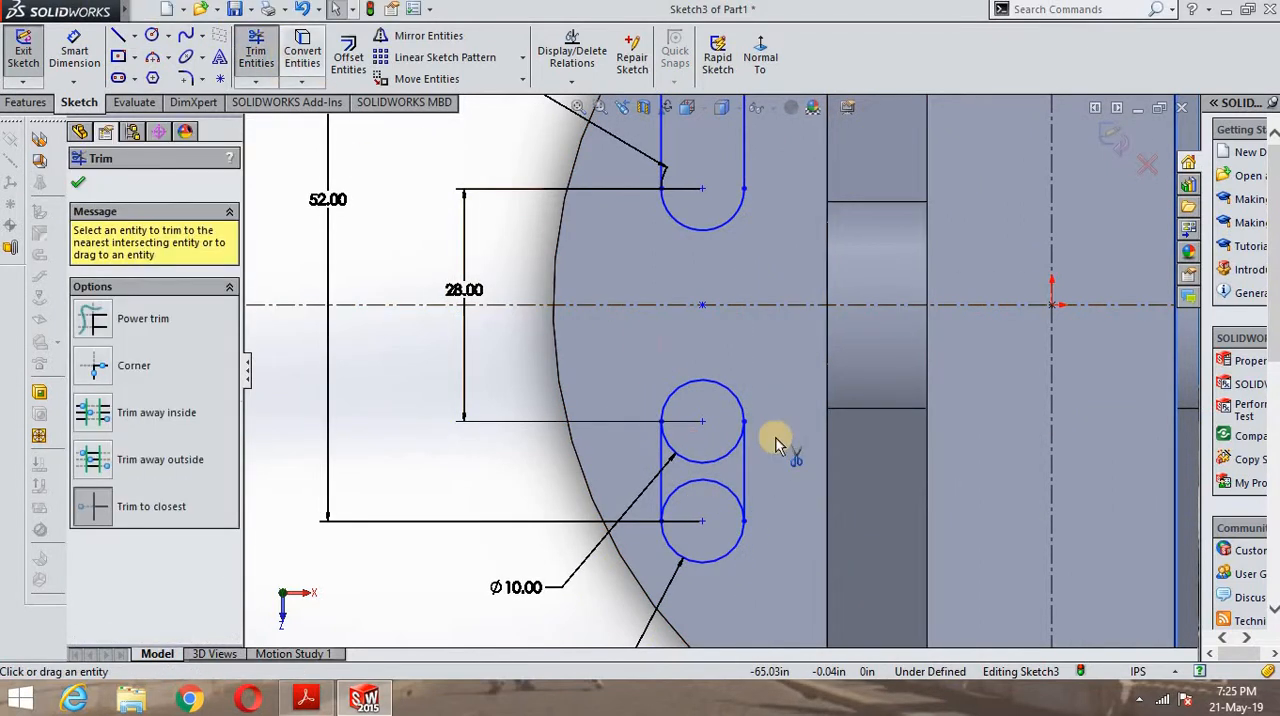
click(688, 466)
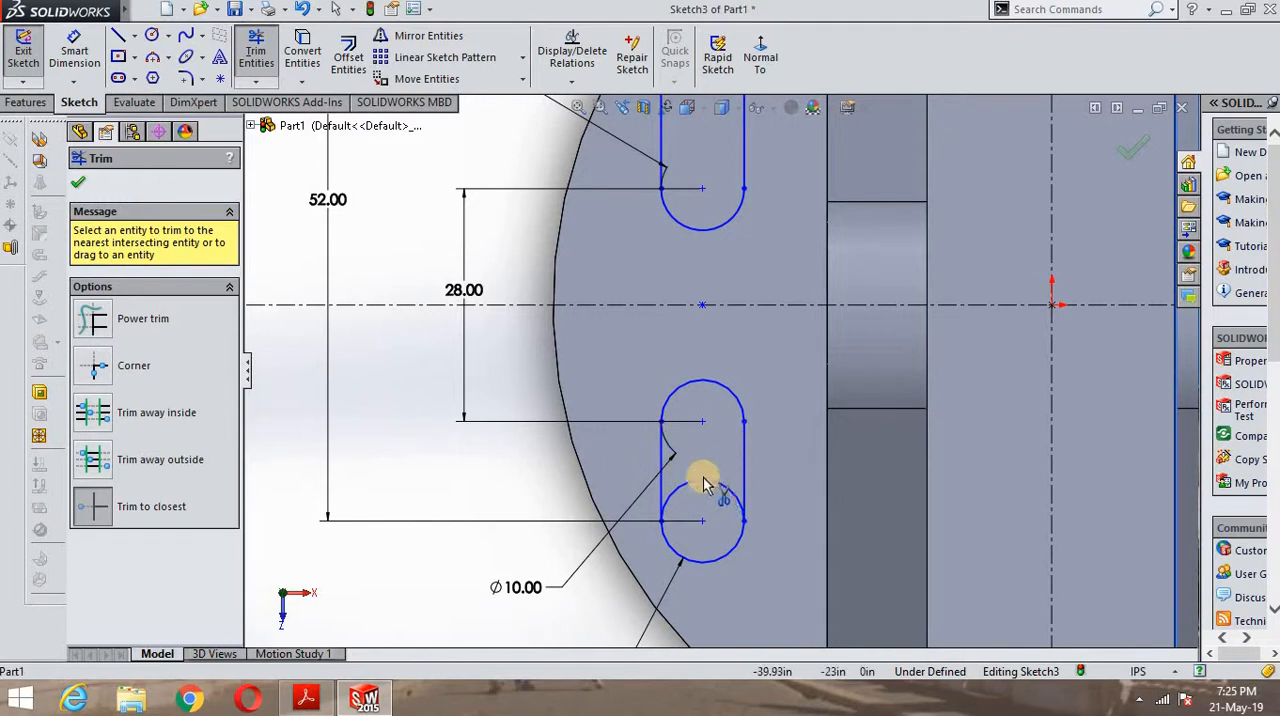
click(706, 484)
scroll(714, 386, up, 5)
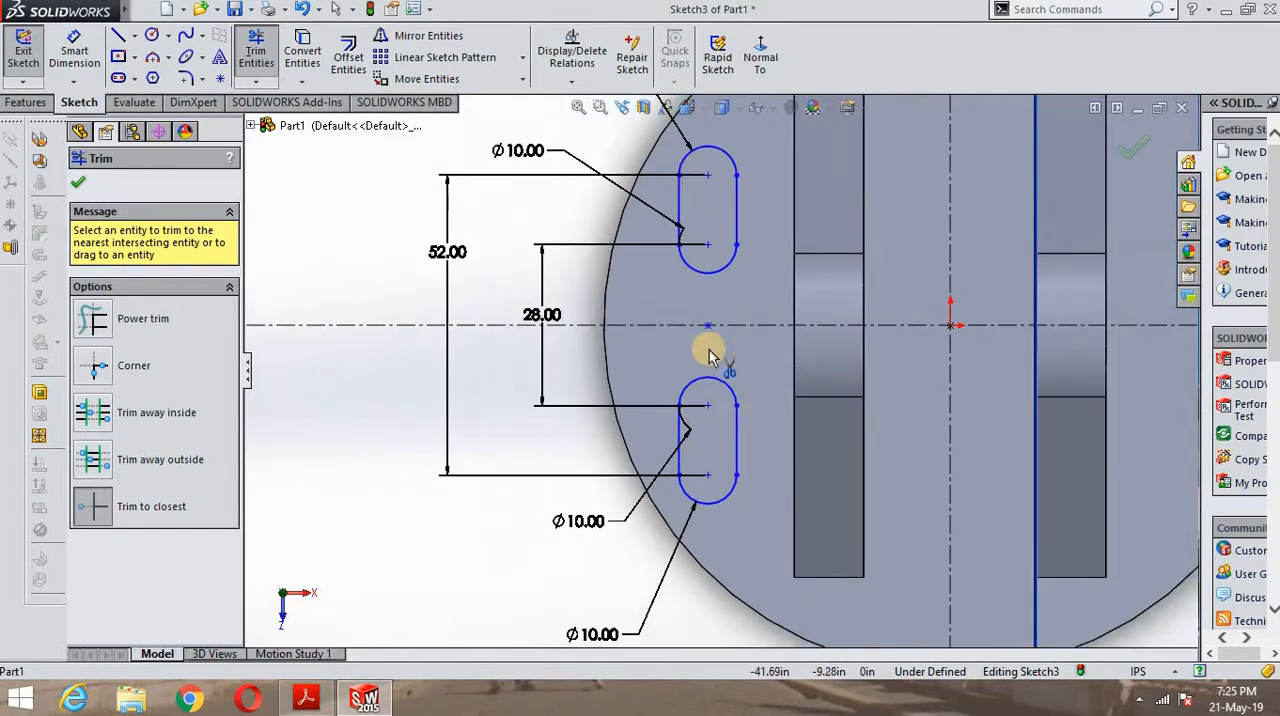
scroll(645, 318, down, 3)
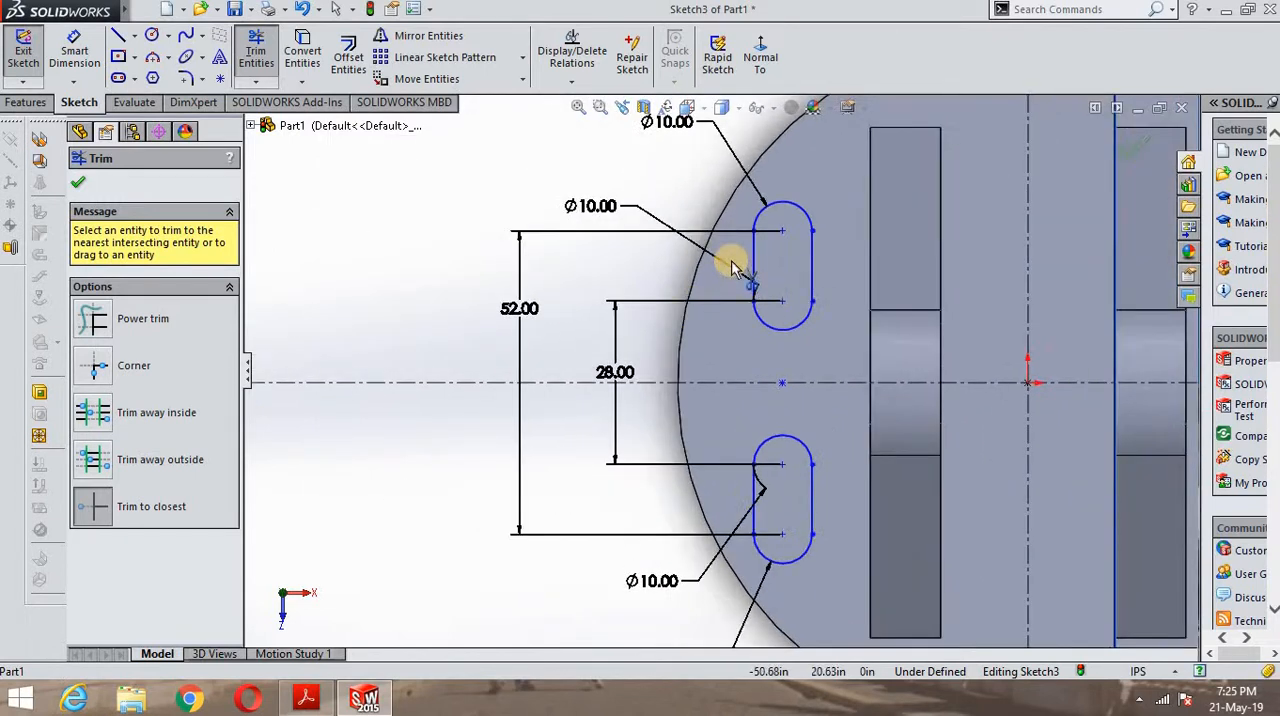
scroll(810, 268, up, 3)
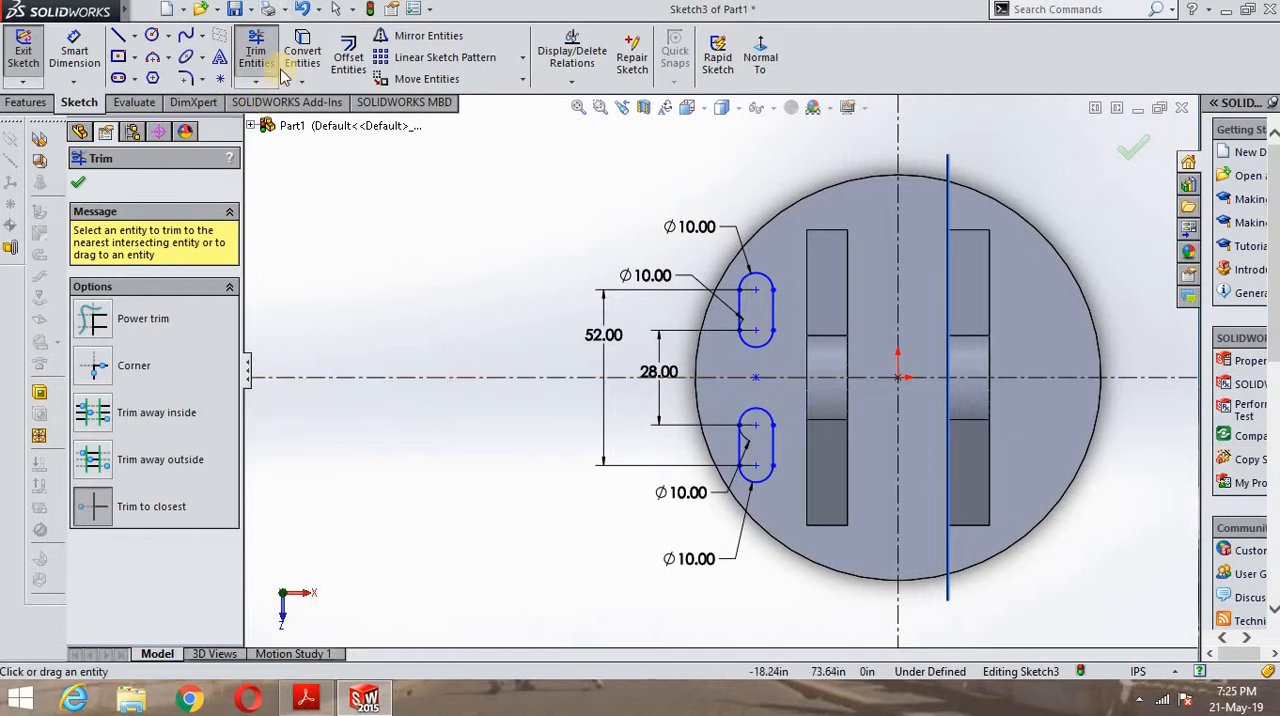
click(79, 183)
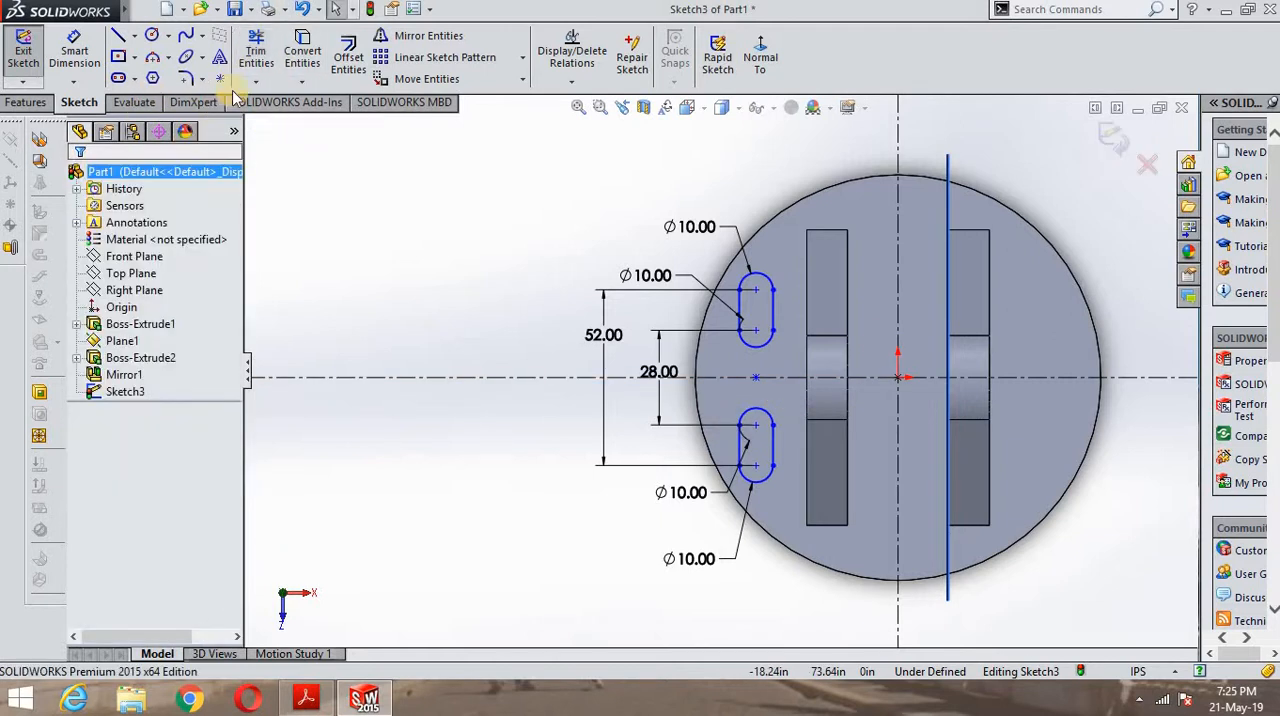
- Mirror both slot outlines about the vertical centerline, keeping the originals, and exit the sketch
click(415, 42)
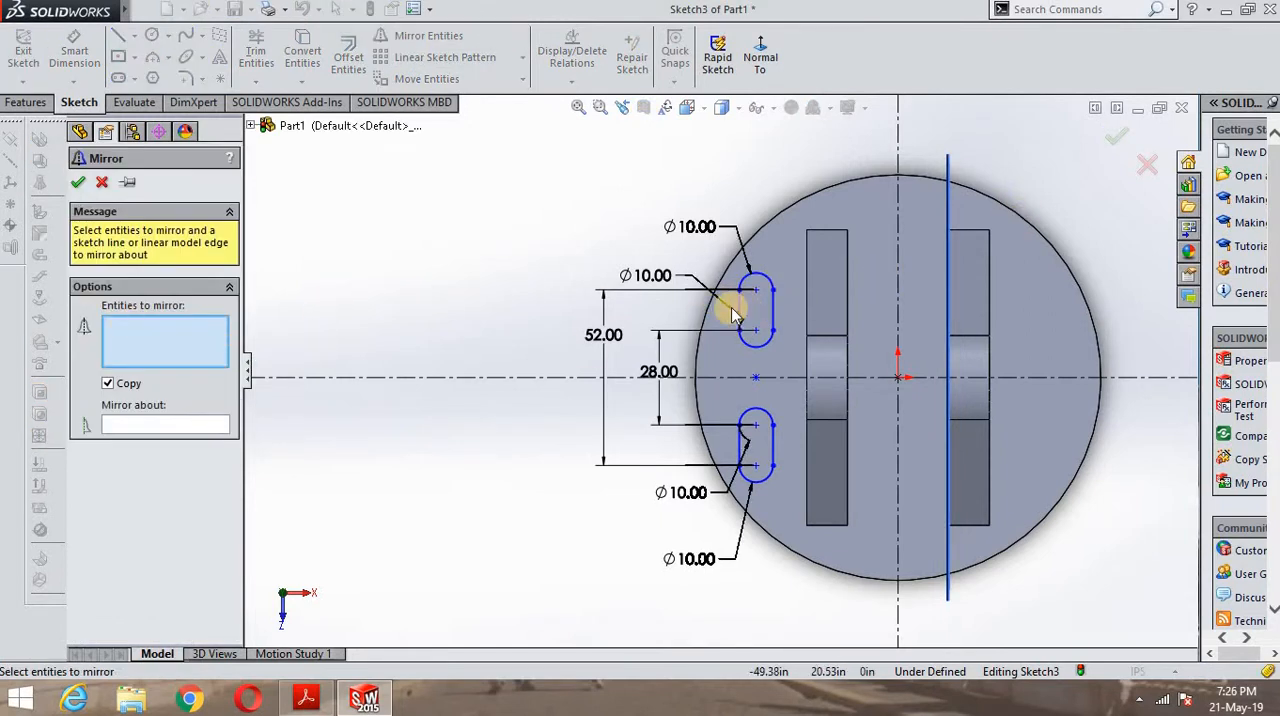
click(752, 279)
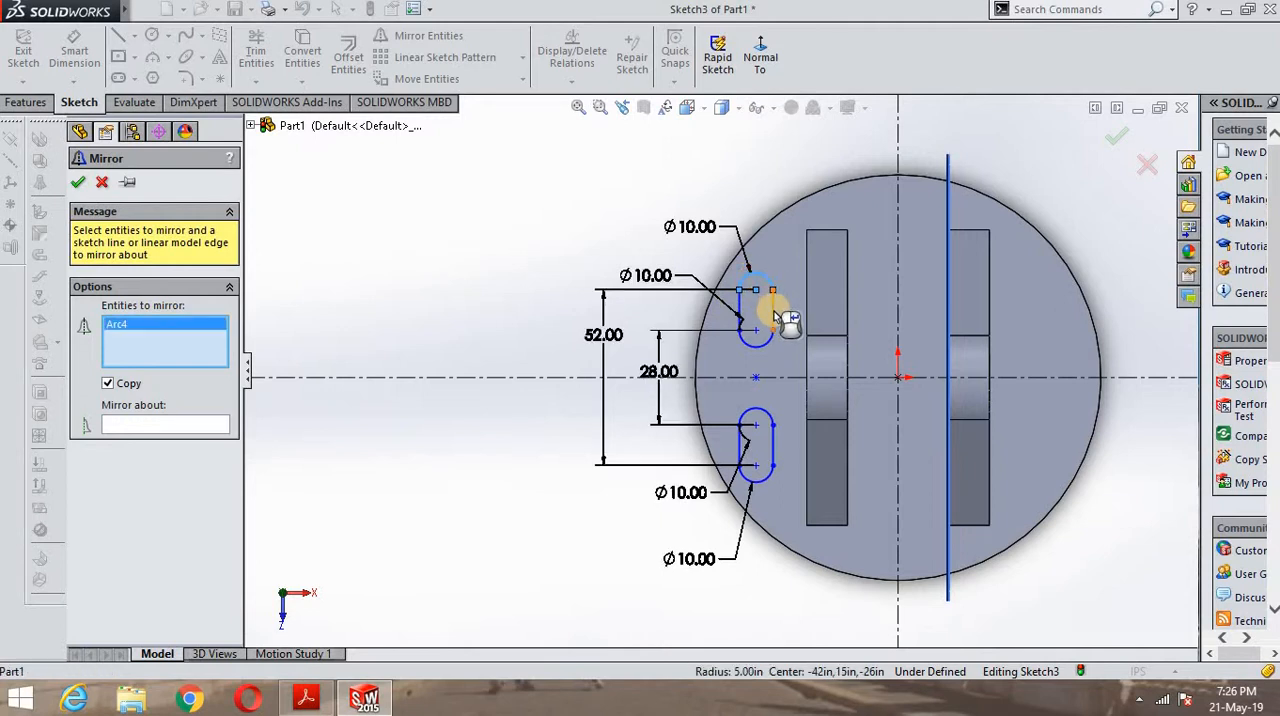
click(772, 315)
click(740, 318)
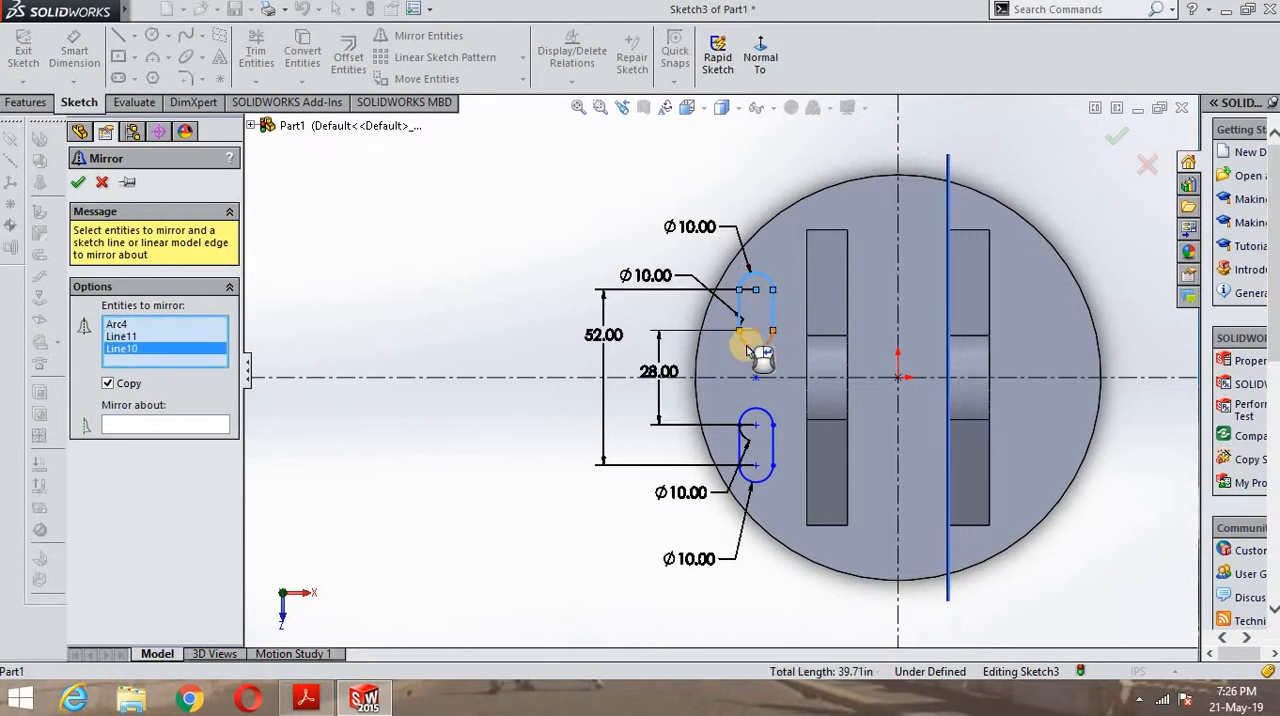
click(753, 344)
click(754, 414)
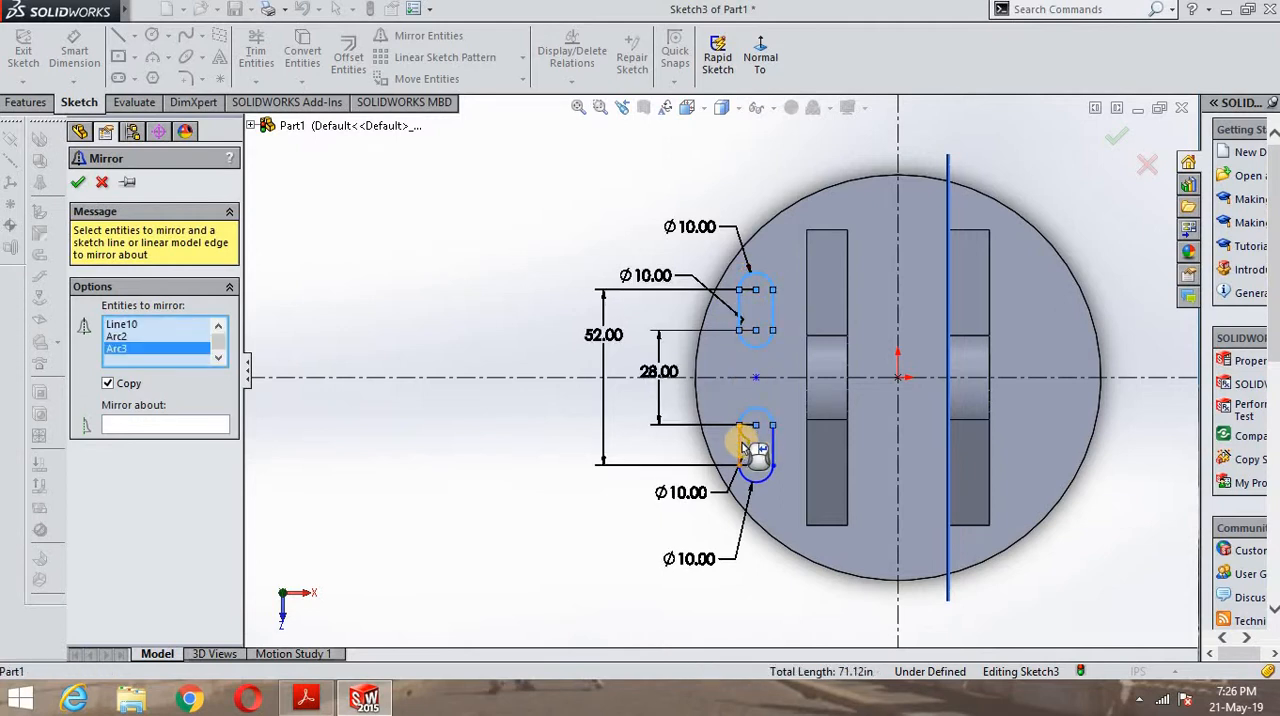
click(741, 448)
click(773, 450)
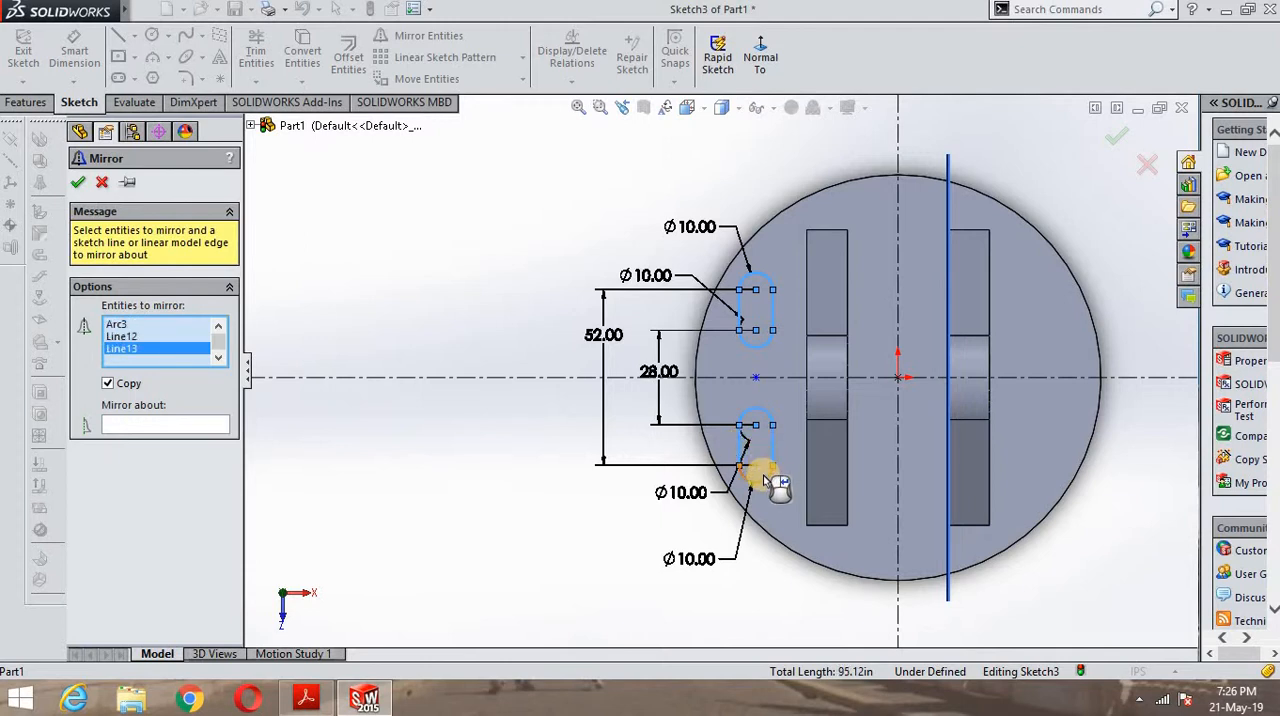
click(757, 482)
click(168, 425)
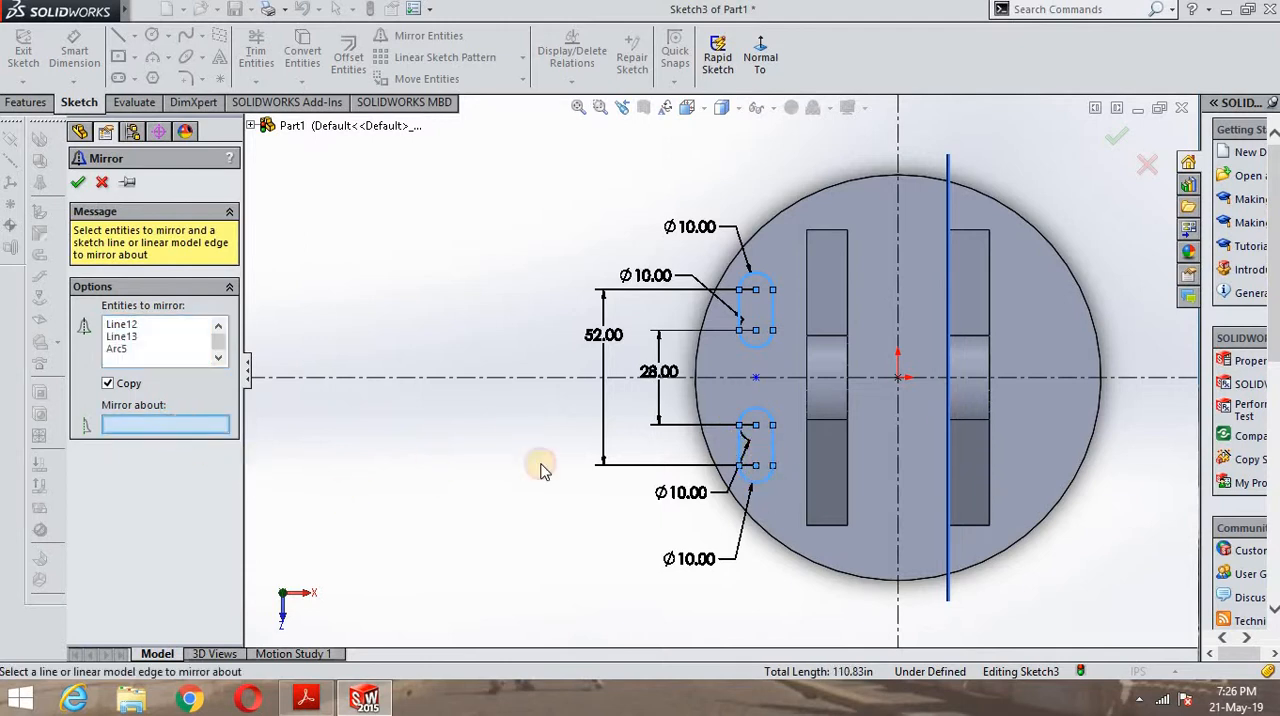
click(899, 286)
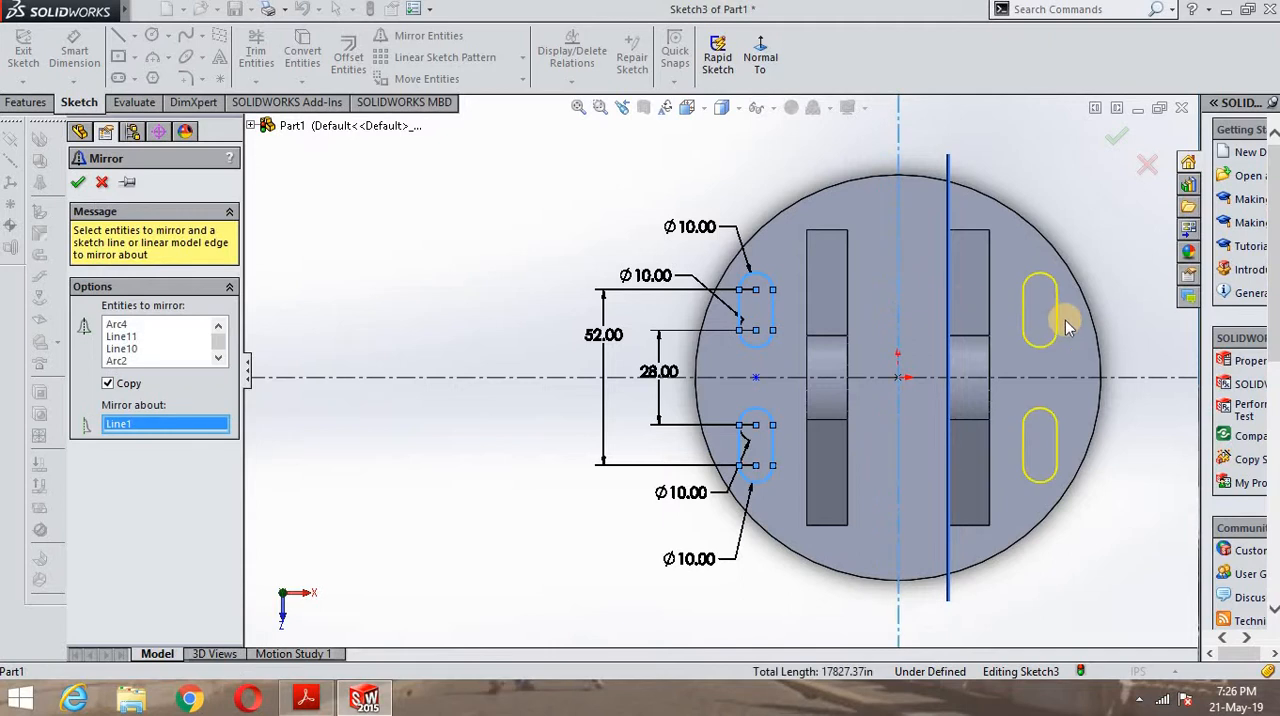
click(78, 182)
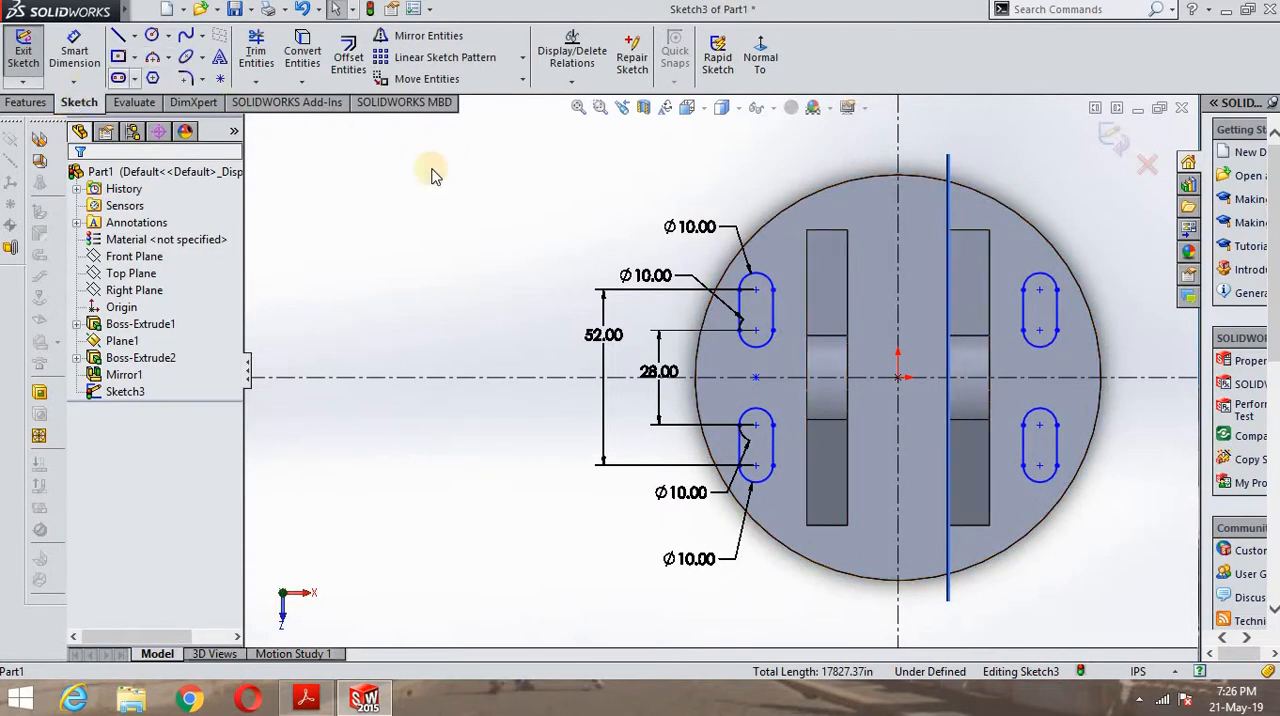
click(1111, 140)
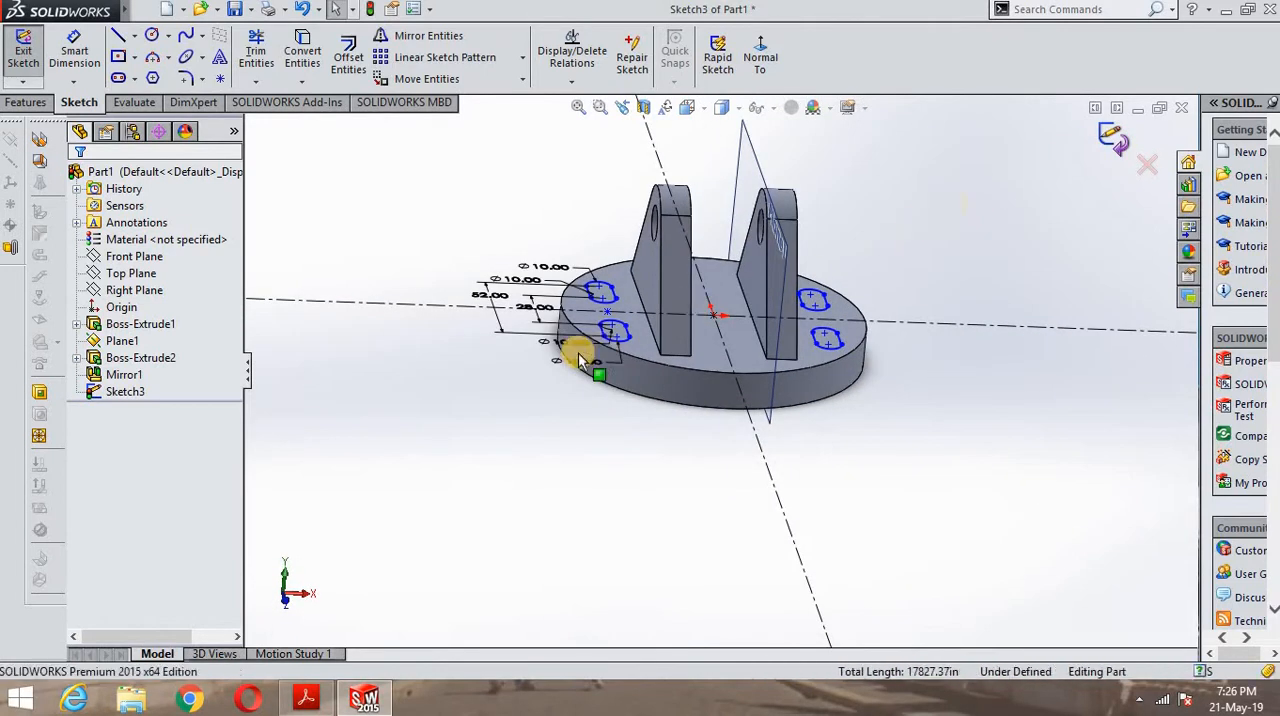
- Try a Through All boss extrusion of the four slot profiles down into the round base, and undo it
click(33, 103)
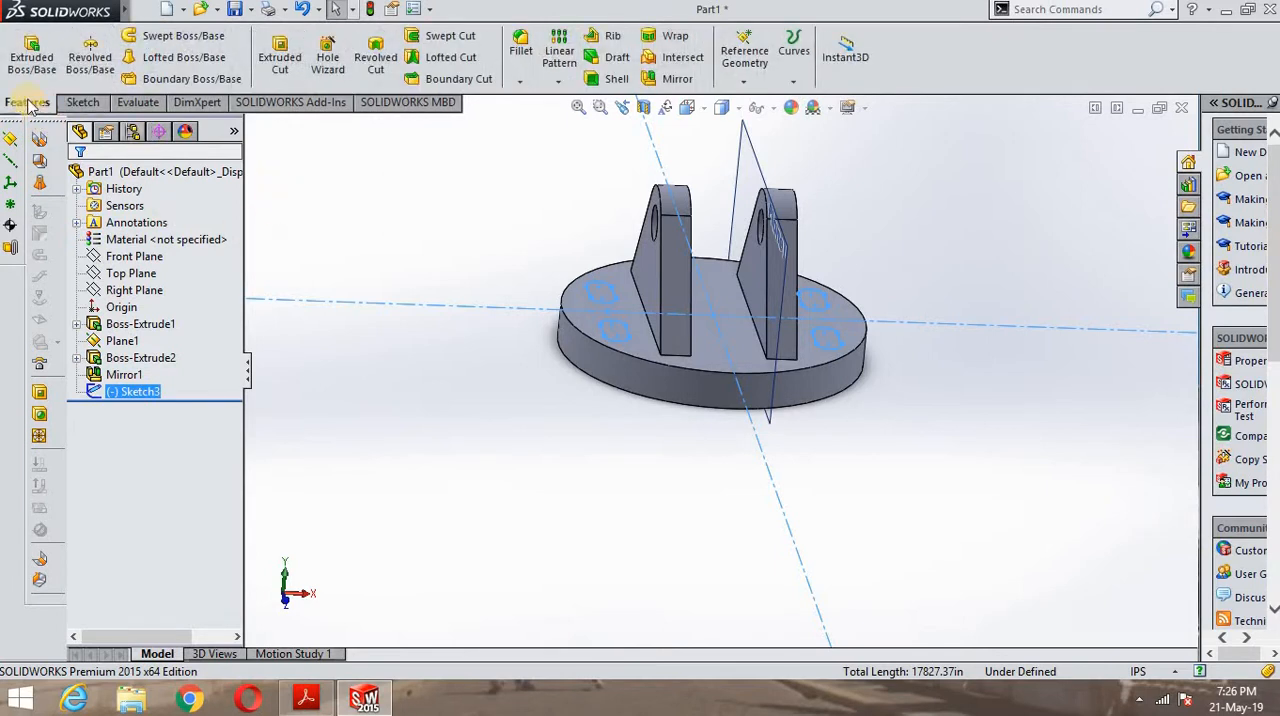
click(16, 60)
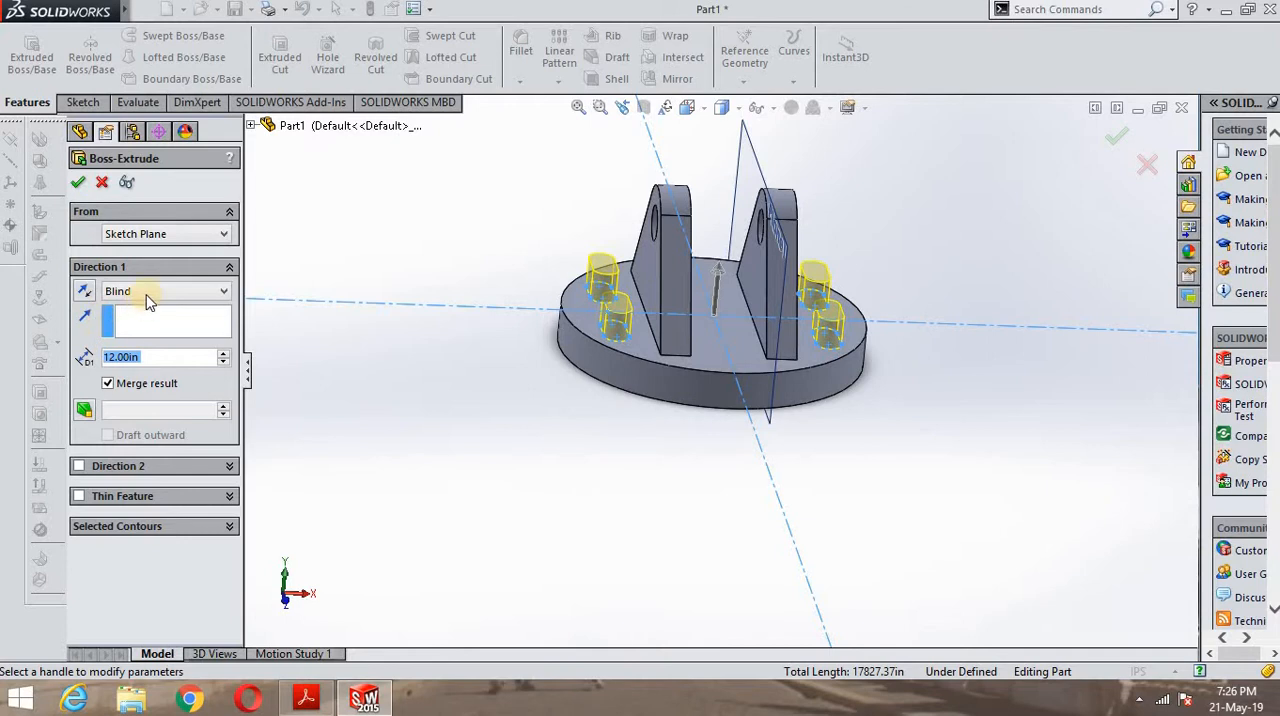
click(718, 284)
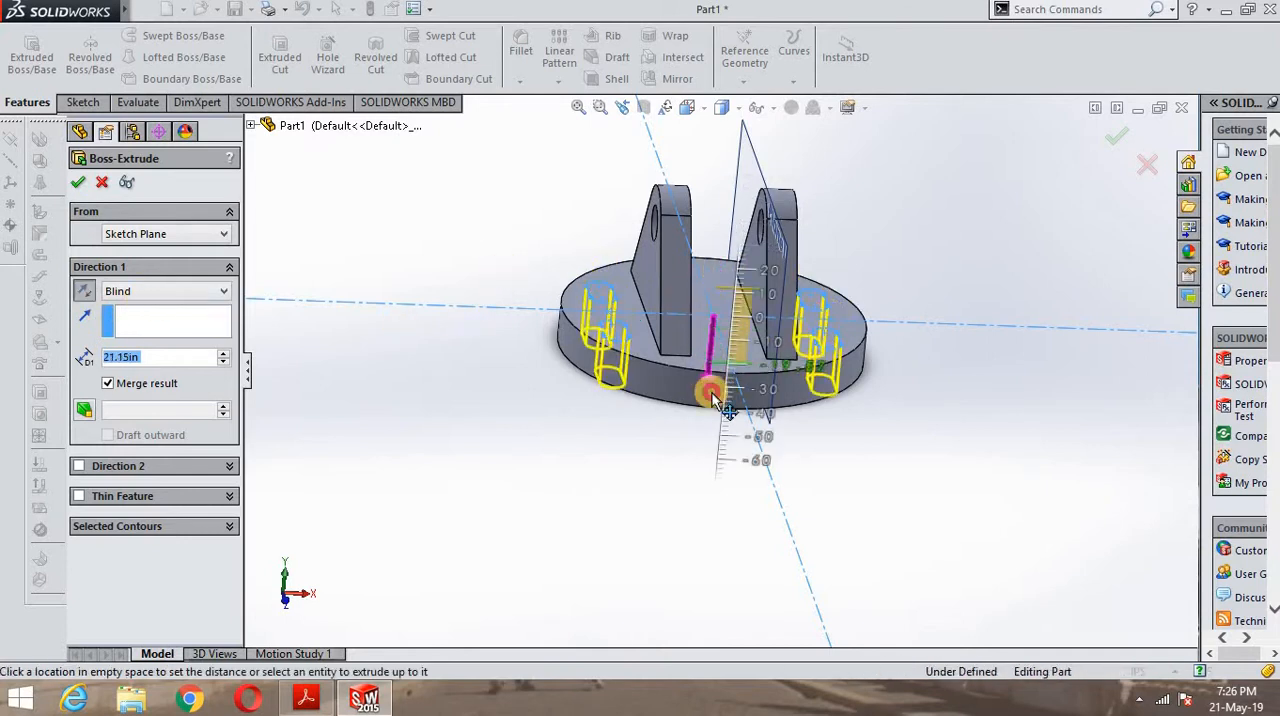
click(683, 617)
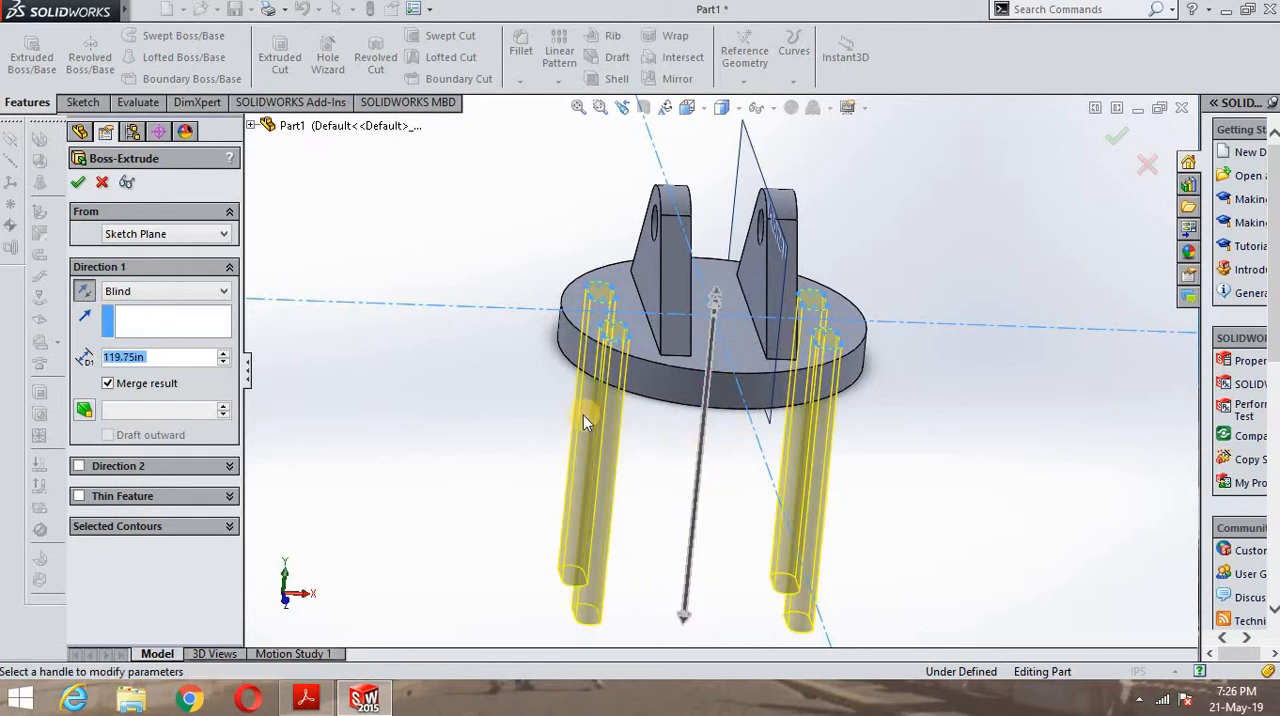
middle_drag(527, 525, 352, 280)
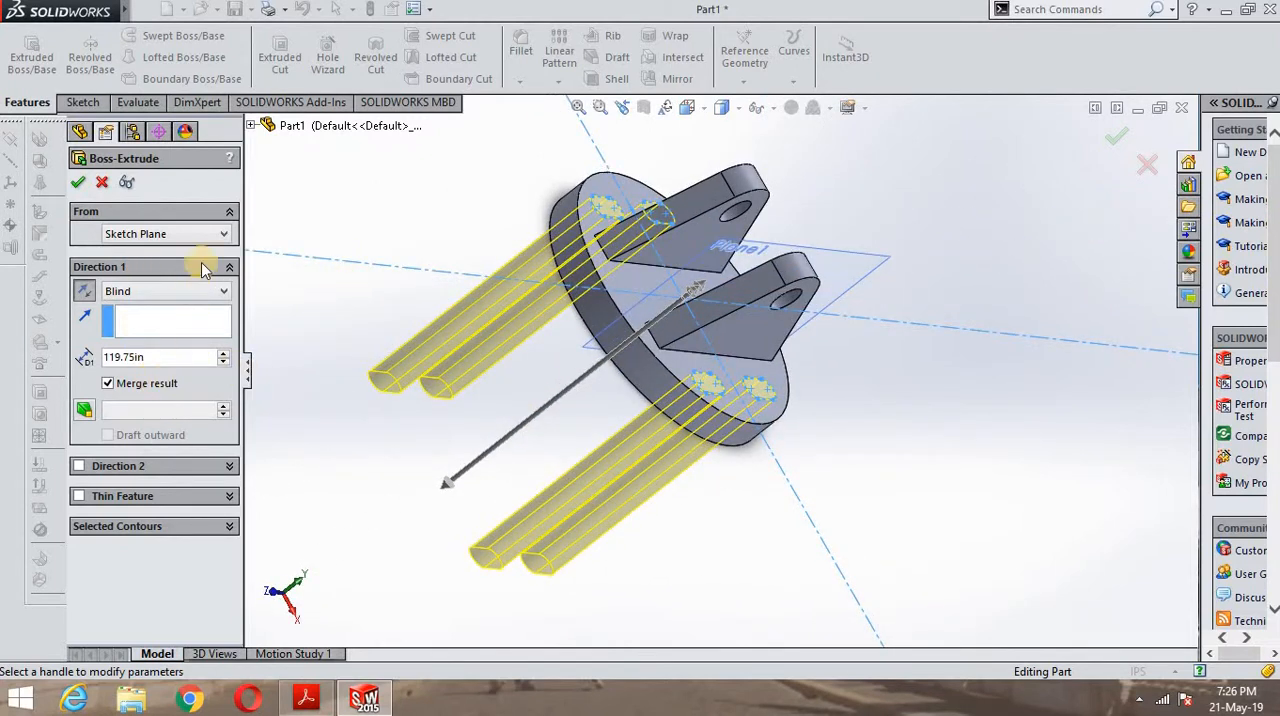
click(190, 297)
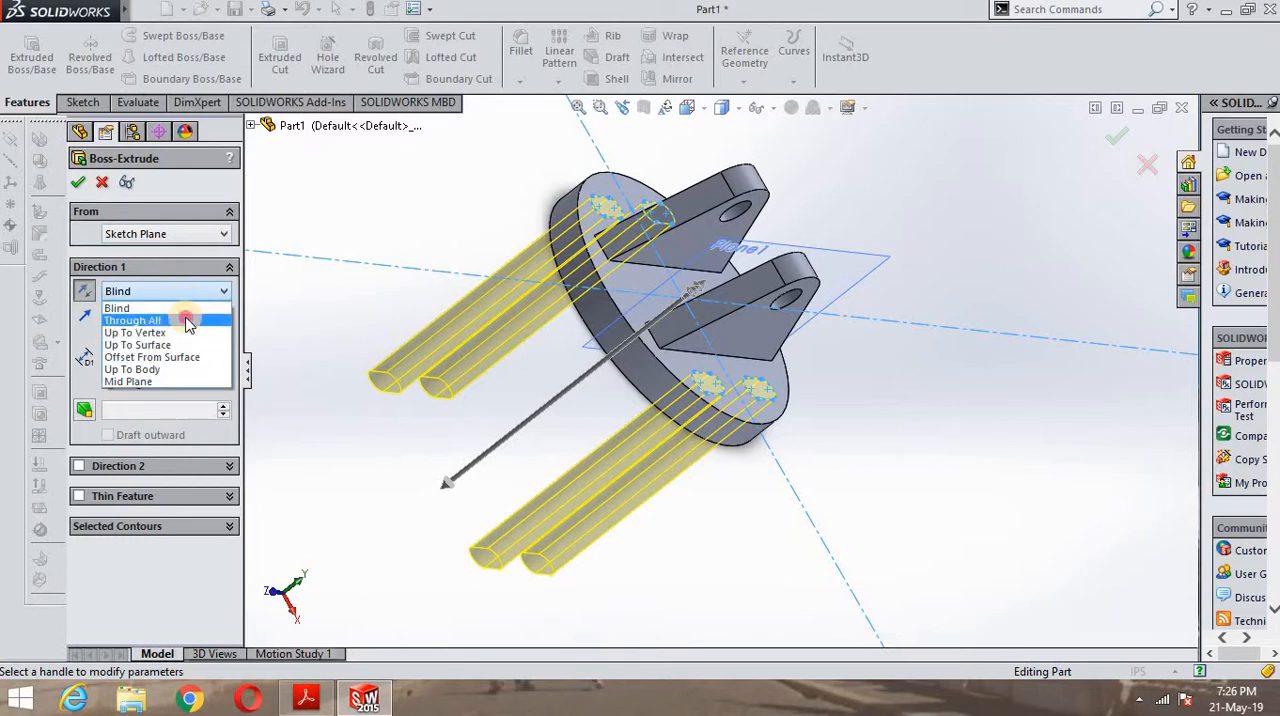
click(186, 321)
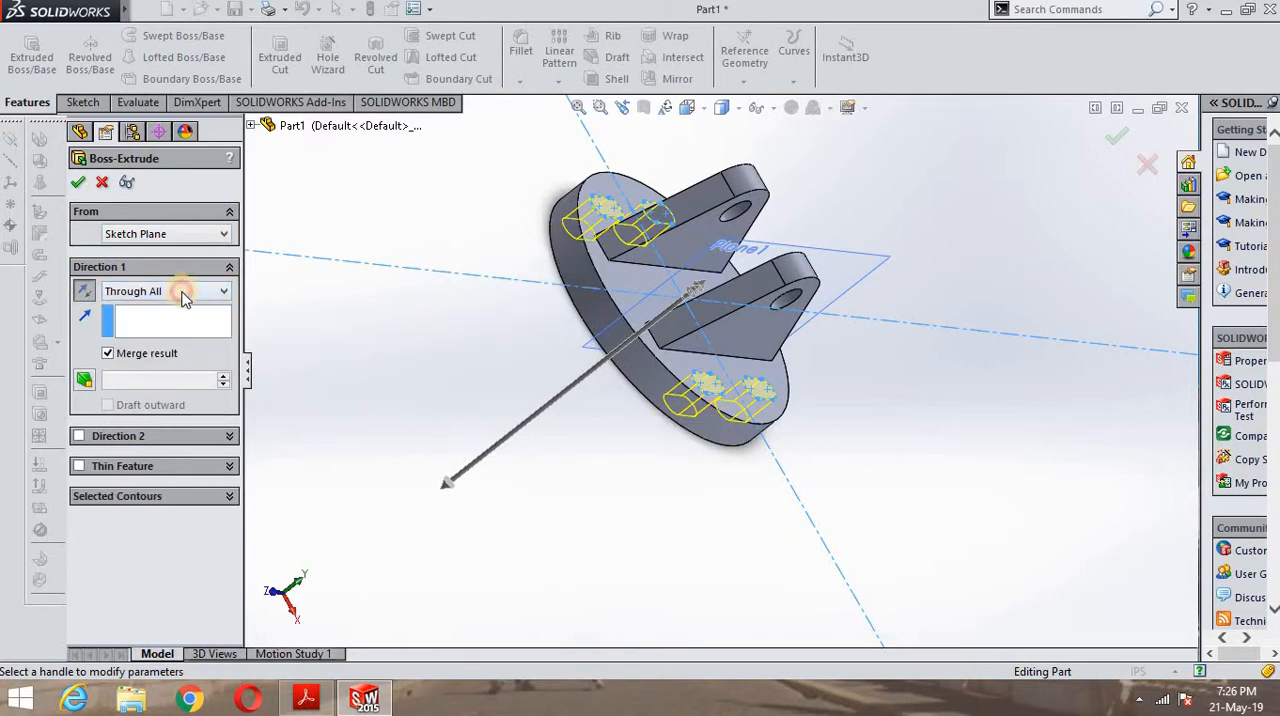
click(183, 291)
click(180, 321)
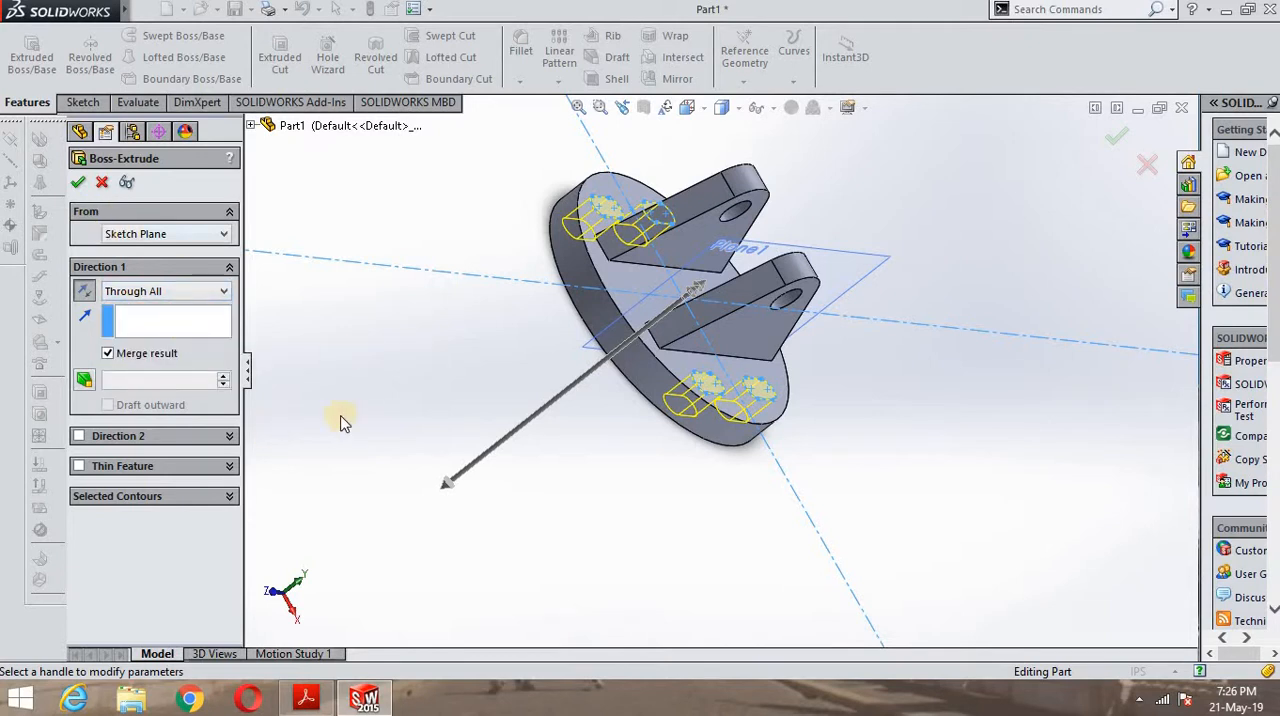
middle_drag(691, 470, 640, 305)
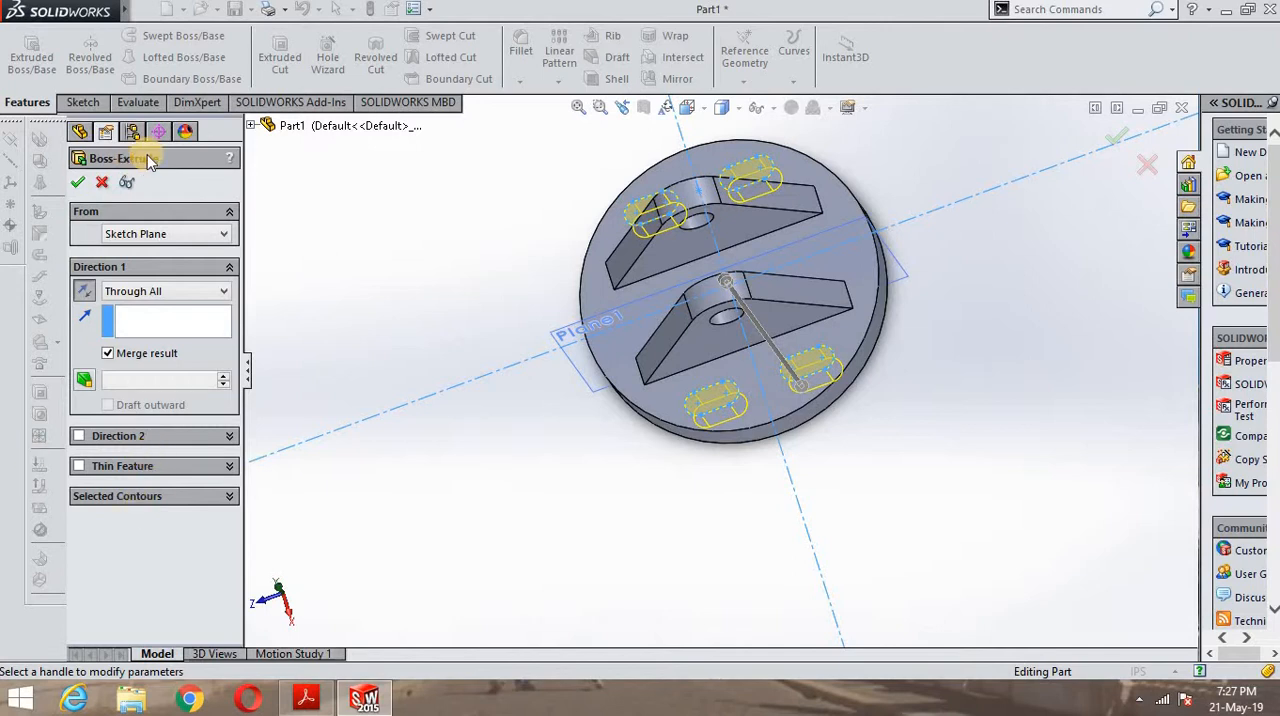
click(77, 181)
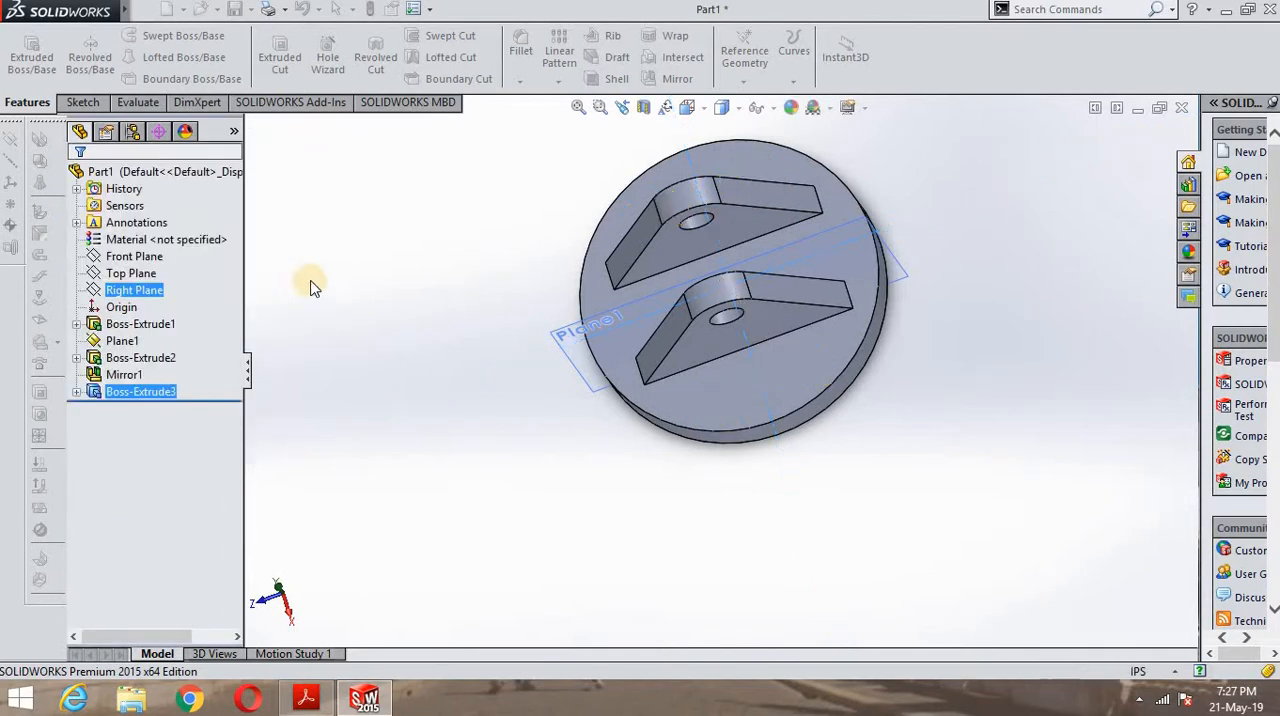
middle_drag(423, 266, 454, 302)
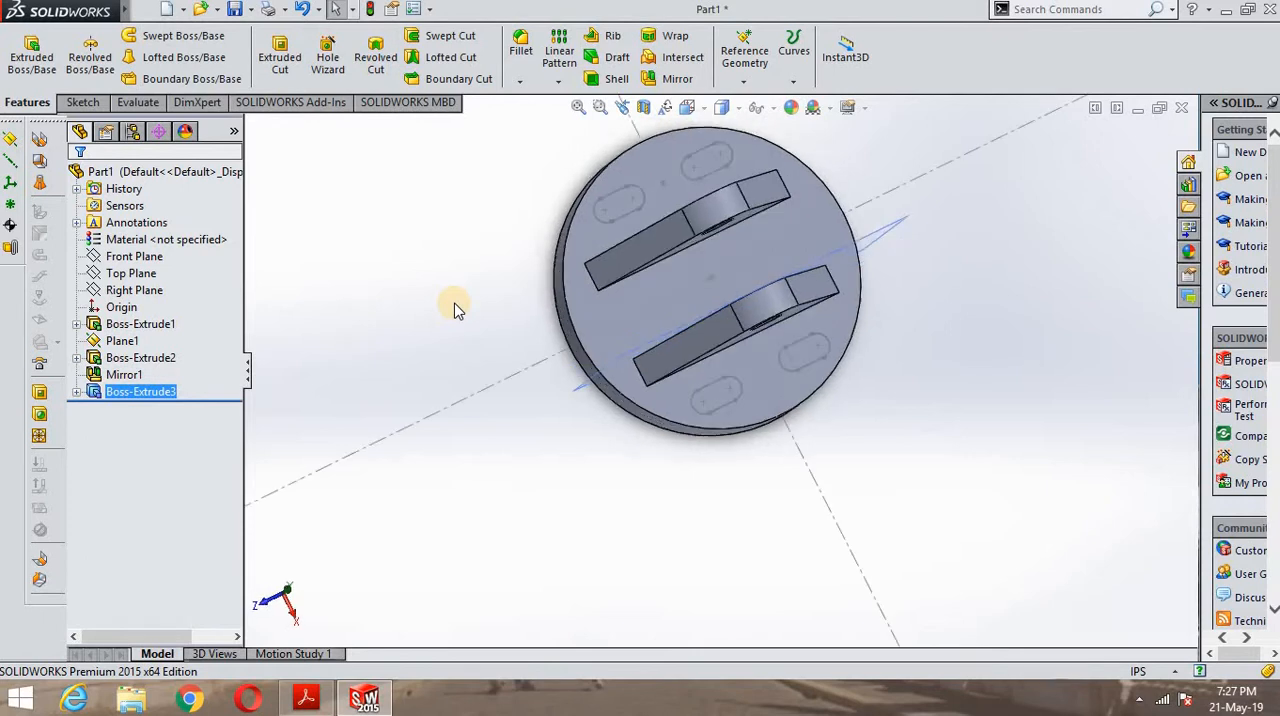
key(ctrl+z)
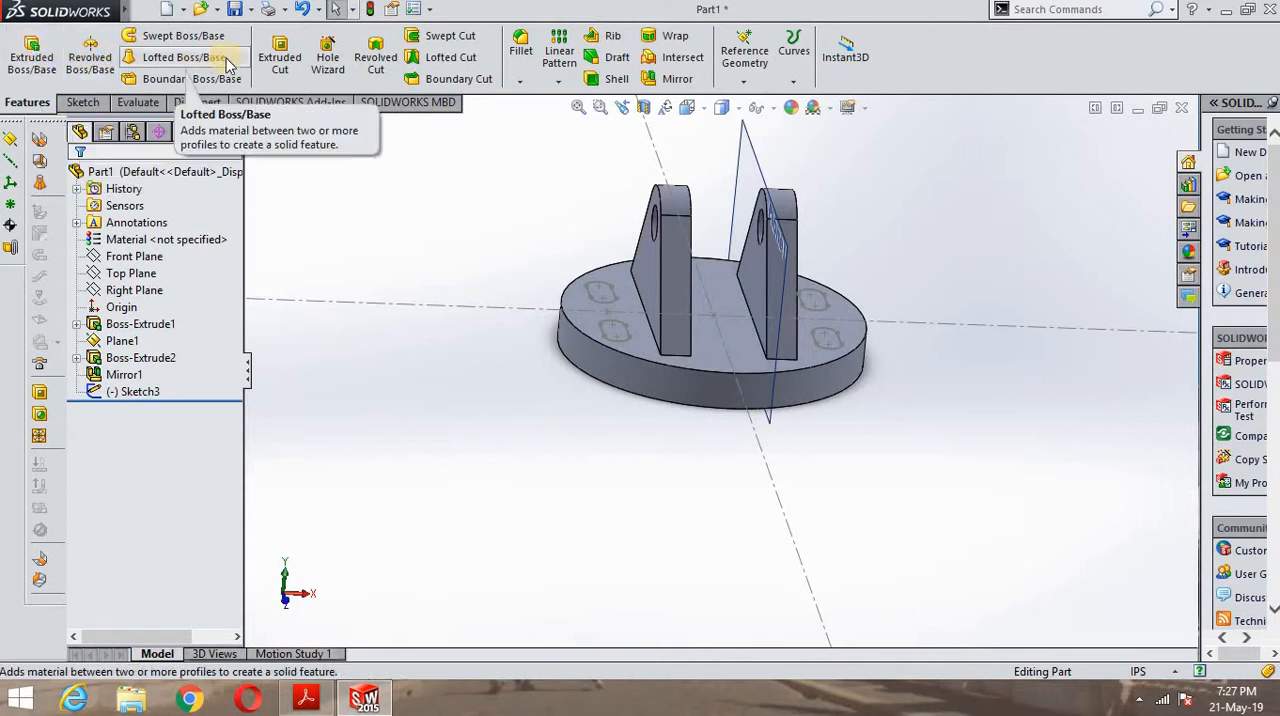
- Cut the four slot profiles through the round base with an Extruded Cut set to Through All
click(281, 62)
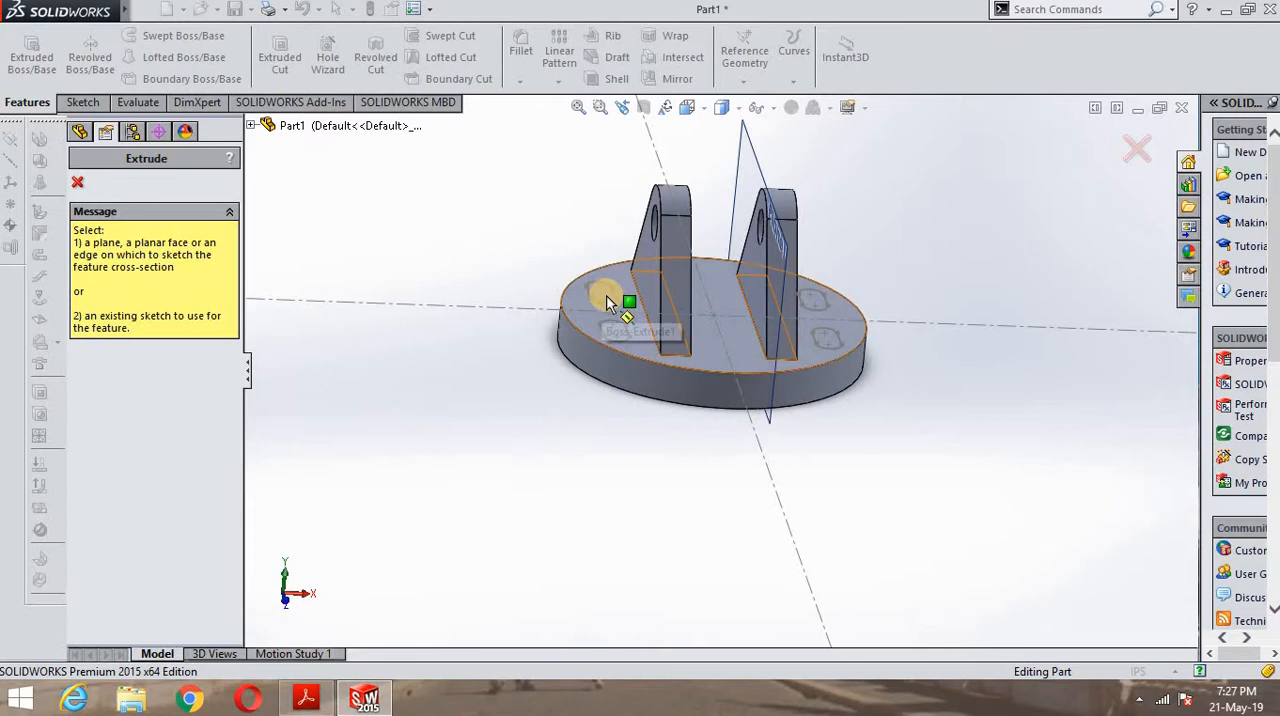
click(77, 182)
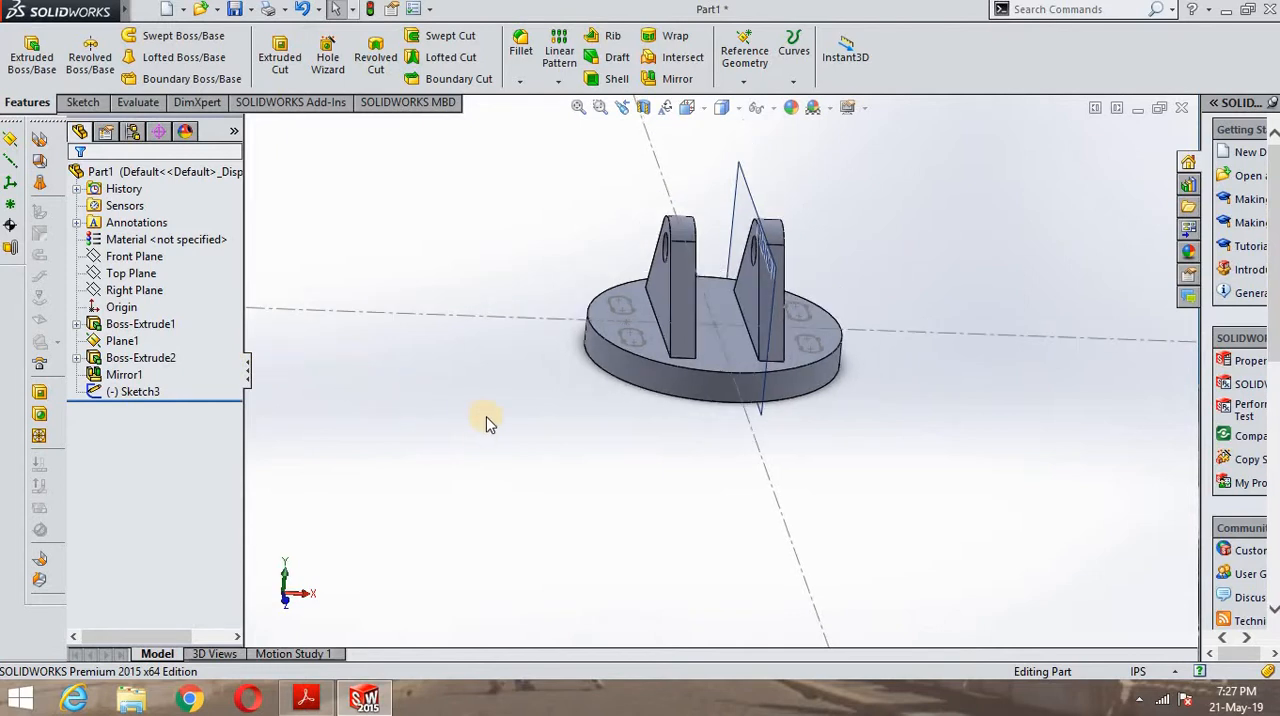
middle_drag(486, 425, 492, 585)
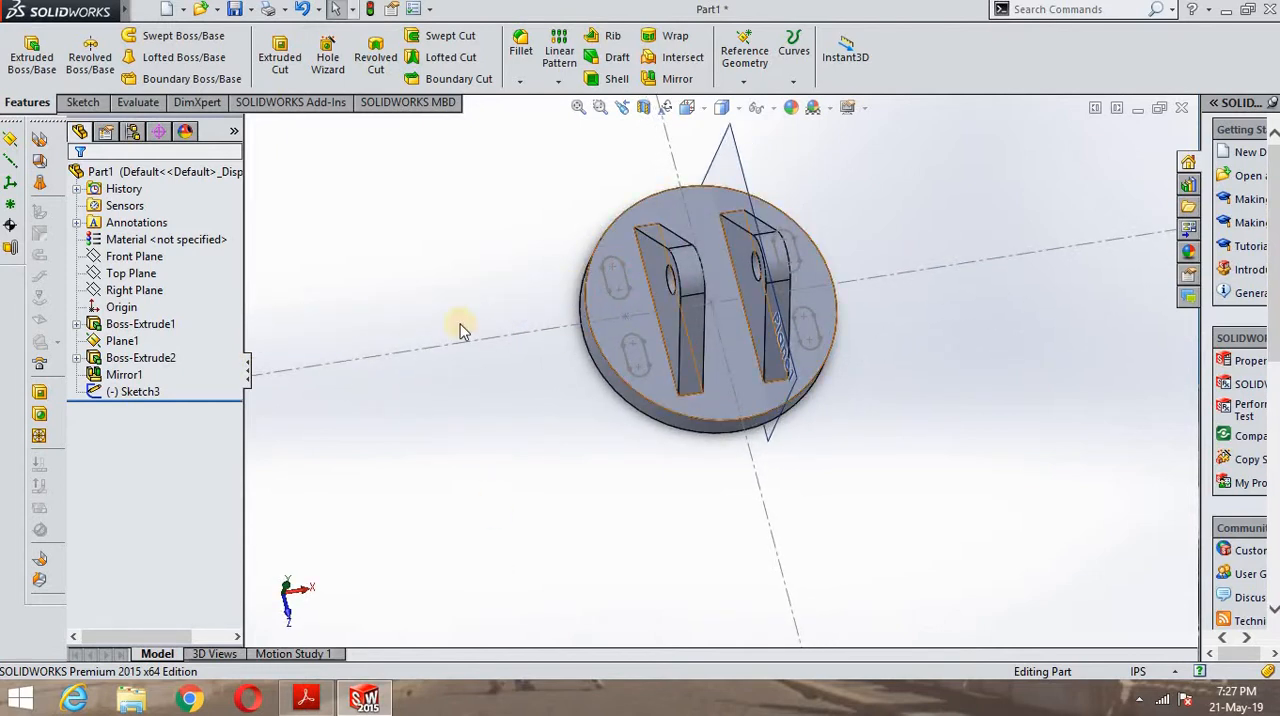
click(135, 393)
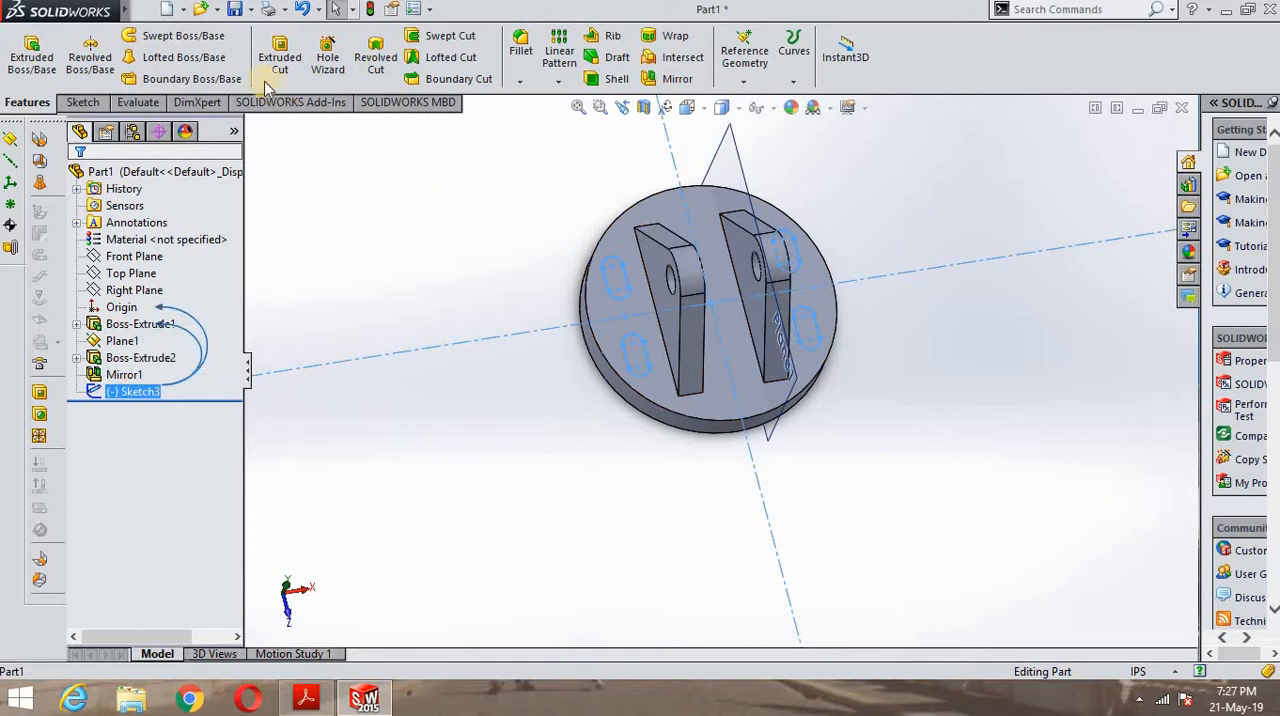
click(280, 57)
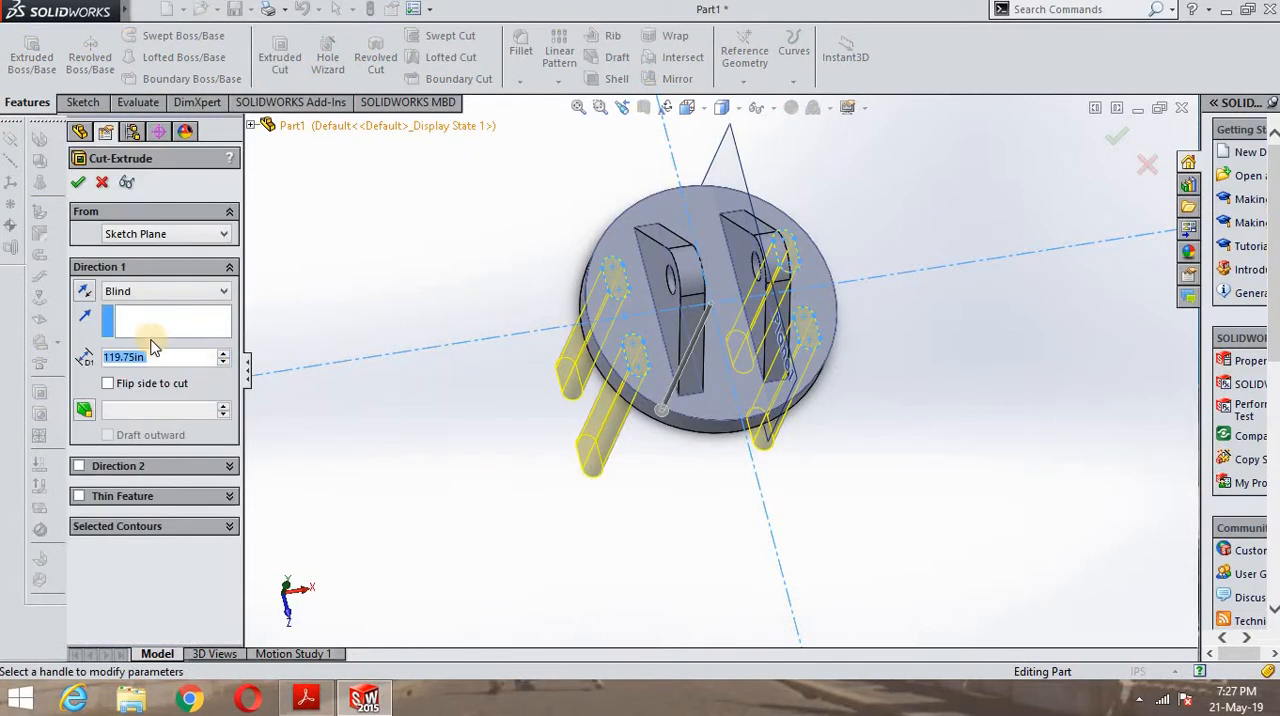
click(155, 290)
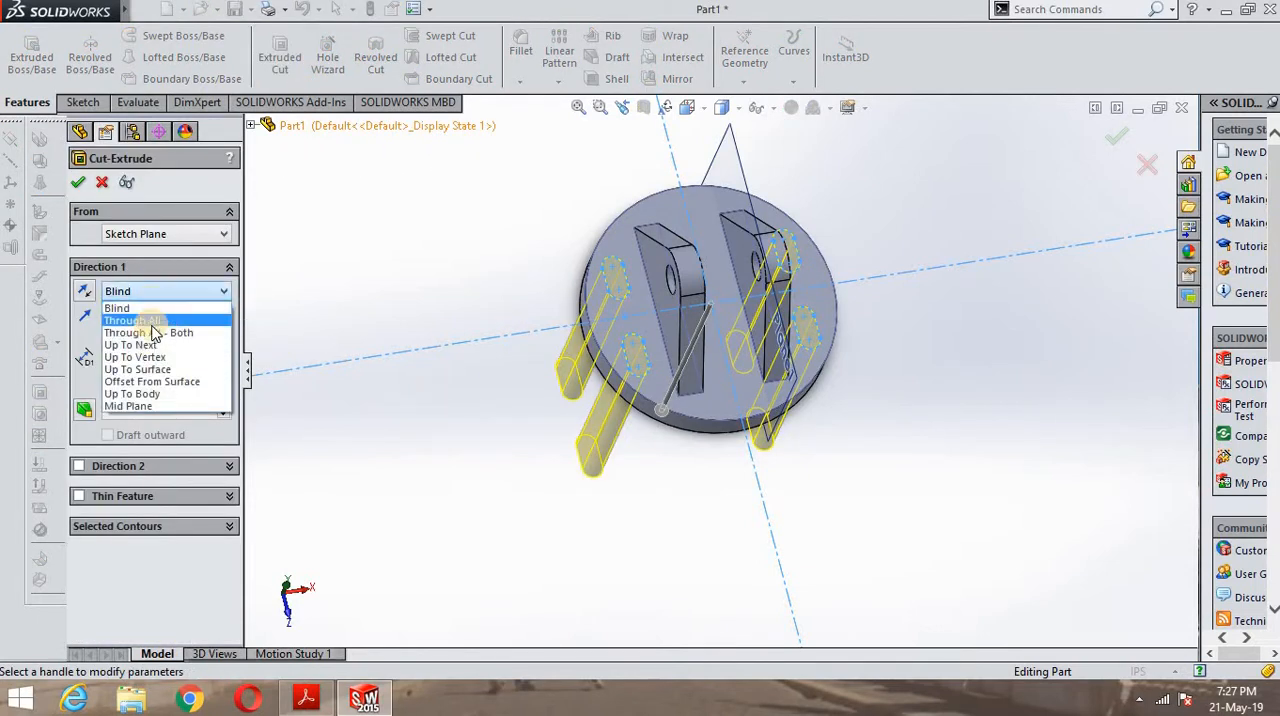
click(140, 320)
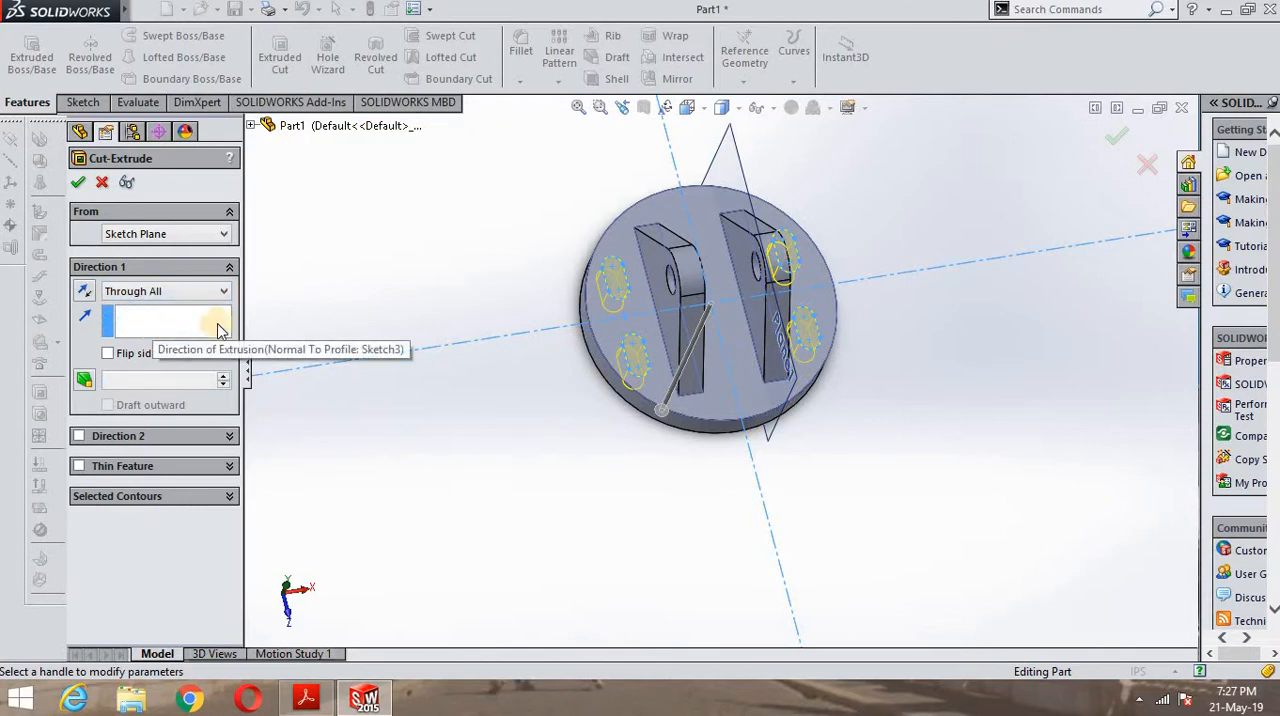
click(76, 181)
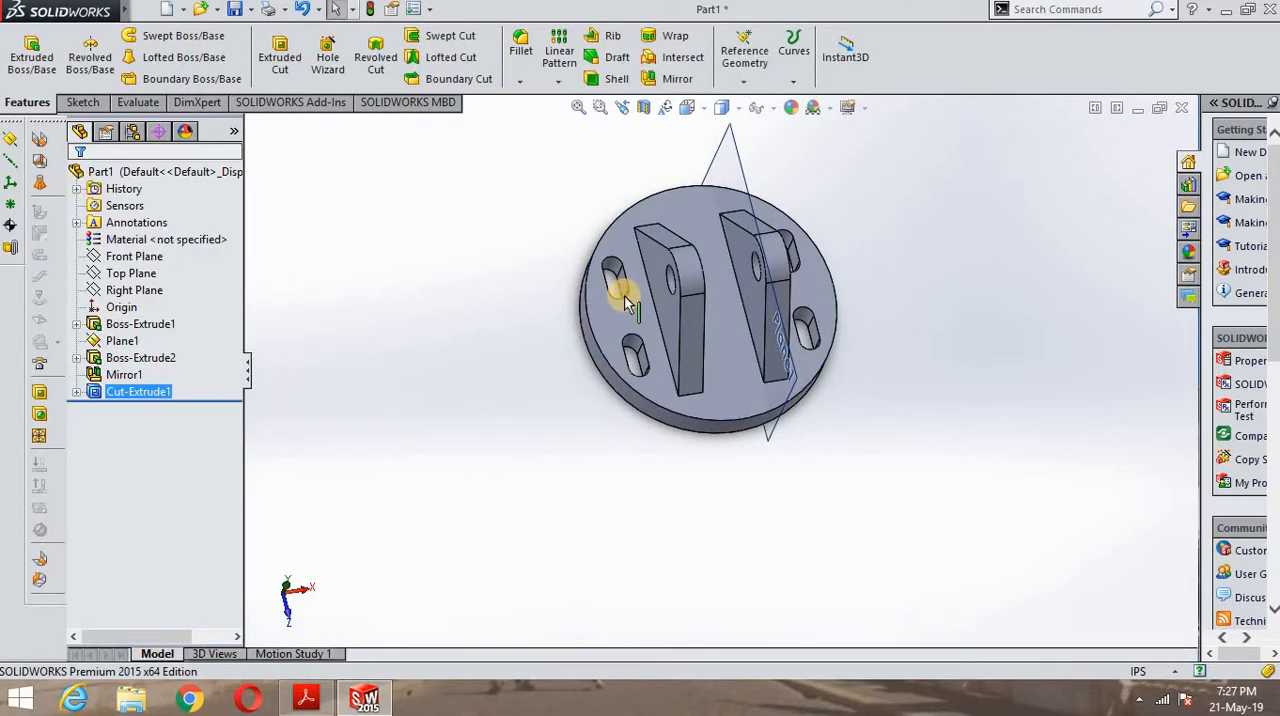
middle_drag(598, 333, 790, 300)
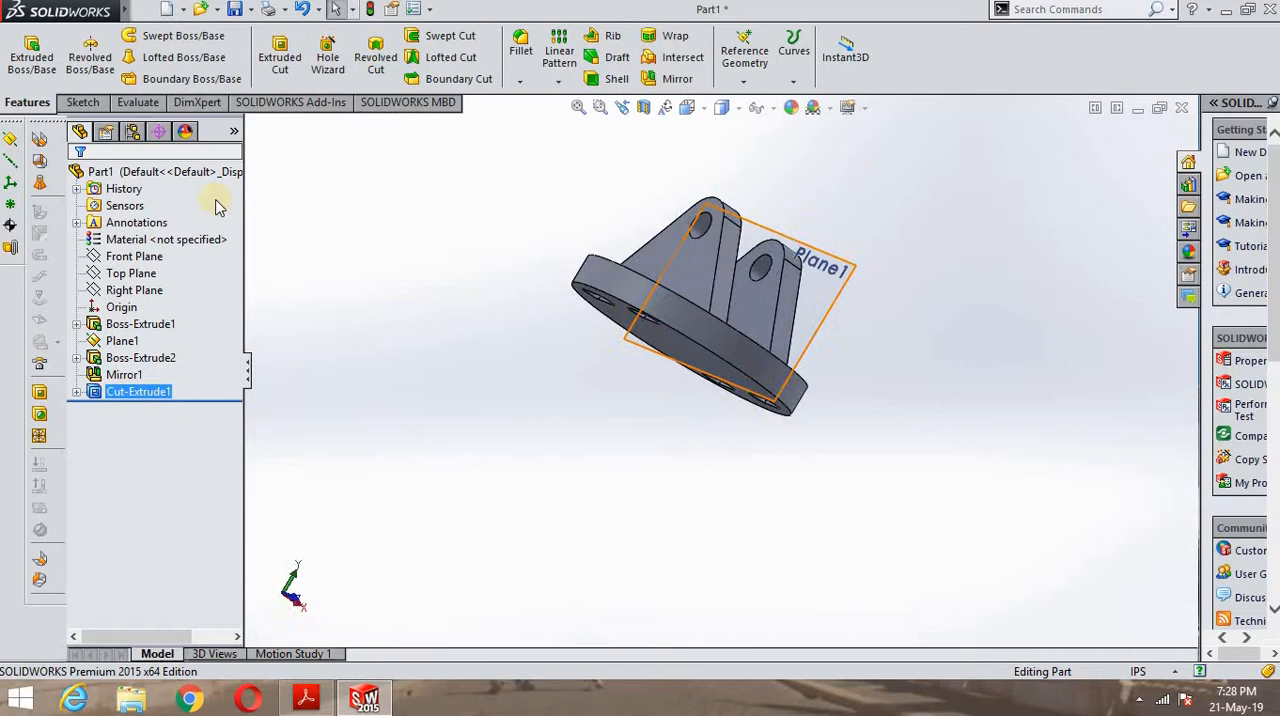
- Examine the four cut slots and both lugs on the round base from several viewing angles
click(28, 62)
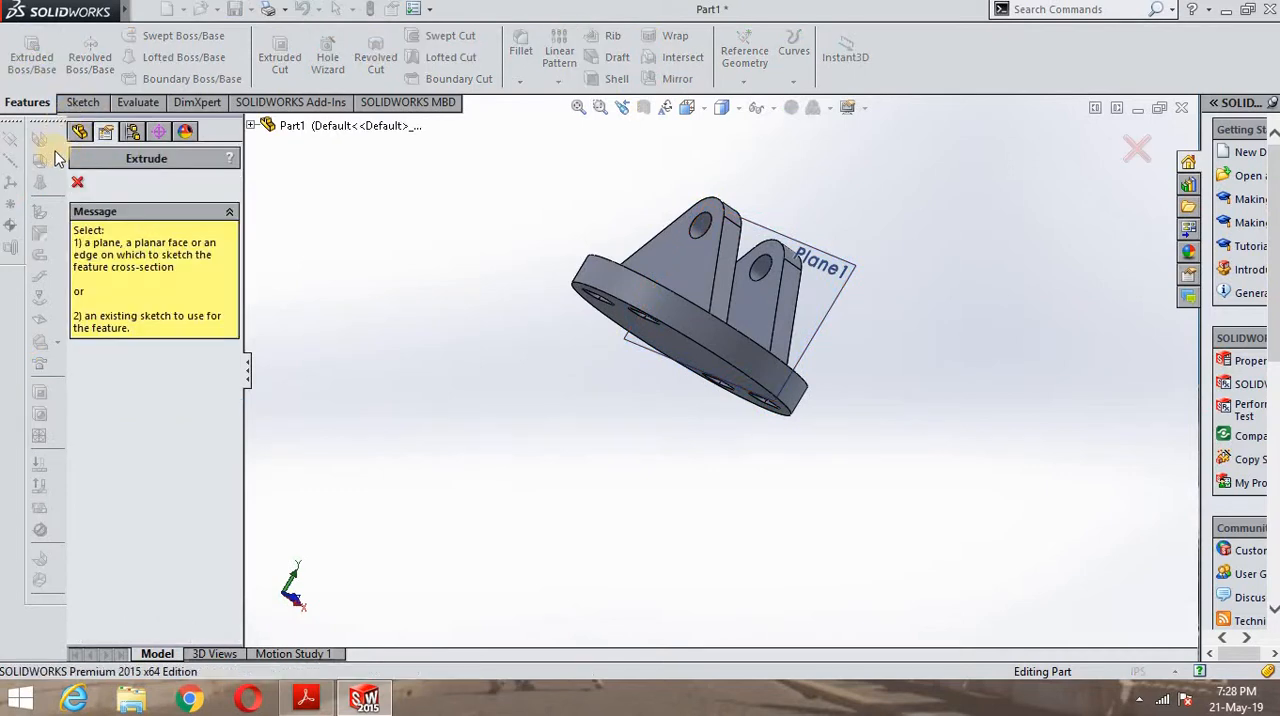
click(80, 185)
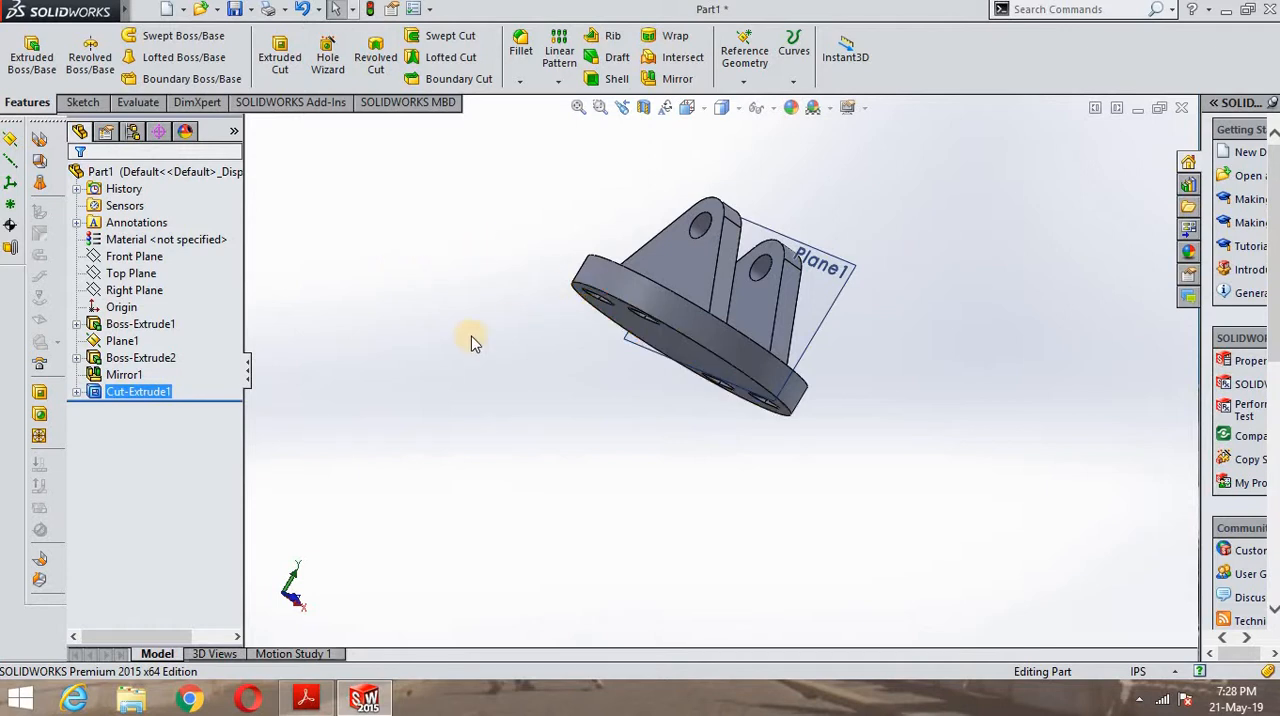
middle_drag(521, 345, 504, 459)
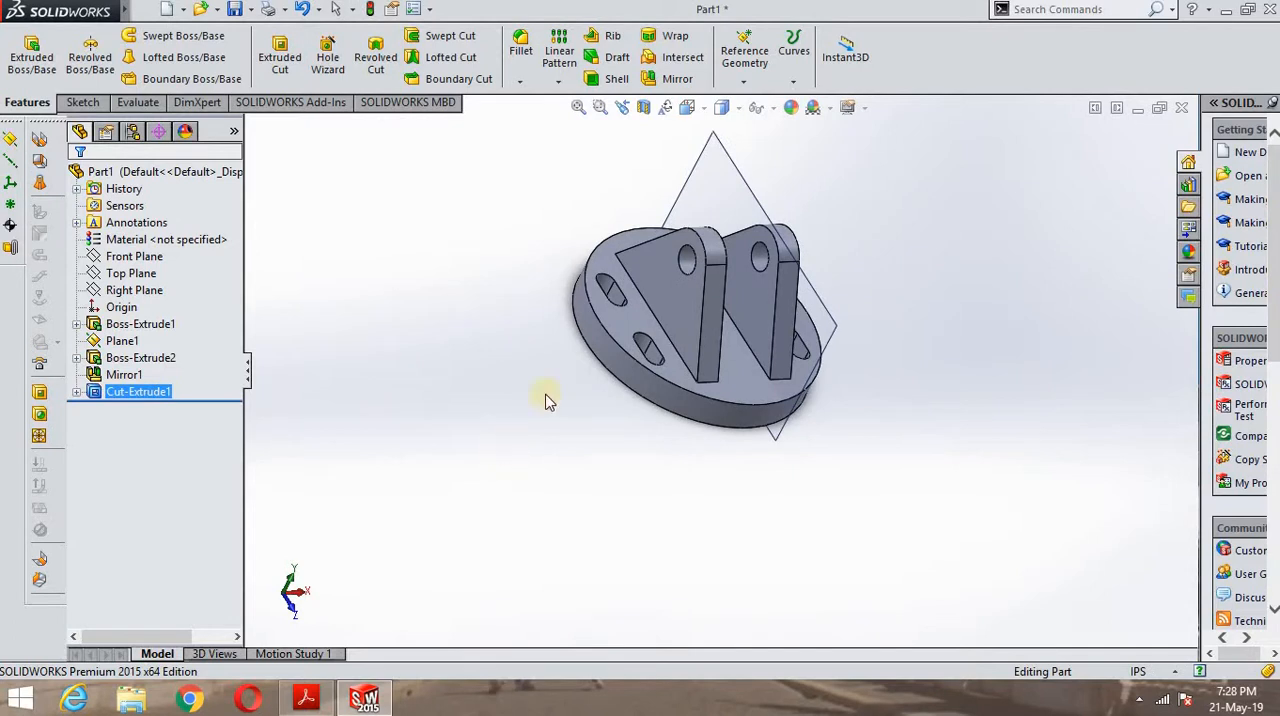
middle_drag(545, 400, 554, 346)
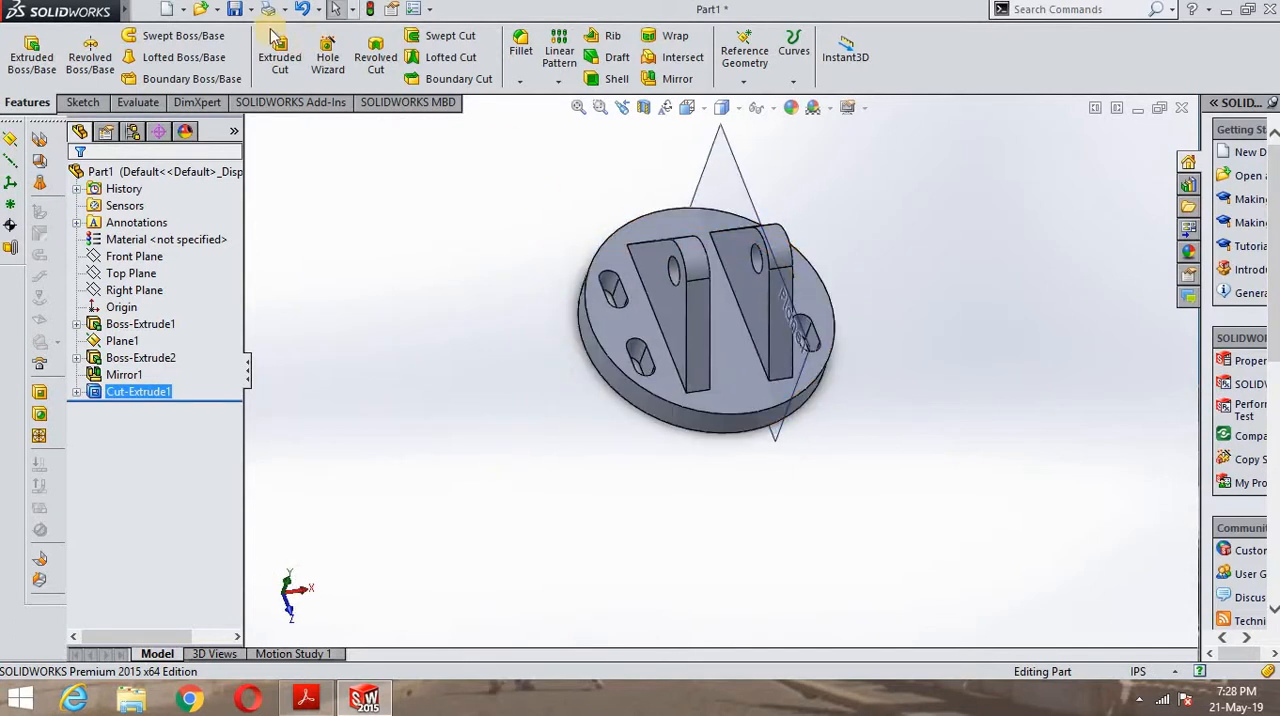
click(280, 55)
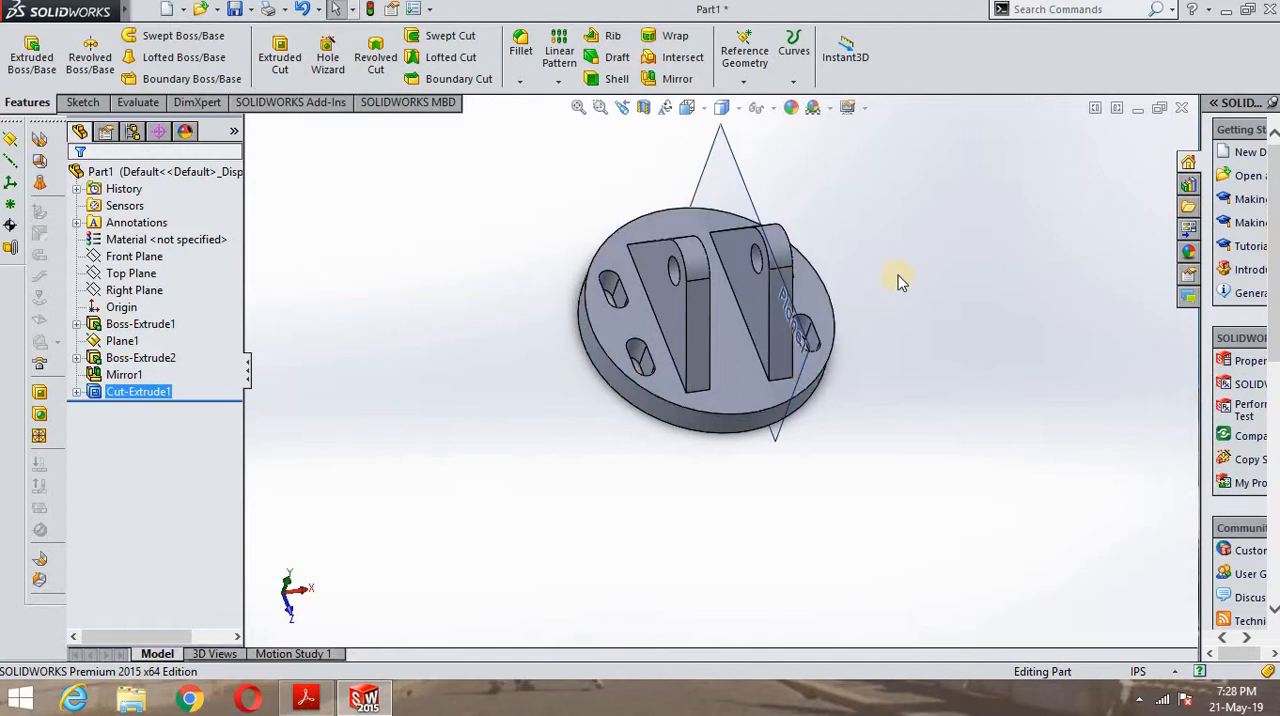
middle_drag(900, 277, 854, 368)
scroll(789, 339, up, 3)
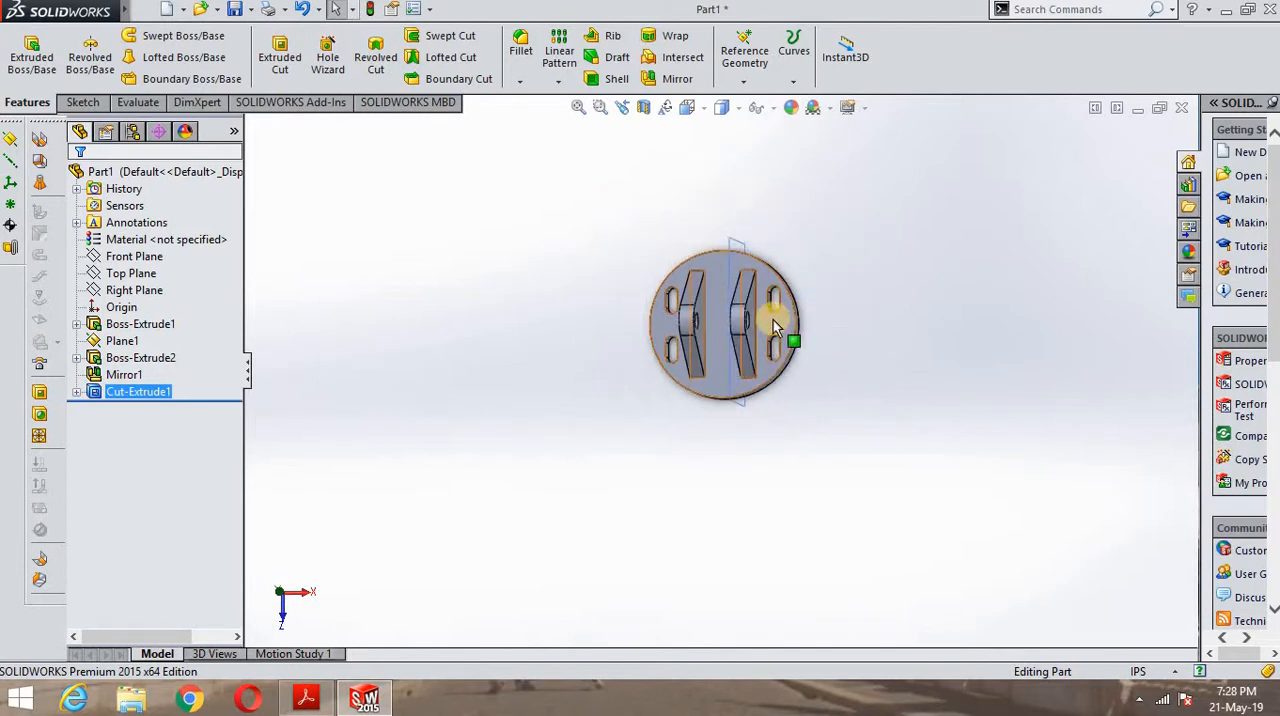
scroll(535, 368, down, 6)
middle_drag(571, 391, 520, 313)
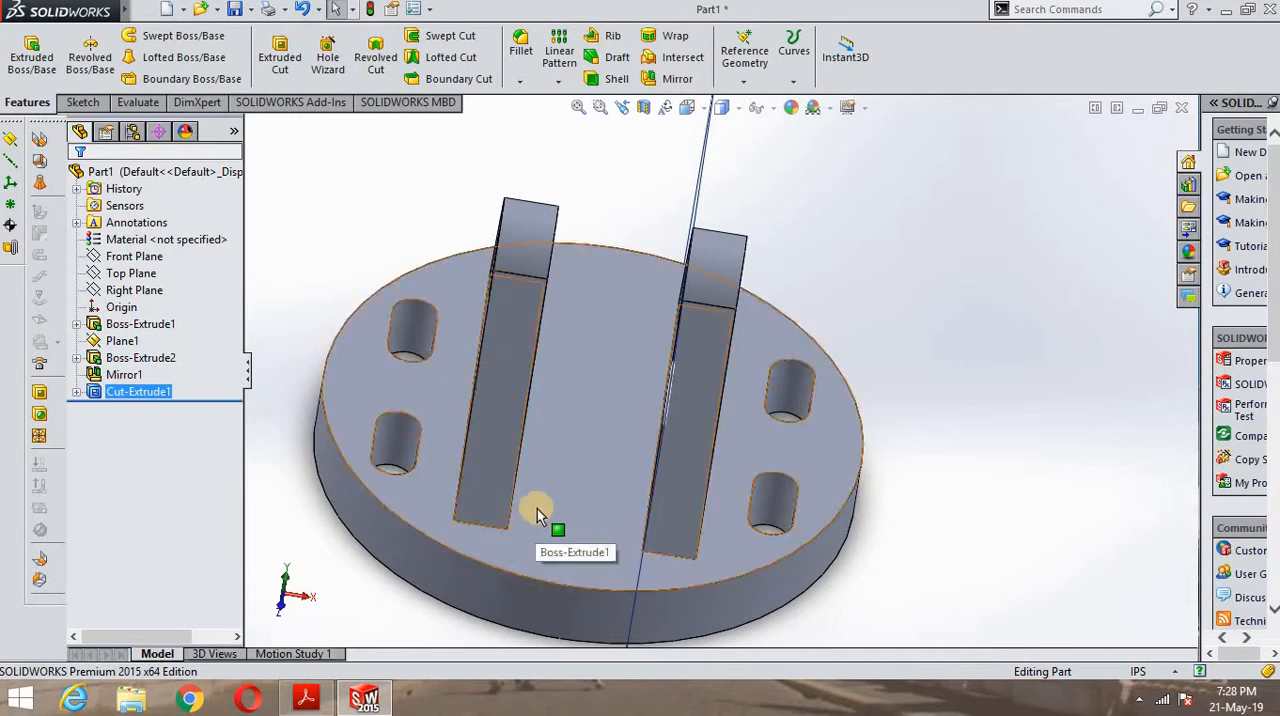
middle_drag(579, 518, 430, 615)
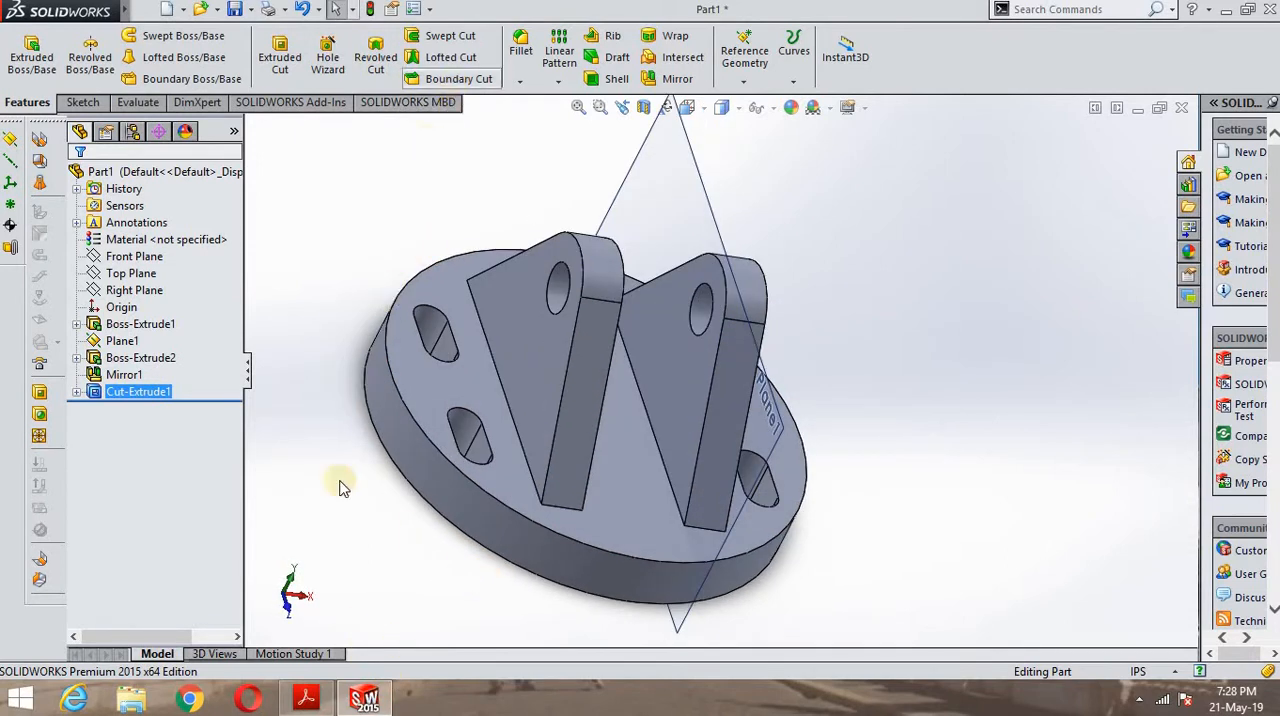
- Check the base chamfer and lug fillet callouts on the PDF drawing in Acrobat Reader, and return to SOLIDWORKS
click(306, 697)
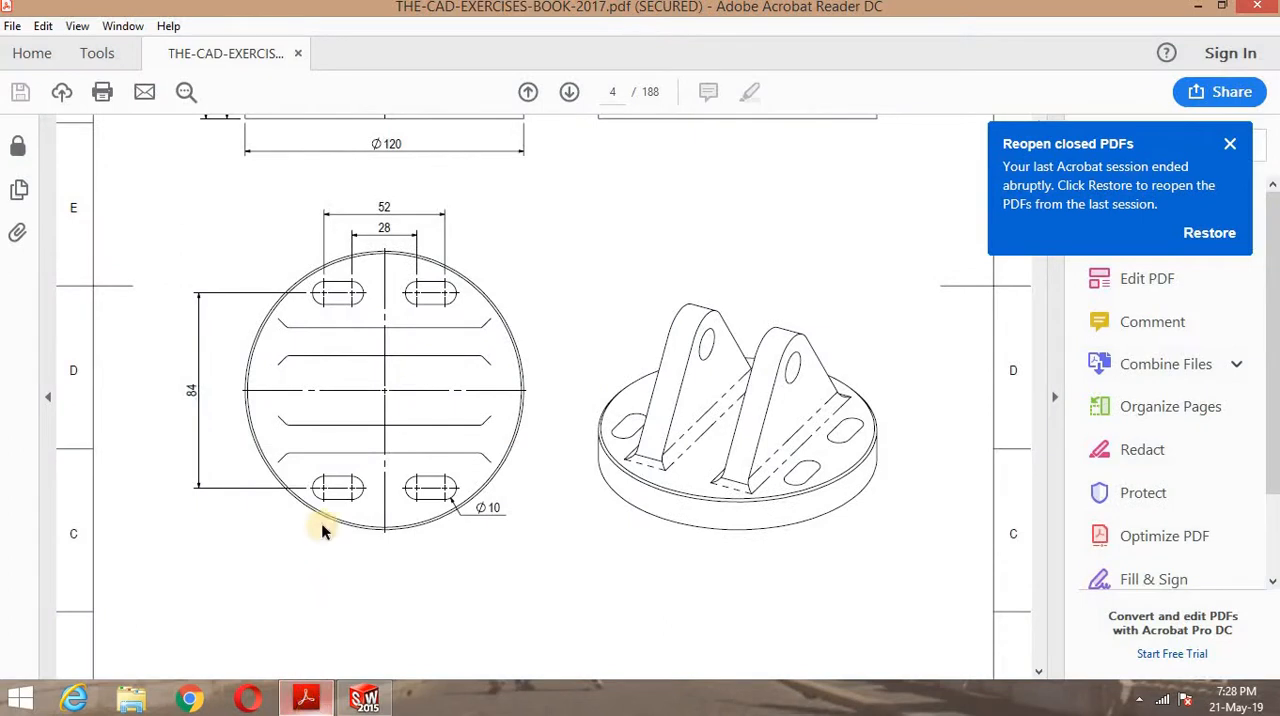
scroll(299, 388, down, 1)
scroll(290, 405, up, 4)
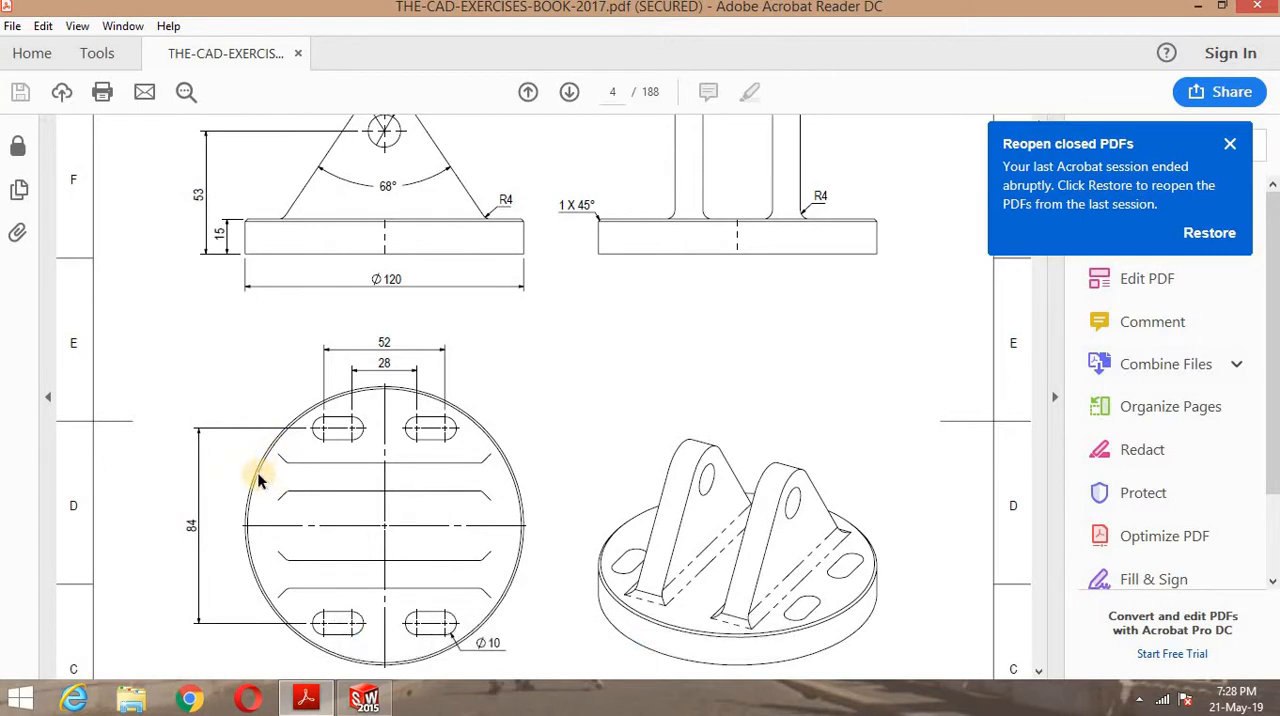
scroll(258, 481, up, 1)
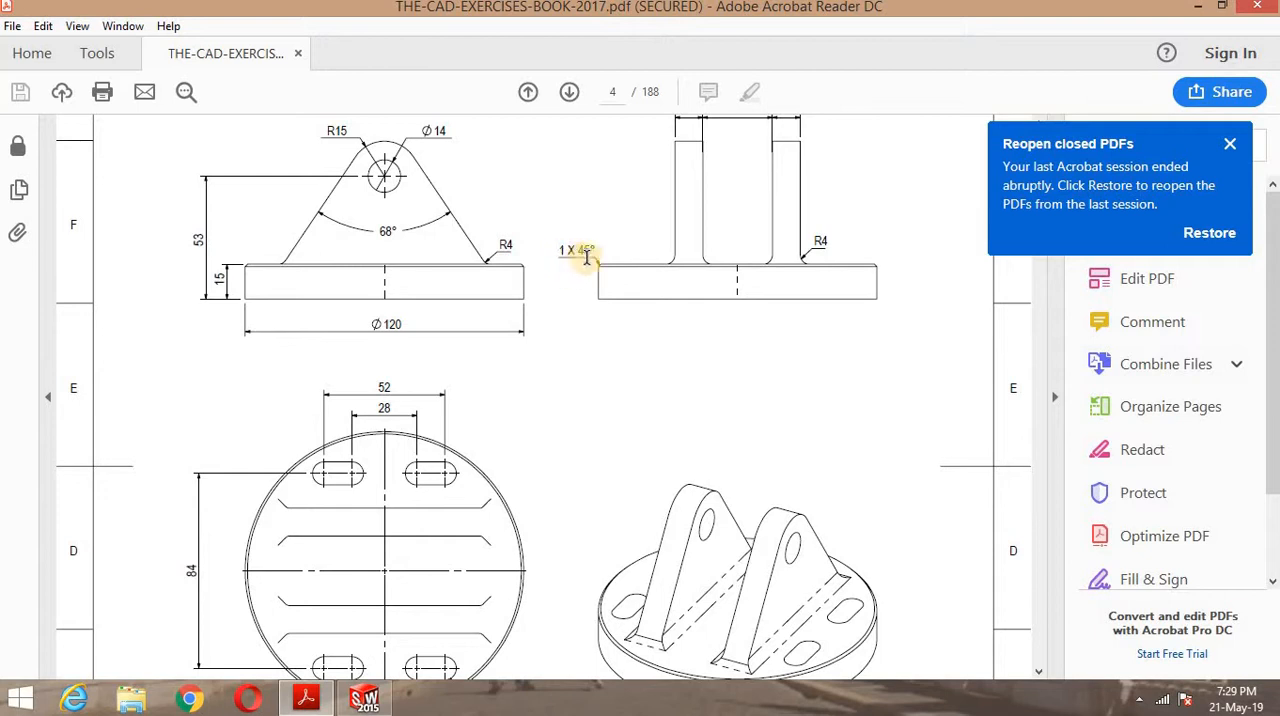
click(364, 698)
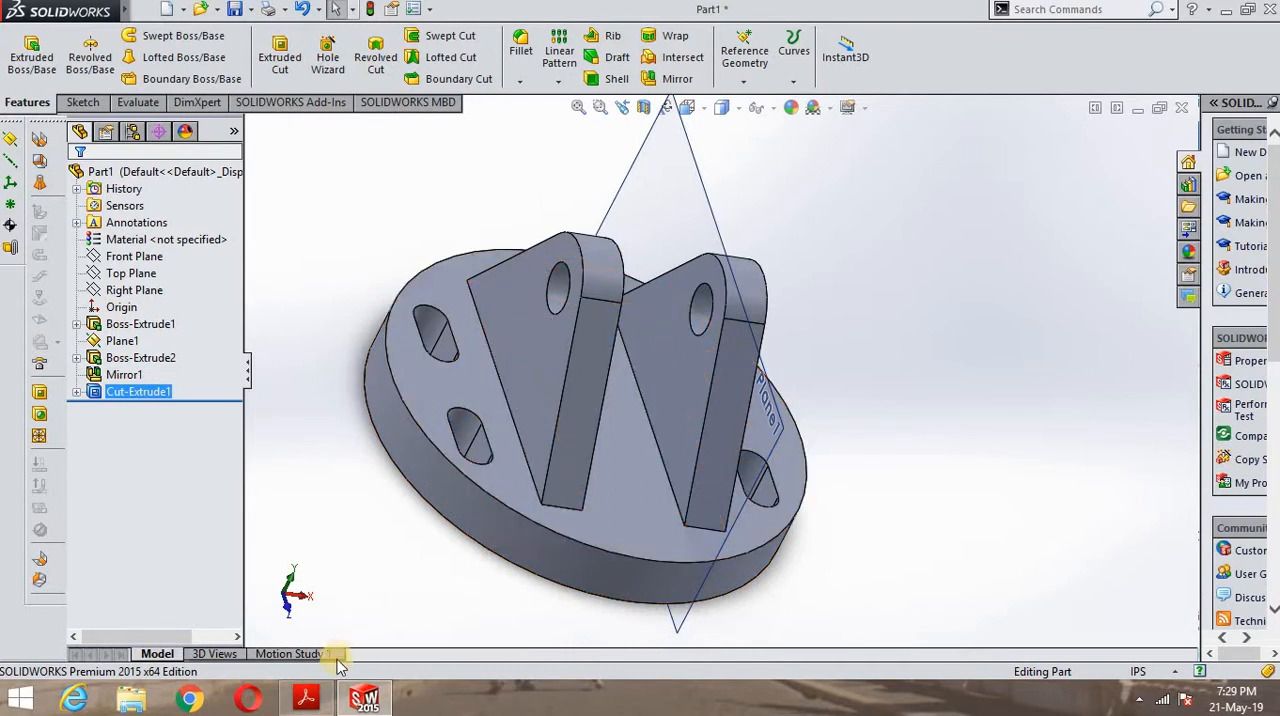
click(305, 698)
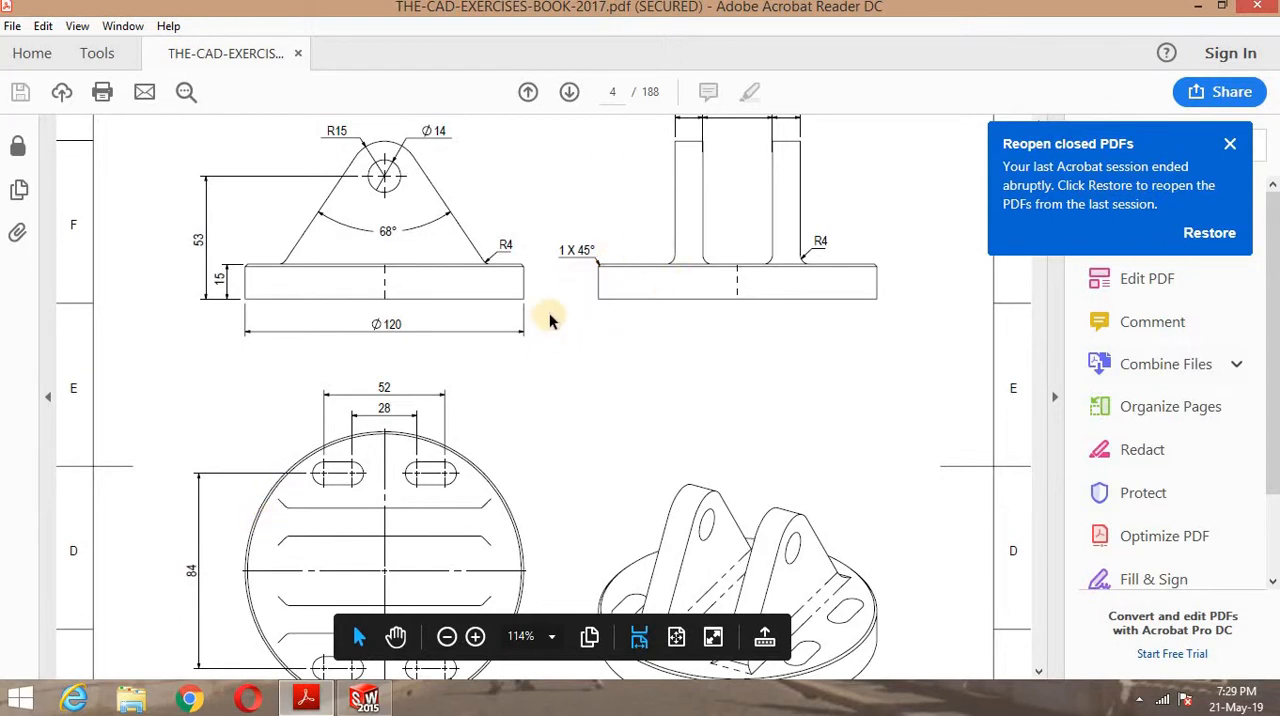
click(365, 698)
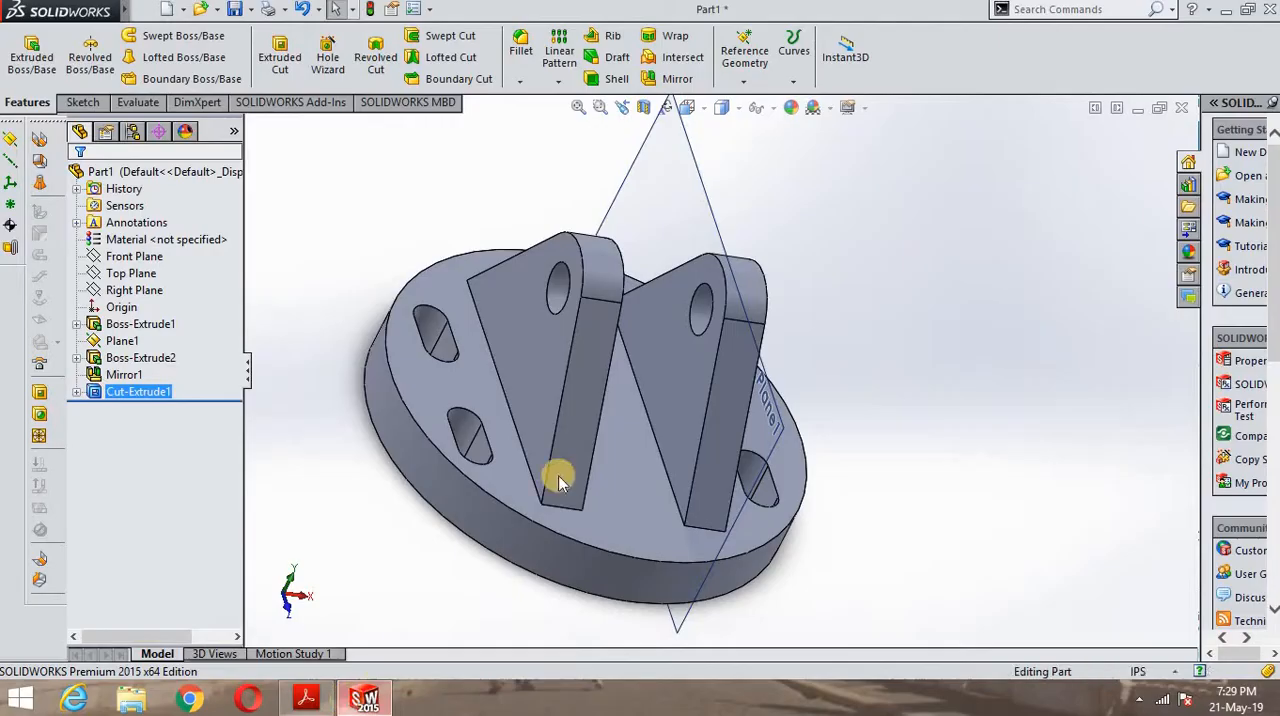
- Chamfer the upper rim edge of the round base with a distance of 1 in at 45 degrees
click(520, 81)
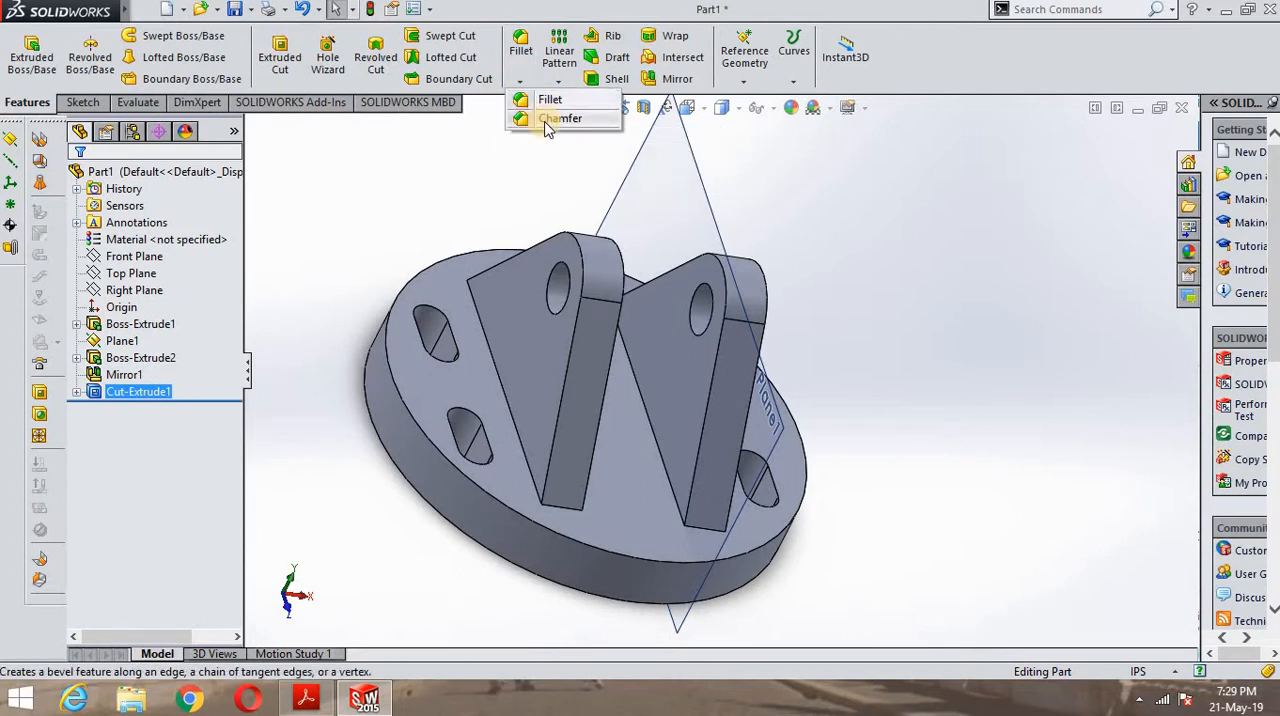
click(547, 120)
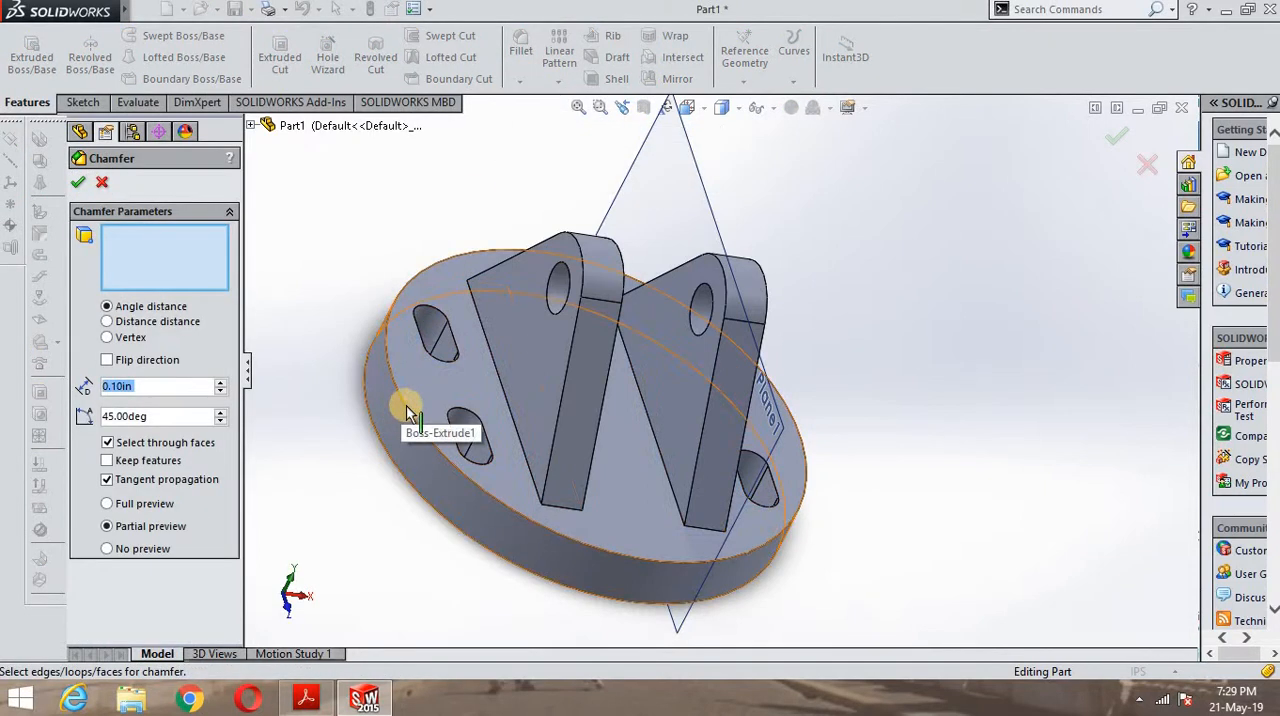
click(410, 413)
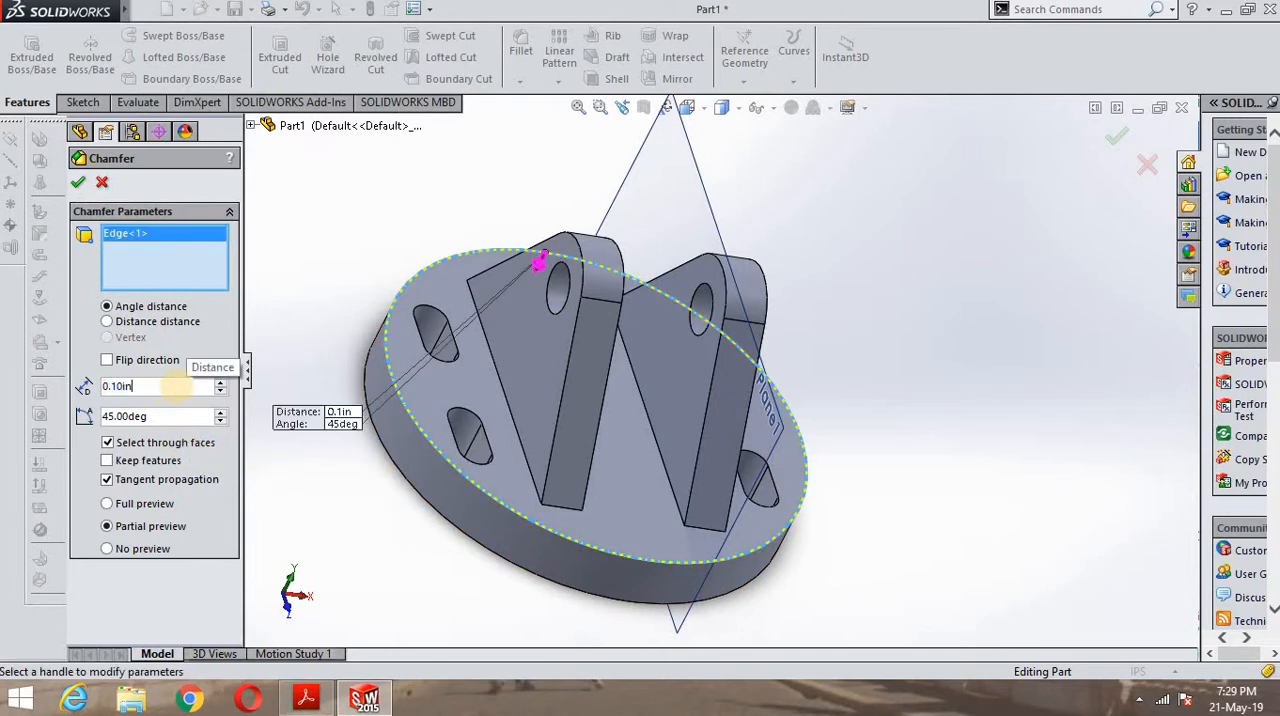
key(BackSpace)
key(BackSpace)
key(BackSpace)
key(BackSpace)
key(BackSpace)
text(1)
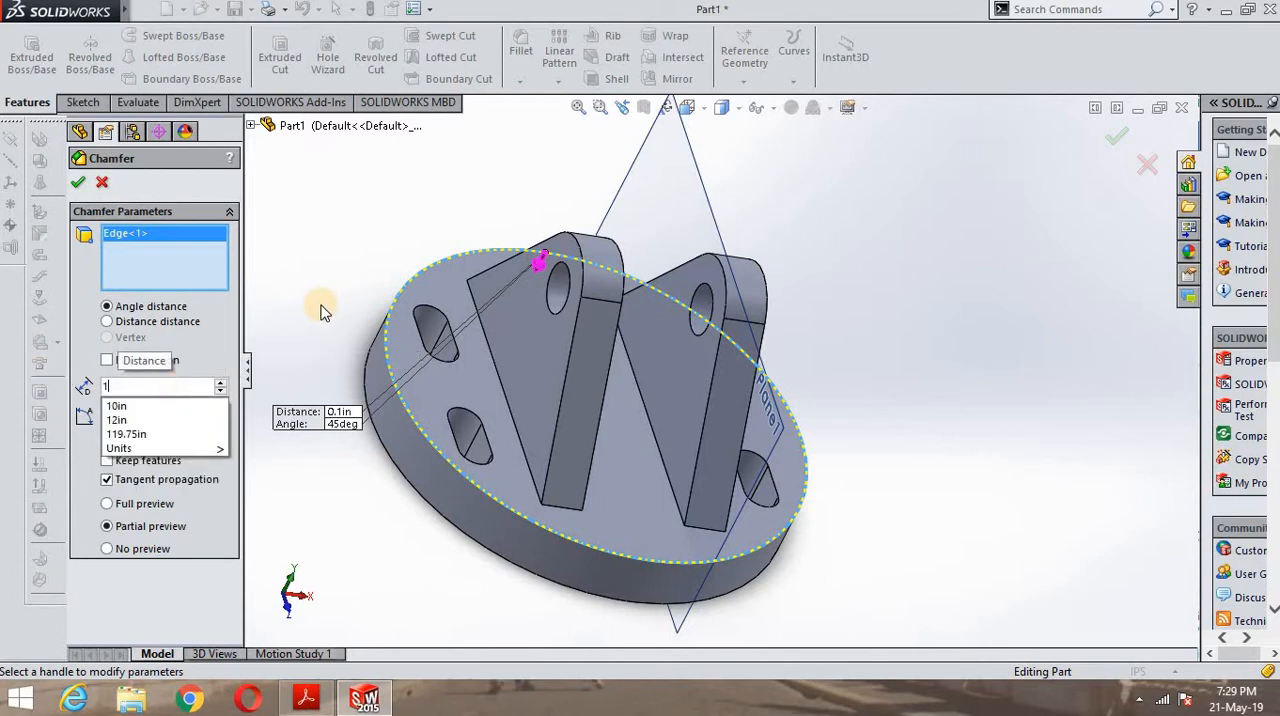
key(Return)
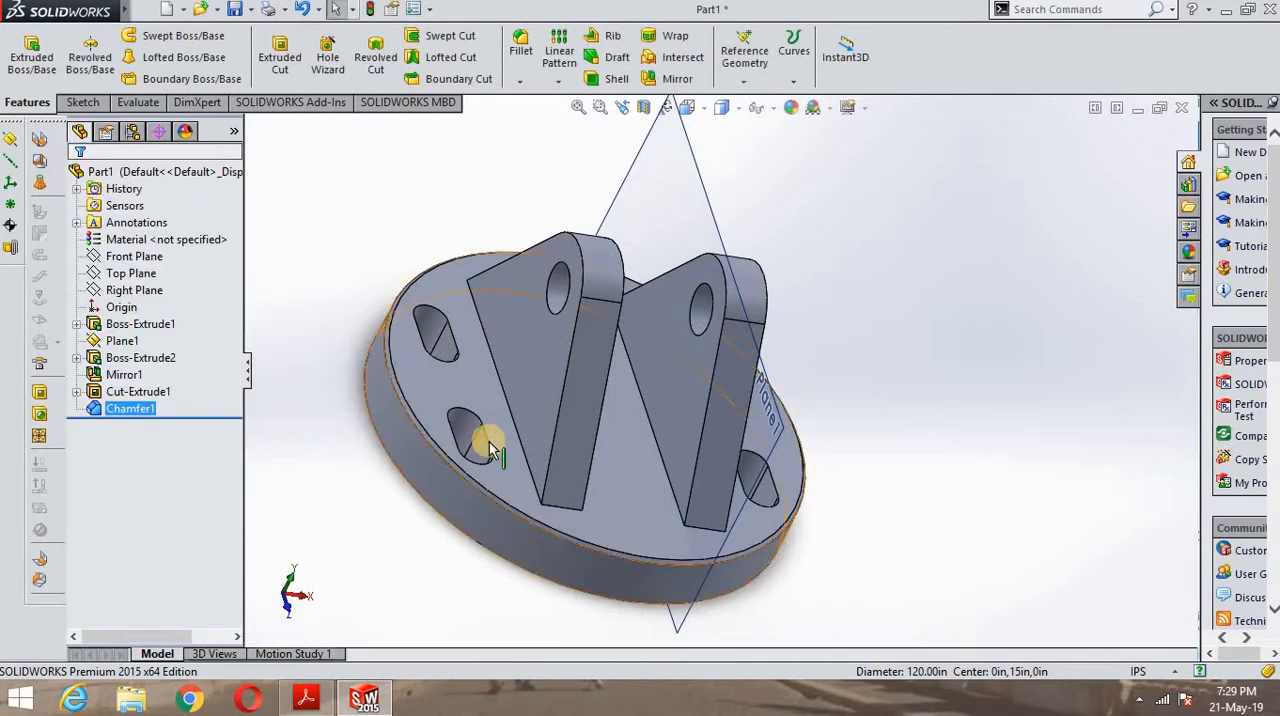
- Inspect the chamfered rim, check the fillets at the lug bases on the PDF drawing in Acrobat Reader, and return to SOLIDWORKS
middle_drag(488, 446, 502, 532)
scroll(482, 482, down, 5)
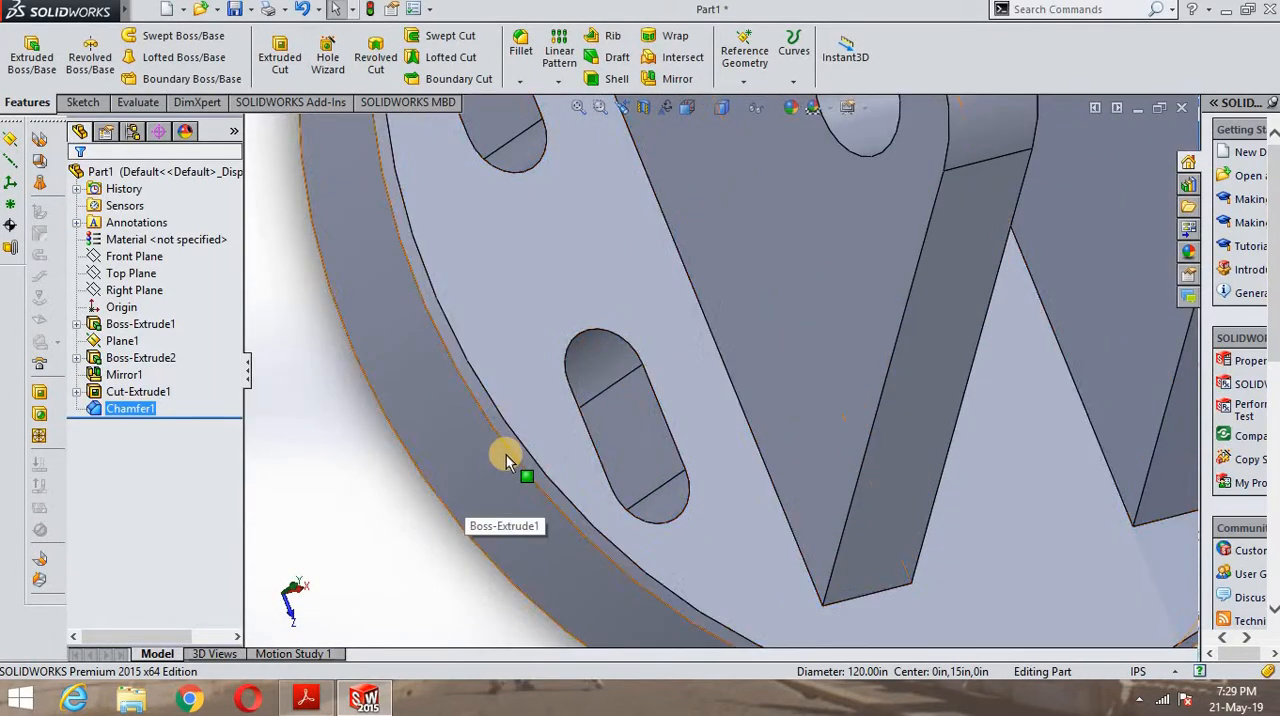
middle_drag(506, 455, 506, 366)
scroll(506, 366, up, 5)
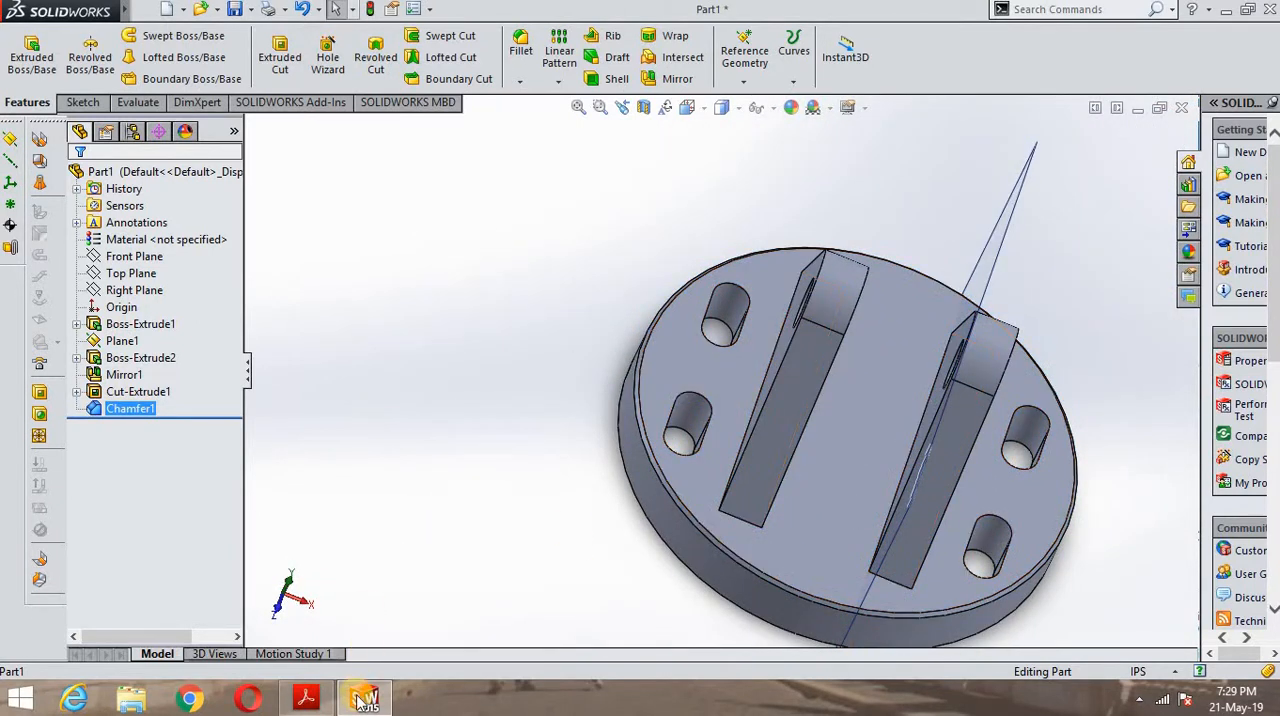
click(306, 697)
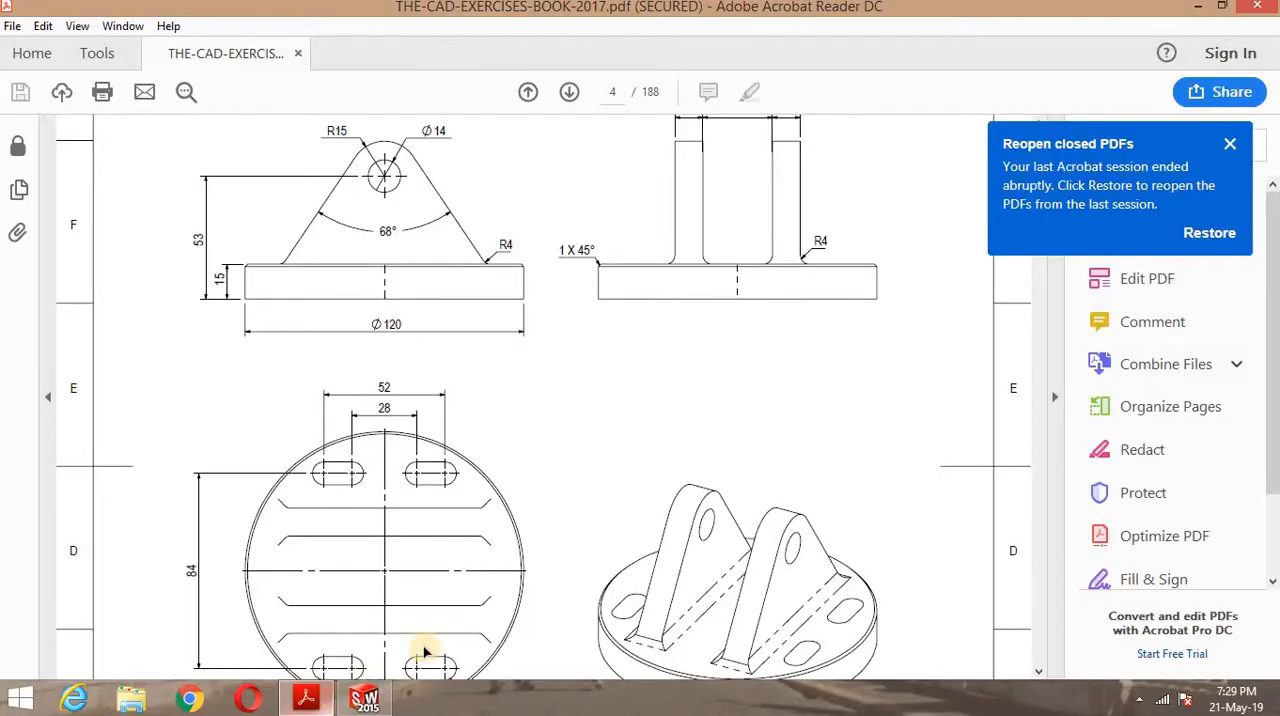
scroll(559, 584, down, 1)
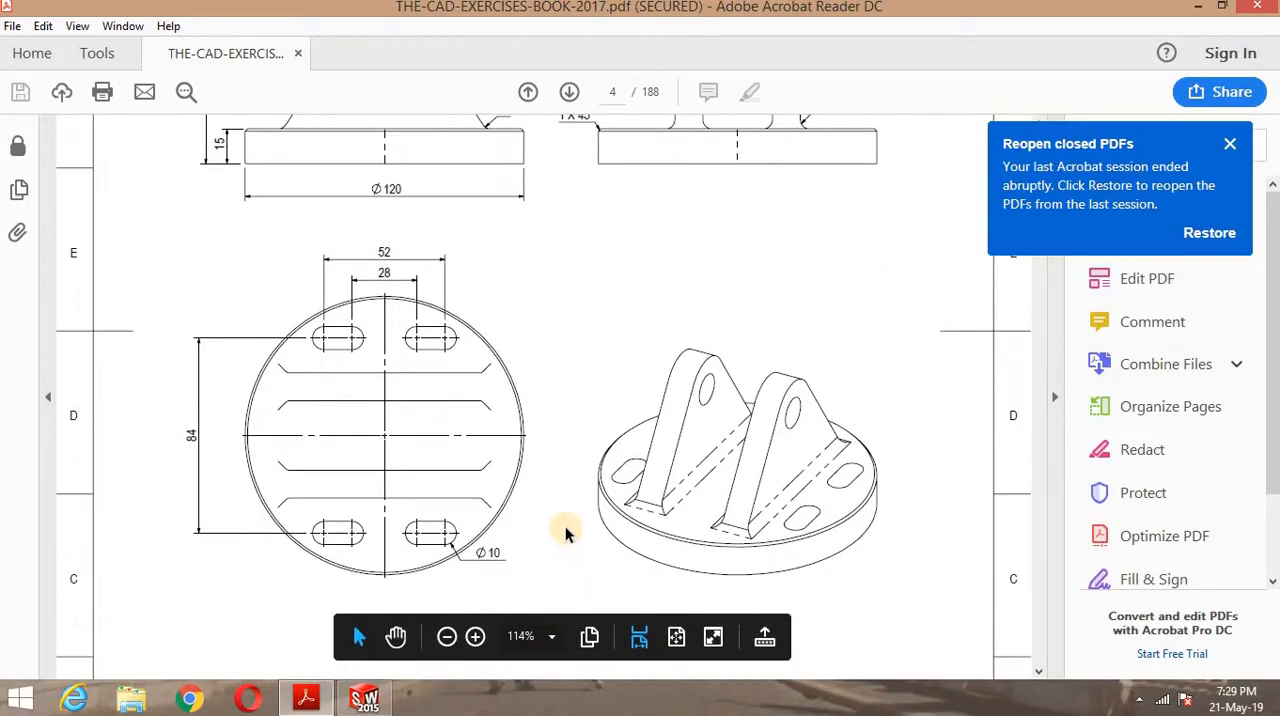
scroll(565, 530, up, 2)
scroll(567, 530, up, 1)
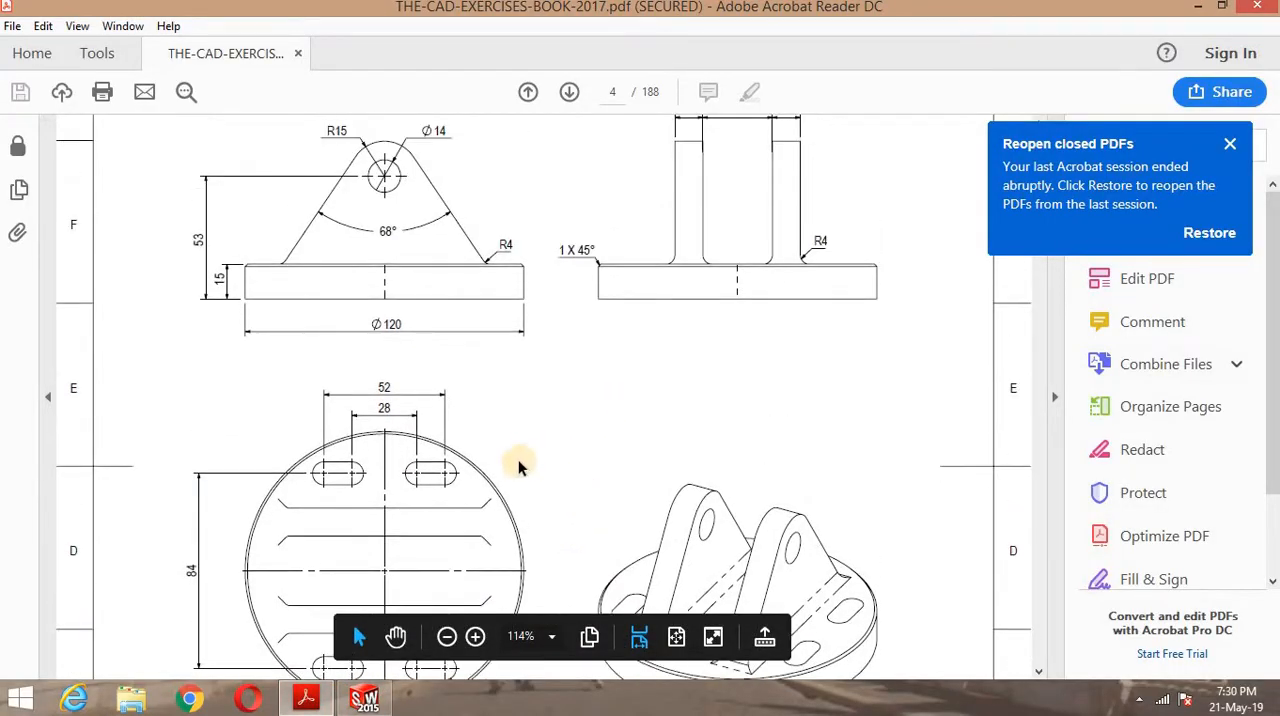
scroll(480, 462, down, 2)
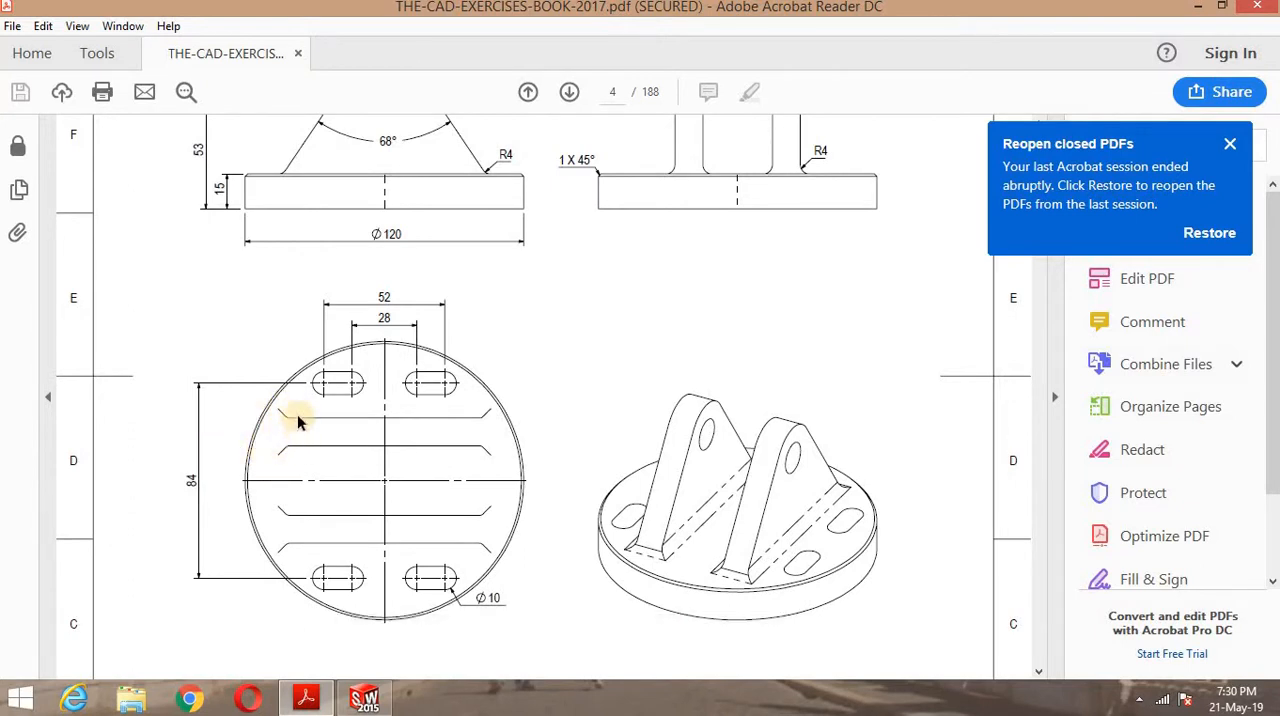
scroll(293, 421, up, 1)
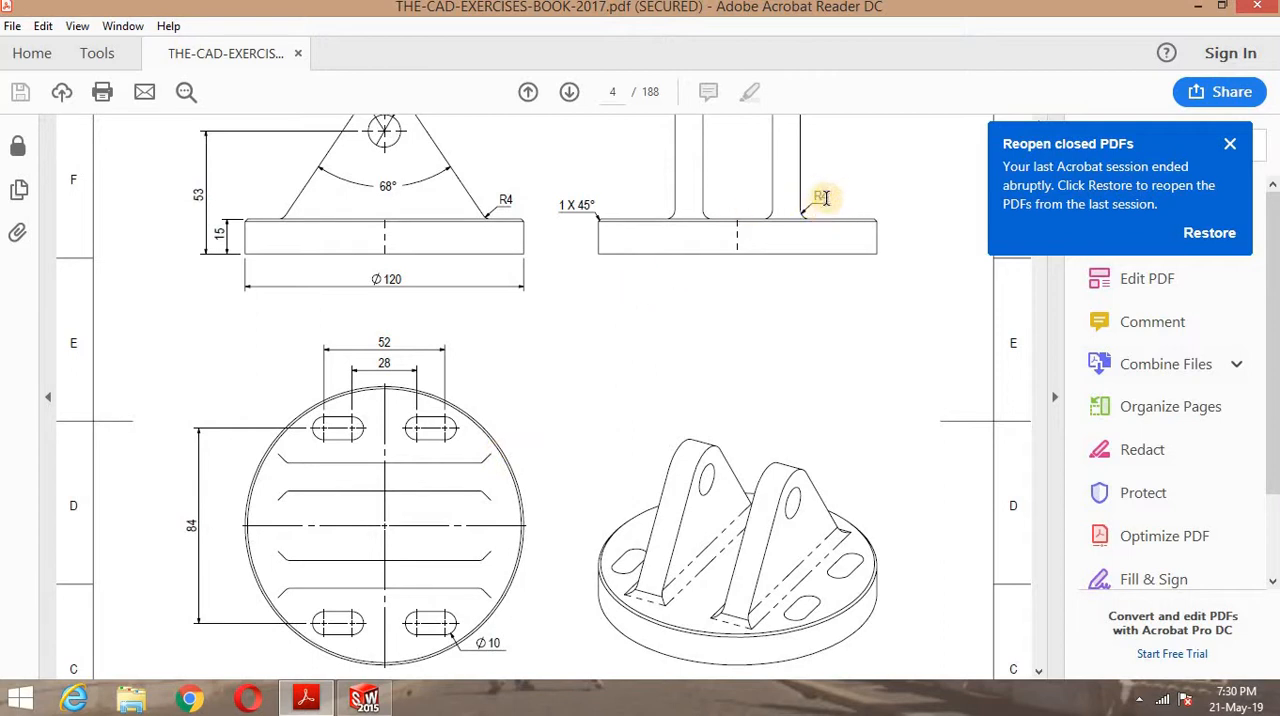
mouse_move(717, 645)
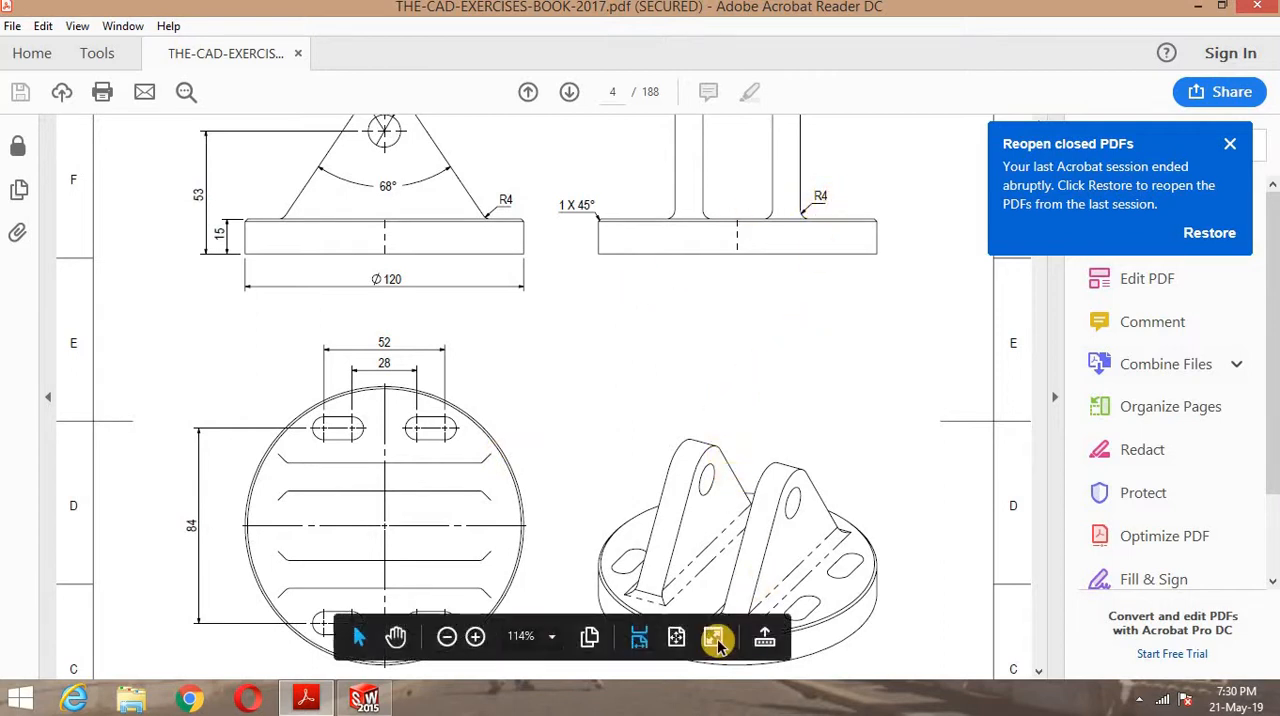
click(364, 697)
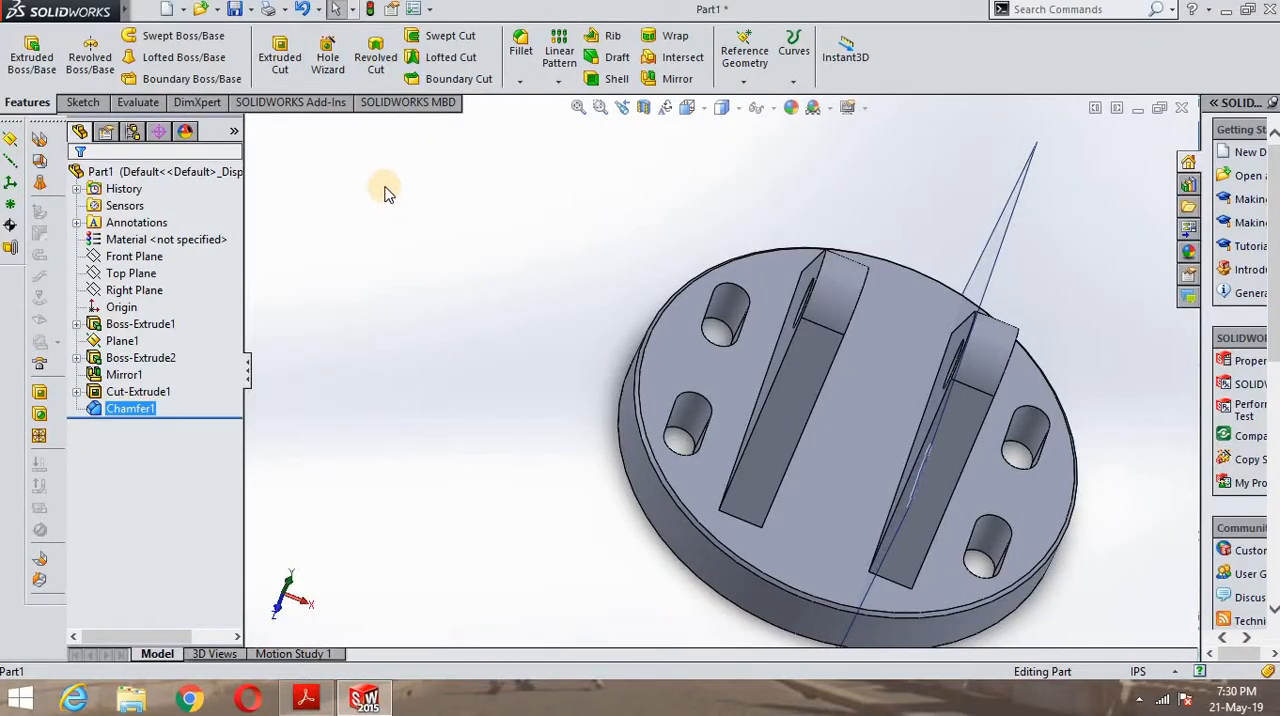
click(521, 81)
click(529, 104)
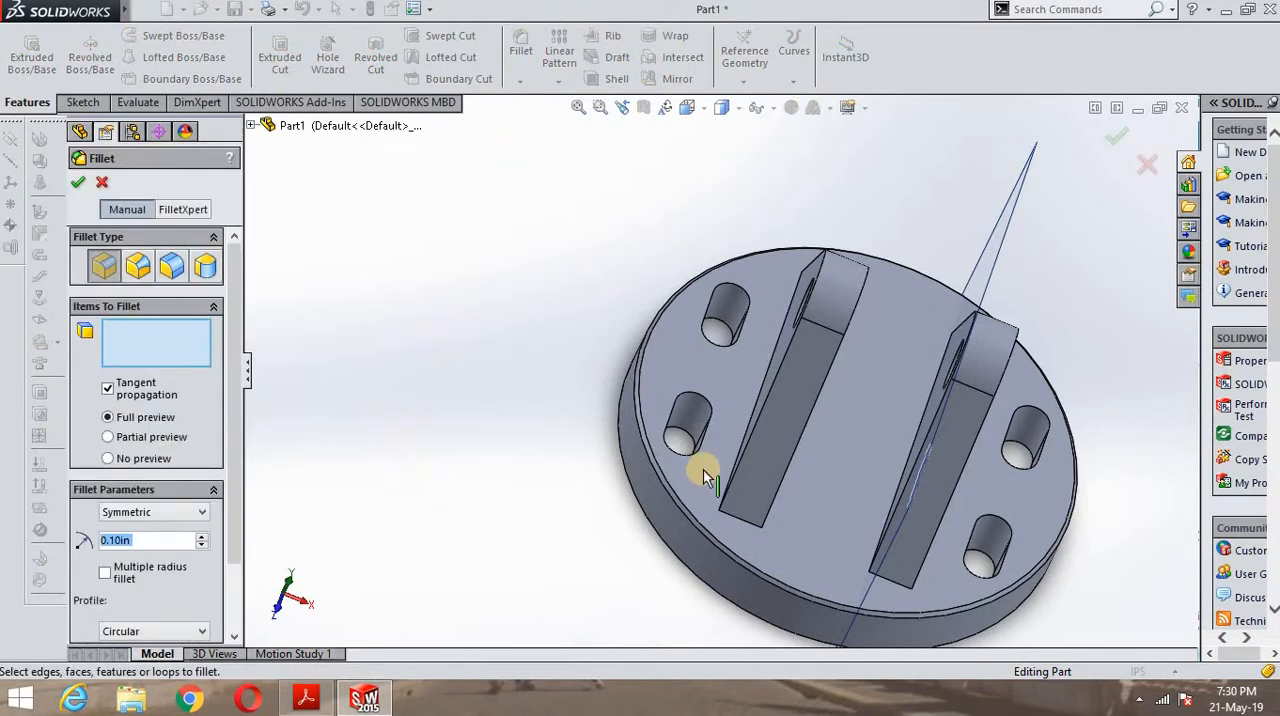
click(748, 528)
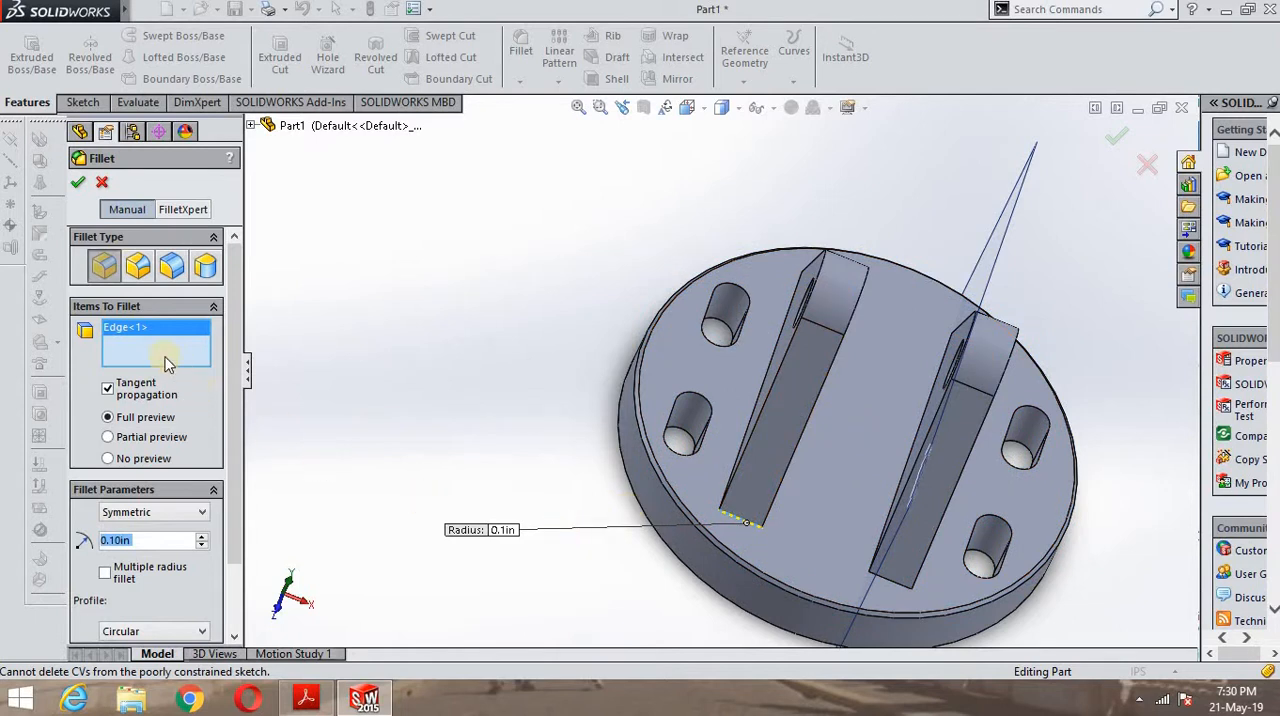
scroll(978, 482, down, 1)
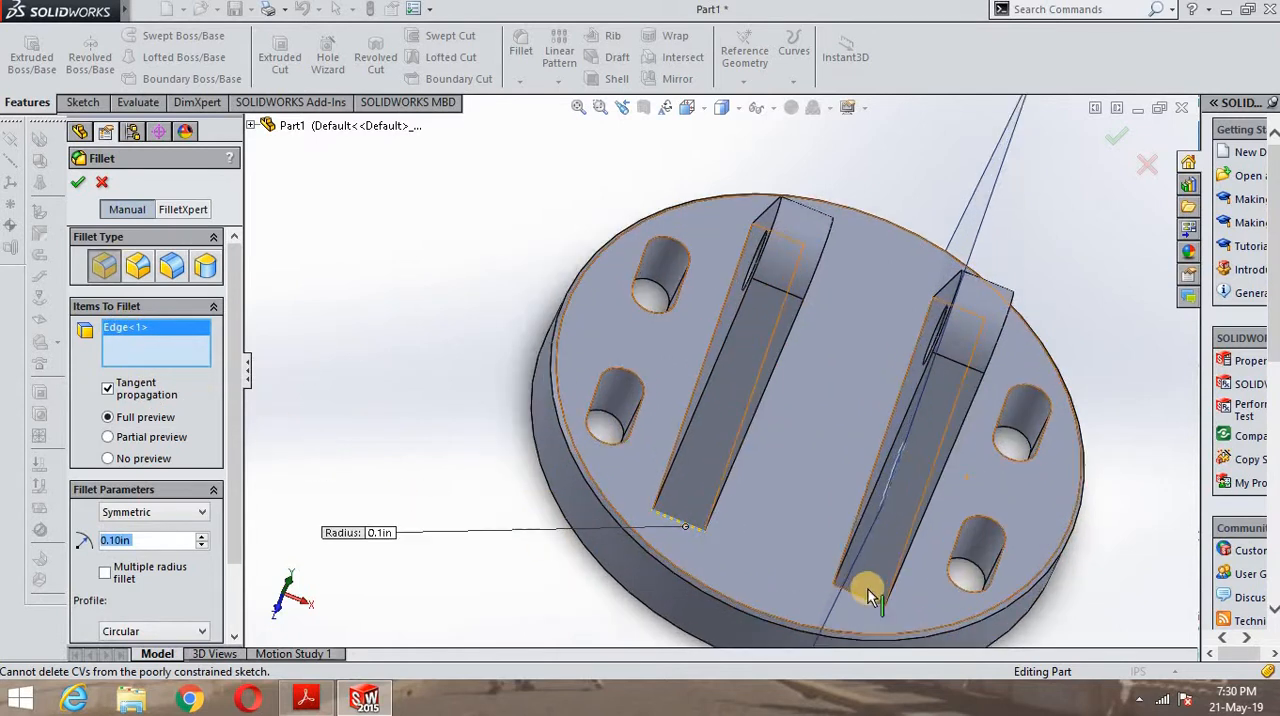
click(845, 597)
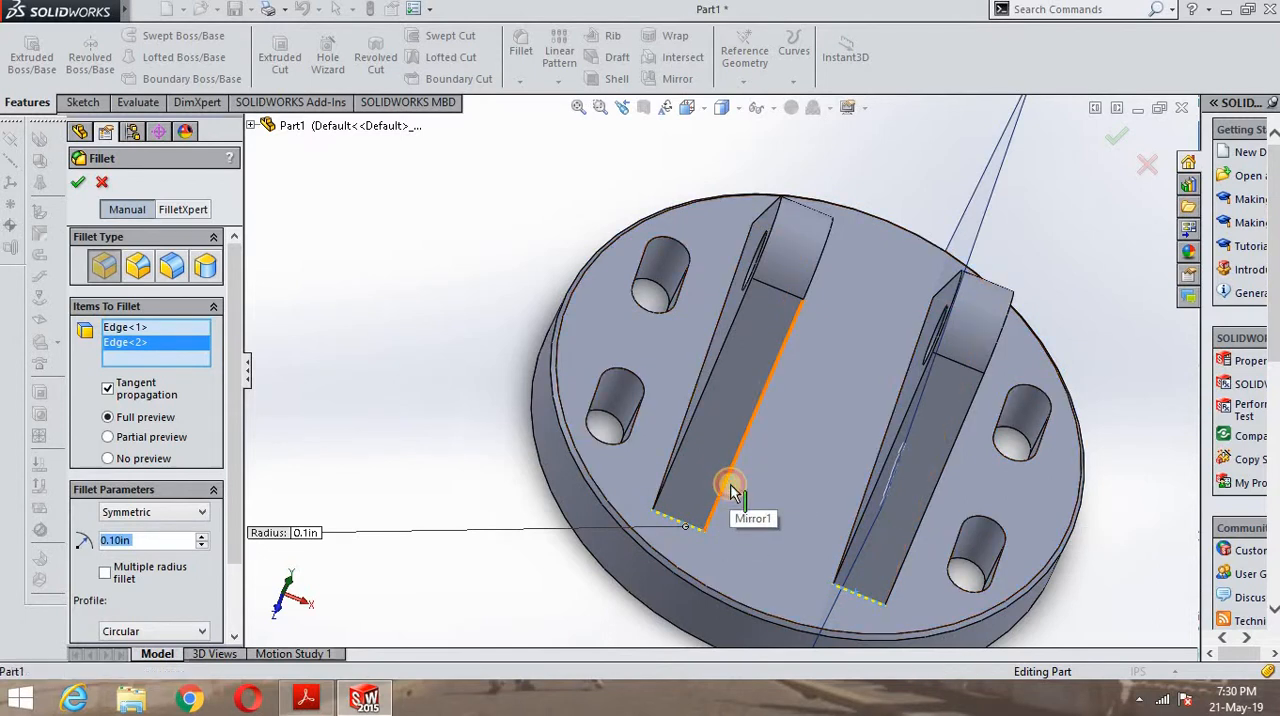
click(668, 472)
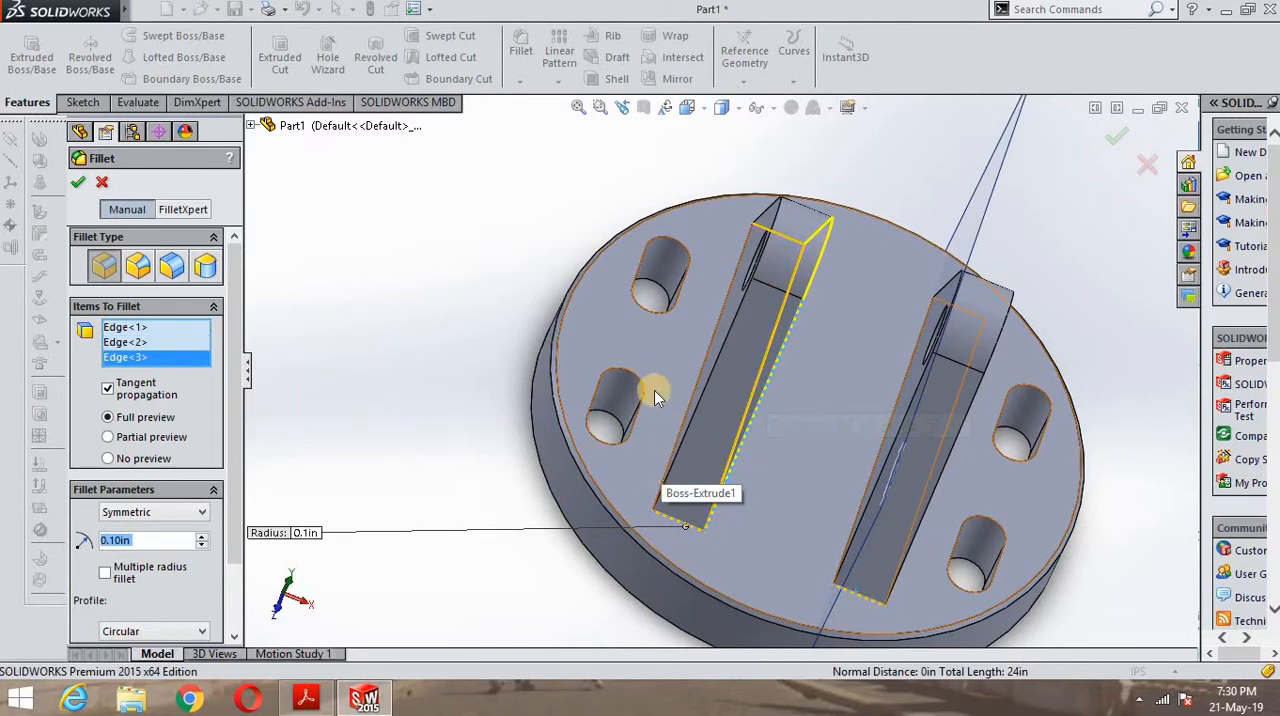
middle_drag(857, 451, 703, 410)
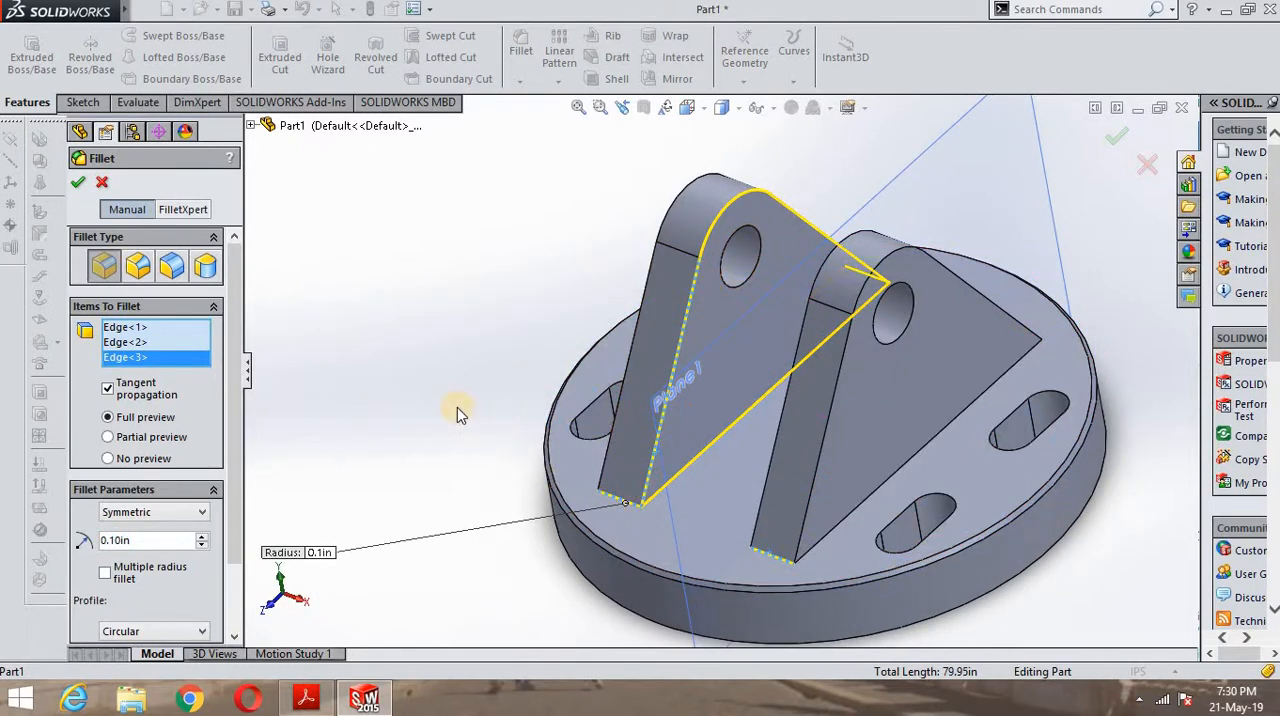
middle_drag(457, 407, 480, 425)
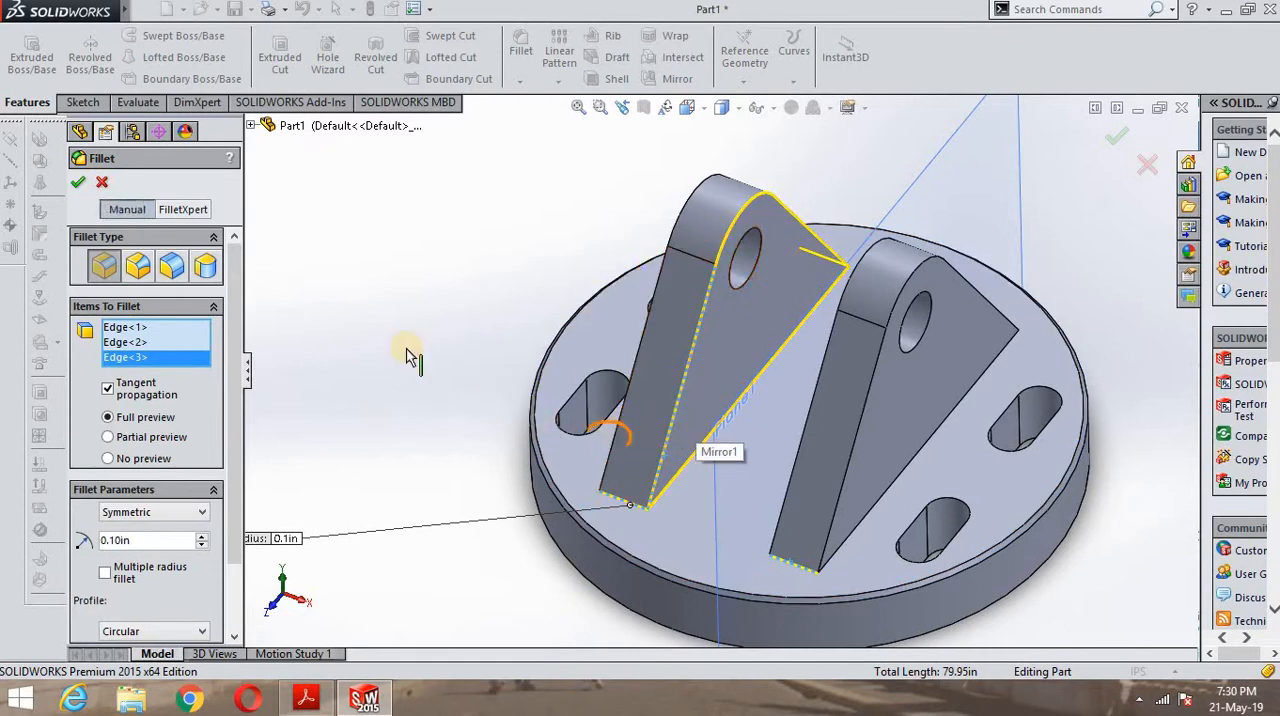
click(101, 184)
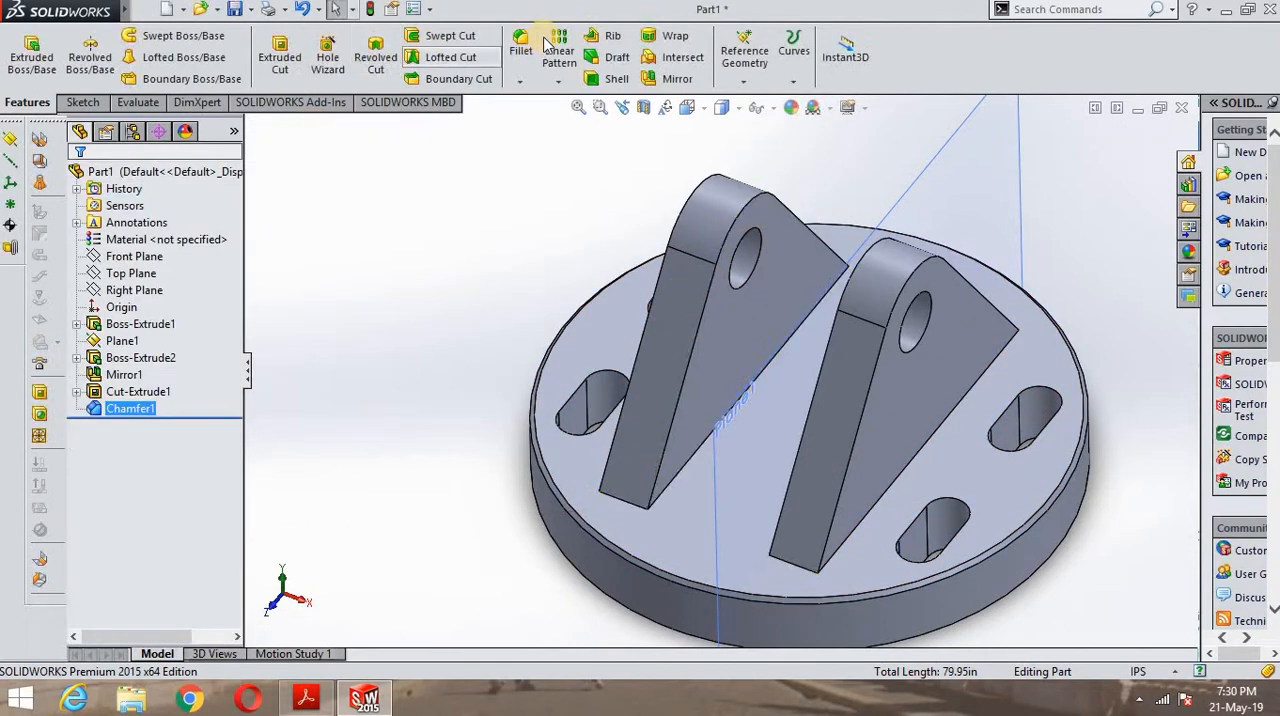
- Start a fillet with a 4 in radius on the front short edge and inner long edge where the first lug meets the base
click(522, 50)
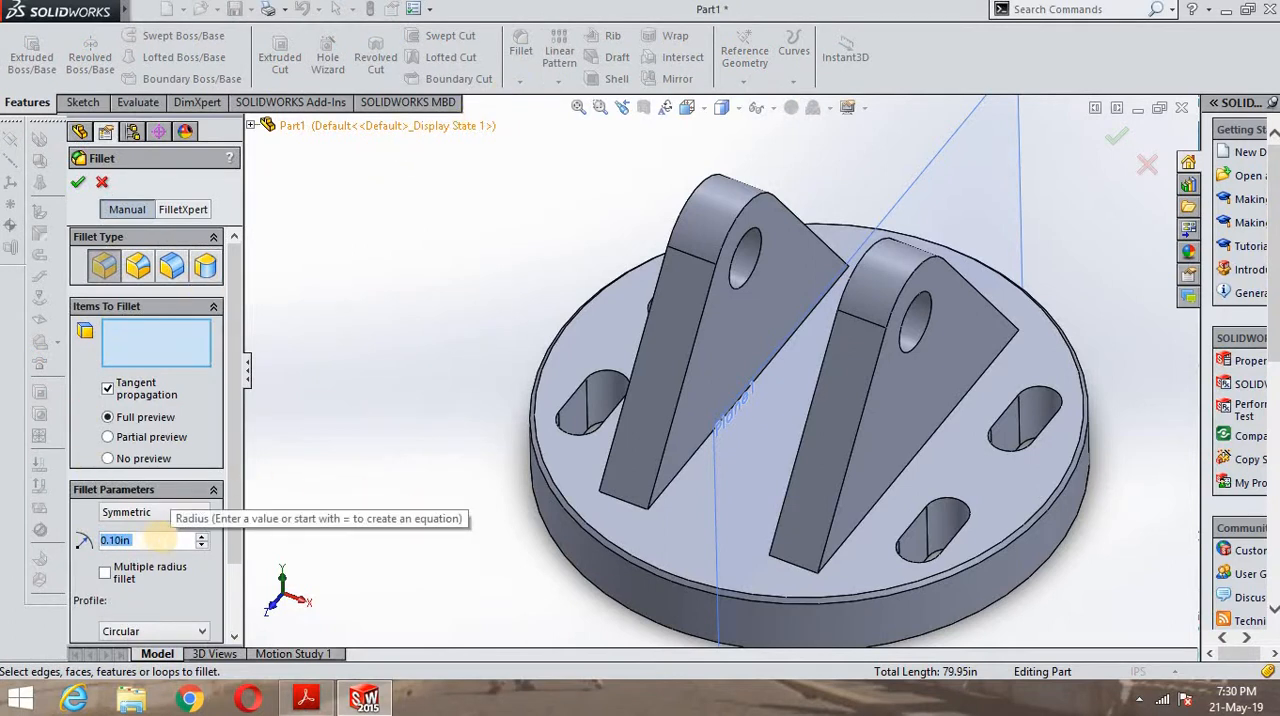
key(BackSpace)
text(4)
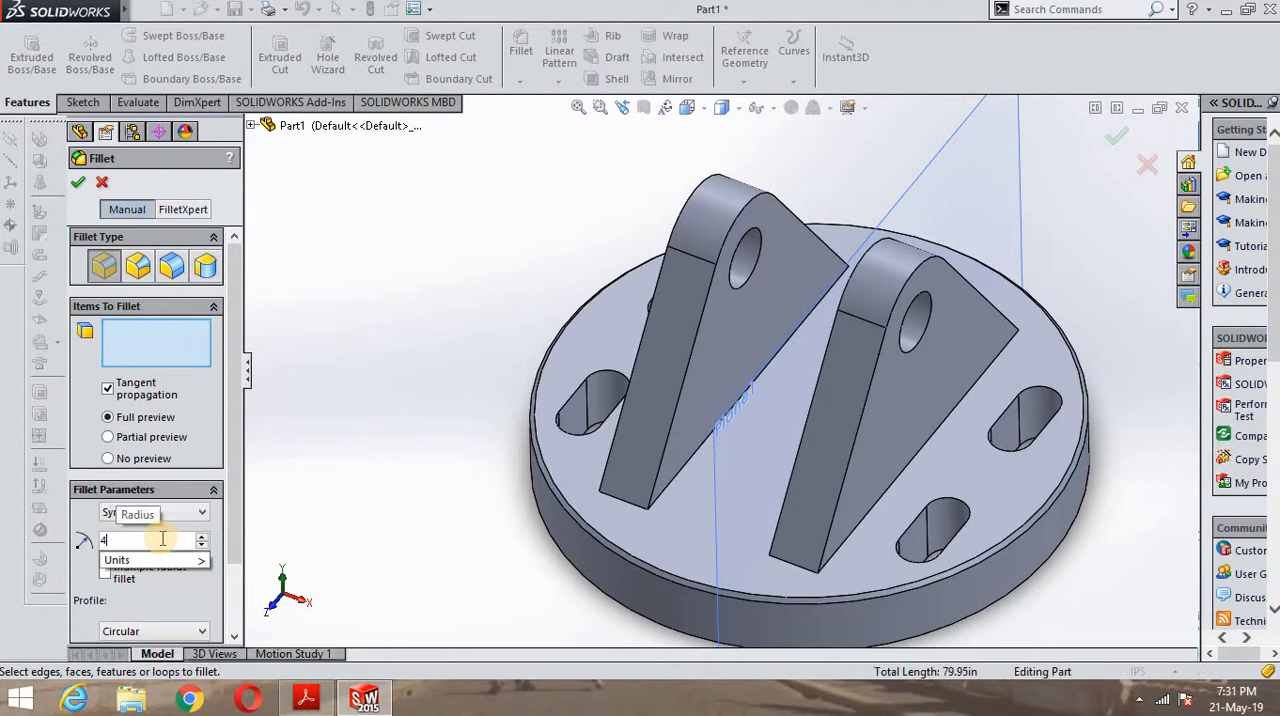
key(Return)
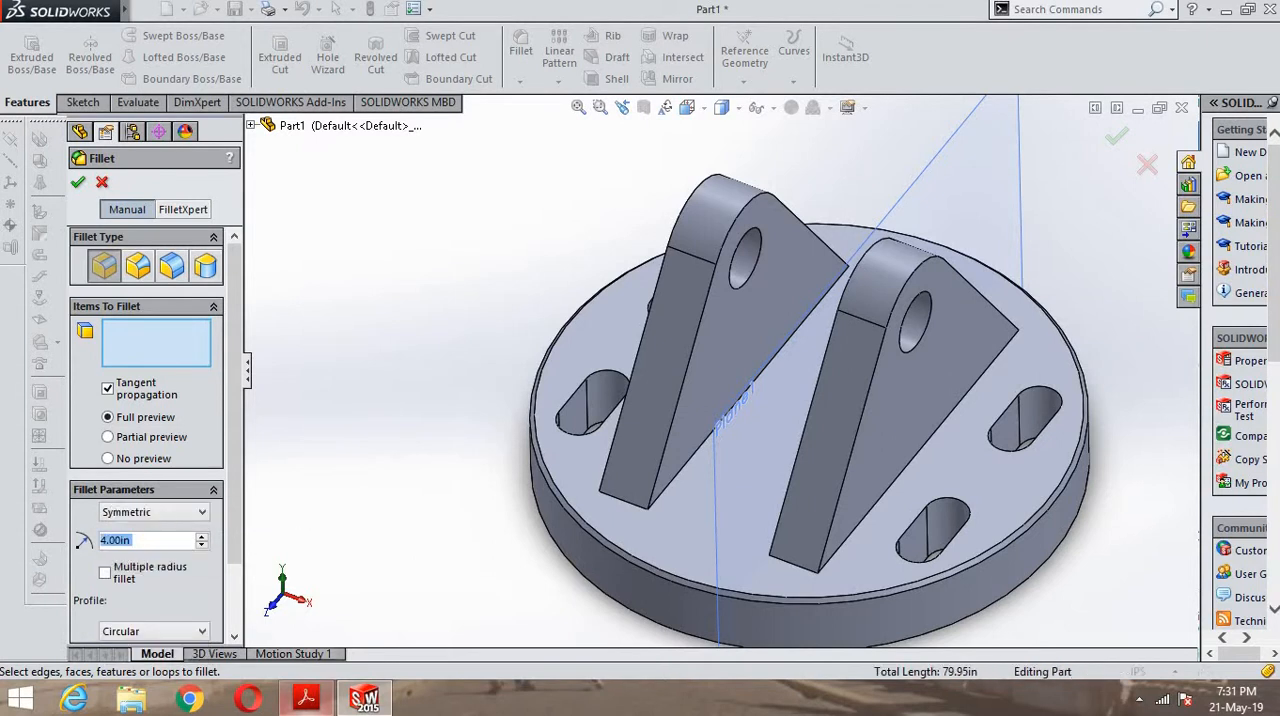
scroll(615, 508, down, 5)
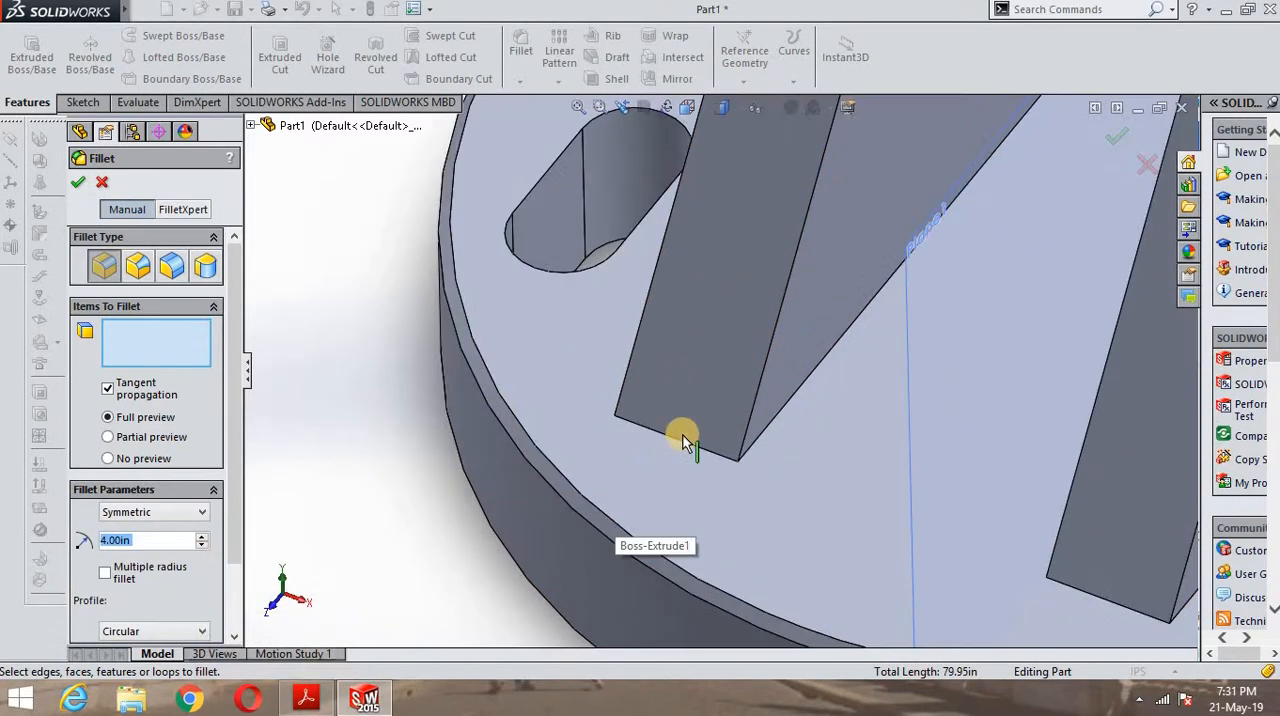
click(726, 452)
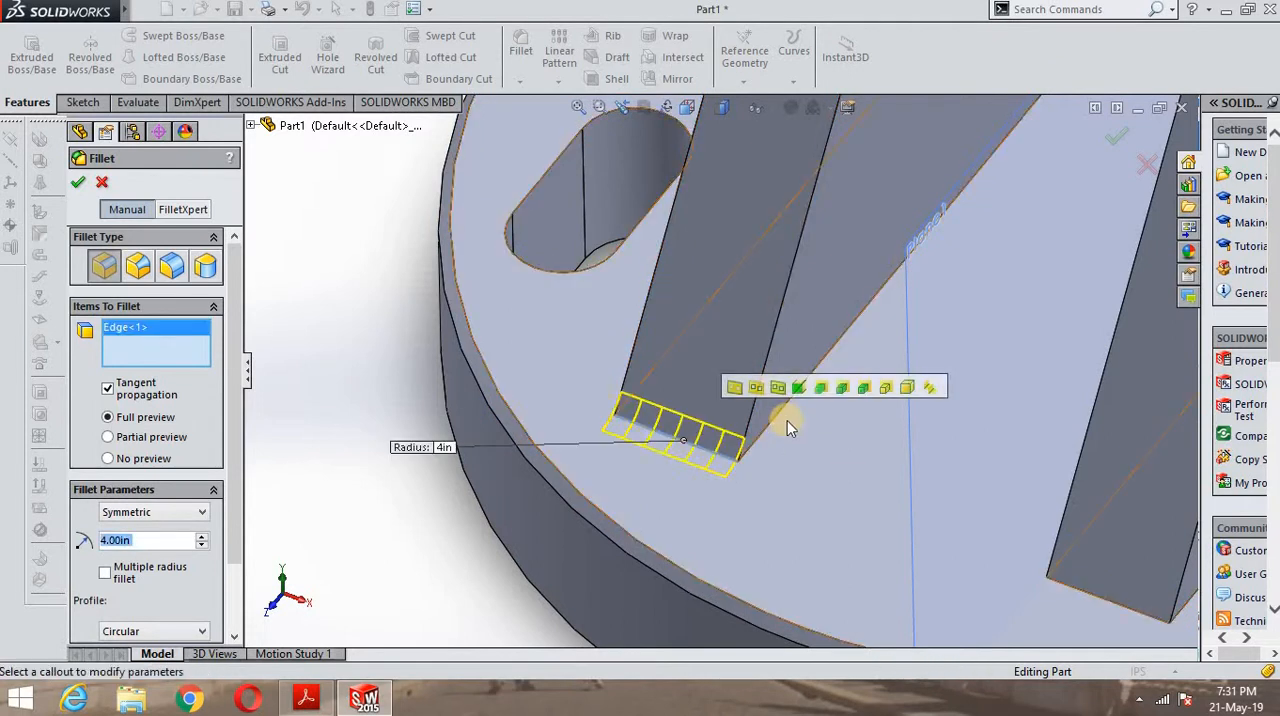
click(849, 332)
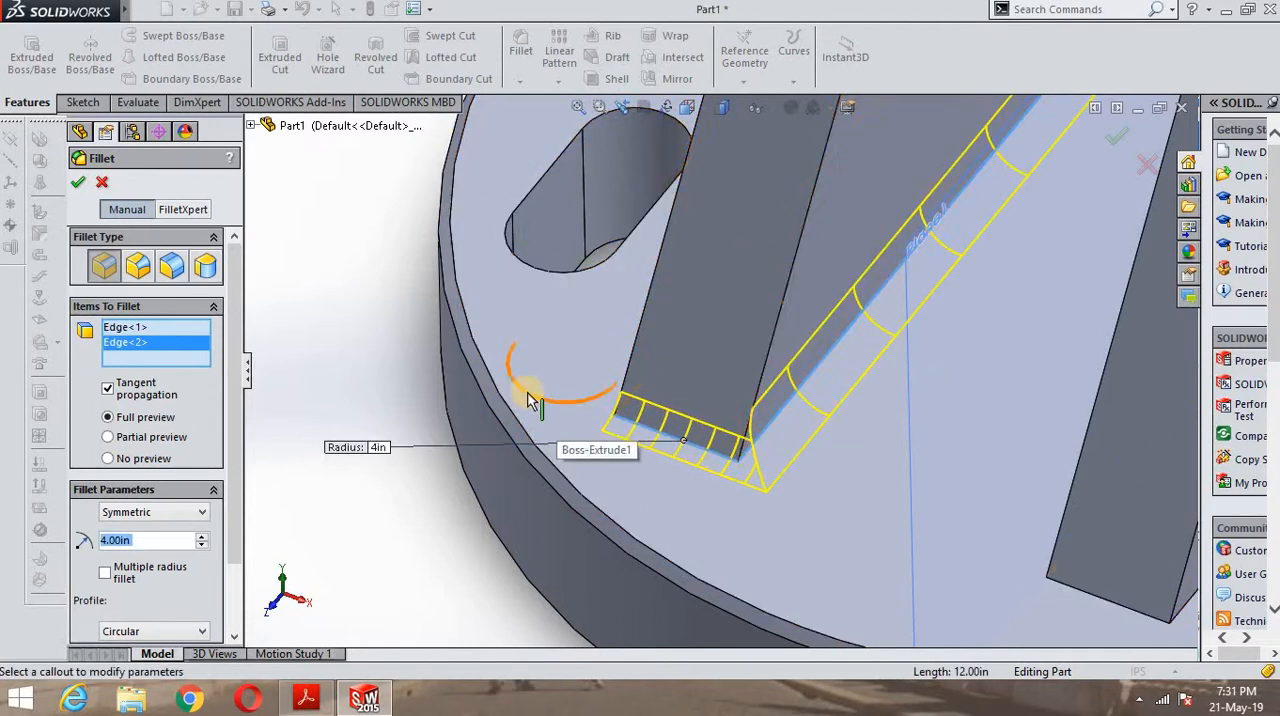
- Add the outer long edge and rear short edge at the first lug's base to the fillet
middle_drag(386, 386, 635, 332)
click(646, 337)
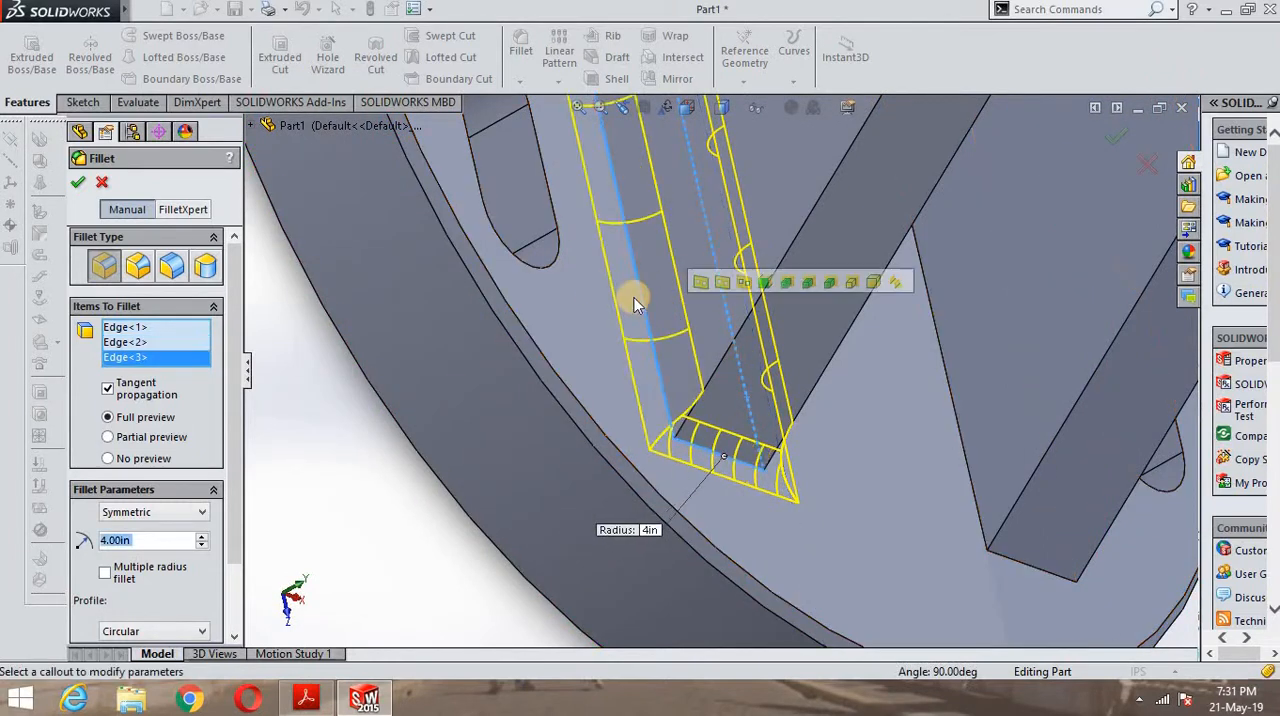
scroll(597, 282, up, 10)
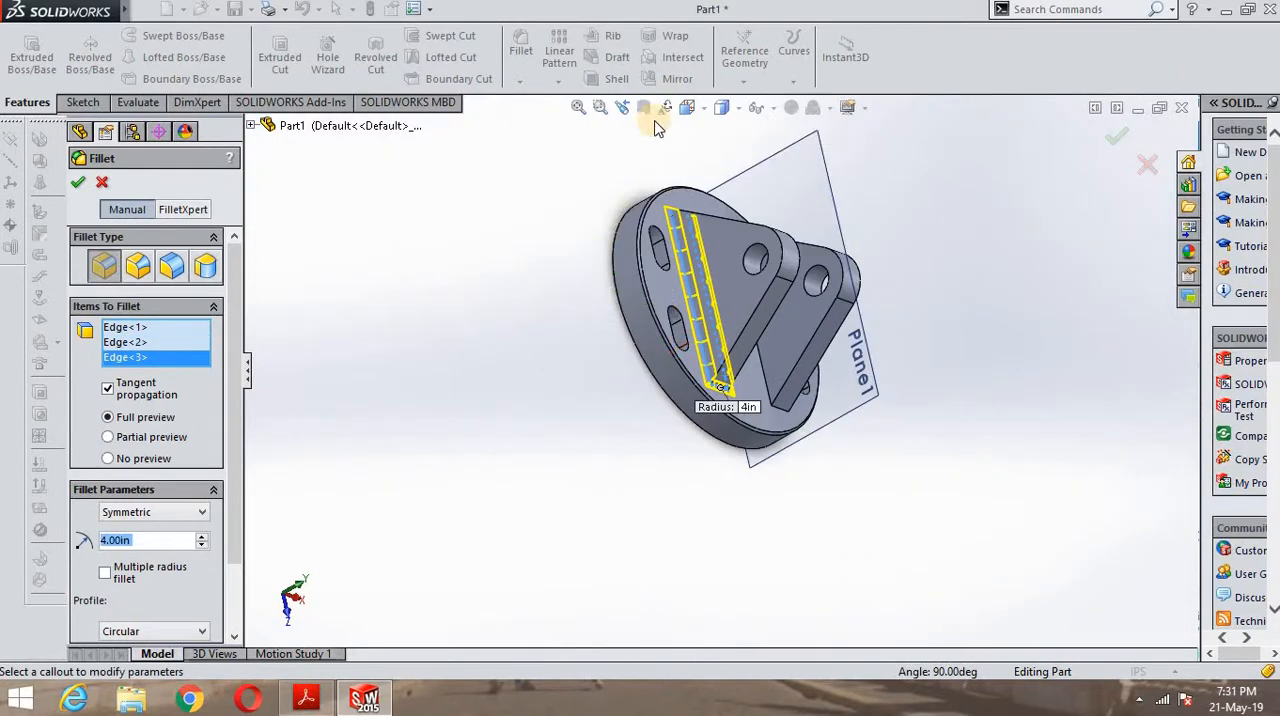
middle_drag(655, 172, 666, 363)
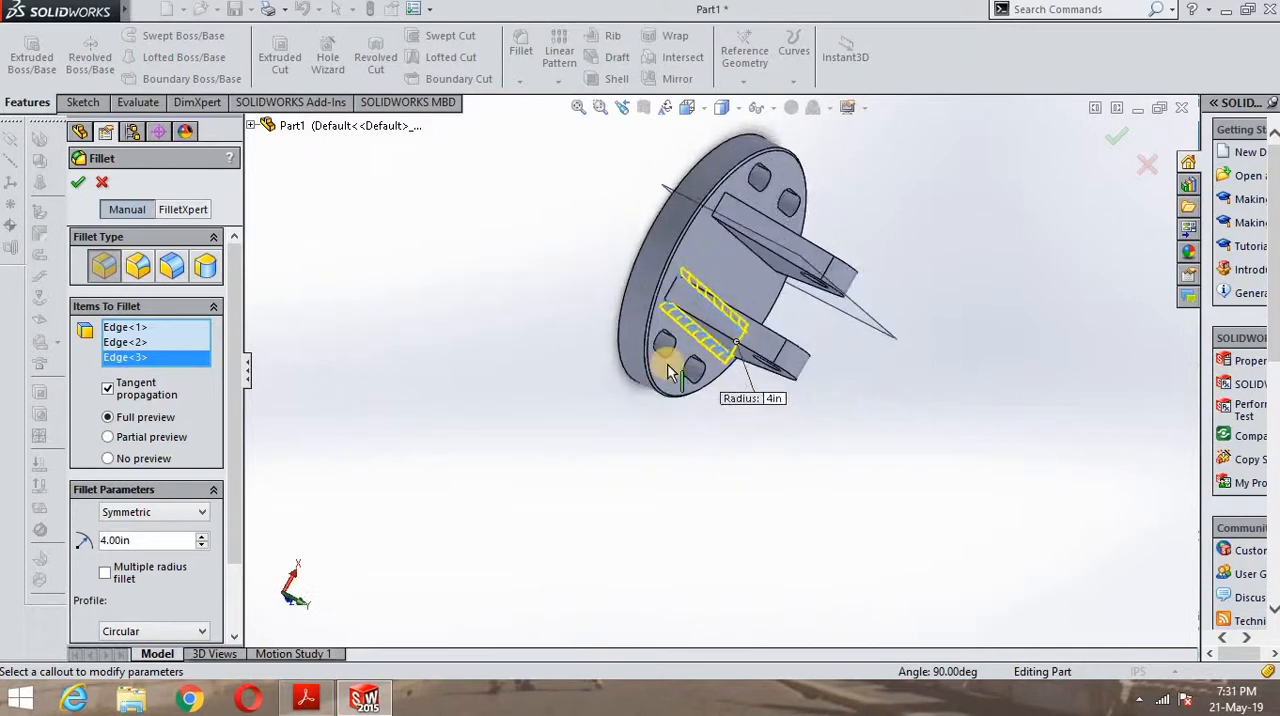
scroll(703, 282, down, 10)
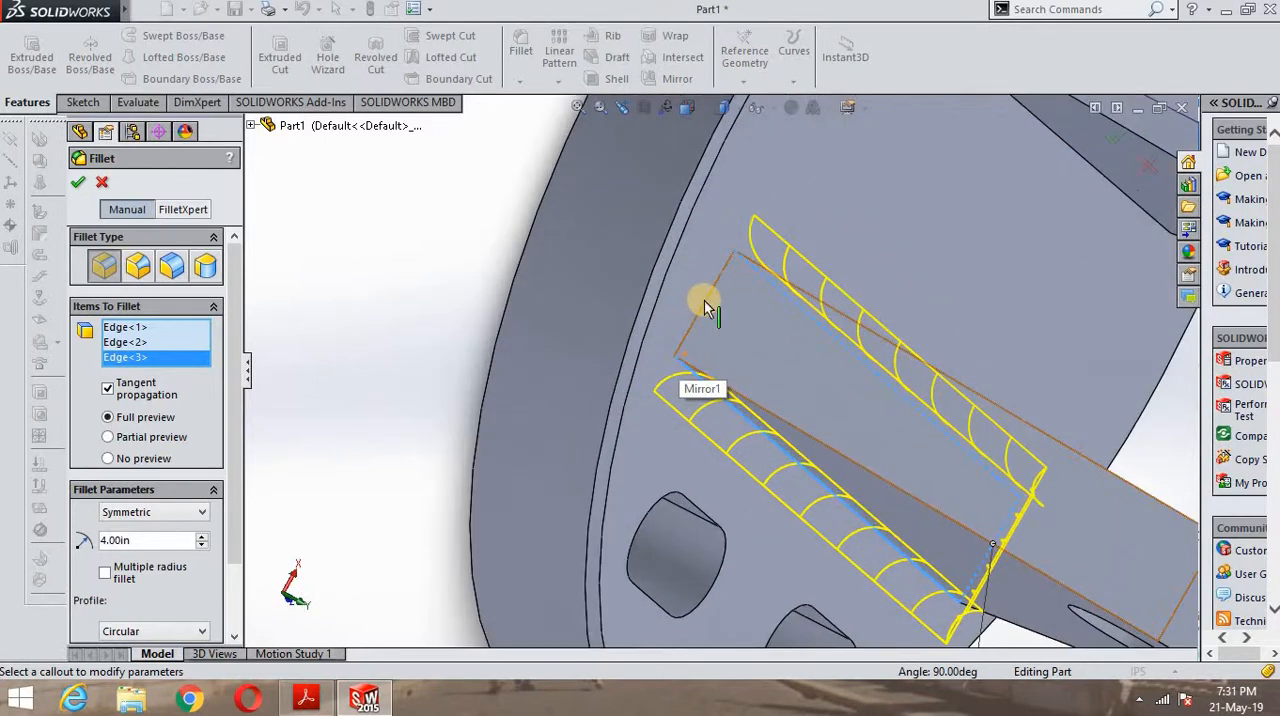
click(706, 302)
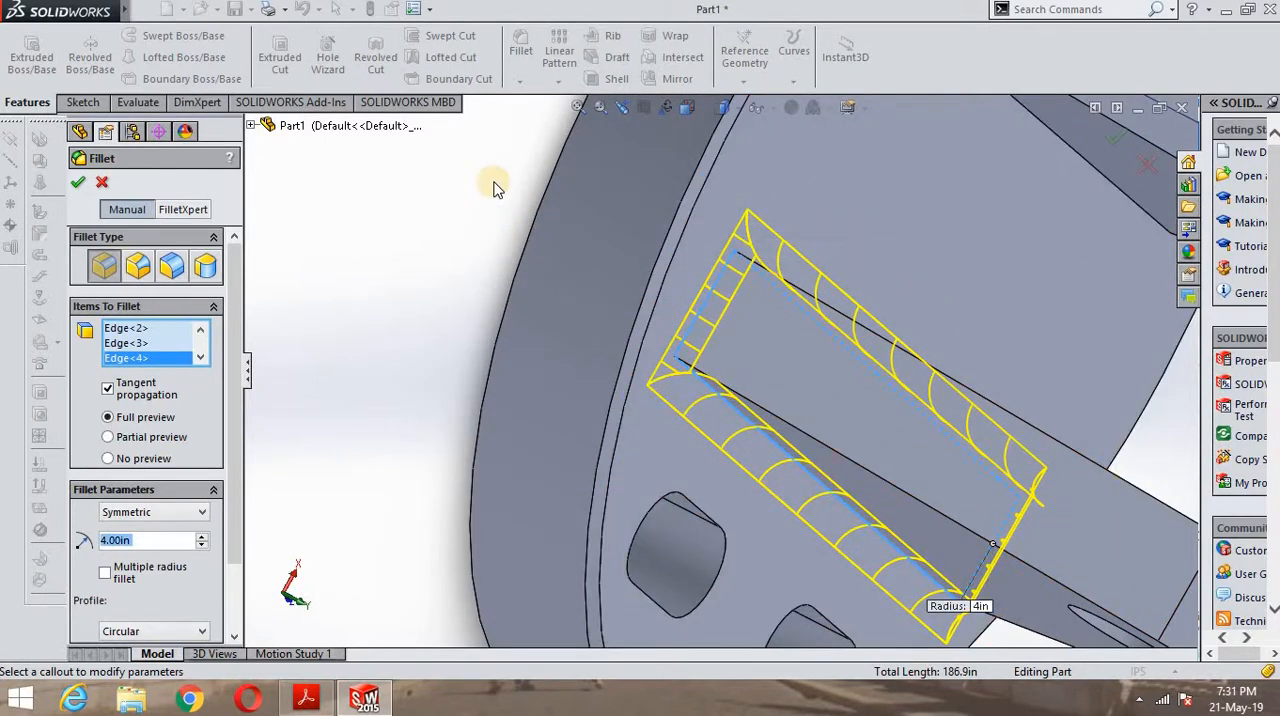
- Add the second lug's slot-side long base edge and one adjoining short base edge to the same fillet
scroll(538, 222, up, 6)
middle_drag(1077, 223, 894, 329)
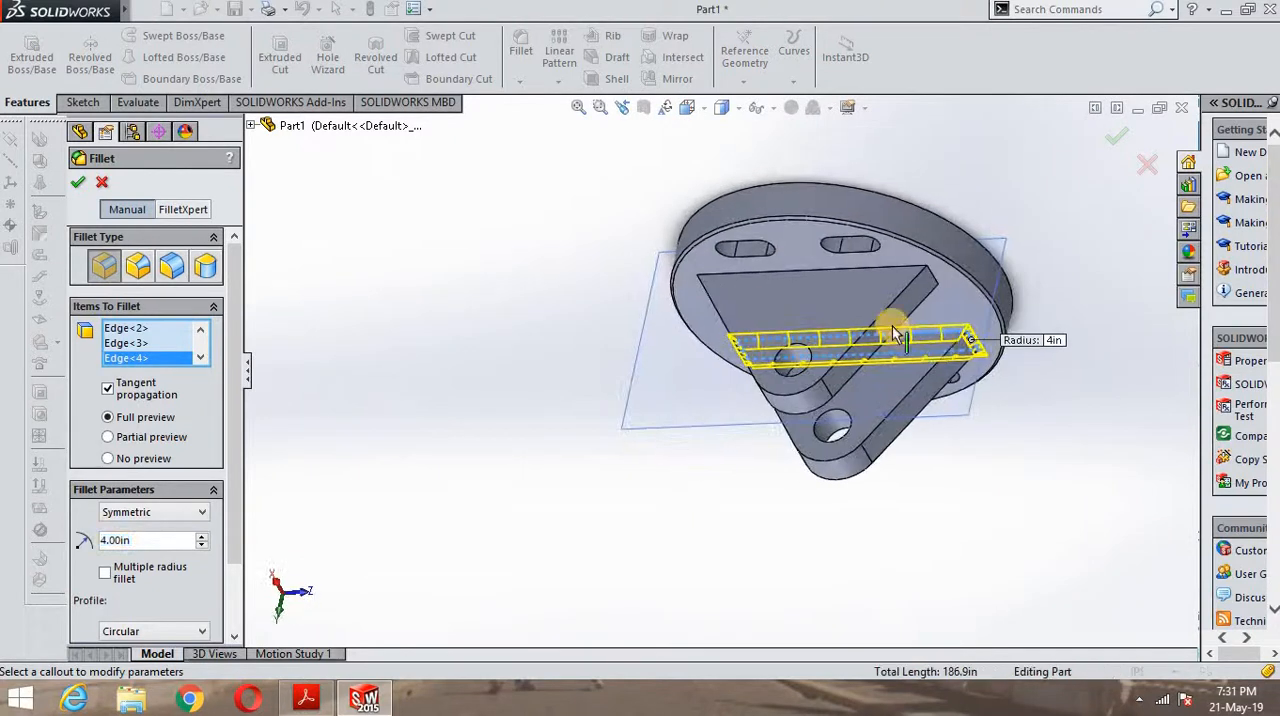
click(848, 273)
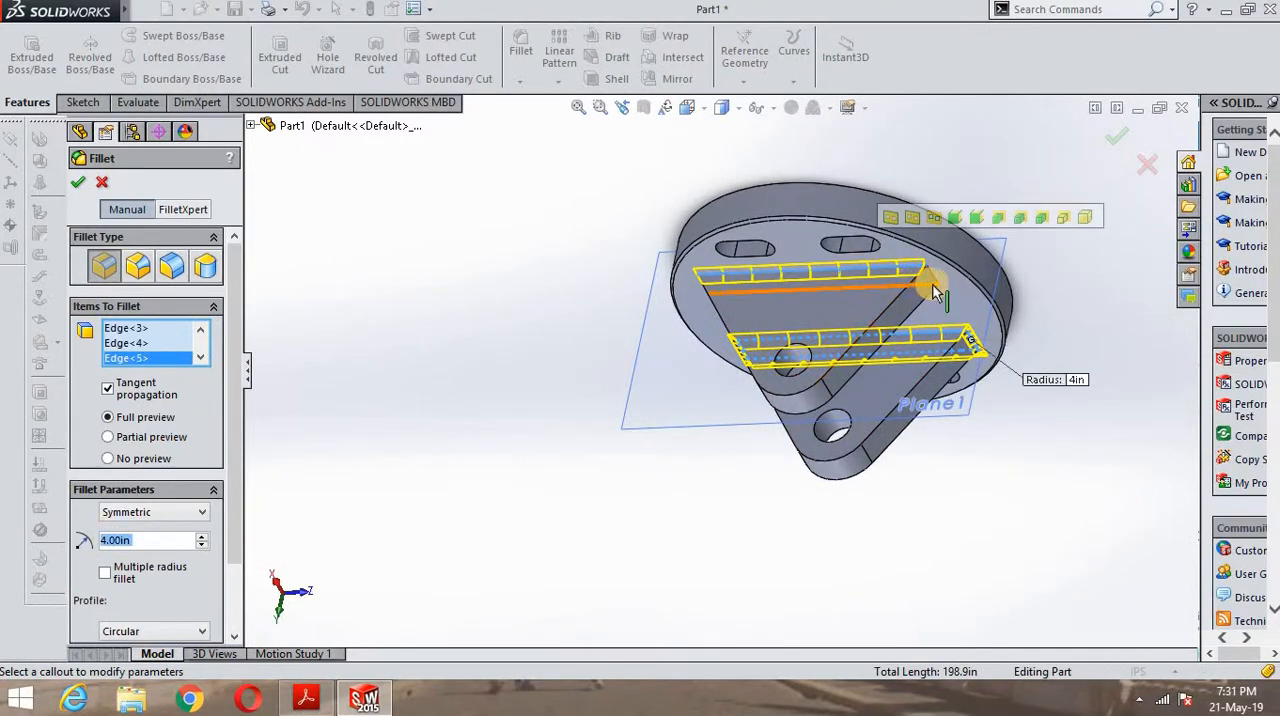
scroll(818, 315, down, 5)
click(857, 287)
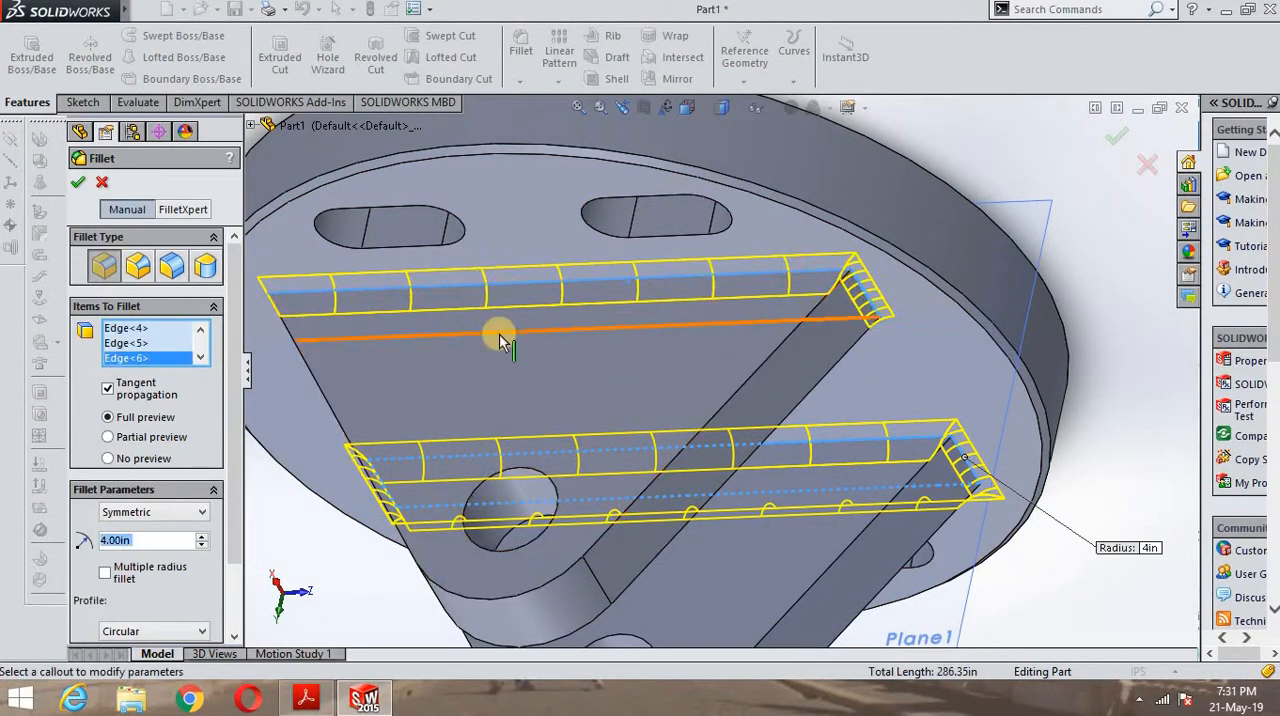
mouse_move(503, 337)
middle_down()
mouse_move(645, 311)
mouse_move(686, 289)
mouse_move(506, 323)
middle_up()
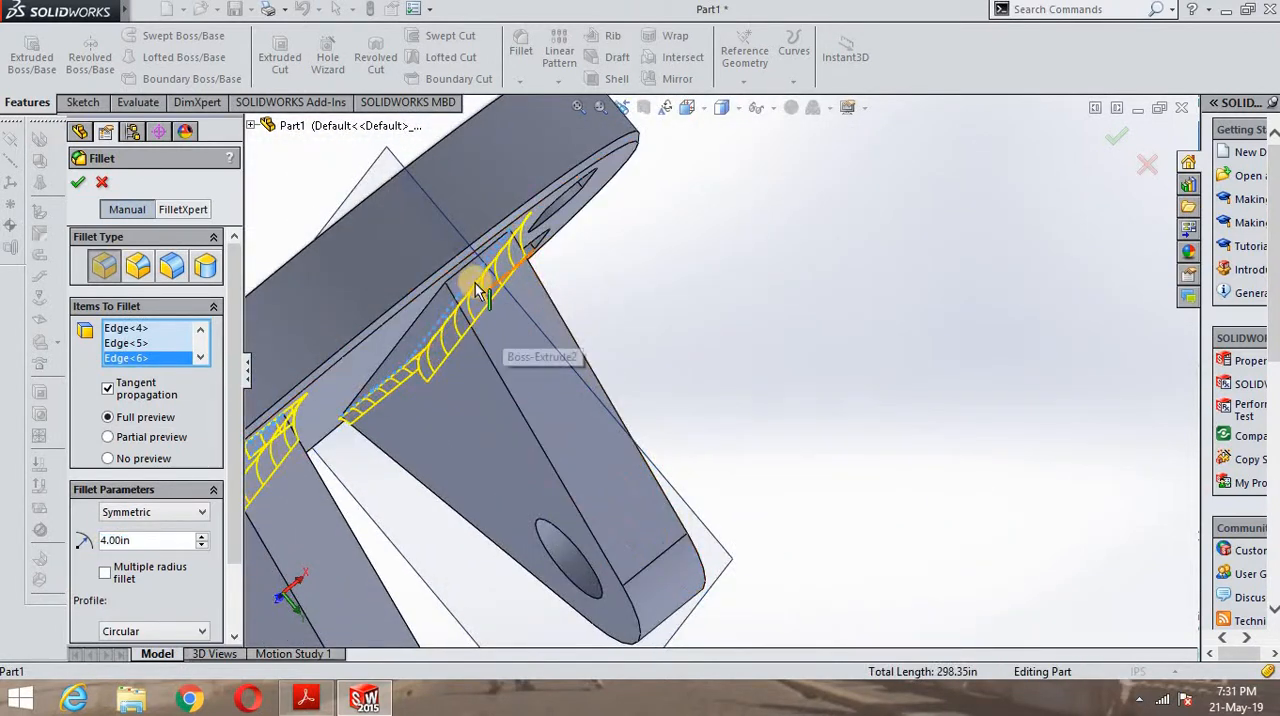
click(468, 300)
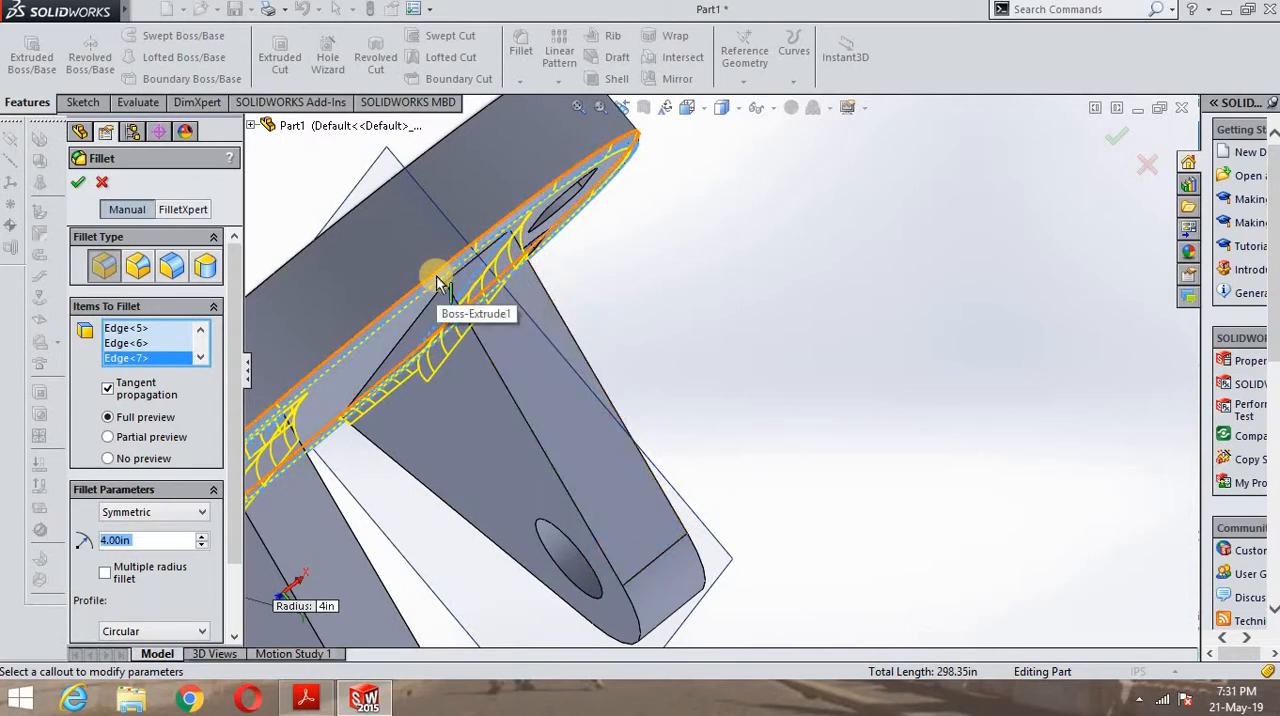
right_click(137, 362)
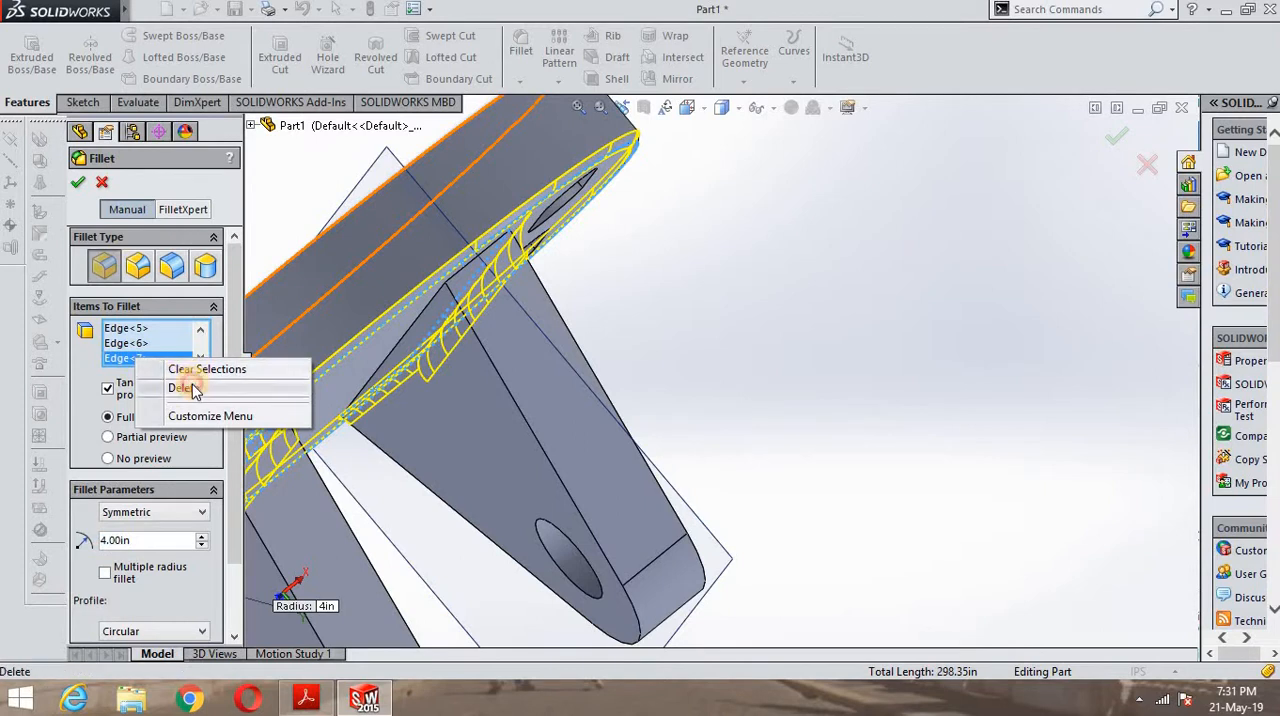
click(190, 388)
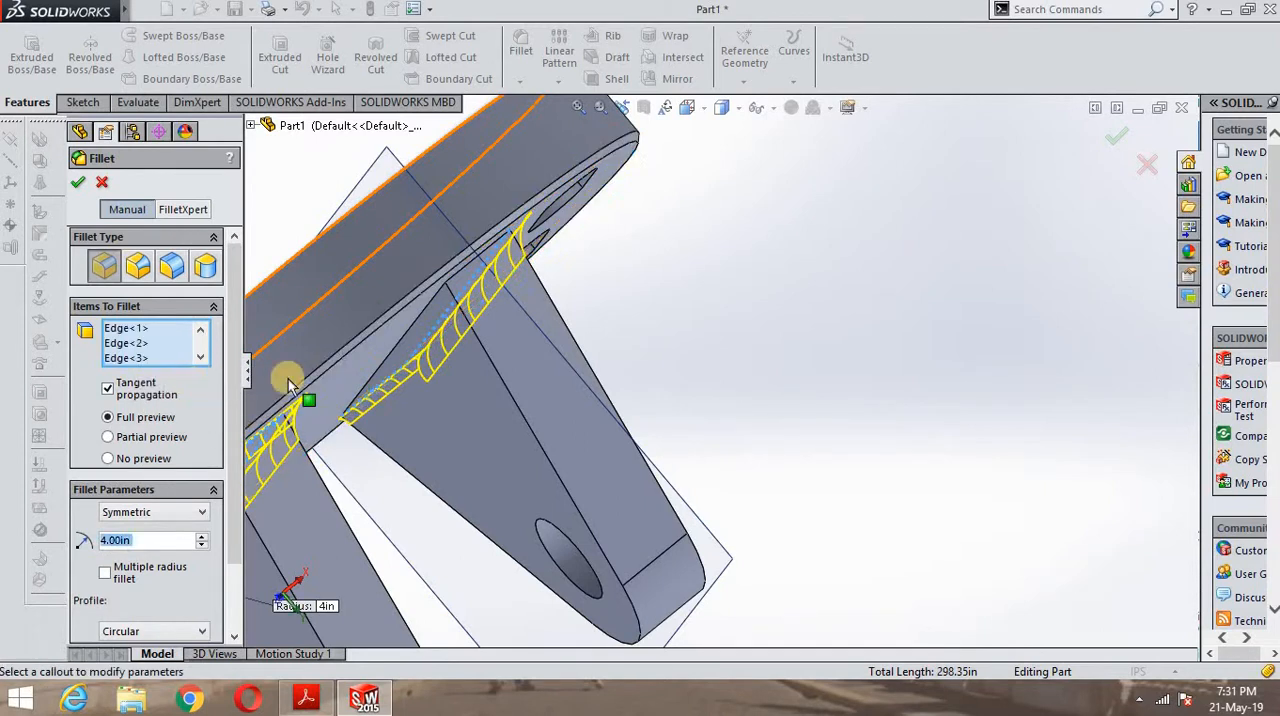
- Add the second lug's remaining short and long base edges and complete the 4 in fillet around both lugs
click(462, 277)
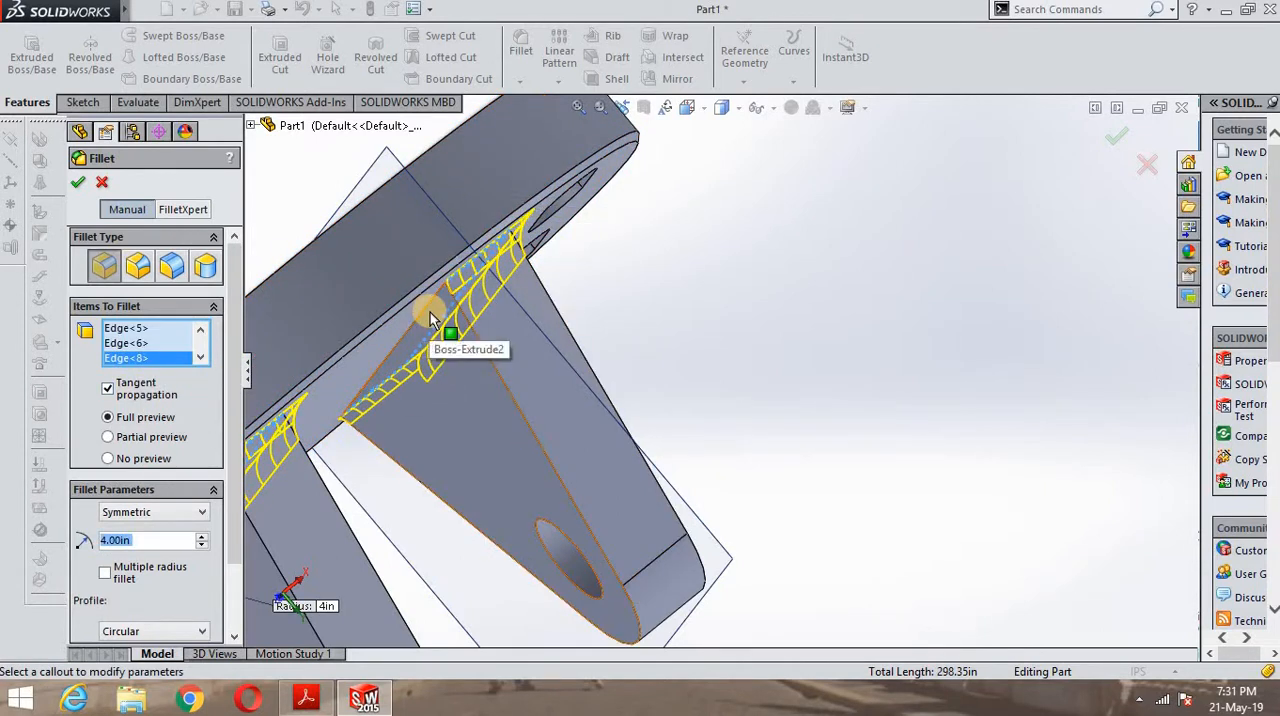
click(424, 314)
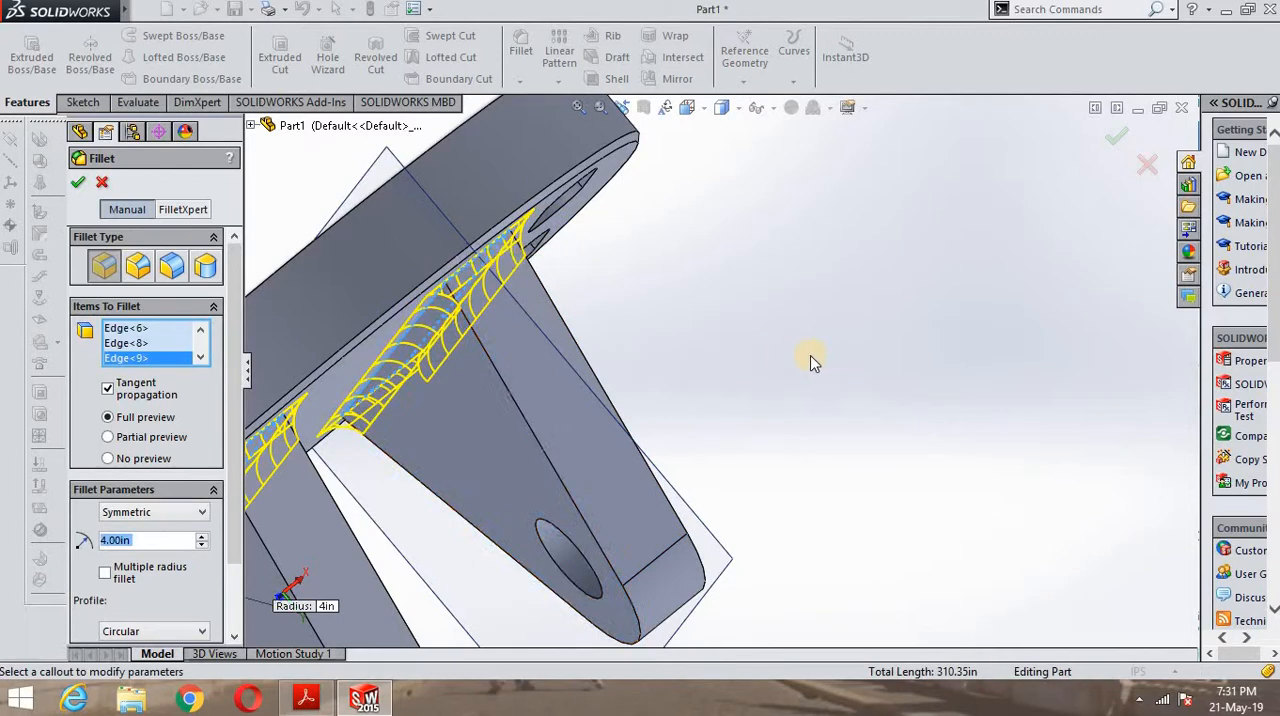
middle_drag(813, 361, 671, 381)
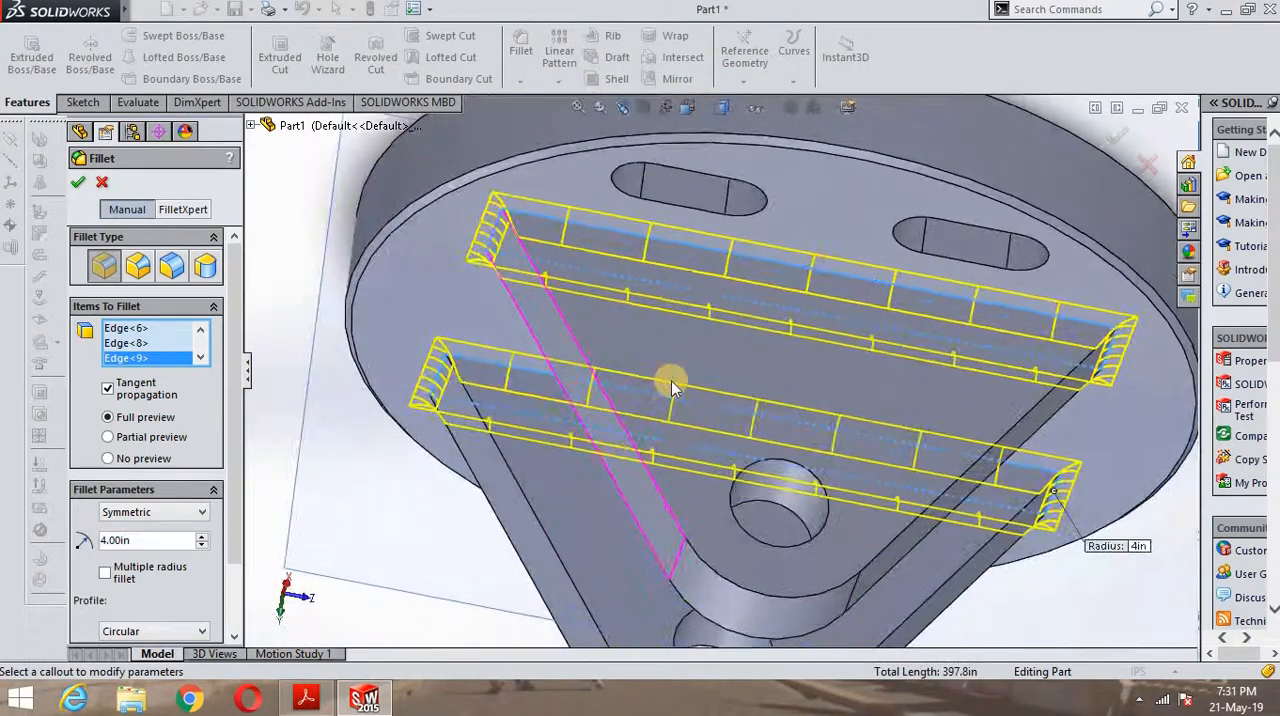
scroll(671, 381, down, 5)
scroll(673, 385, up, 8)
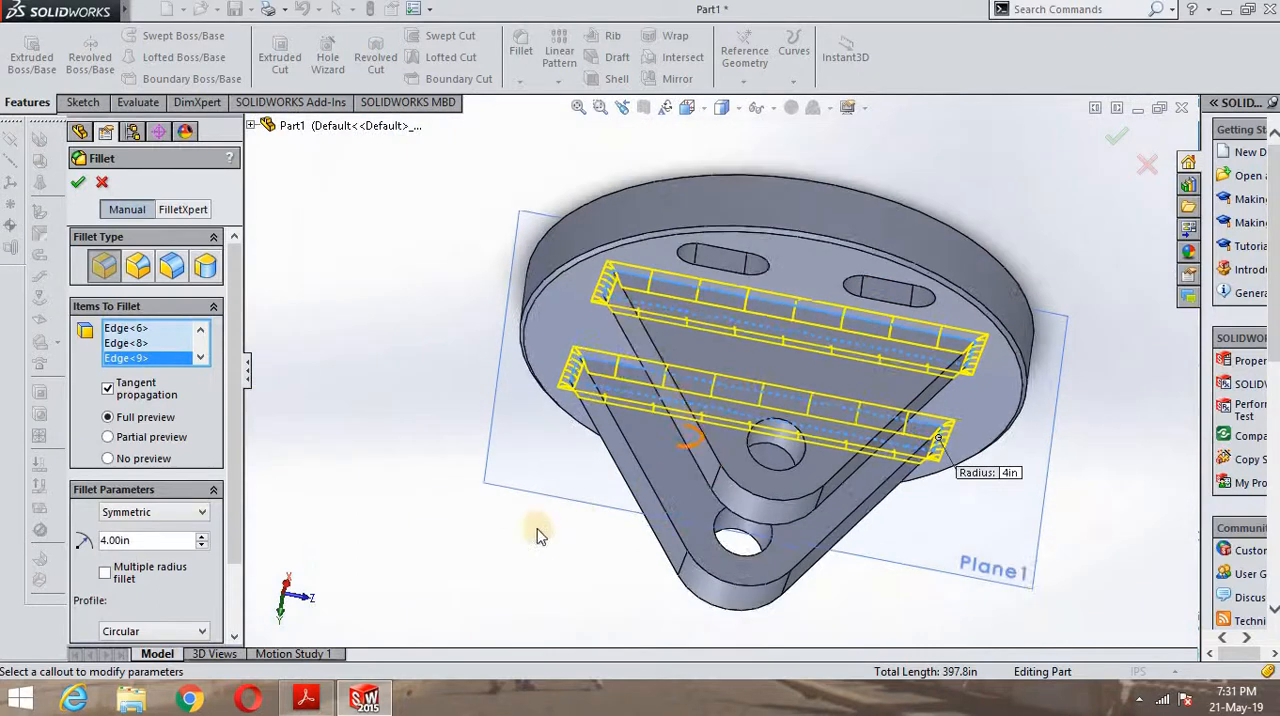
middle_drag(542, 481, 548, 370)
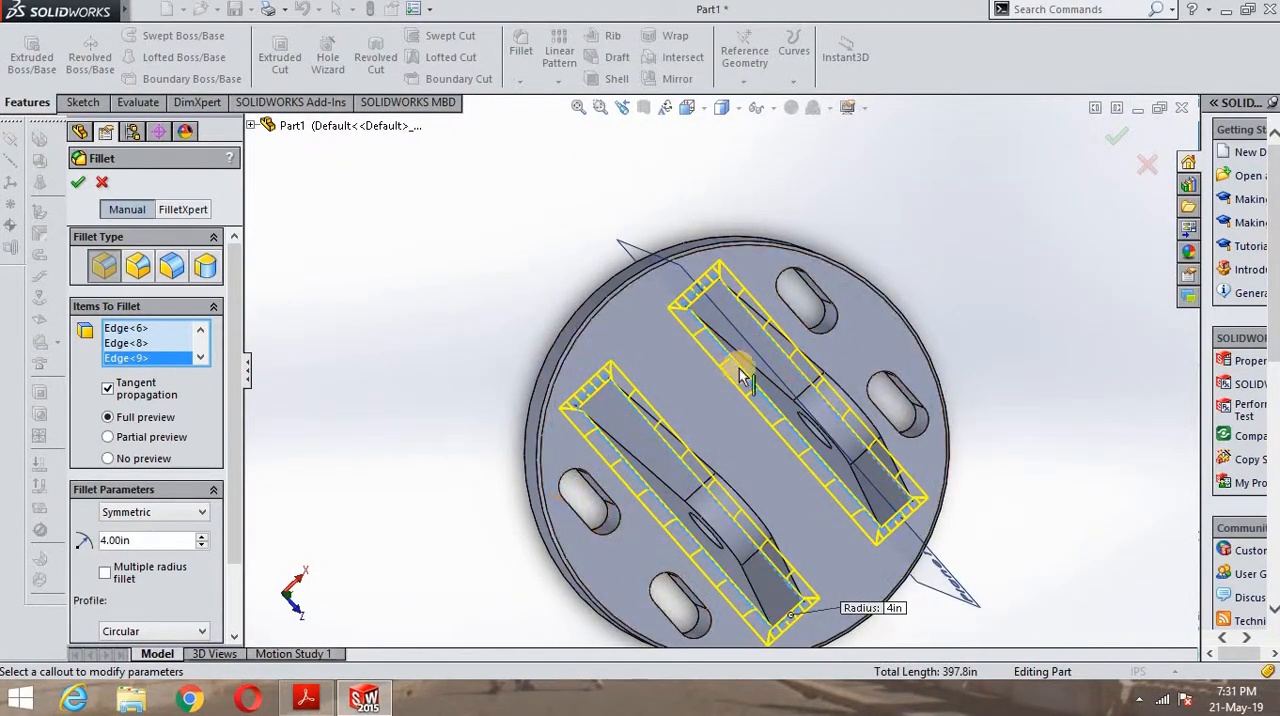
click(81, 183)
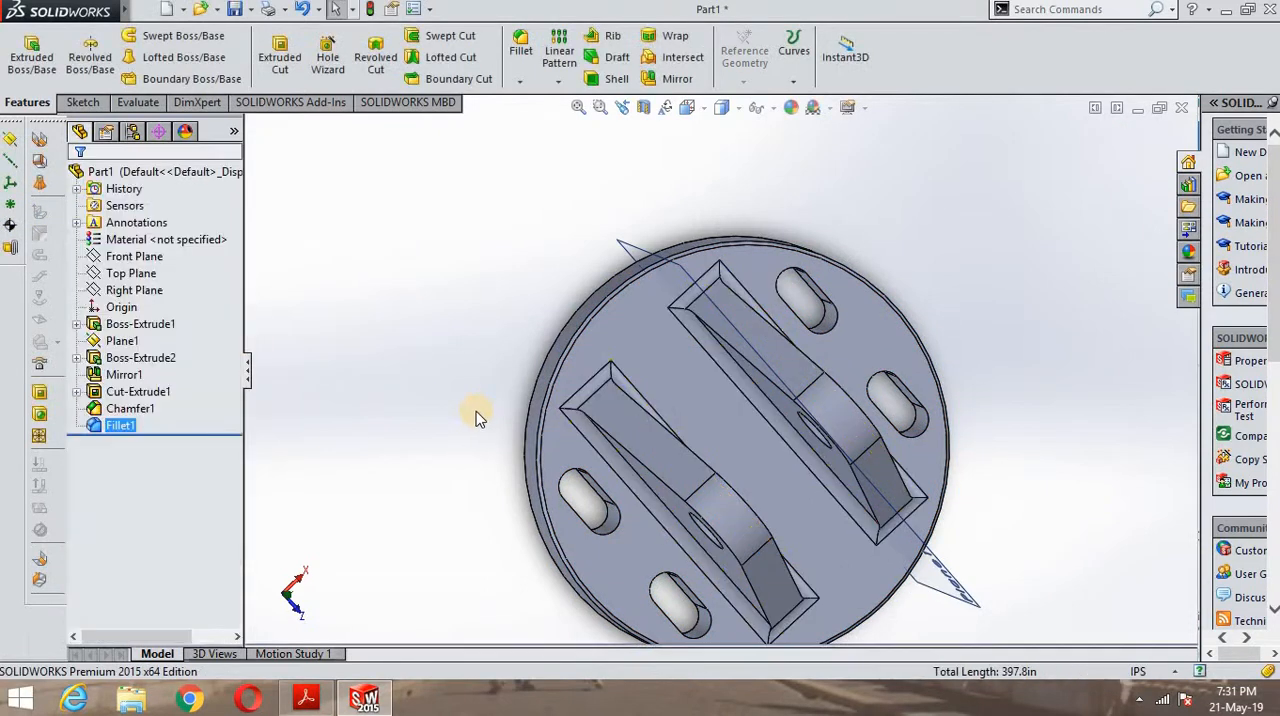
- Examine the fillets around both lug bases, including their corners, from several viewing angles
scroll(636, 497, down, 3)
scroll(680, 543, up, 5)
middle_drag(931, 613, 894, 559)
scroll(820, 365, down, 8)
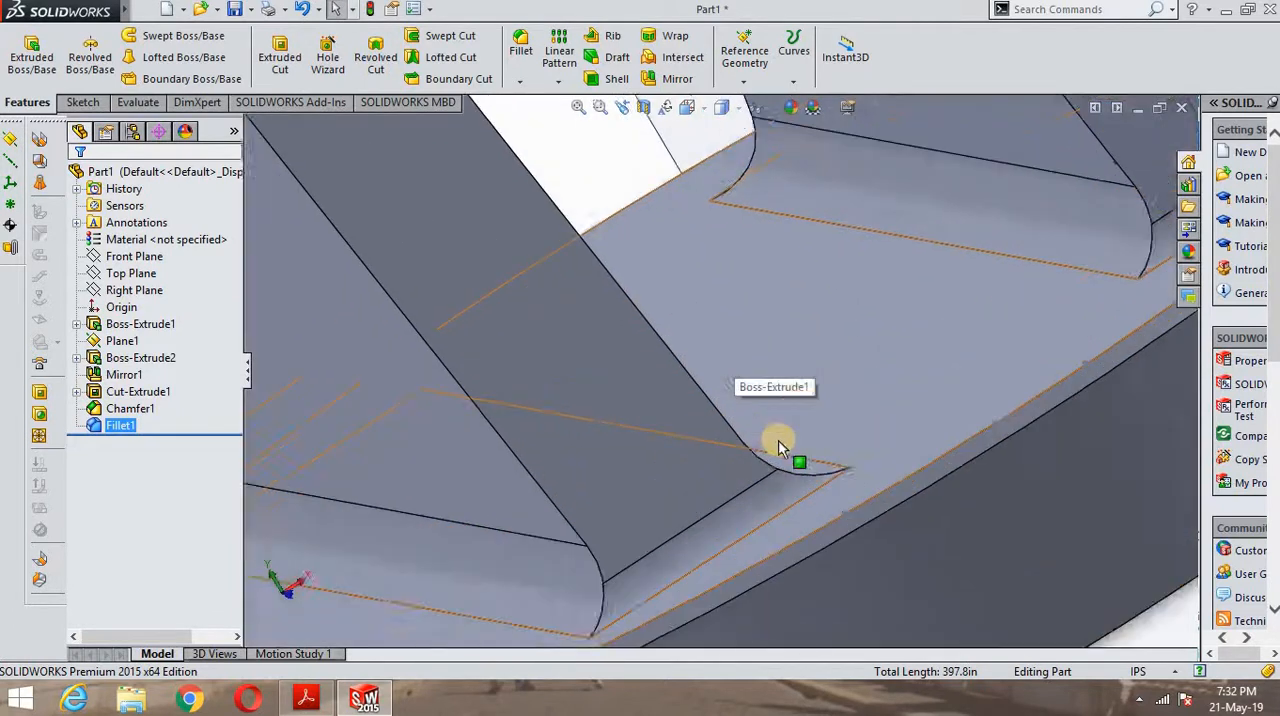
scroll(736, 483, up, 6)
scroll(646, 457, down, 4)
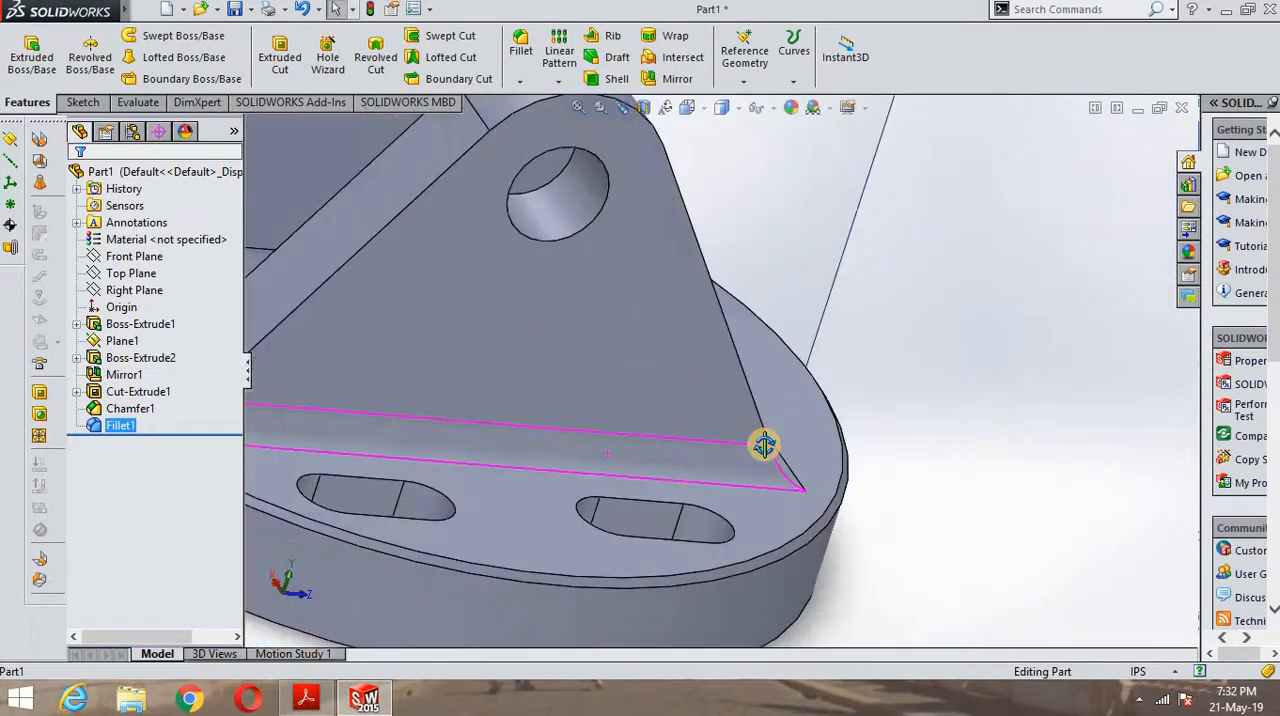
scroll(614, 362, up, 6)
middle_drag(605, 368, 741, 285)
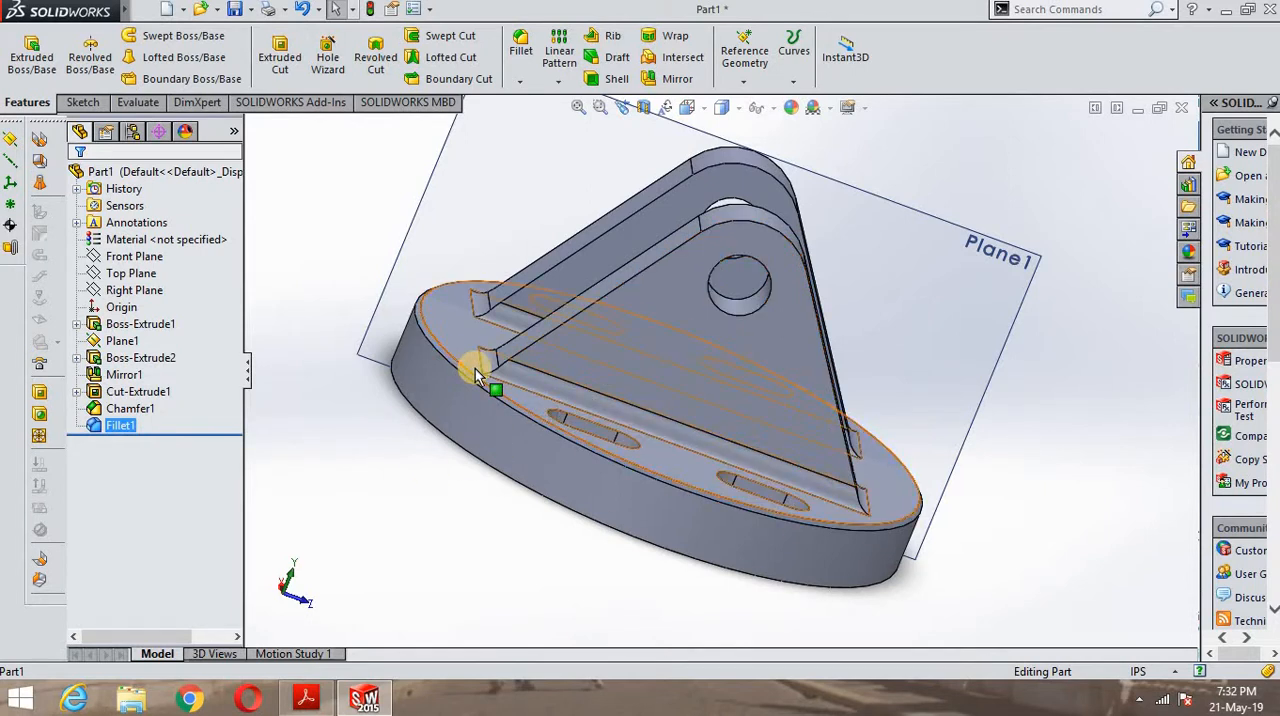
middle_drag(541, 438, 463, 310)
scroll(475, 325, down, 5)
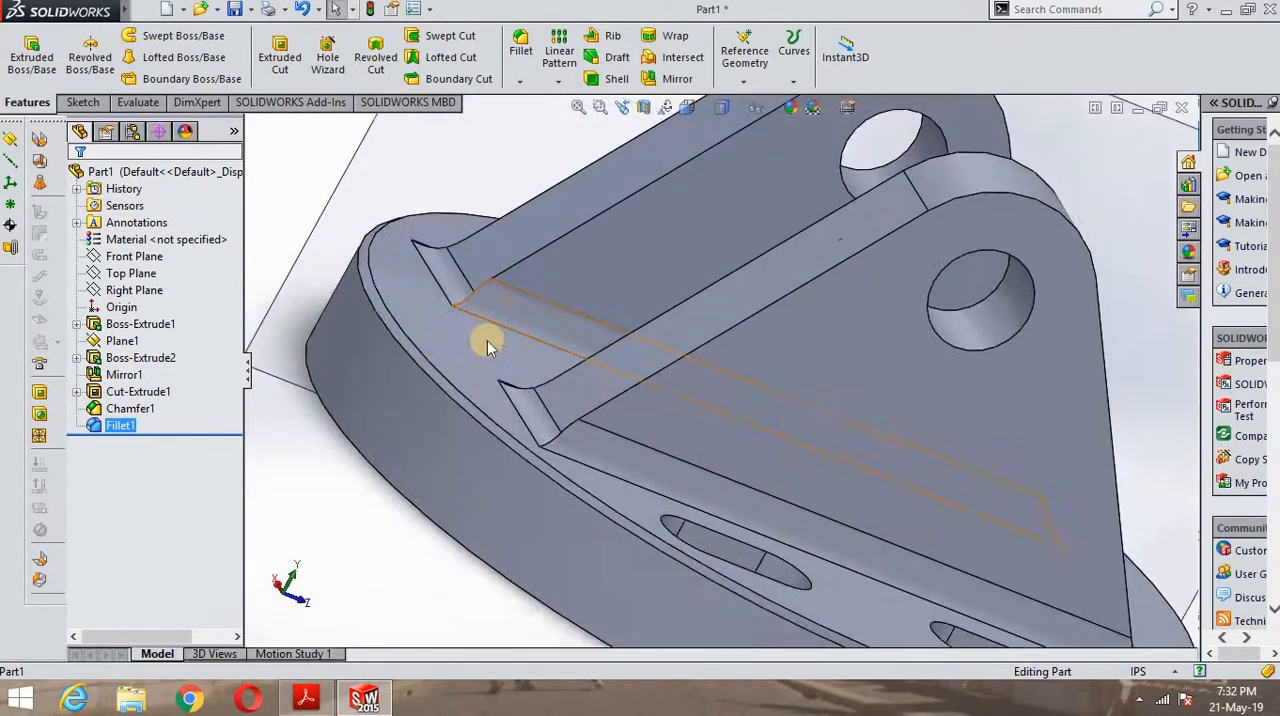
middle_drag(594, 398, 532, 393)
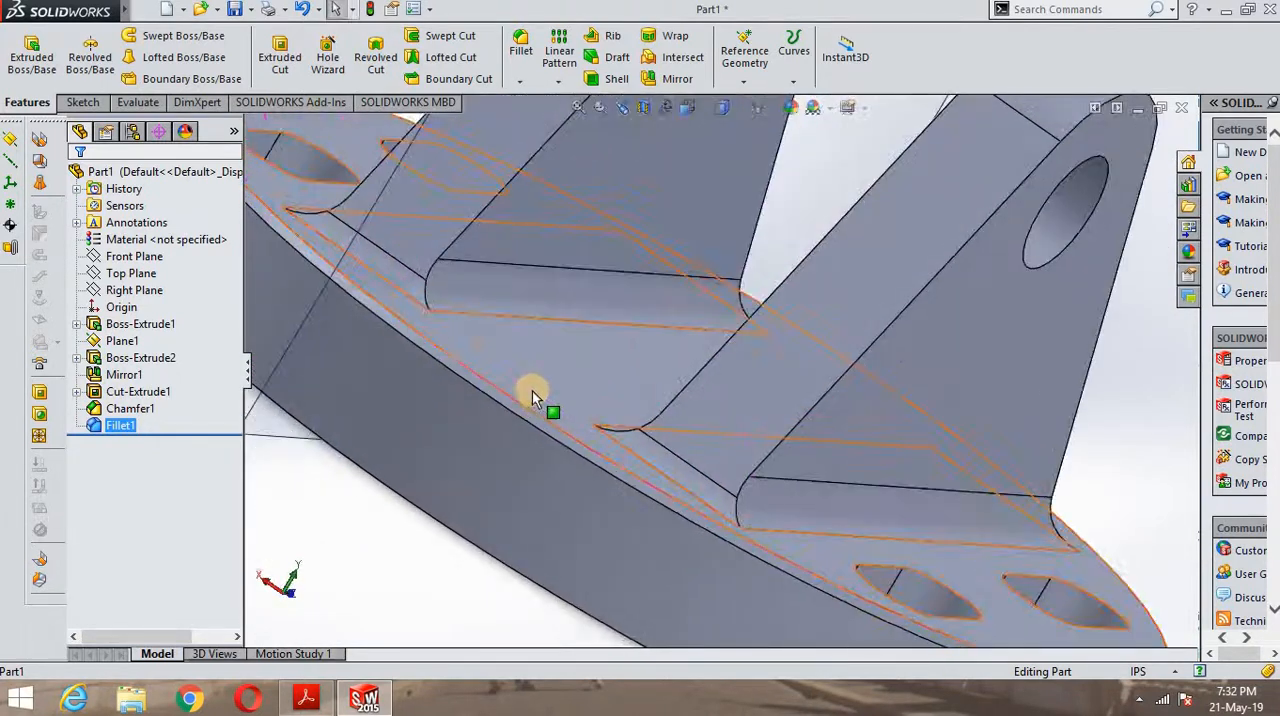
scroll(817, 458, down, 4)
scroll(695, 523, up, 4)
scroll(698, 477, up, 5)
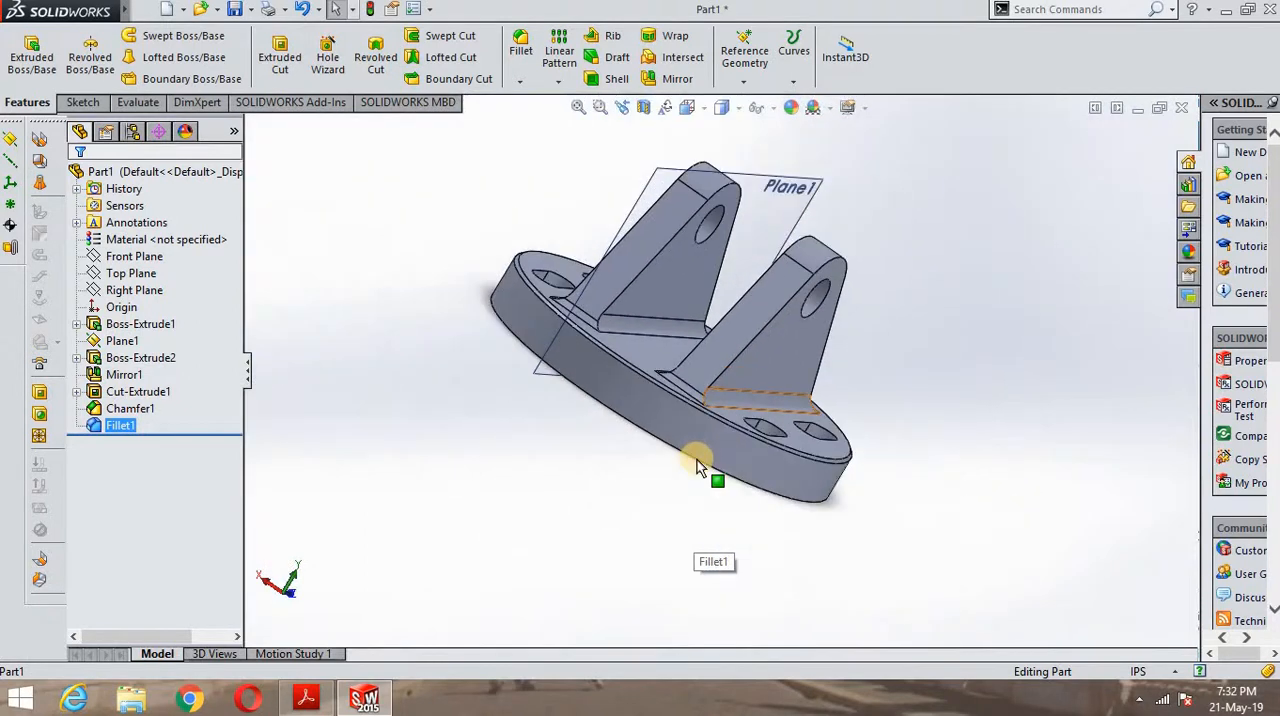
mouse_move(703, 466)
middle_down()
mouse_move(655, 421)
mouse_move(653, 478)
mouse_move(626, 526)
mouse_move(597, 546)
mouse_move(546, 549)
mouse_move(519, 534)
mouse_move(686, 449)
middle_up()
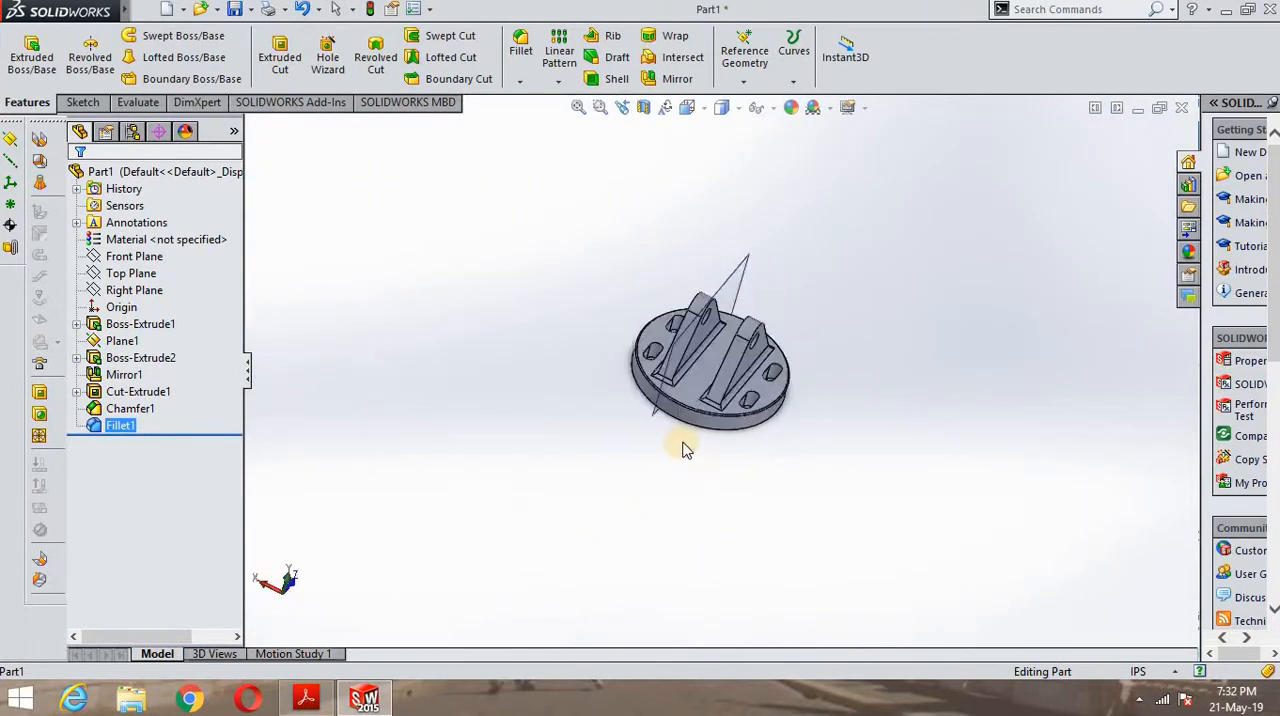
scroll(708, 374, down, 6)
scroll(695, 322, down, 3)
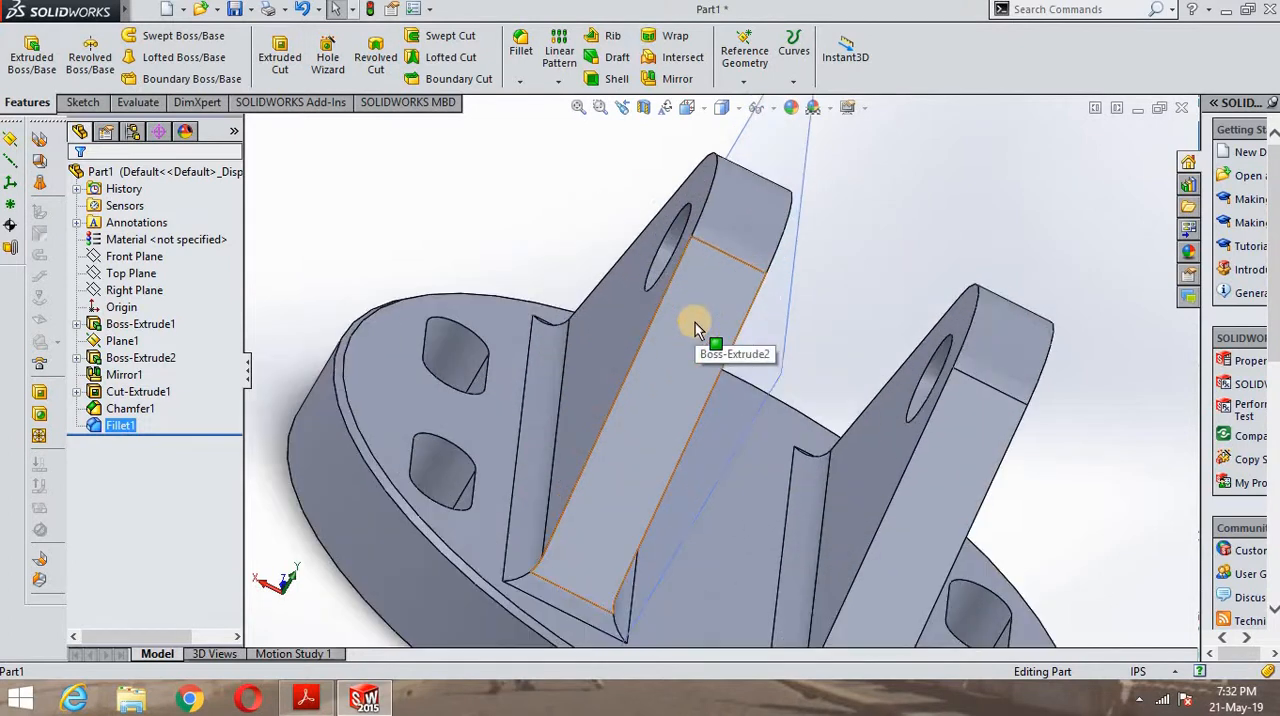
scroll(475, 442, up, 4)
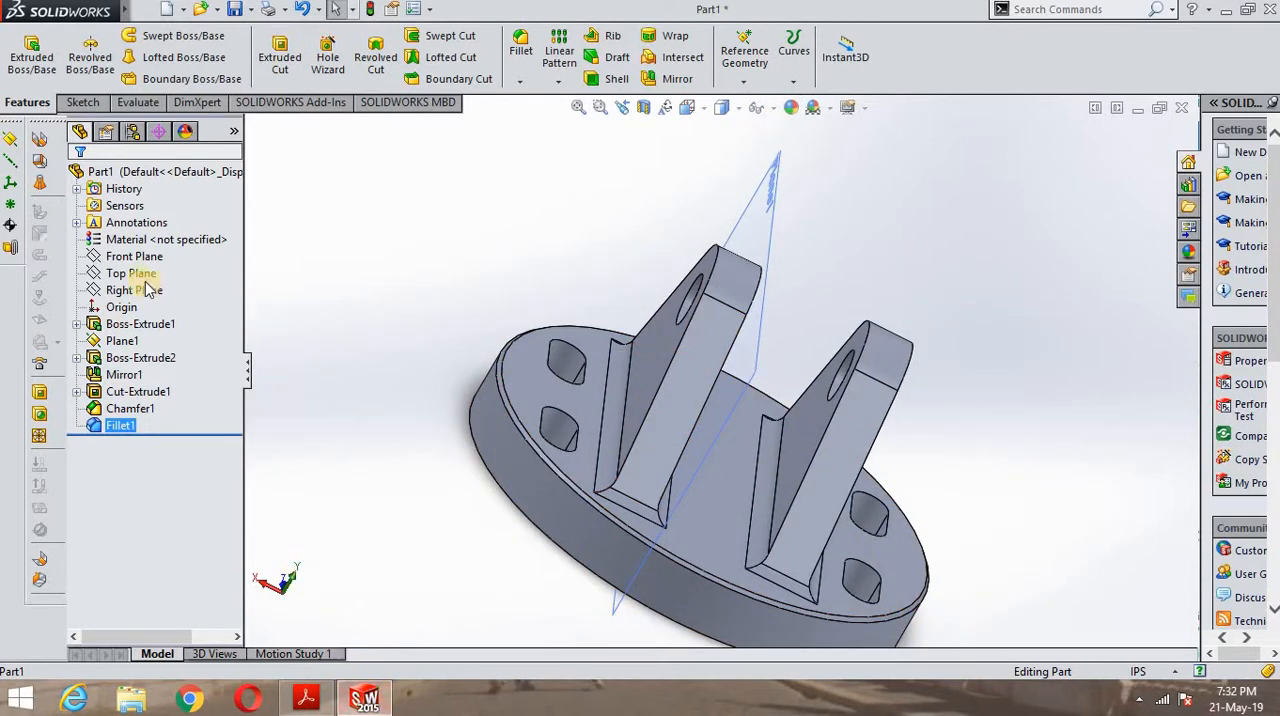